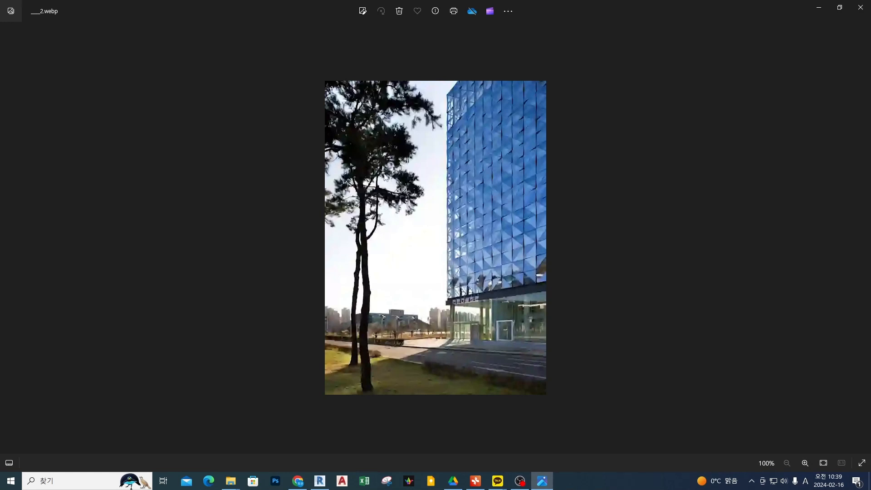
Write 장막벽 beside the building photo, circle 벽, add an arrow to a second circled word, underline 장막, and clear the annotations.
mouse_move(123, 129)
left_mouse_down()
mouse_move(193, 175)
mouse_move(265, 136)
mouse_move(272, 156)
mouse_move(302, 139)
mouse_move(325, 140)
mouse_move(326, 166)
mouse_move(323, 103)
mouse_move(328, 191)
left_mouse_up()
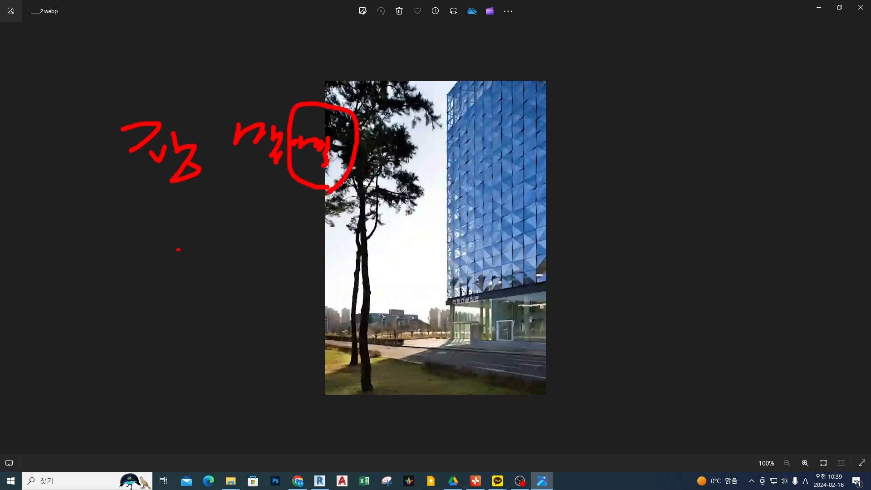
left_click_drag(178, 249, 187, 290)
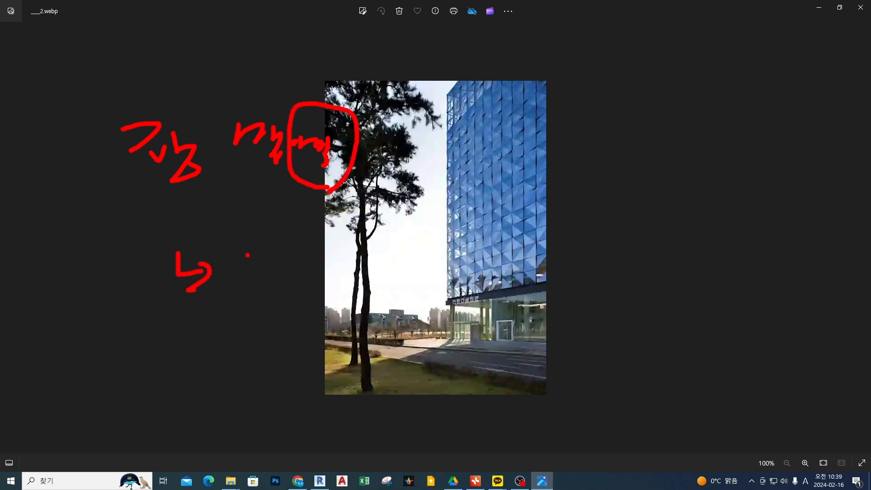
mouse_move(247, 255)
left_mouse_down()
mouse_move(254, 279)
mouse_move(285, 265)
mouse_move(305, 320)
mouse_move(303, 313)
left_mouse_up()
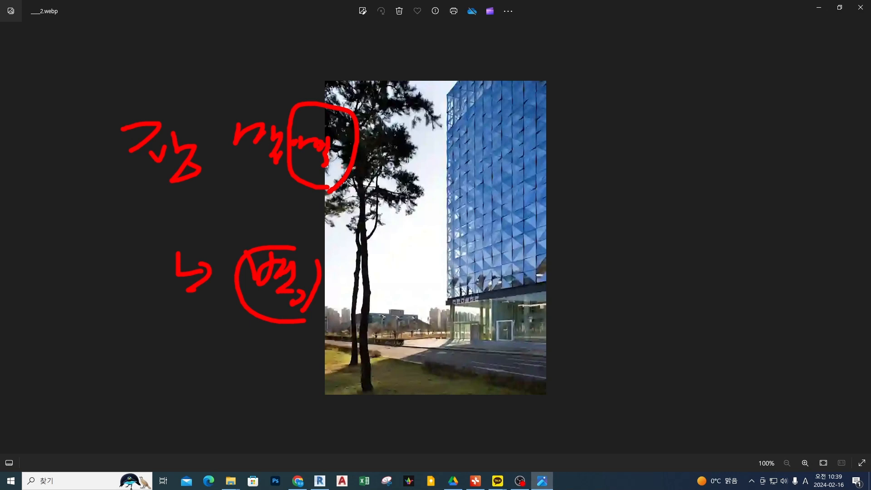
left_click_drag(135, 191, 282, 191)
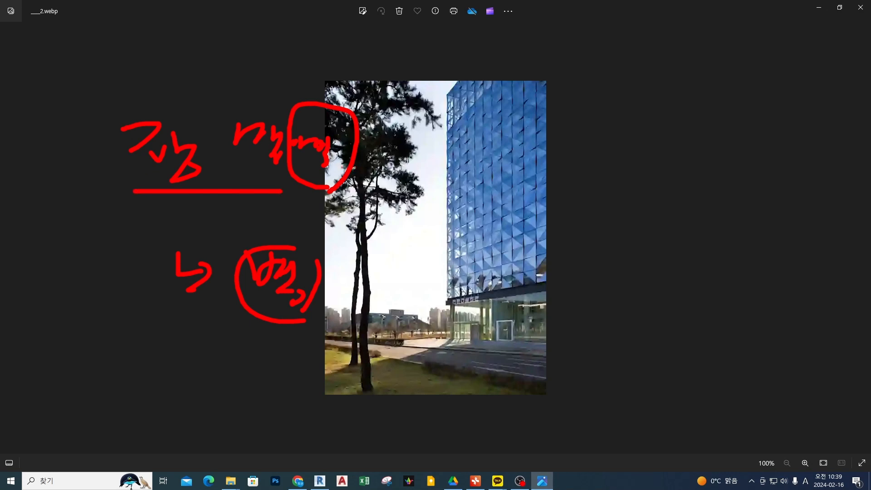
mouse_move(267, 104)
left_mouse_down()
mouse_move(473, 79)
mouse_move(455, 91)
left_mouse_up()
key("Escape")
Draw an arrow onto the glass facade and sketch a grid of three vertical members joined by two rows of horizontal bars.
key("ctrl+2")
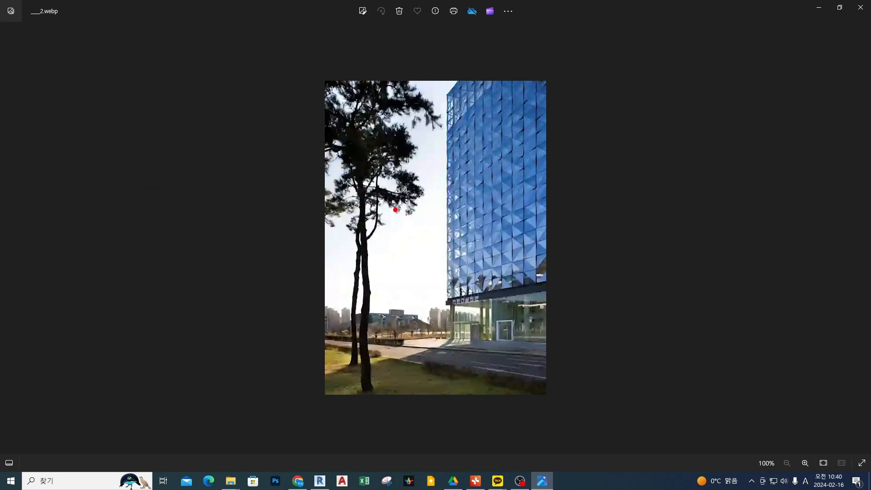
mouse_move(396, 209)
left_mouse_down()
mouse_move(481, 207)
mouse_move(460, 213)
mouse_move(509, 201)
left_mouse_up()
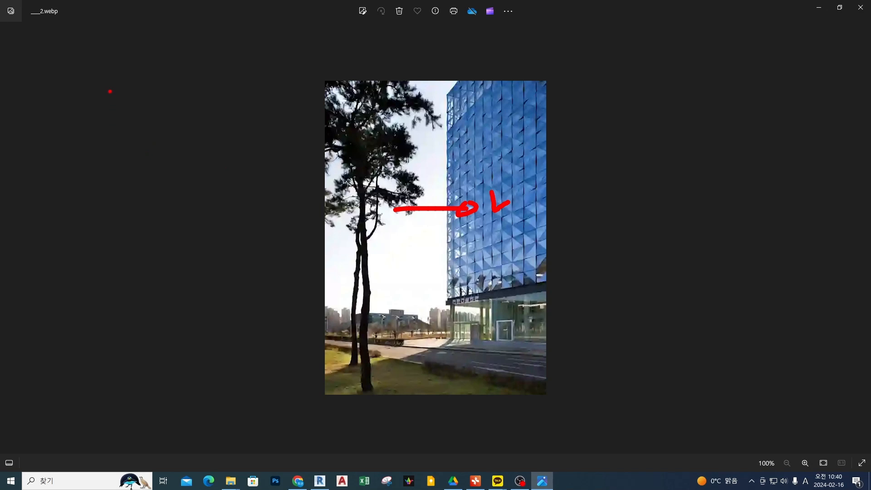
left_click_drag(112, 59, 121, 303, "ctrl")
left_click_drag(200, 57, 210, 300, "ctrl")
mouse_move(278, 299)
left_mouse_down("ctrl")
mouse_move(304, 81)
mouse_move(287, 56)
left_mouse_up("ctrl")
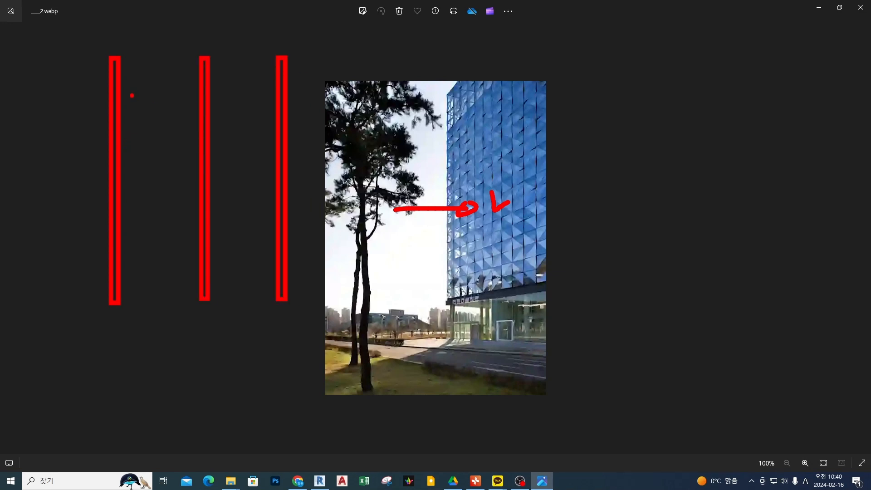
left_click_drag(118, 93, 276, 100, "ctrl")
left_click_drag(123, 140, 276, 150, "ctrl")
Add an arrow pointing to the grid's framing members and label it 멀리언.
mouse_move(329, 115)
left_mouse_down()
mouse_move(309, 136)
mouse_move(317, 142)
left_mouse_up()
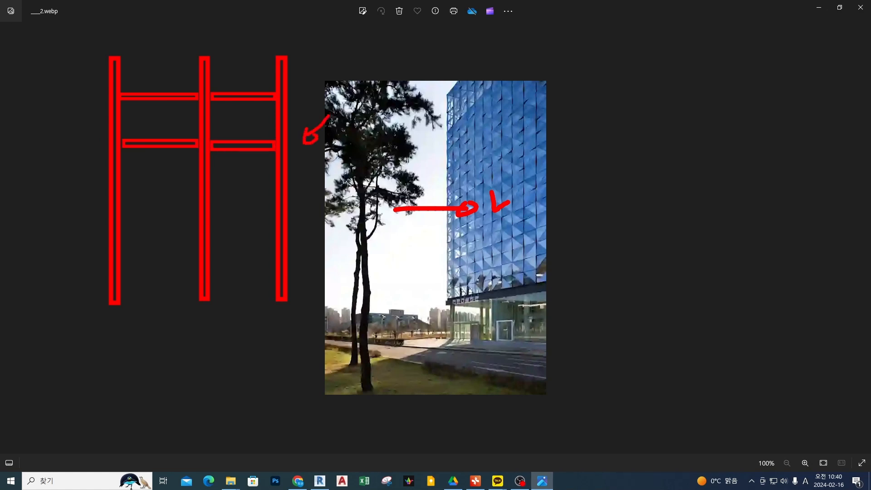
mouse_move(381, 98)
left_mouse_down()
mouse_move(385, 122)
mouse_move(449, 136)
mouse_move(455, 128)
left_mouse_up()
mouse_move(482, 110)
left_mouse_down()
mouse_move(486, 145)
mouse_move(492, 125)
left_mouse_up()
left_click_drag(501, 111, 514, 145)
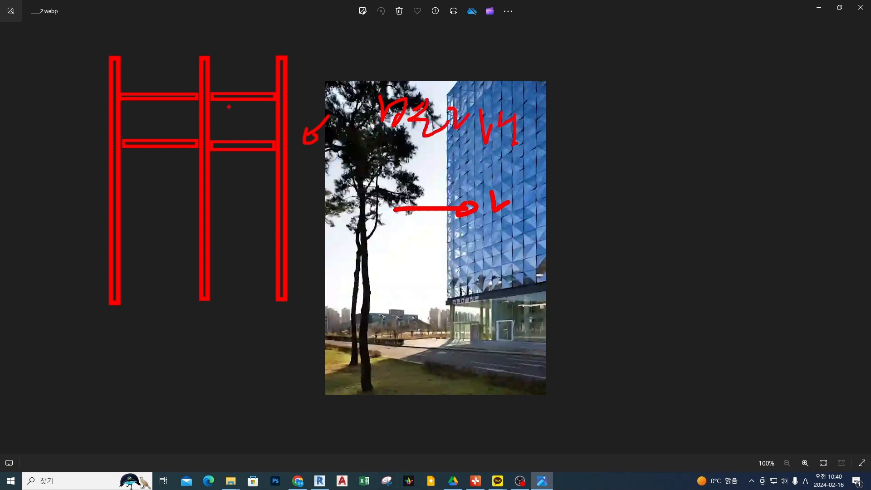
Hatch one grid cell, label it 판넬 with a curved arrow, mark both labels with lines, and clear the annotations.
mouse_move(229, 107)
left_mouse_down()
mouse_move(251, 132)
mouse_move(323, 25)
mouse_move(366, 36)
left_mouse_up()
mouse_move(360, 27)
left_mouse_down()
mouse_move(390, 39)
mouse_move(386, 66)
mouse_move(401, 50)
left_mouse_up()
left_click_drag(395, 59, 417, 69)
left_click_drag(423, 45, 438, 66)
left_click_drag(443, 52, 458, 82)
left_click_drag(481, 75, 477, 85)
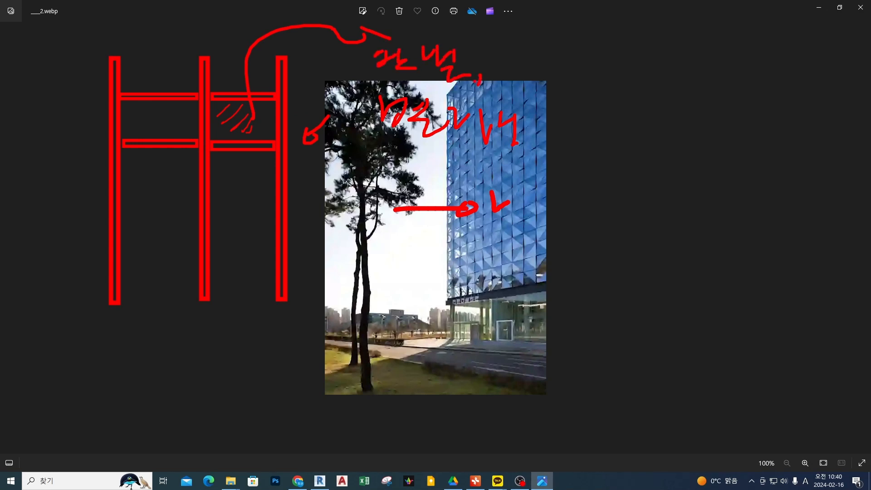
left_click_drag(371, 139, 502, 159)
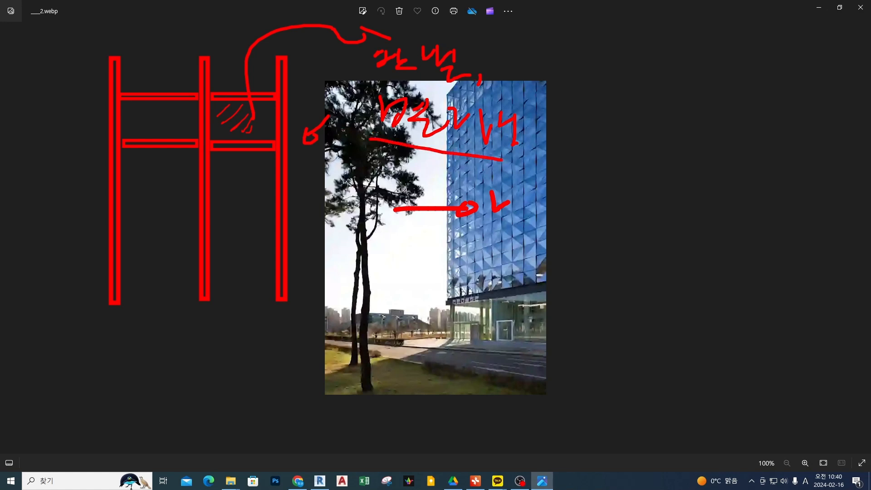
left_click_drag(367, 79, 446, 77)
key("Escape")
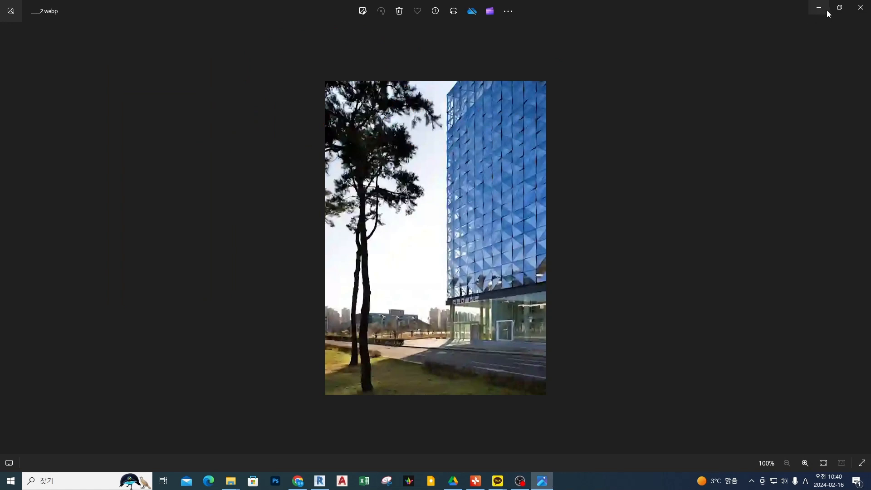
Shrink the photo from full screen to a smaller window and switch to the browser's 커튼월 image results.
left_click(840, 7)
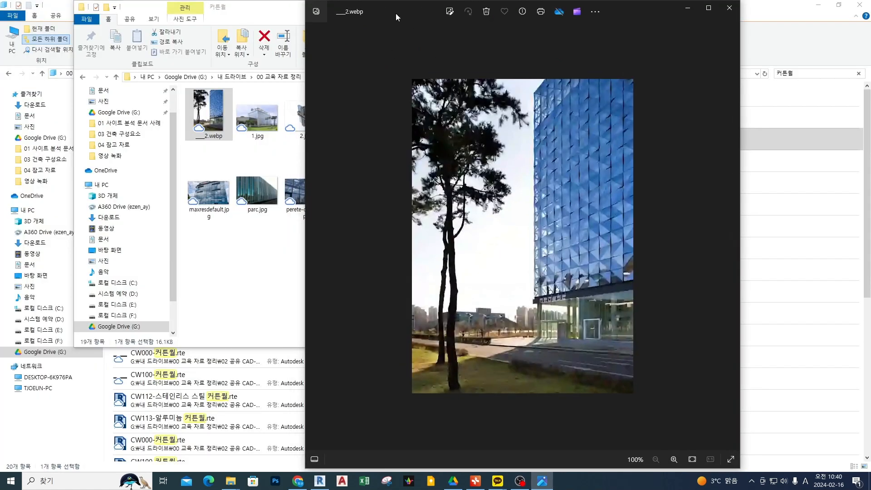
mouse_move(396, 12)
left_mouse_down()
mouse_move(451, 95)
mouse_move(508, 248)
mouse_move(403, 180)
mouse_move(415, 37)
mouse_move(404, 10)
left_mouse_up()
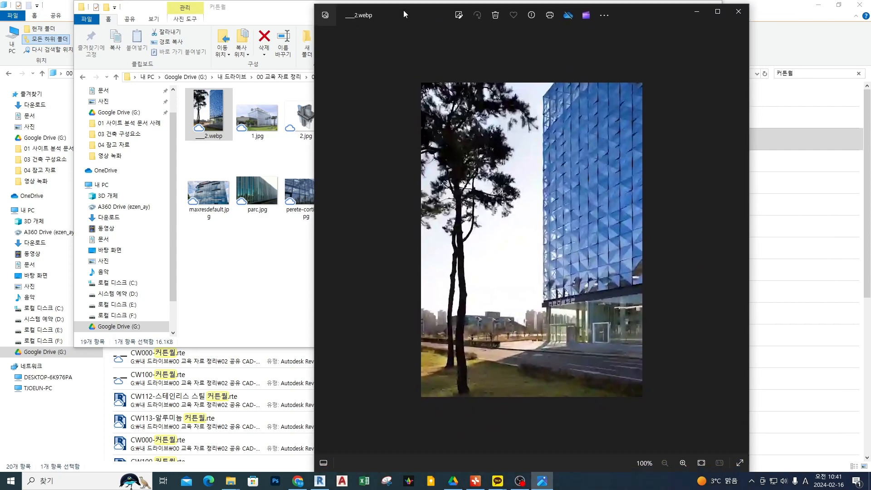
key("alt+Tab")
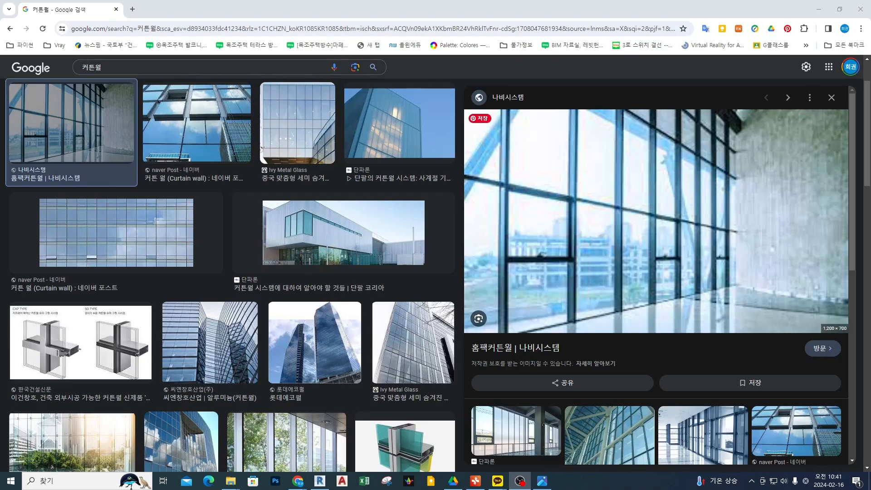
Mark a vertical mullion and circle a glass panel on the interior curtain wall photo, and clear the marks.
left_click_drag(581, 152, 577, 277)
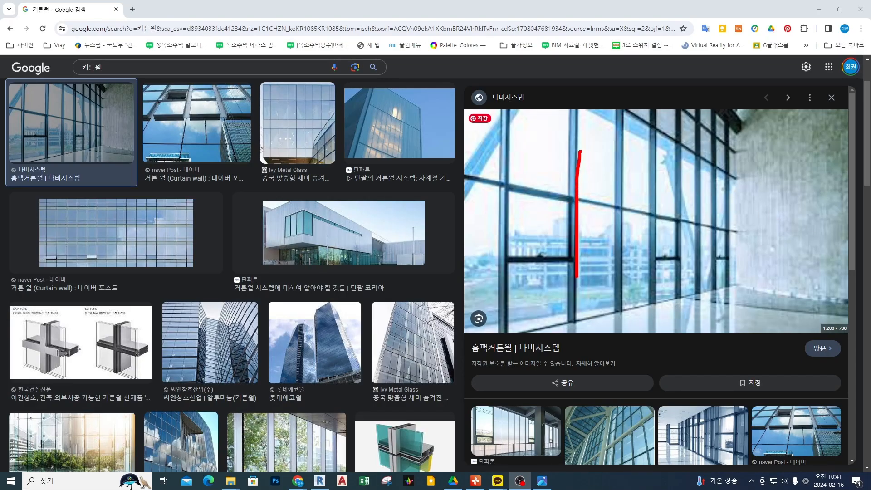
mouse_move(545, 210)
left_mouse_down()
mouse_move(552, 216)
mouse_move(534, 224)
left_mouse_up()
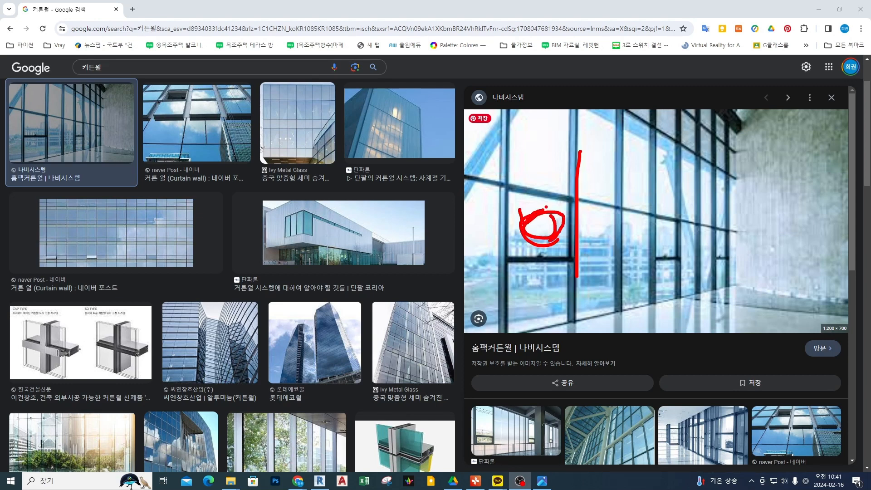
key("Escape")
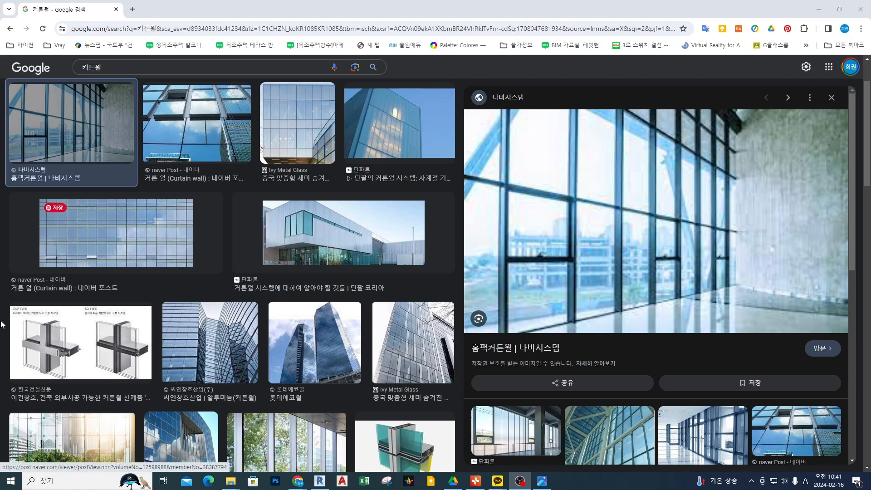
Open the CAP TYPE and SG TYPE comparison image from the results and inspect it magnified.
left_click(81, 354)
key("ctrl+2")
scroll(667, 165, "up", 2)
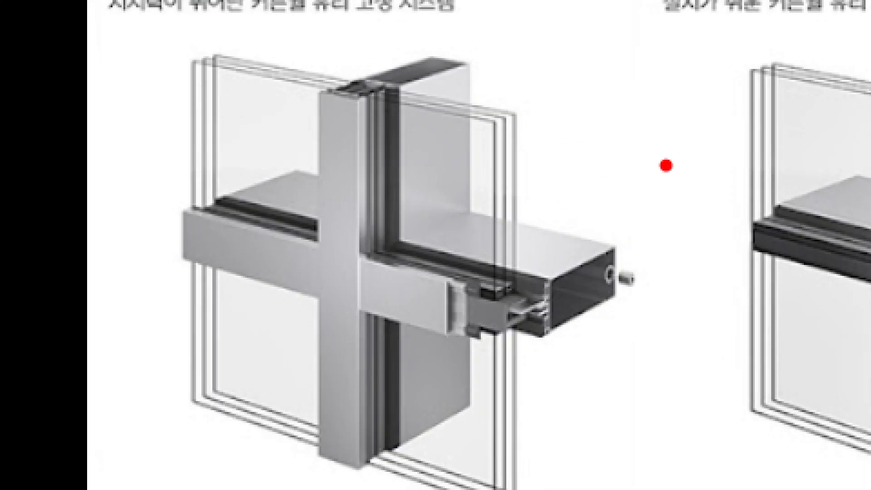
scroll(666, 165, "down", 3)
key("Escape")
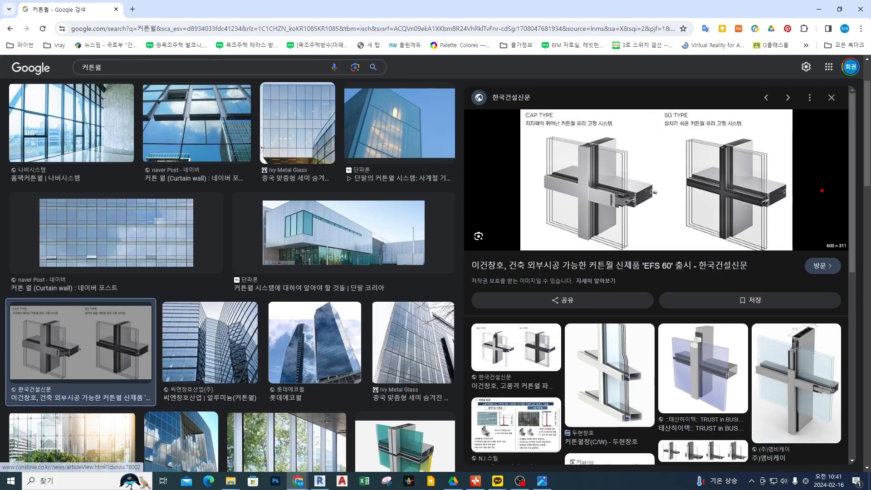
Magnify the comparison image and mark the horizontal joint of the SG TYPE with a circle, a line along it and arrows.
key("ctrl+2")
scroll(822, 192, "up", 1)
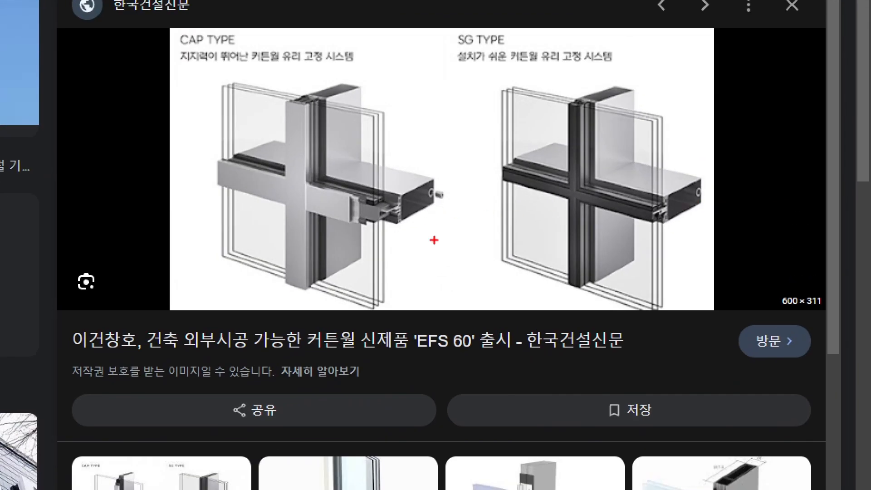
mouse_move(434, 241)
left_mouse_down()
mouse_move(469, 204)
mouse_move(513, 186)
mouse_move(502, 164)
mouse_move(653, 210)
left_mouse_up()
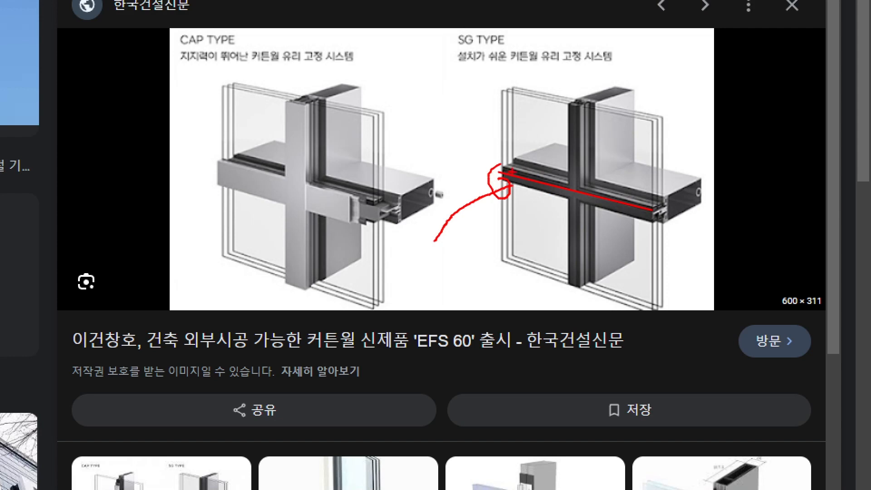
left_click_drag(499, 173, 585, 197)
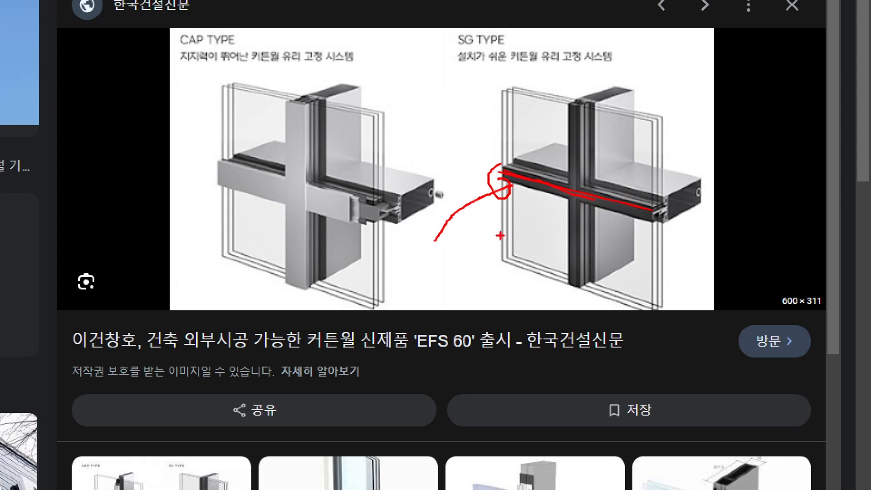
mouse_move(467, 251)
left_mouse_down()
mouse_move(494, 224)
mouse_move(512, 226)
left_mouse_up()
Circle the horizontal cover of the CAP TYPE, mark the bar behind it, and clear the annotations.
left_click_drag(347, 212, 344, 221)
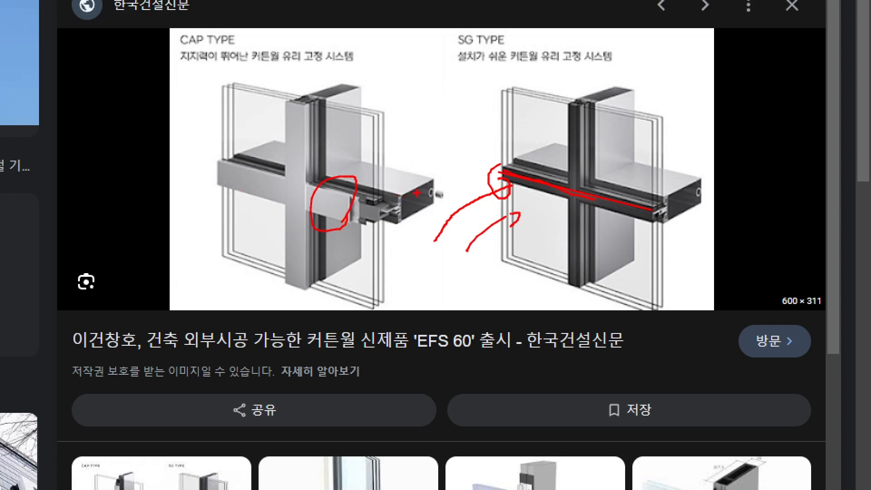
left_click_drag(414, 179, 419, 187)
left_click_drag(333, 198, 353, 203)
key("Escape")
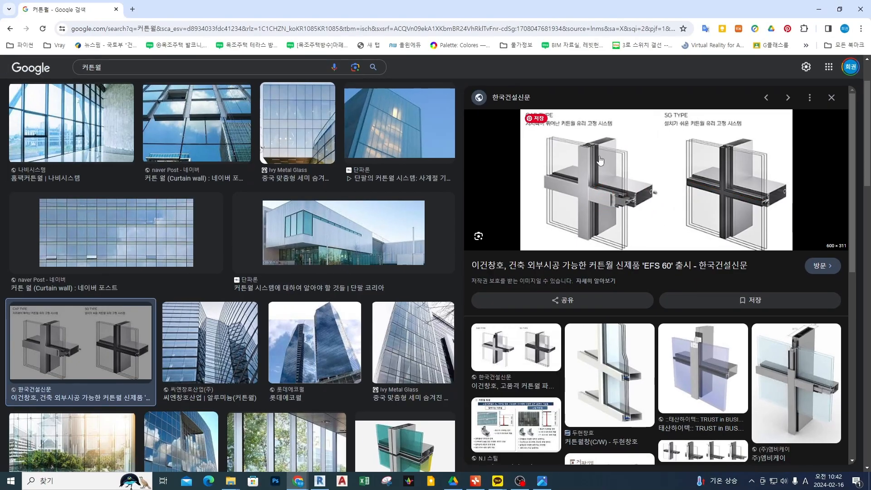
Sketch a cap-type mullion section: red body with a short connector, blue glass panes above and below it, and a red outer cap.
key("ctrl+2")
left_click_drag(185, 125, 341, 186, "ctrl")
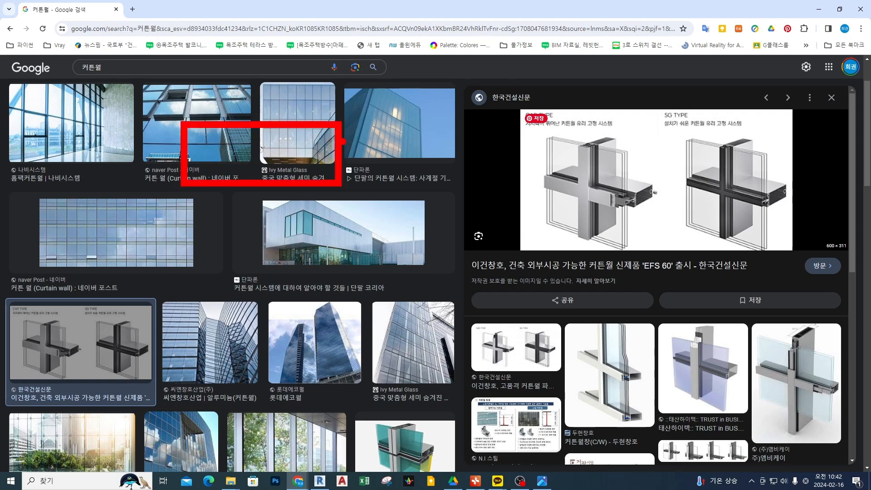
left_click_drag(340, 140, 391, 164, "ctrl")
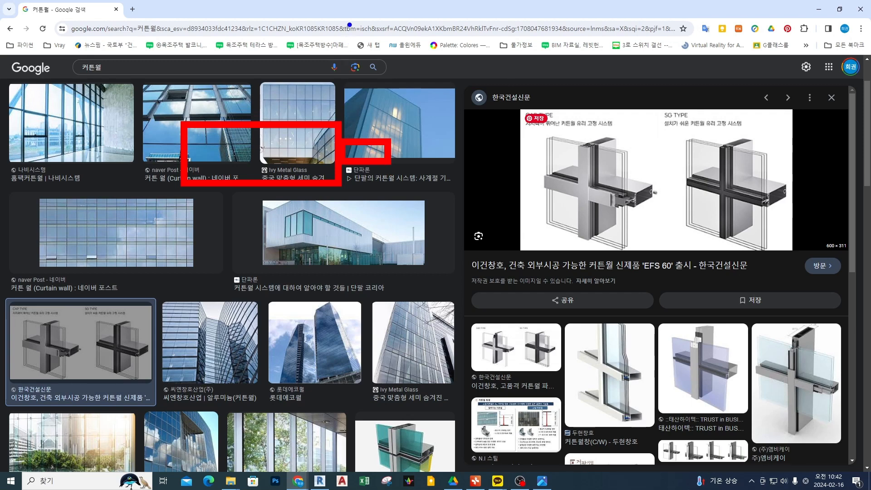
left_click_drag(349, 20, 383, 134, "ctrl")
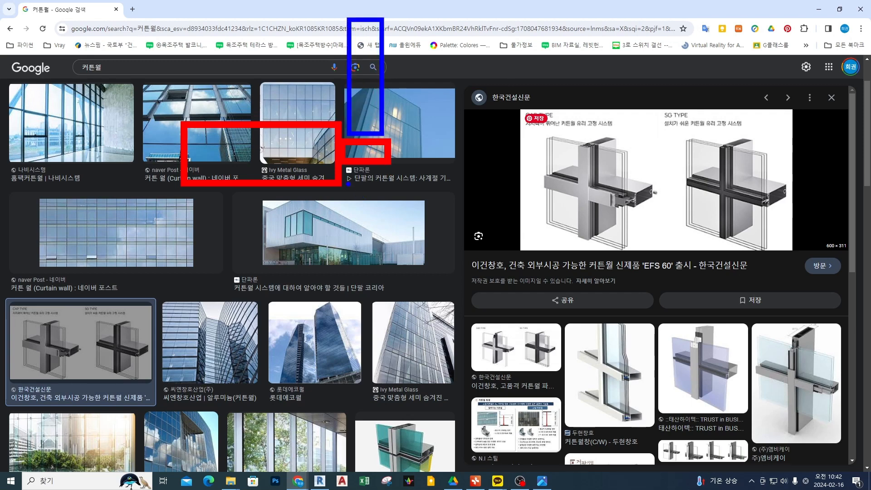
left_click_drag(345, 169, 385, 323, "ctrl")
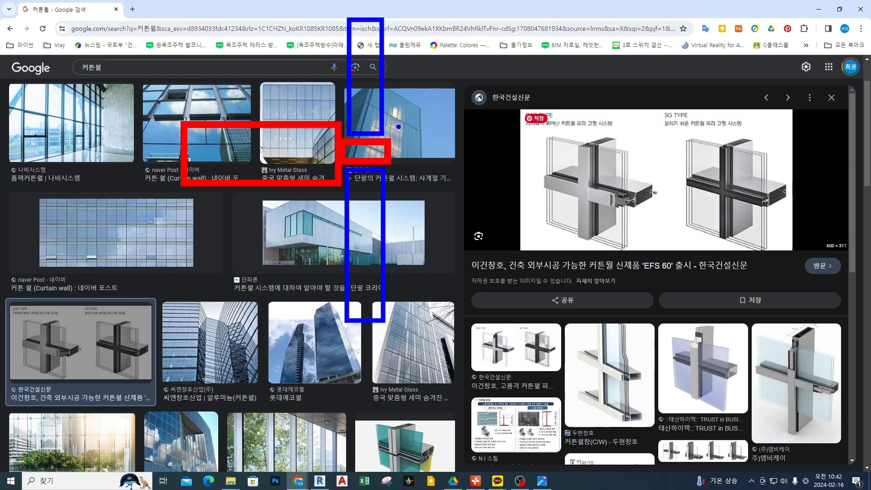
mouse_move(397, 123)
left_mouse_down("ctrl")
mouse_move(416, 196)
mouse_move(415, 187)
left_mouse_up("ctrl")
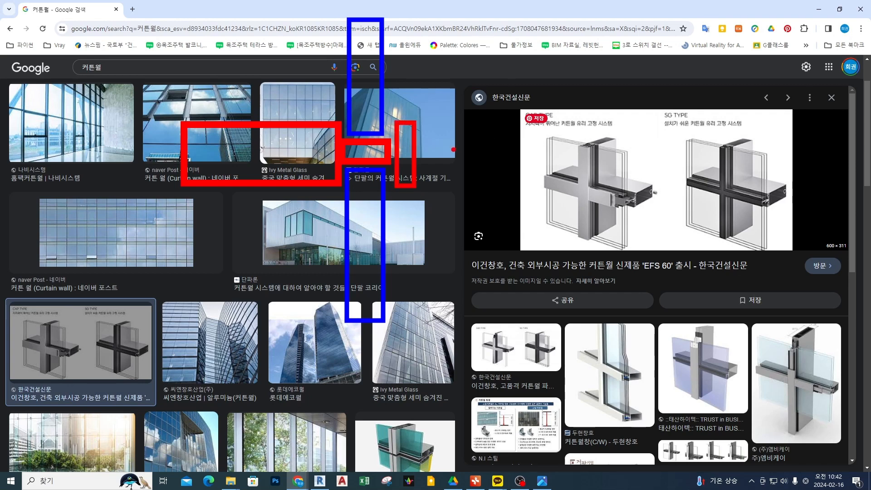
Draw an arrow from the cap-type sketch and add a second red section with a mullion body and two panes without a cap.
mouse_move(453, 150)
left_mouse_down()
mouse_move(517, 132)
mouse_move(527, 140)
left_mouse_up()
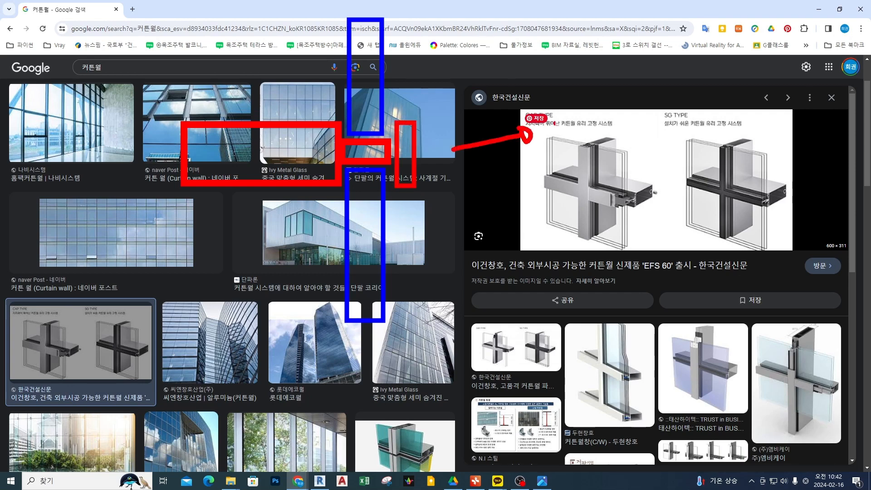
mouse_move(554, 108)
left_mouse_down("ctrl")
mouse_move(693, 176)
mouse_move(711, 165)
left_mouse_up("ctrl")
left_click_drag(684, 101, 702, 6, "ctrl")
left_click_drag(685, 168, 702, 272, "ctrl")
Point an arrow at the CAP TYPE's horizontal cover, add check marks near the second section sketch, and erase all drawings.
left_click_drag(611, 200, 506, 233)
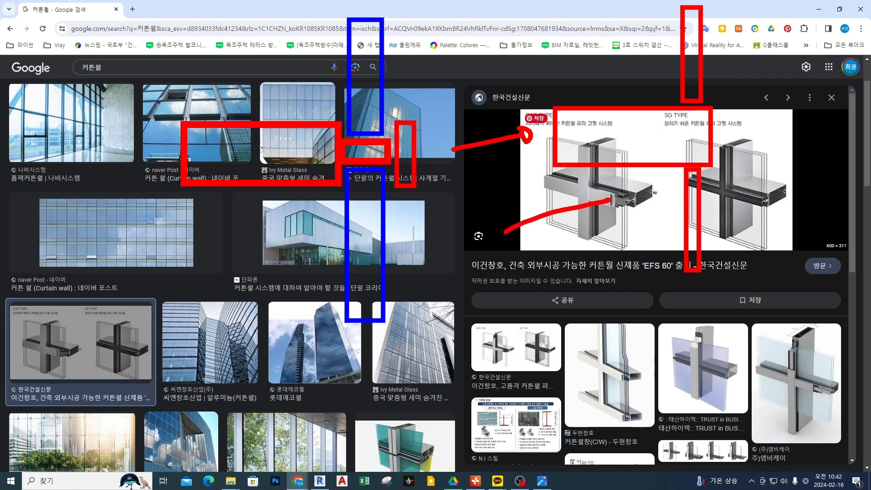
left_click_drag(578, 195, 587, 209)
left_click_drag(592, 77, 606, 84)
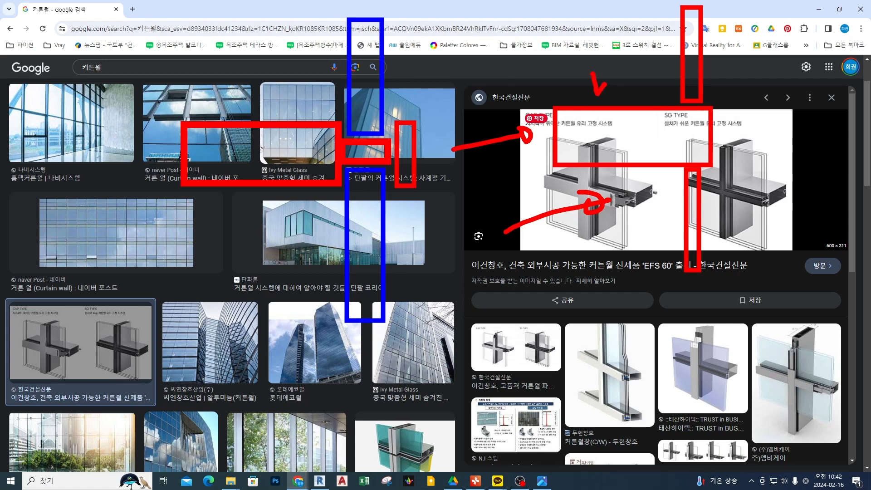
left_click_drag(661, 67, 686, 62)
key("e")
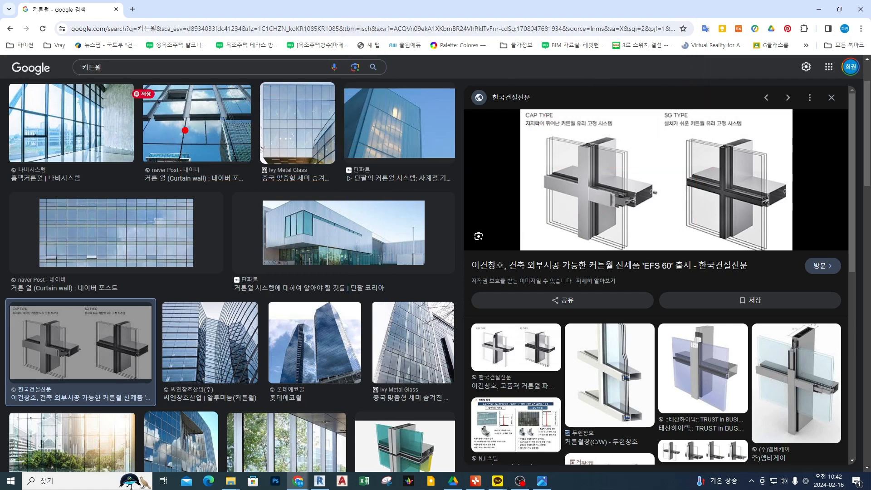
Sketch two red slab boxes one above the other, link them with a double-line vertical mullion continuing below the lower box, and erase the drawings.
left_click_drag(184, 101, 338, 147, "ctrl")
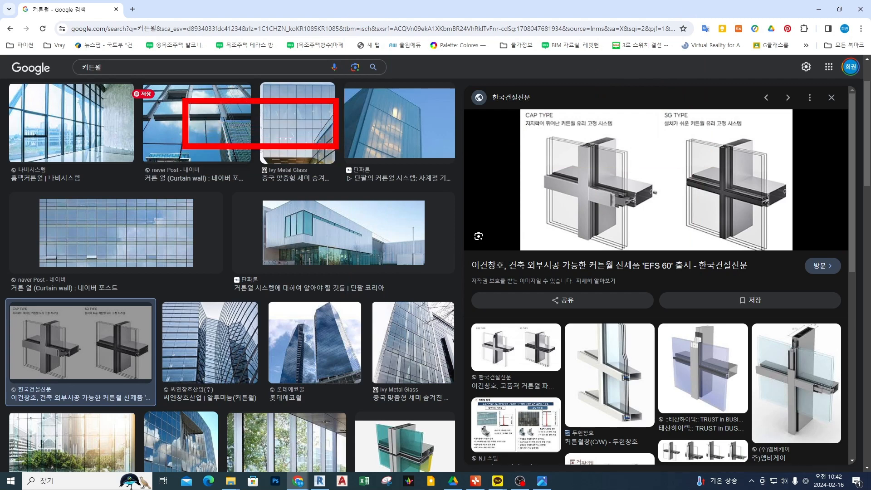
left_click_drag(181, 338, 328, 391, "ctrl")
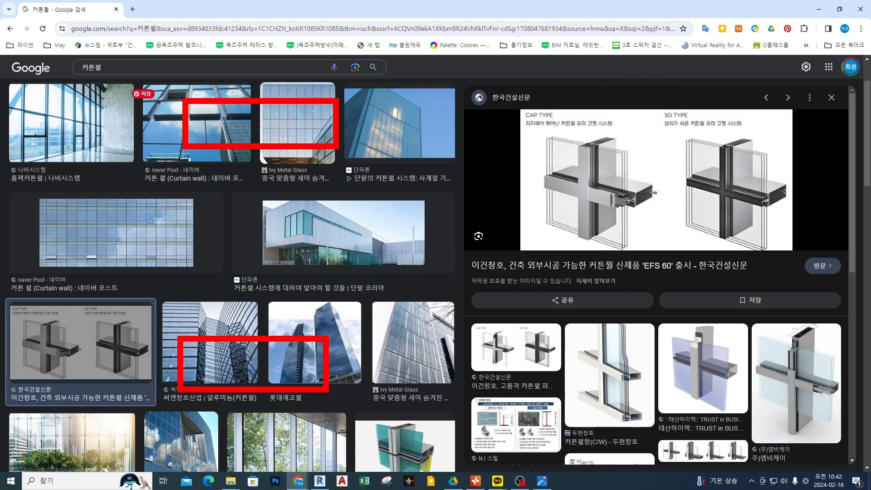
mouse_move(304, 151)
left_mouse_down("shift")
mouse_move(303, 334)
mouse_move(271, 165)
mouse_move(283, 141)
mouse_move(291, 148)
left_mouse_up("shift")
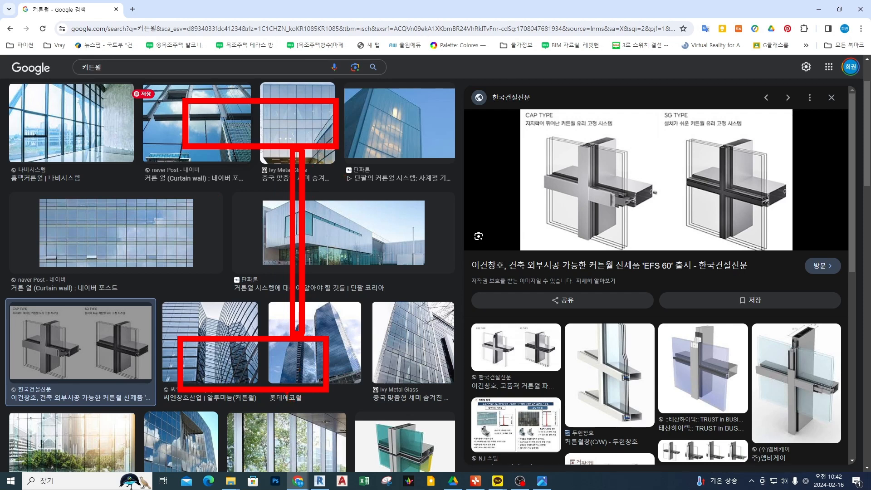
left_click_drag(290, 391, 299, 480, "ctrl")
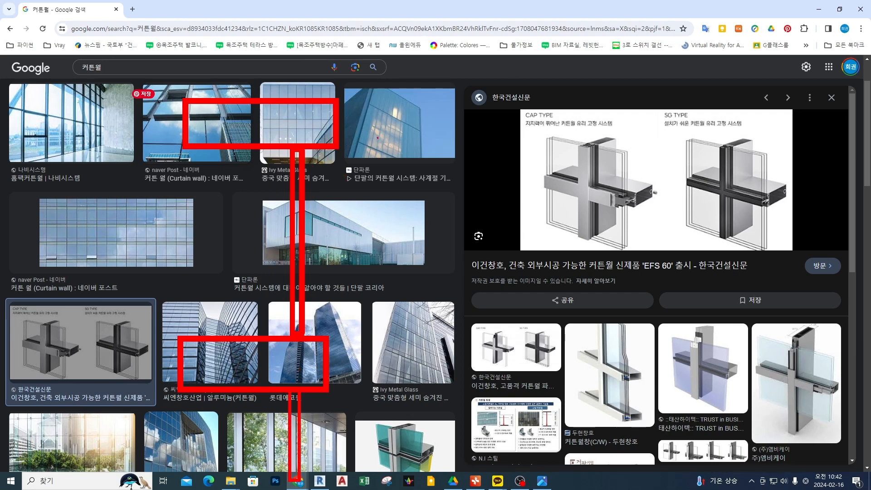
mouse_move(440, 115)
left_mouse_down()
mouse_move(403, 121)
mouse_move(416, 140)
left_mouse_up()
key("Escape")
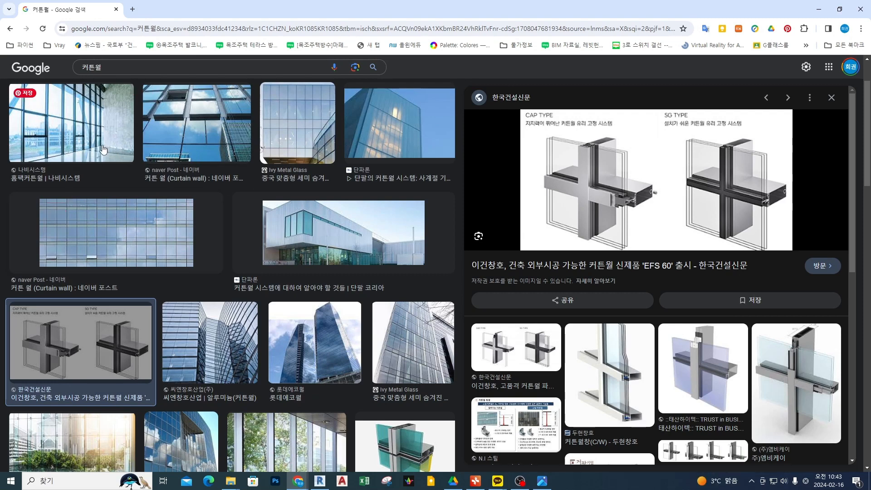
Open the Ivy Metal Glass facade image, draw an arrow toward it, trace red lines along its grid, and erase the marks.
left_click(308, 125)
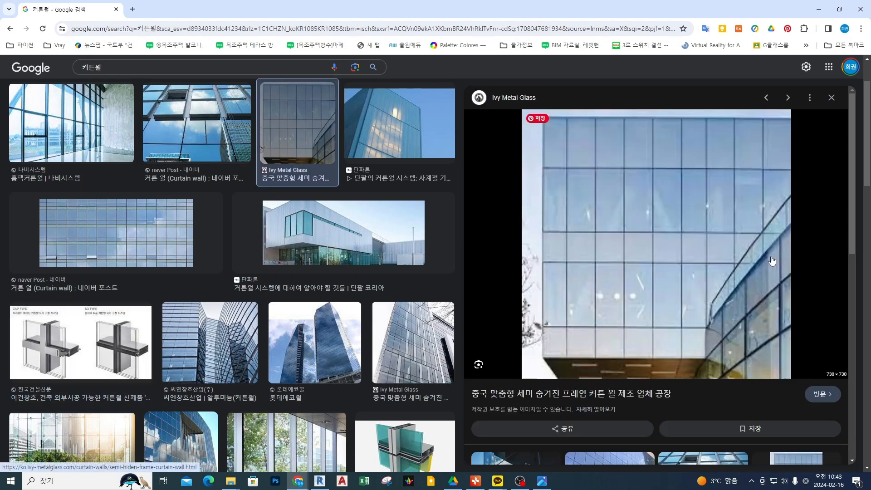
mouse_move(478, 147)
left_mouse_down()
mouse_move(525, 153)
mouse_move(516, 167)
left_mouse_up()
mouse_move(566, 119)
left_mouse_down("shift")
mouse_move(565, 235)
mouse_move(607, 225)
left_mouse_up("shift")
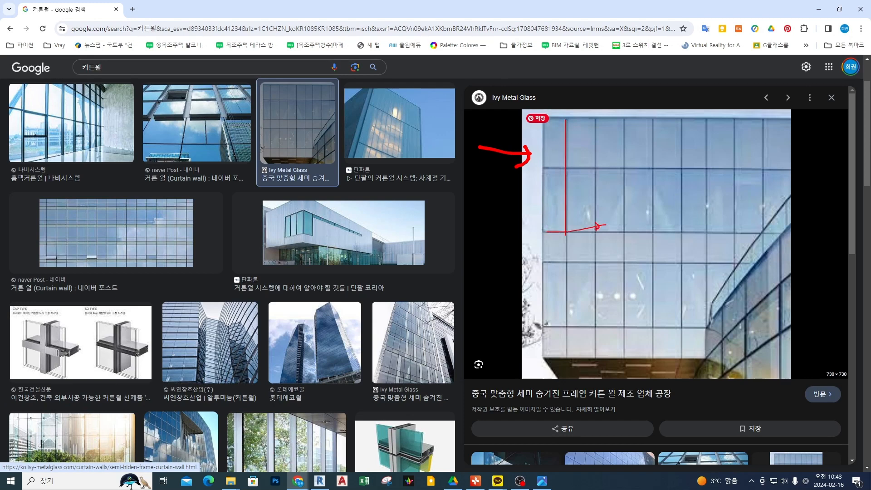
key("Escape")
Box the tall glass row below the facade's top row in red, add strokes on its panes, and erase the marks.
key("ctrl+2")
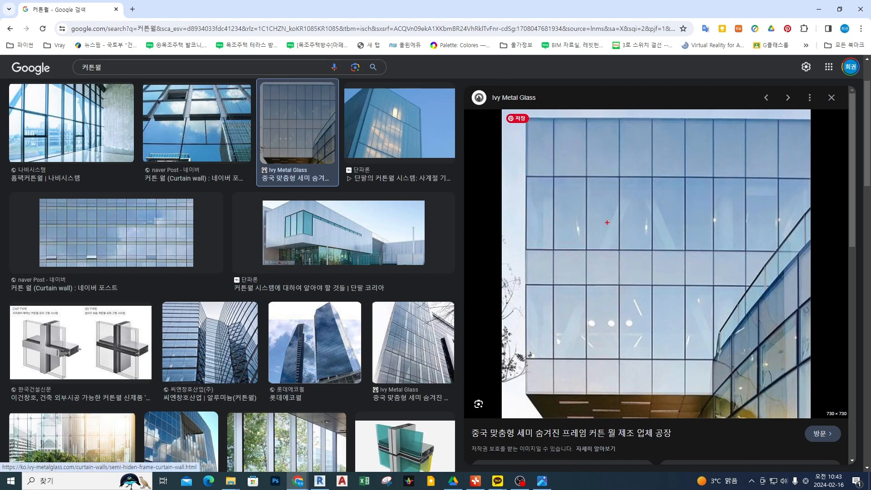
left_click_drag(597, 199, 611, 208)
mouse_move(526, 174)
left_mouse_down()
mouse_move(753, 278)
mouse_move(784, 255)
mouse_move(778, 249)
left_mouse_up()
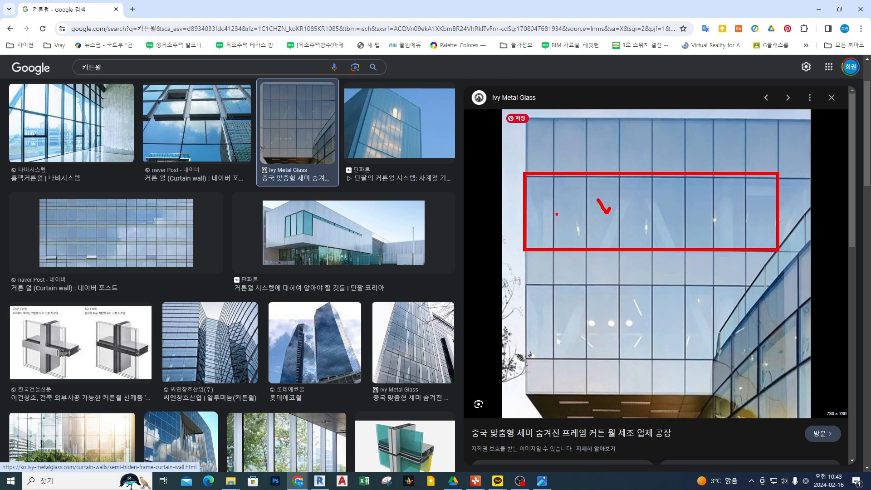
left_click_drag(576, 193, 582, 226)
left_click_drag(613, 195, 616, 232)
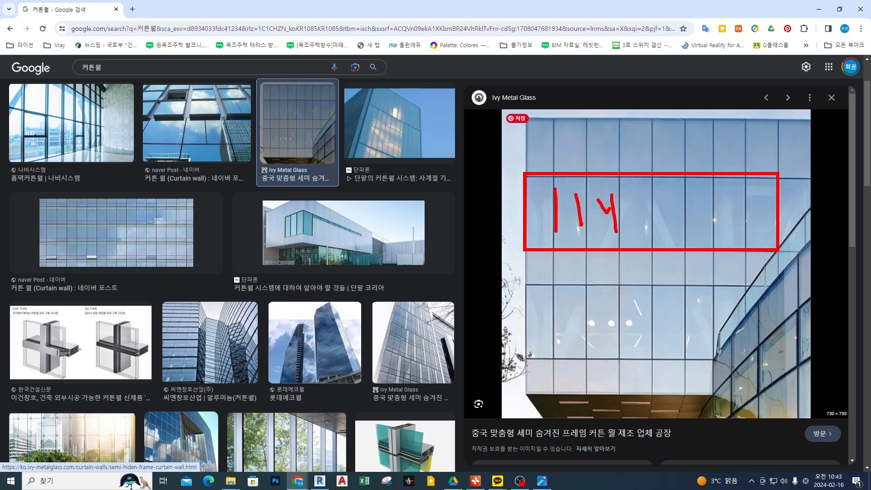
key("Escape")
Magnify the facade's middle spandrel band, point a red mark at its leftmost panel, and erase the drawing.
key("ctrl+1")
left_click(648, 301)
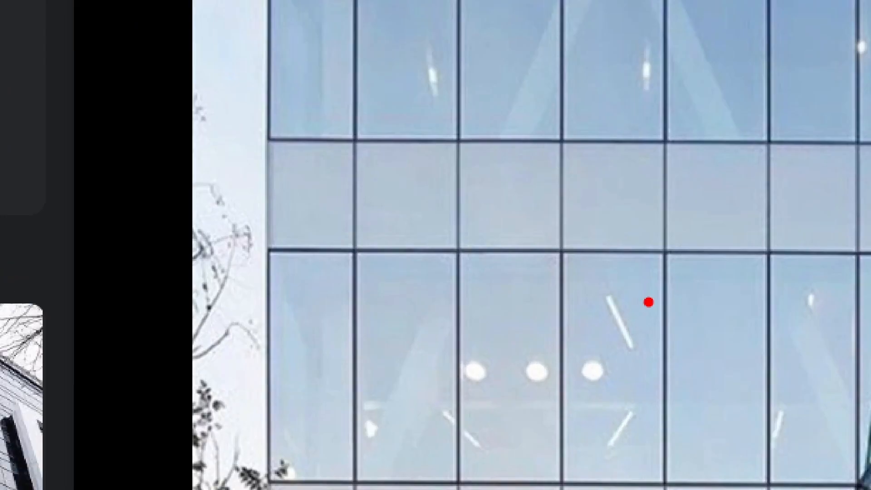
scroll(474, 226, "down", 3)
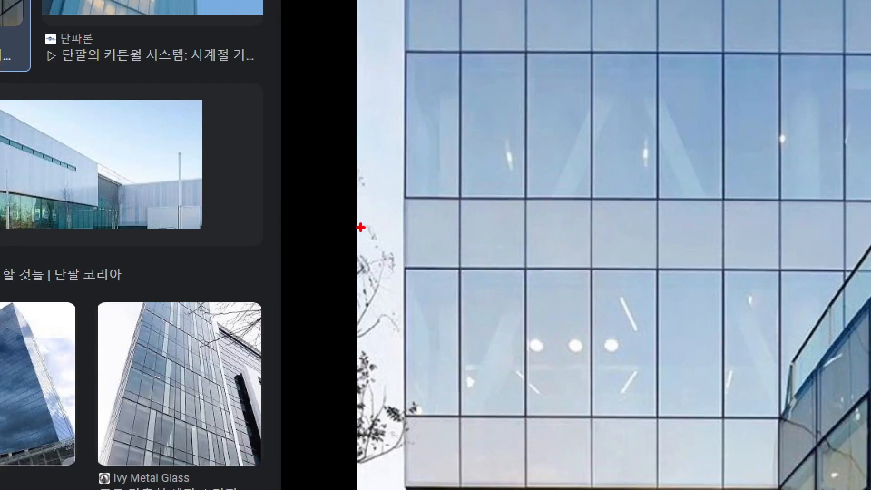
mouse_move(359, 224)
left_mouse_down()
mouse_move(430, 237)
mouse_move(423, 228)
left_mouse_up()
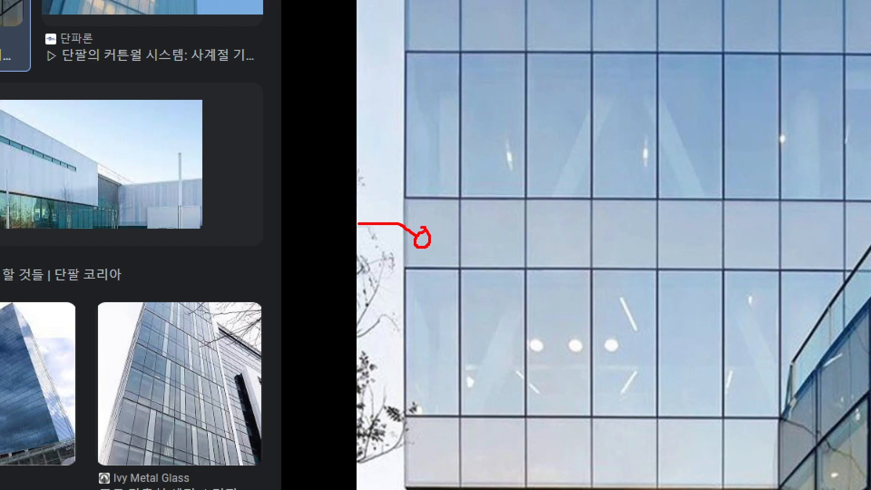
mouse_move(405, 199)
left_mouse_down("ctrl")
mouse_move(622, 260)
mouse_move(790, 269)
mouse_move(239, 259)
left_mouse_up("ctrl")
key("Escape")
Box the slab and beam behind the middle spandrel band, bracket the band and glass row beside the facade, and check-mark the top row.
key("ctrl+2")
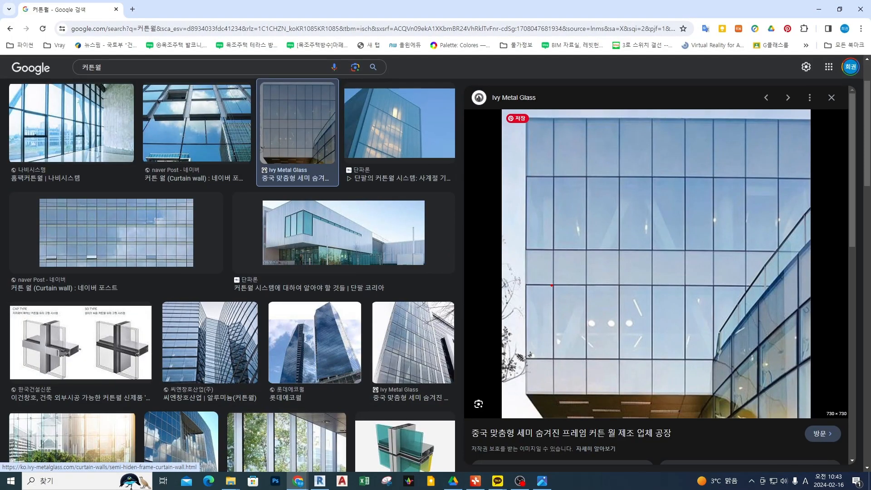
mouse_move(526, 250)
left_mouse_down("ctrl")
mouse_move(632, 263)
mouse_move(767, 262)
left_mouse_up("ctrl")
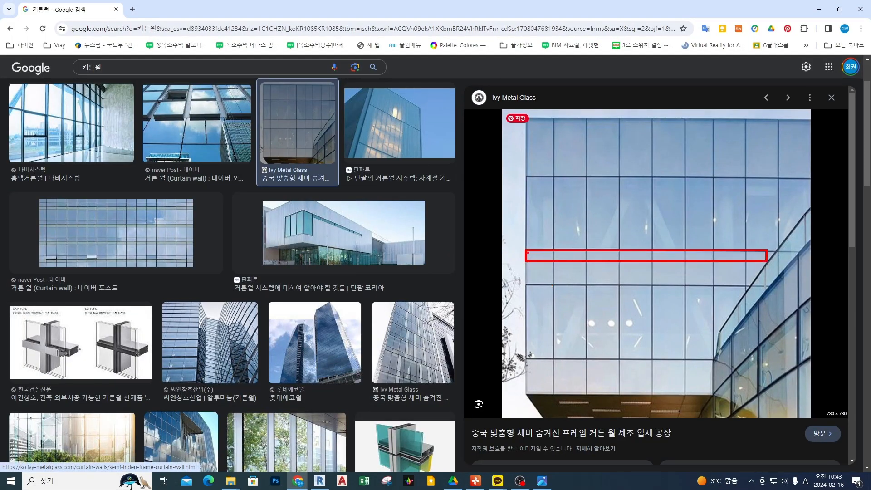
left_click_drag(527, 250, 703, 282, "ctrl")
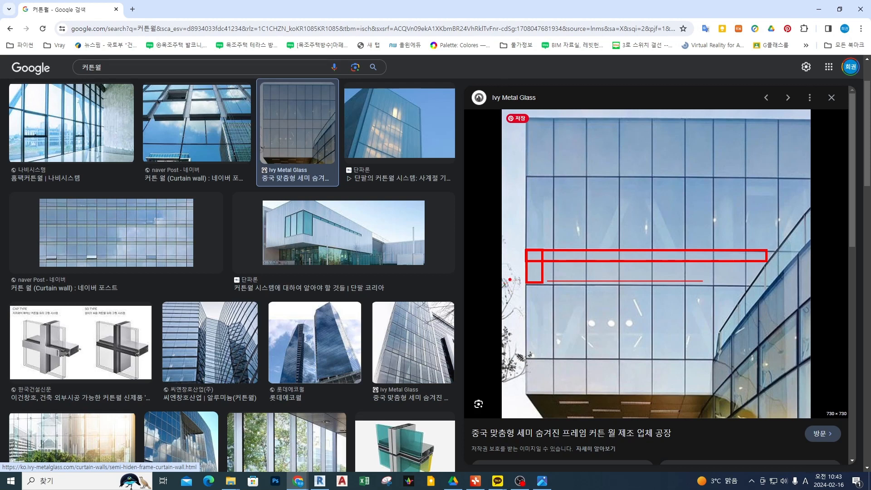
mouse_move(509, 279)
left_mouse_down("ctrl")
mouse_move(524, 285)
mouse_move(511, 270)
mouse_move(510, 251)
mouse_move(520, 252)
mouse_move(510, 176)
mouse_move(523, 177)
left_mouse_up("ctrl")
left_click_drag(537, 139, 549, 136)
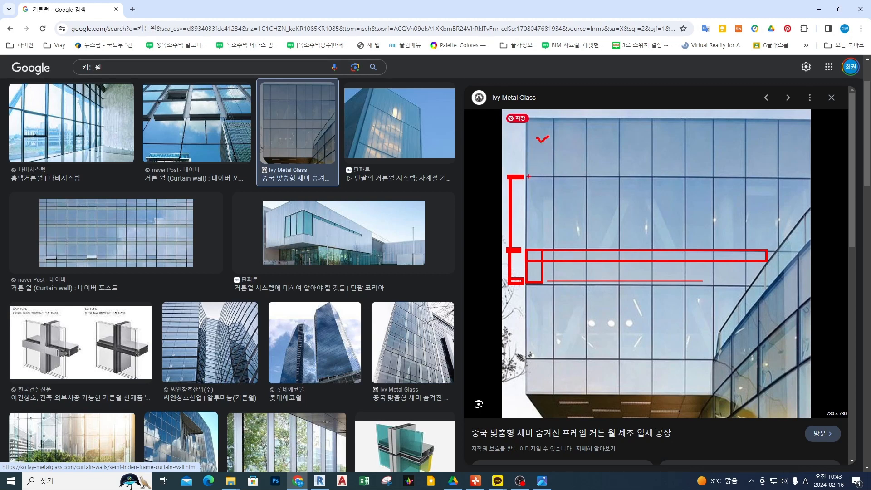
Box an upper slab and beam in the top row, bracket its height, circle the middle spandrel panels, and erase all drawings.
mouse_move(527, 167)
left_mouse_down("ctrl")
mouse_move(803, 173)
mouse_move(544, 177)
mouse_move(540, 151)
mouse_move(806, 161)
left_mouse_up("ctrl")
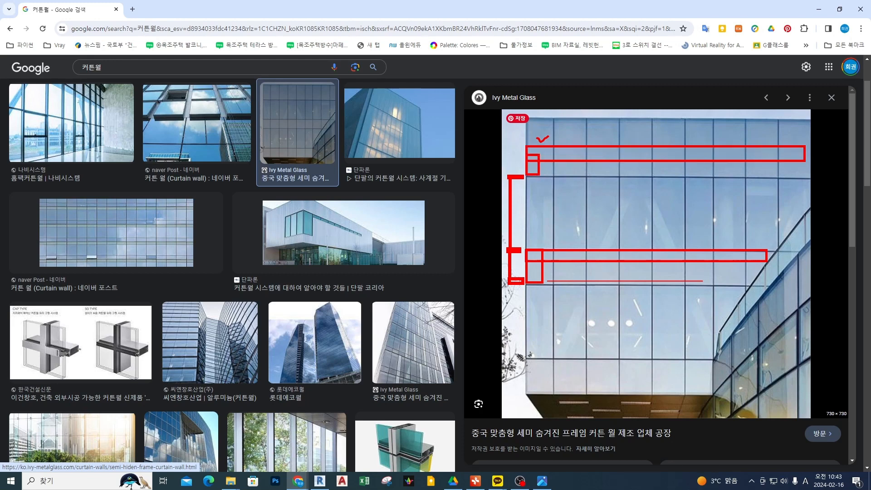
left_click_drag(533, 147, 527, 119, "ctrl")
mouse_move(511, 173)
left_mouse_down("ctrl")
mouse_move(511, 116)
mouse_move(522, 119)
mouse_move(509, 166)
left_mouse_up("ctrl")
left_click_drag(562, 127, 567, 135)
mouse_move(652, 300)
left_mouse_down()
mouse_move(645, 306)
mouse_move(660, 293)
left_mouse_up()
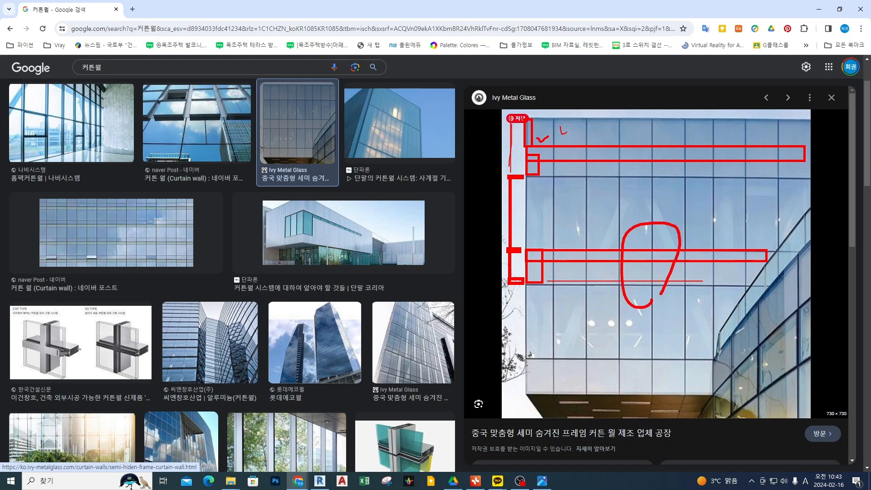
key("Escape")
Magnify the middle spandrel band, put red check marks on two adjacent spandrel panels, and return to the normal view.
key("ctrl+1")
left_click(661, 294)
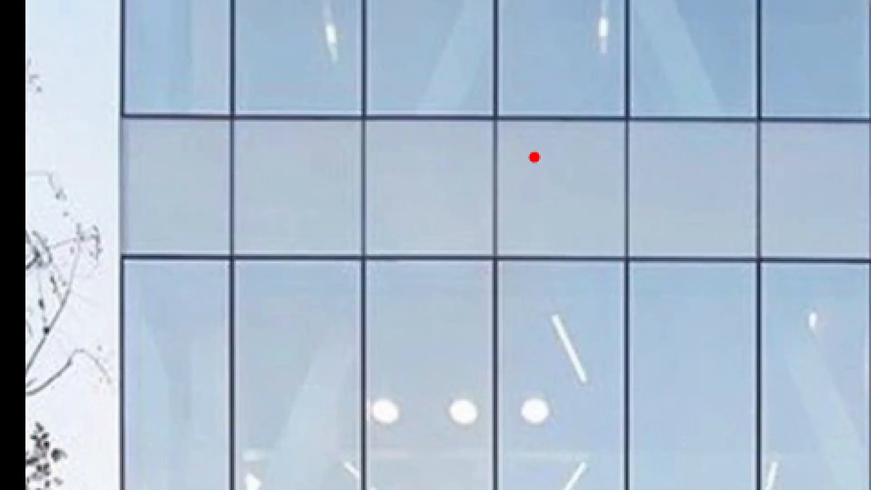
left_click_drag(534, 157, 603, 173)
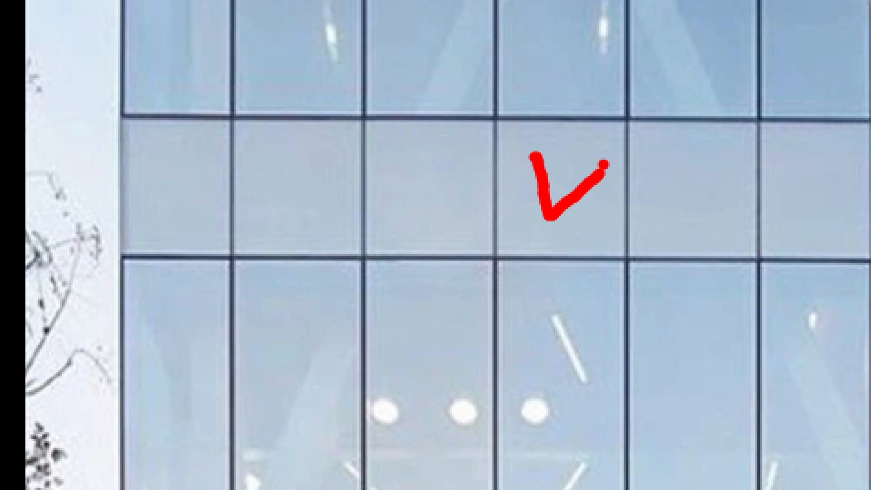
mouse_move(411, 169)
left_mouse_down()
mouse_move(423, 193)
mouse_move(460, 171)
left_mouse_up()
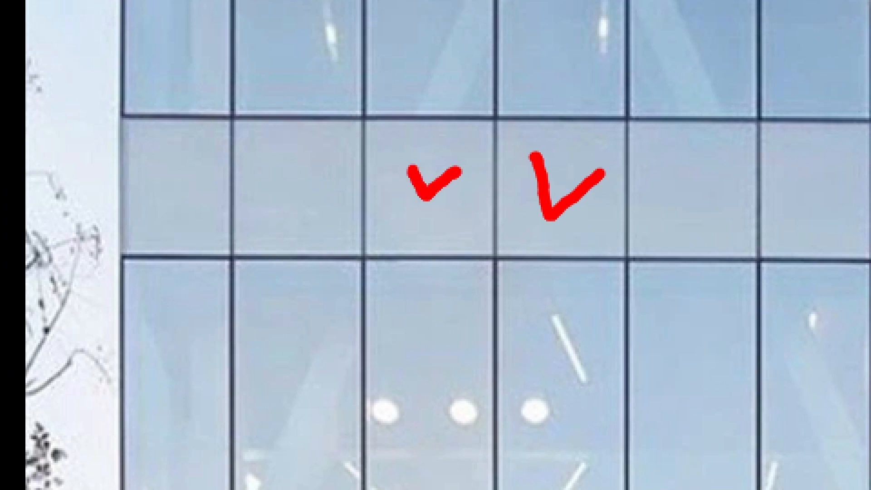
key("Escape")
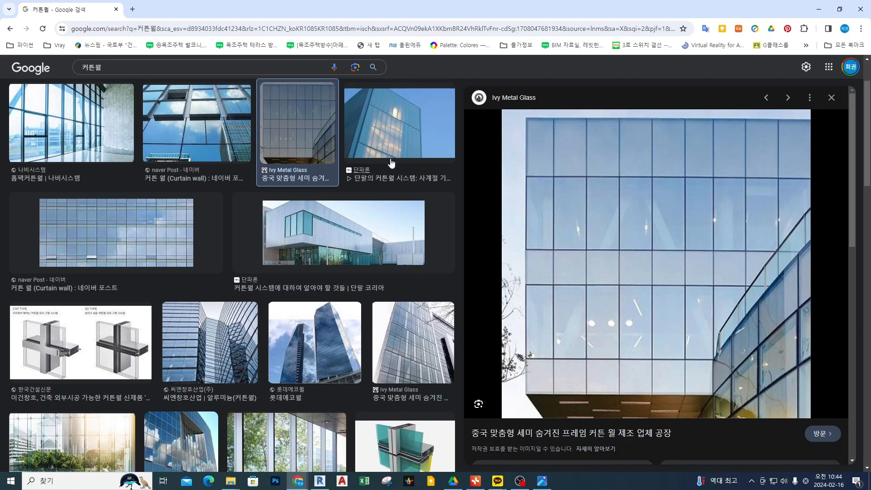
Open the naver Post curtain wall image with the wide grid, check-mark two of its glass rows, and erase the marks.
left_click(123, 231)
key("ctrl+2")
mouse_move(624, 187)
left_mouse_down()
mouse_move(630, 199)
mouse_move(645, 186)
left_mouse_up()
left_click_drag(654, 145, 679, 144)
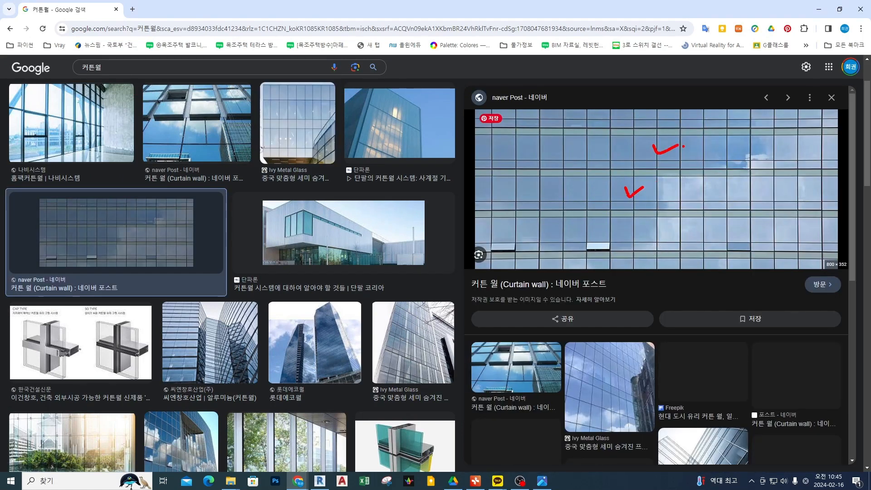
key("Escape")
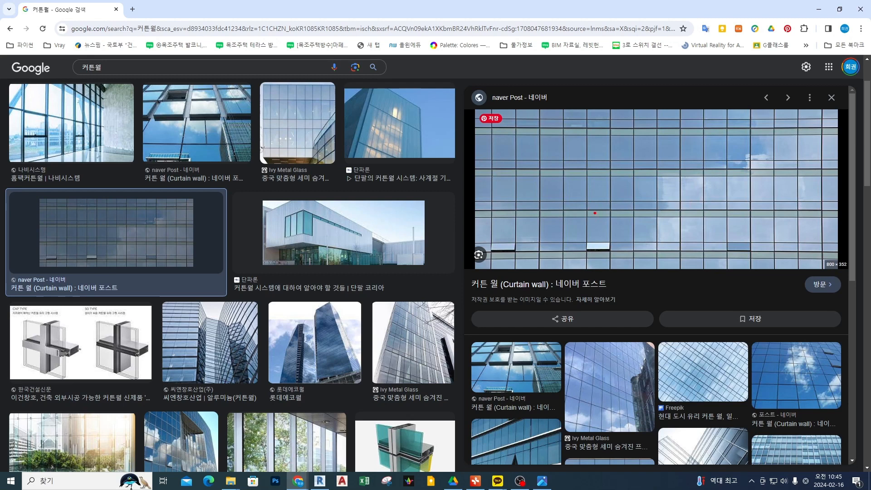
Circle two panel joints on the wide-grid facade, draw an arrow toward the lower horizontal band, and erase the annotations.
left_click_drag(600, 221, 598, 219)
left_click_drag(605, 178, 605, 176)
mouse_move(511, 227)
left_mouse_down()
mouse_move(469, 253)
mouse_move(531, 217)
left_mouse_up()
left_click_drag(537, 223, 559, 212)
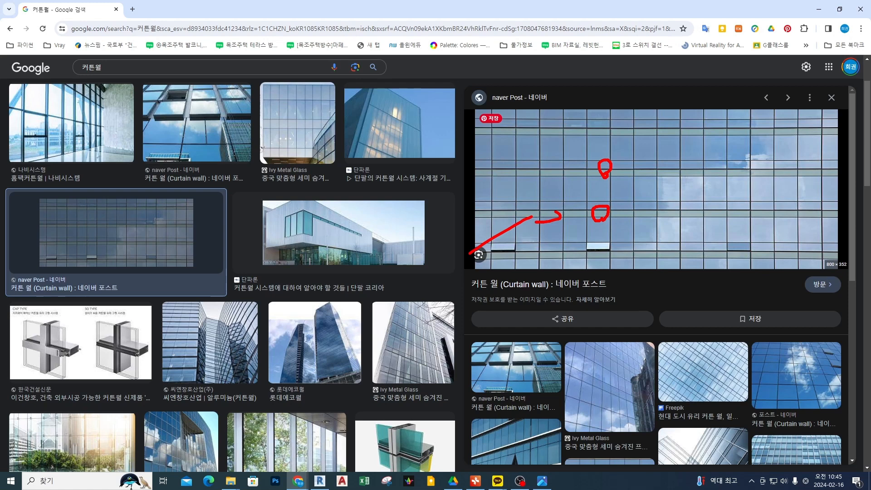
key("Escape")
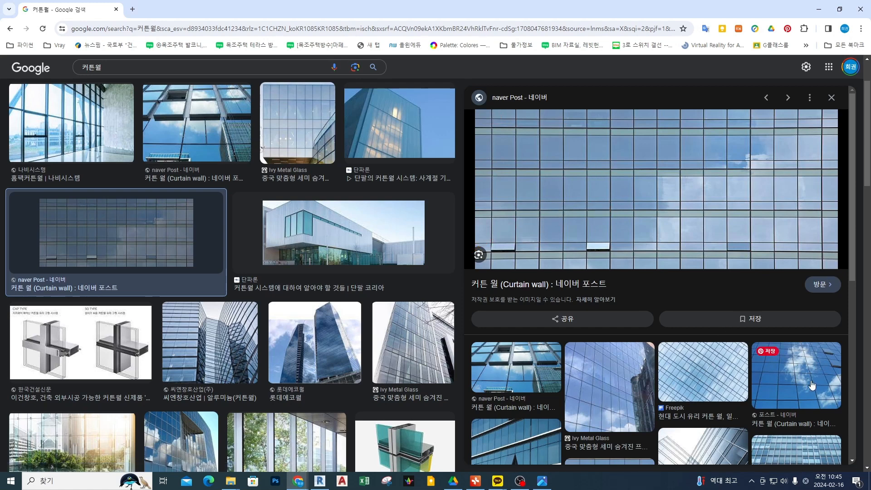
Open the related blue-sky curtain wall image and mark its panes, and view the 롯데에코월 tower image before closing its preview.
left_click(813, 385)
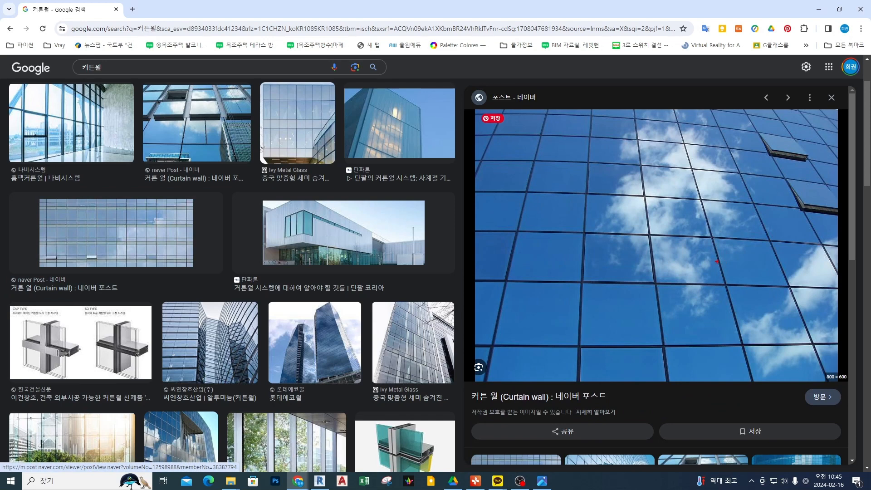
left_click_drag(738, 204, 731, 232)
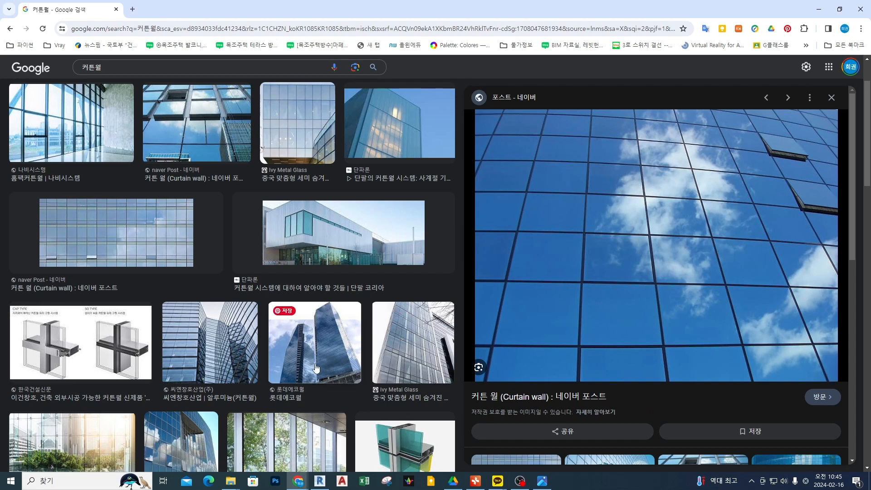
left_click(315, 342)
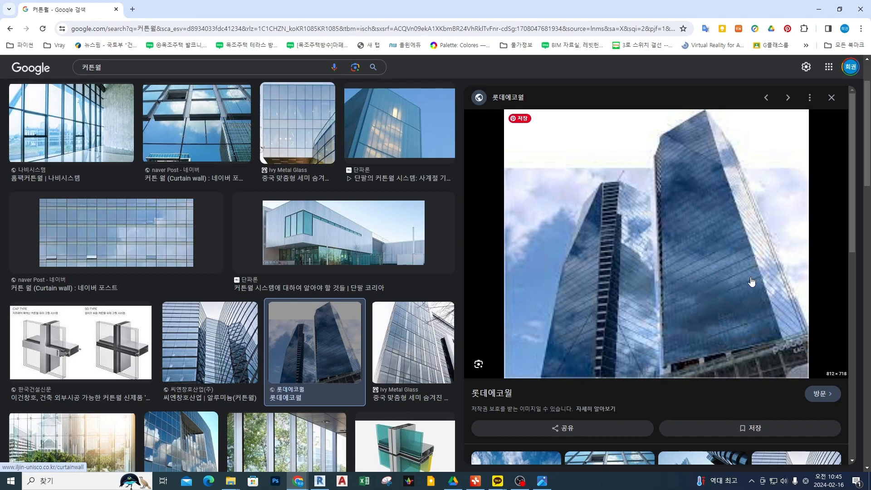
left_click(339, 334)
Open the 나무신문 curtain wall image with projecting floor slabs from the results and mark its upper-floor glazing.
scroll(277, 227, "down", 1)
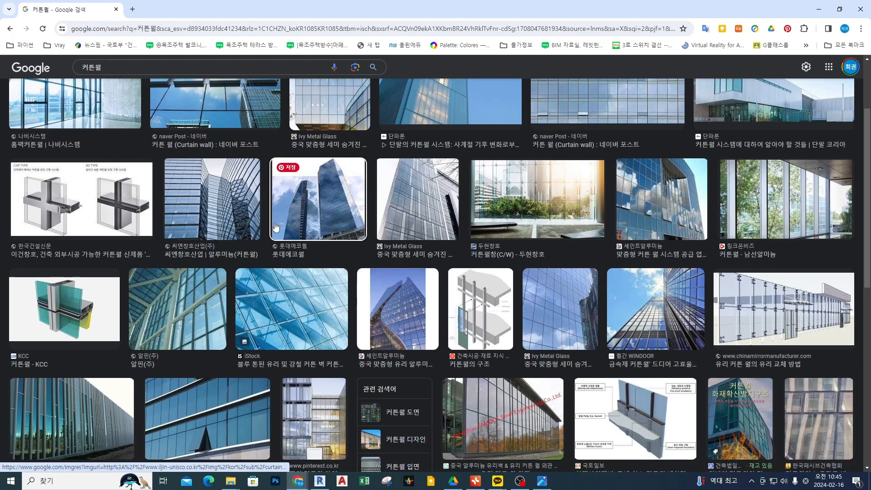
scroll(276, 227, "down", 4)
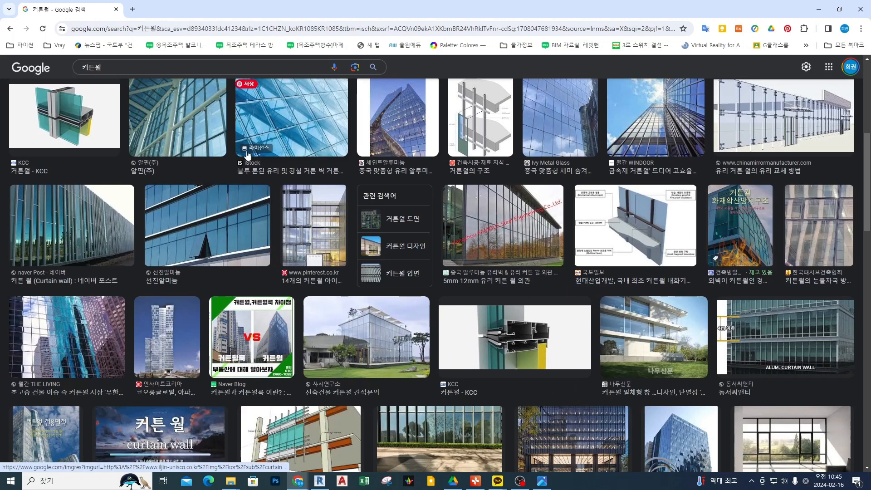
left_click(664, 327)
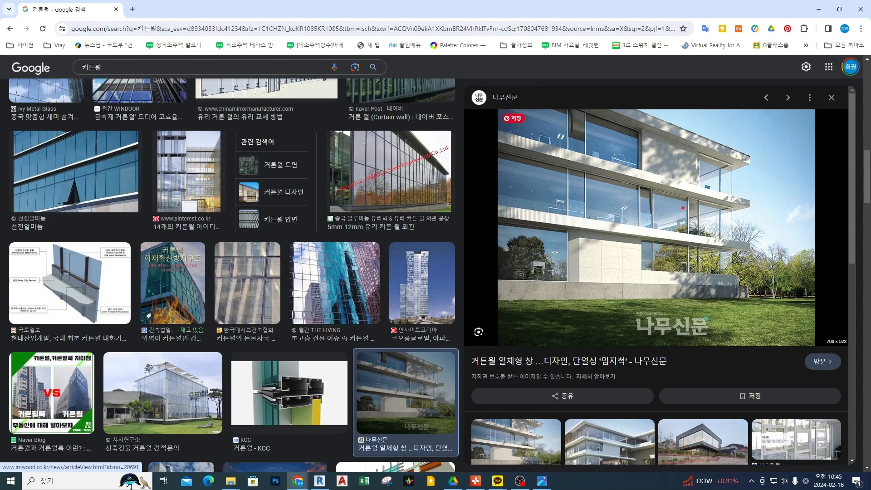
left_click_drag(671, 192, 664, 166)
mouse_move(613, 232)
left_mouse_down()
mouse_move(631, 234)
mouse_move(634, 223)
left_mouse_up()
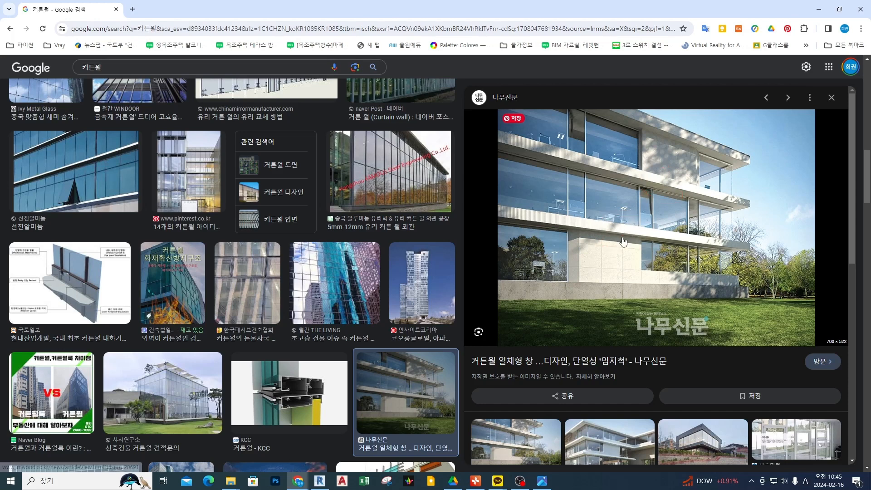
Trace the two horizontal slab bands of the 나무신문 building in red, mark its roof edge, and erase the annotations.
left_click_drag(492, 137, 628, 173)
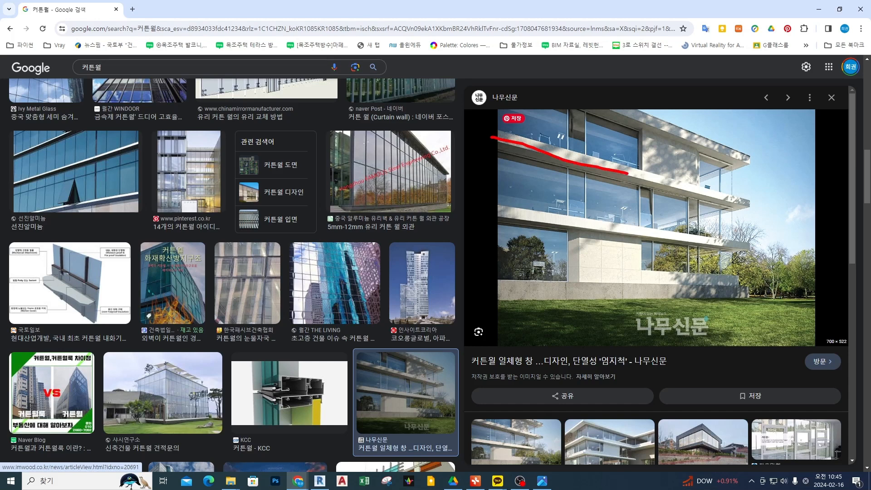
left_click_drag(511, 213, 695, 252)
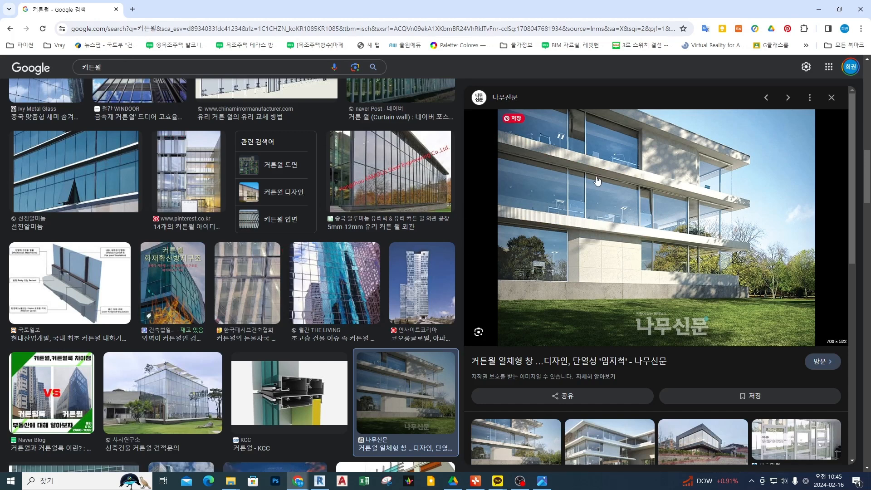
mouse_move(739, 108)
left_mouse_down()
mouse_move(698, 122)
mouse_move(696, 148)
left_mouse_up()
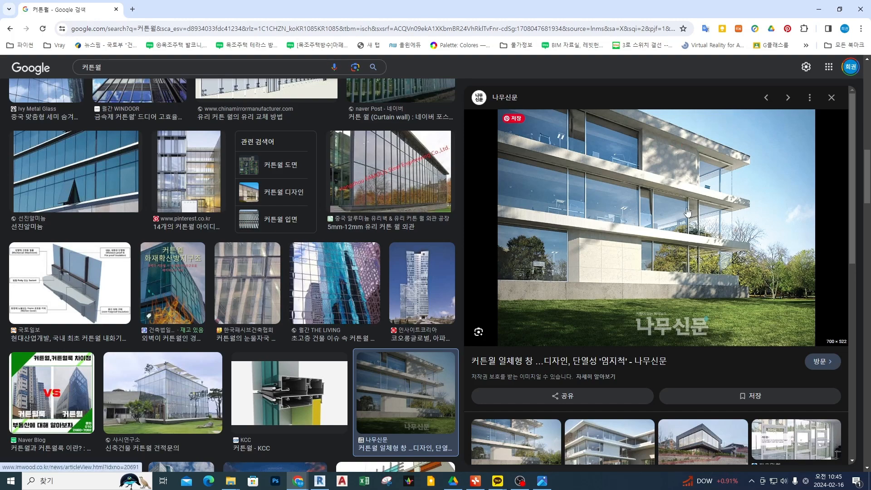
View the related FWS 60 CV curtain wall image, return to the 나무신문 image, and browse its related images.
scroll(688, 212, "down", 3)
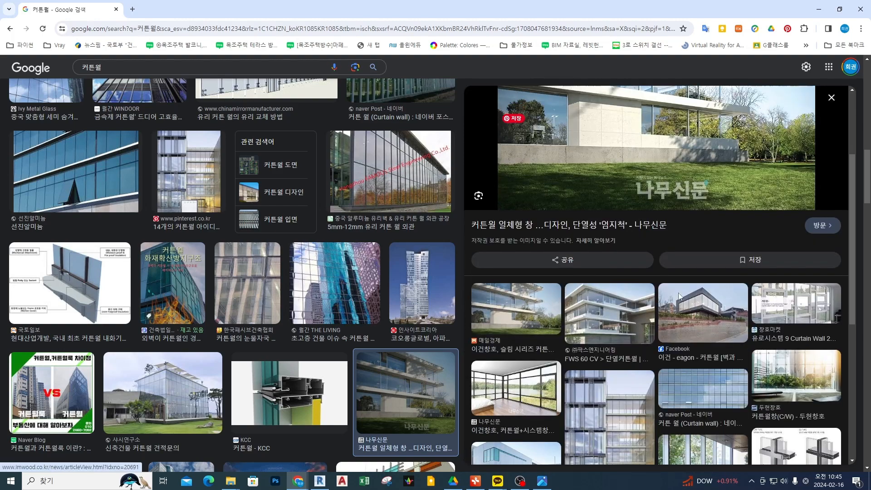
left_click(621, 321)
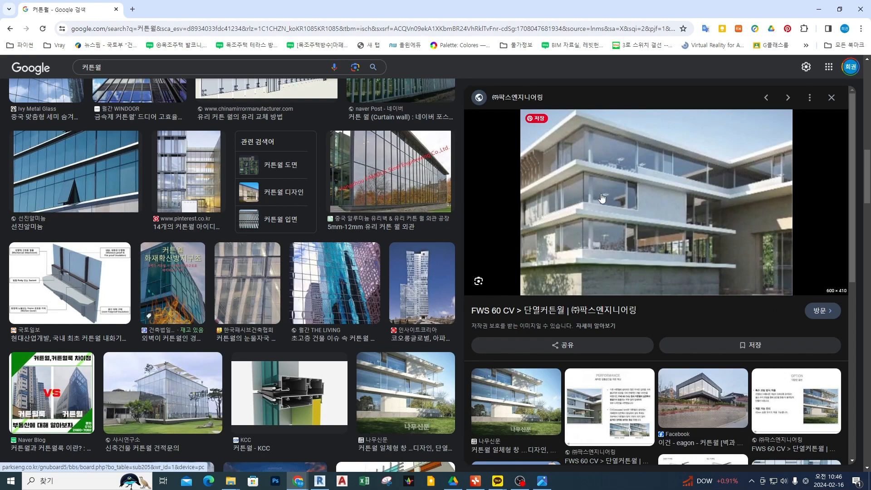
left_click(10, 29)
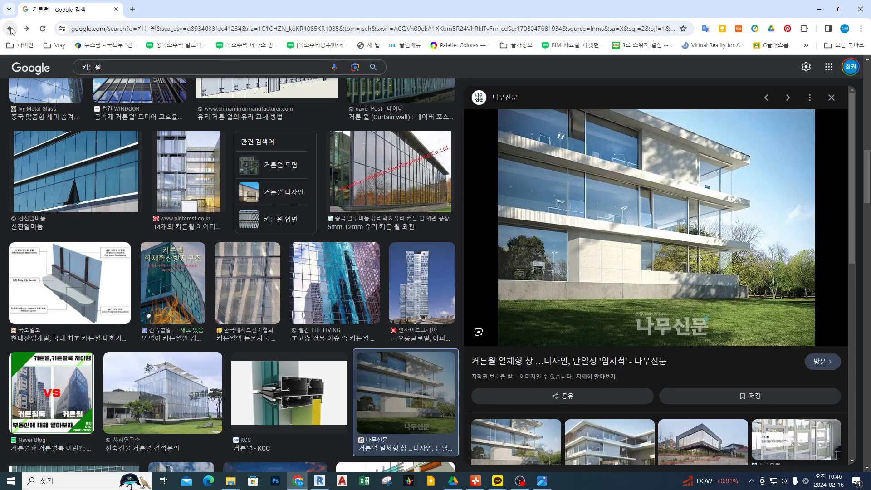
scroll(714, 249, "down", 3)
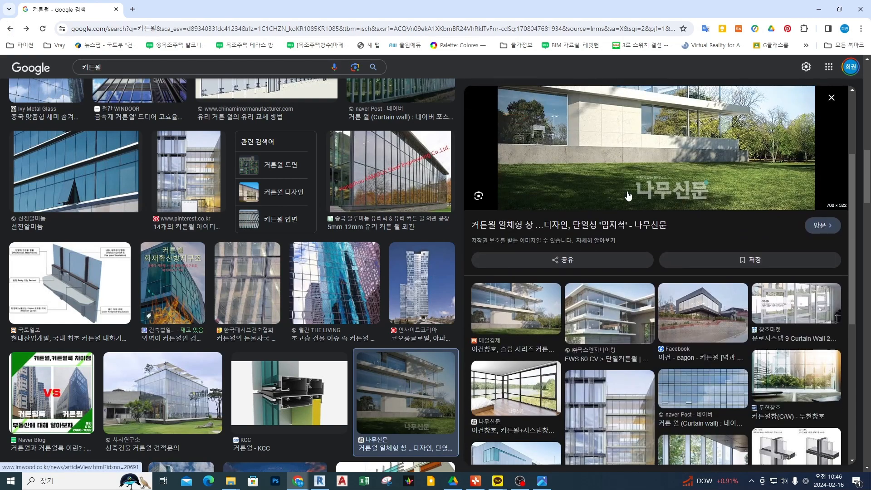
scroll(549, 182, "down", 4)
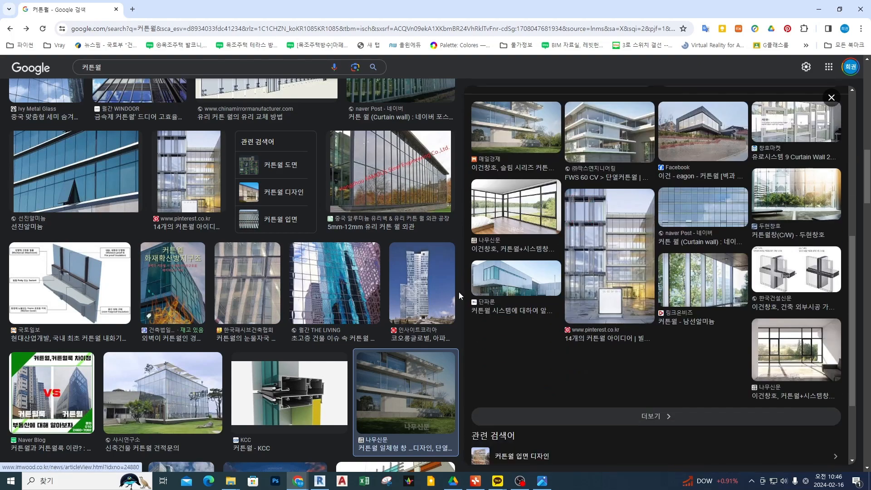
scroll(683, 356, "up", 7)
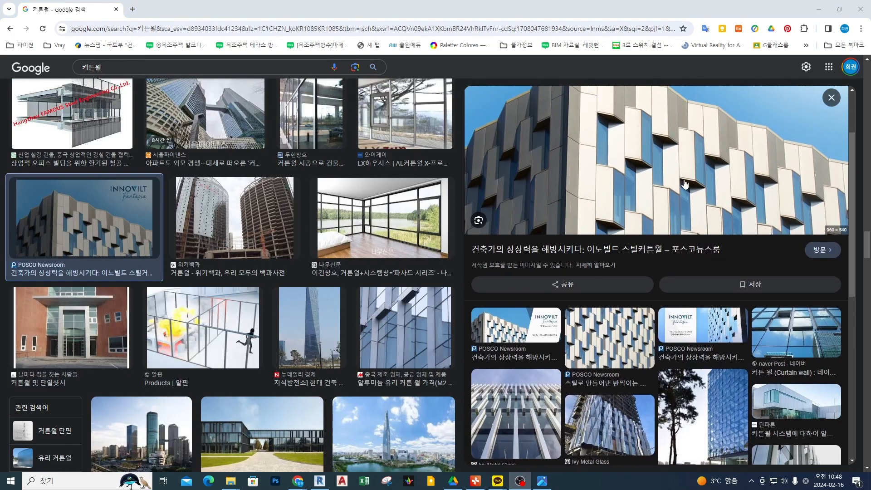
Mark the staggered panels on the POSCO Newsroom facade, and open and mark the related Ivy Metal Glass vertical-fin image.
left_click_drag(710, 195, 763, 186)
scroll(529, 268, "down", 4)
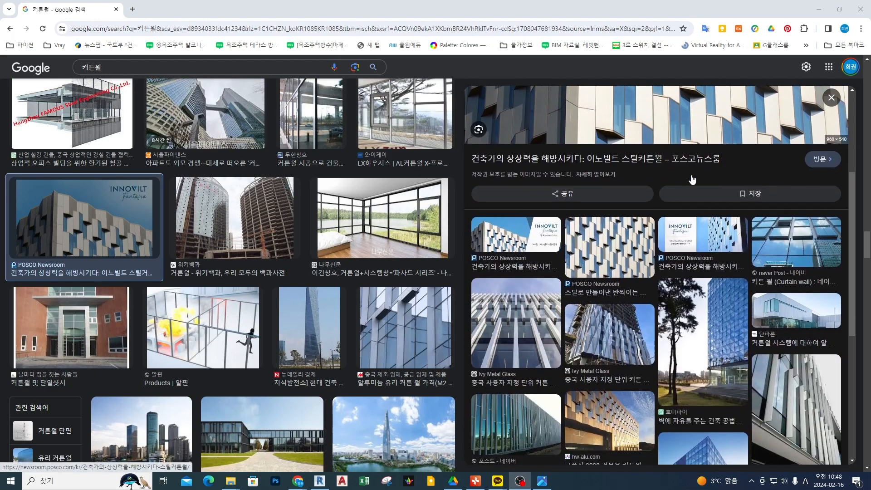
left_click(528, 269)
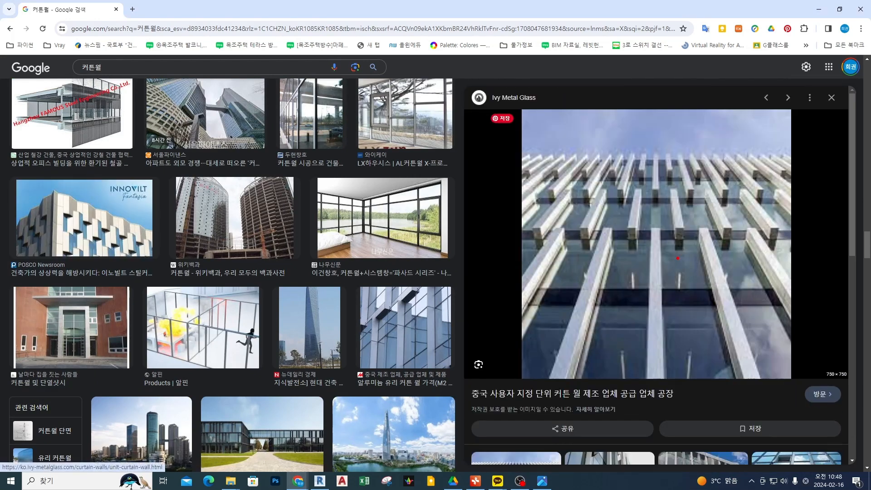
mouse_move(706, 271)
left_mouse_down()
mouse_move(636, 173)
mouse_move(690, 296)
left_mouse_up()
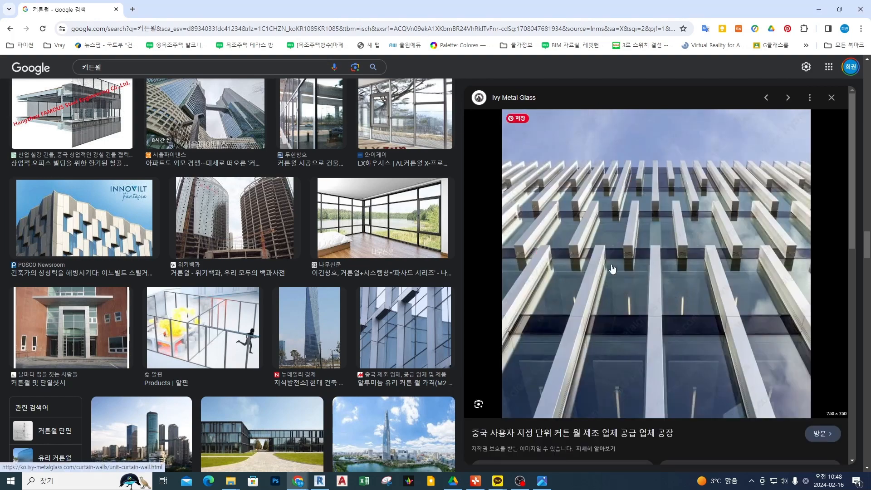
View the related Qingdao REXI vertical-fin and Unitized Curtain Wall images, returning to the Ivy Metal Glass image after each.
scroll(613, 268, "down", 6)
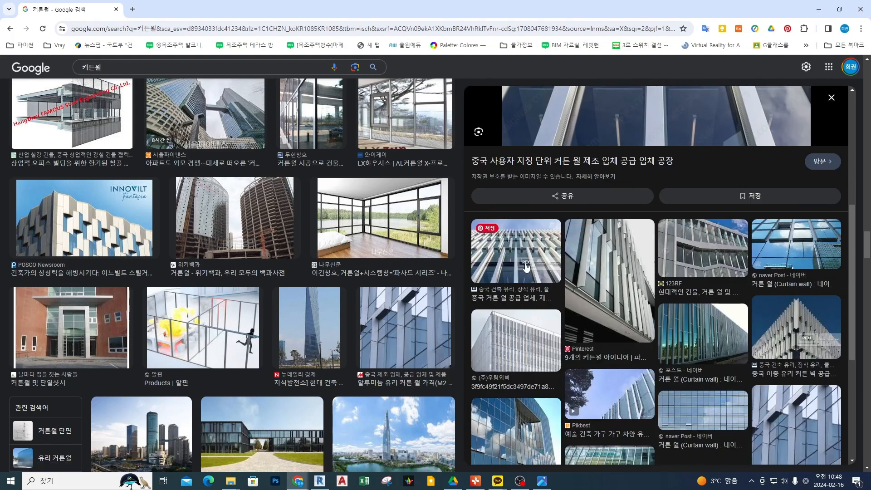
left_click(527, 268)
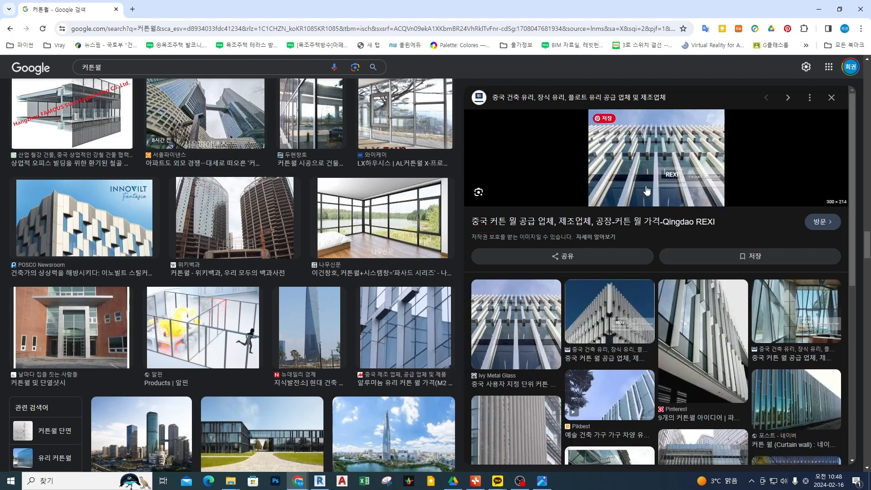
left_click(516, 325)
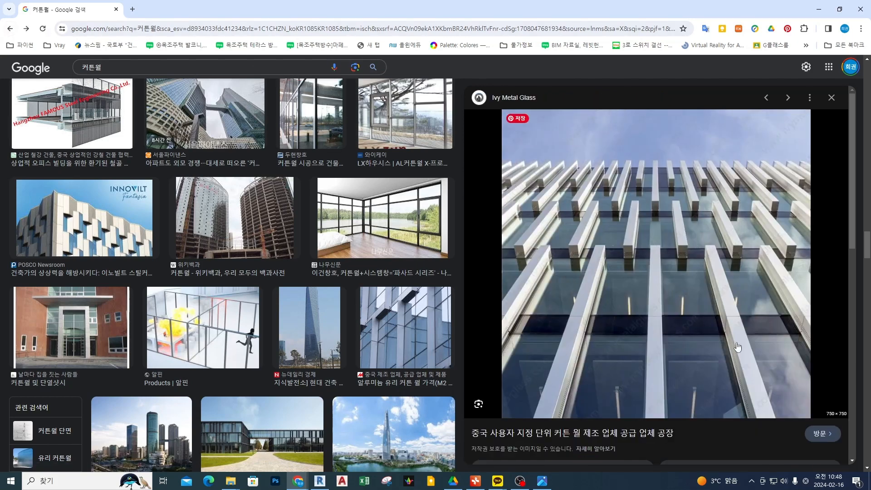
scroll(680, 260, "down", 5)
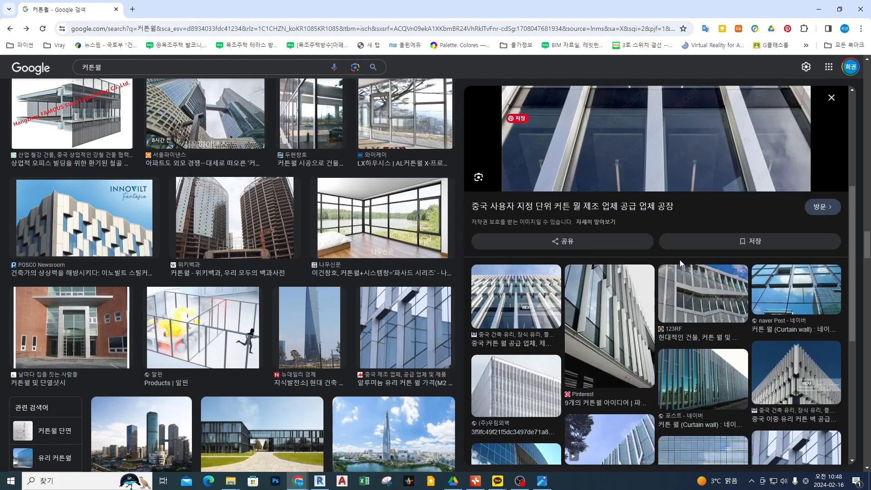
left_click(792, 373)
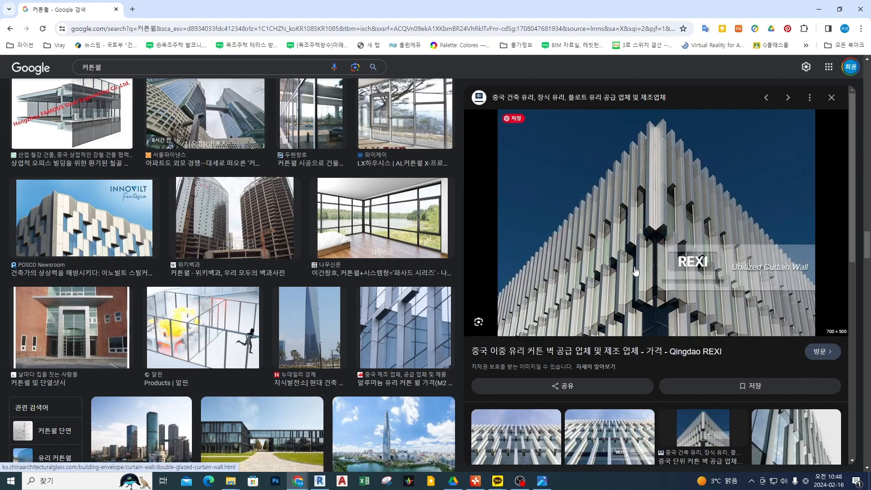
left_click(10, 30)
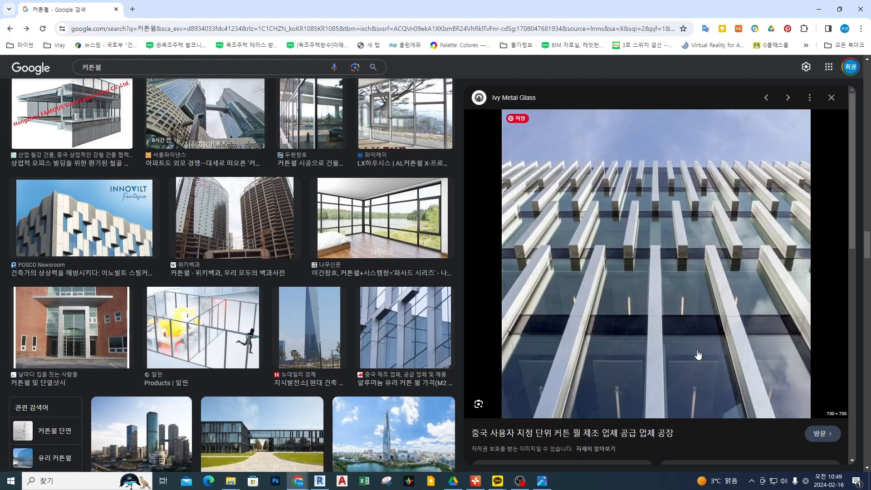
View the related 포스트 - 네이버 vertical-fin facade and the 알루미늄 유리 커튼 월 image from the results.
scroll(796, 358, "down", 7)
left_click(677, 271)
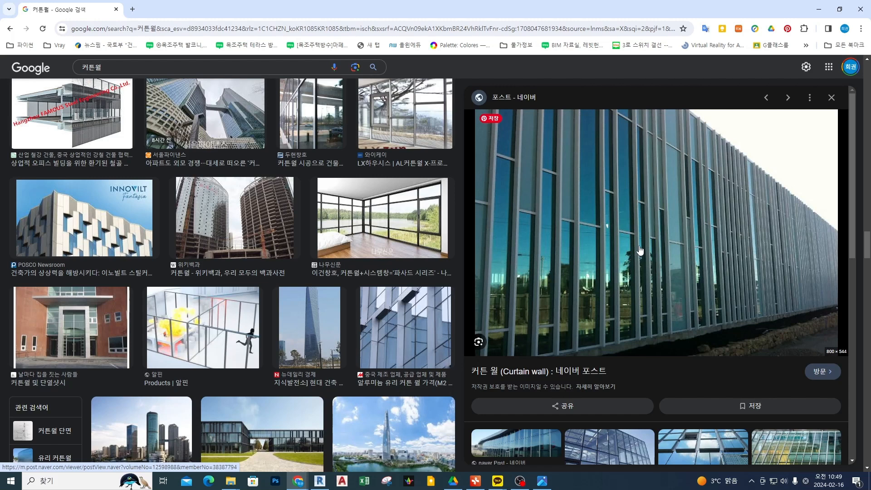
left_click(399, 344)
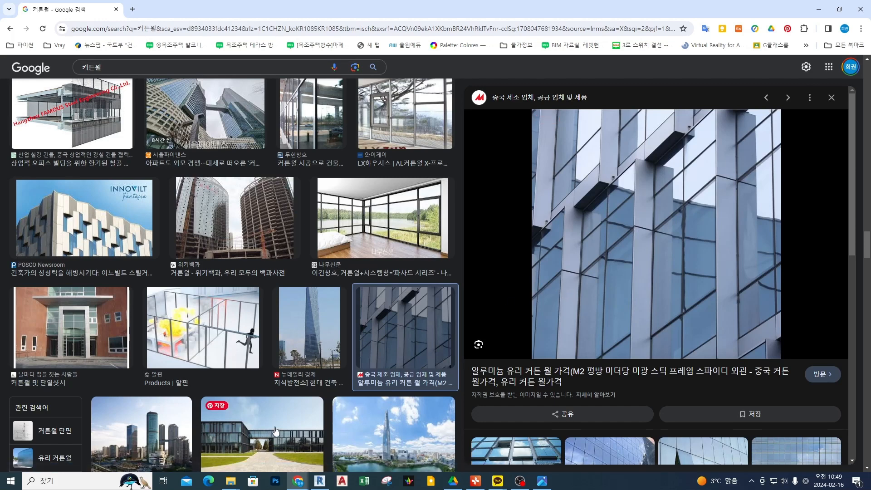
scroll(623, 316, "down", 3)
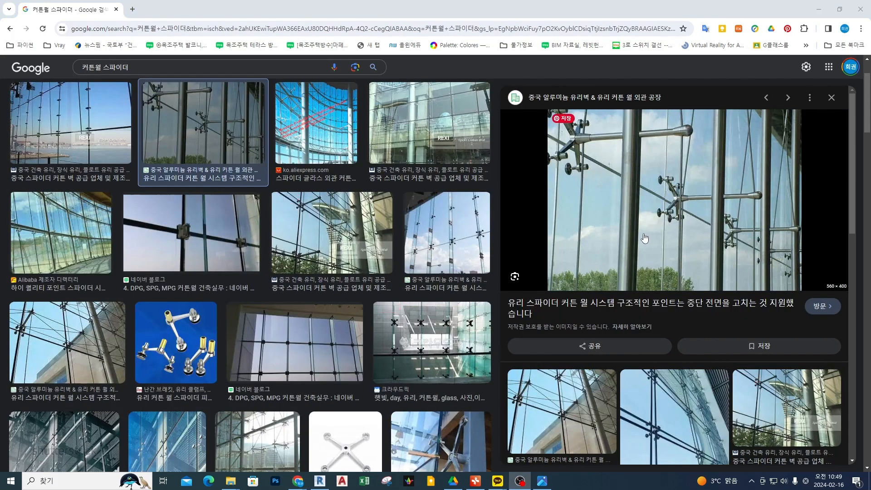
Circle the middle spider bracket in red on the glass spider curtain wall image and erase the circle.
left_click_drag(611, 175, 607, 176)
key("Escape")
key("ctrl+2")
mouse_move(673, 230)
left_mouse_down()
mouse_move(656, 164)
mouse_move(691, 243)
left_mouse_up()
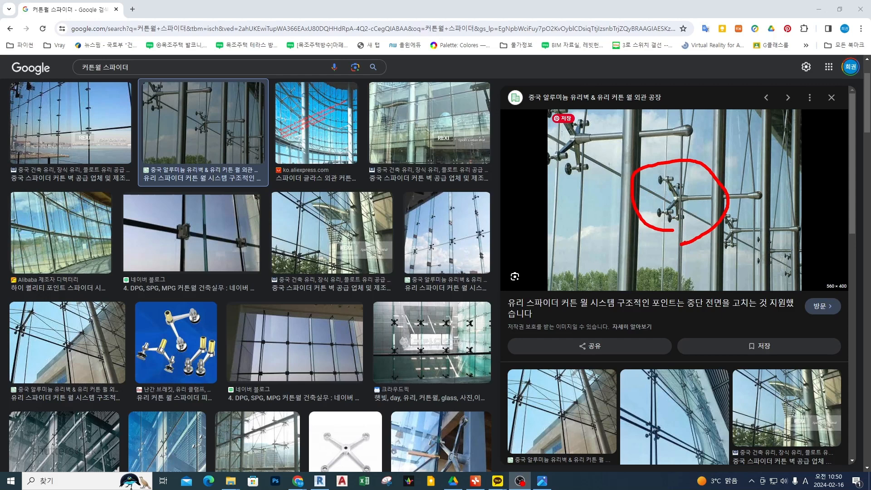
key("Escape")
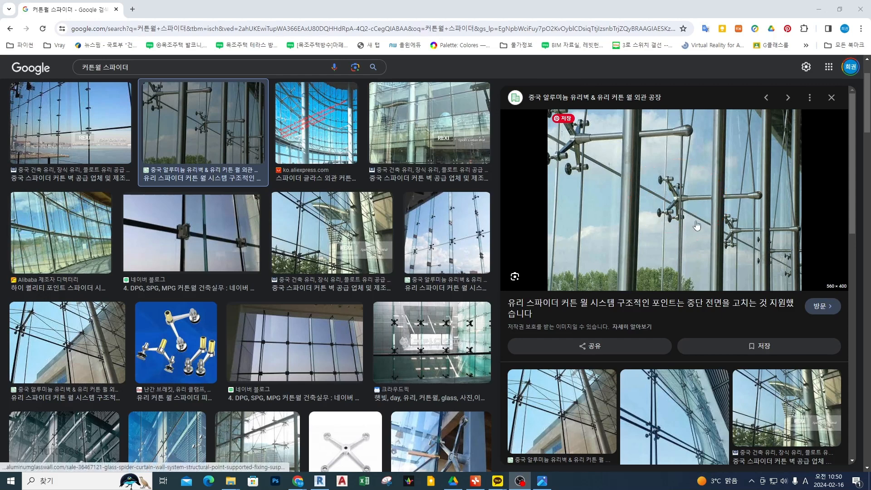
Draw a vertical red line along the steel post, trace the arm to the middle spider bracket, and erase the marks.
mouse_move(718, 94)
left_mouse_down("shift")
mouse_move(705, 289)
mouse_move(718, 307)
left_mouse_up("shift")
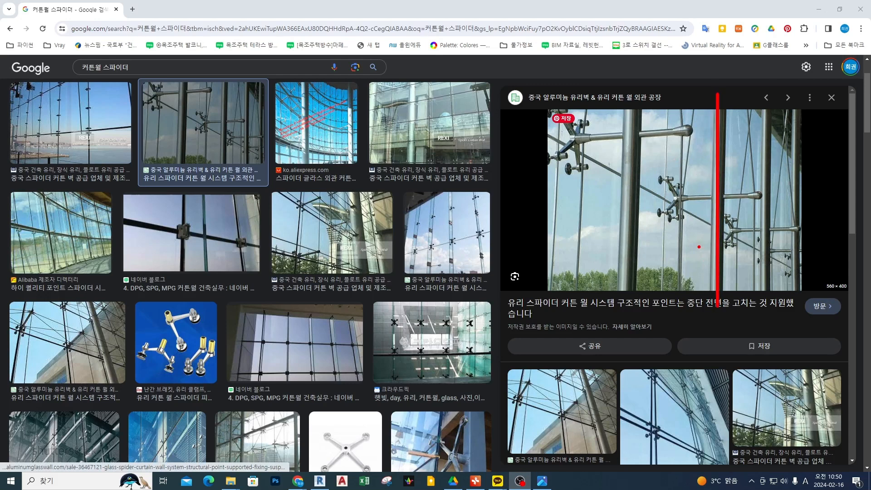
mouse_move(708, 197)
left_mouse_down("shift")
mouse_move(659, 198)
mouse_move(658, 177)
left_mouse_up("shift")
key("Escape")
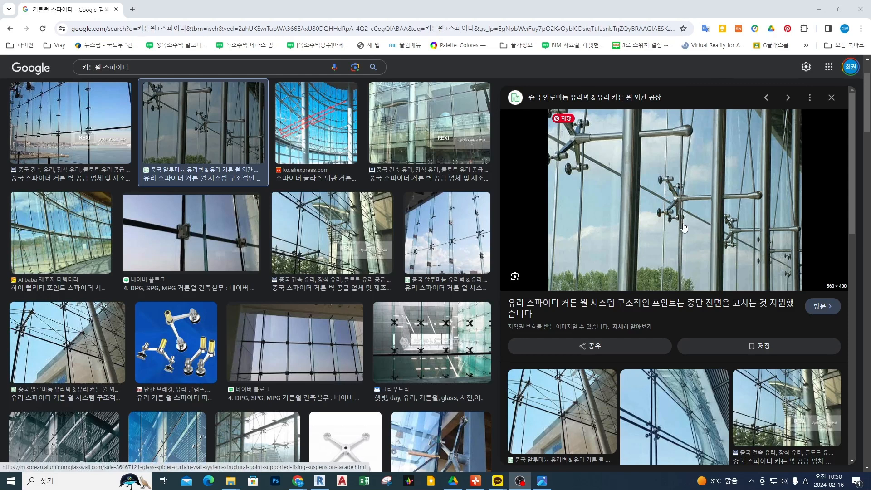
Mark the glass fixing points of the lower spider bracket and erase the marks.
mouse_move(734, 216)
left_mouse_down()
mouse_move(696, 185)
mouse_move(746, 208)
left_mouse_up()
left_click_drag(743, 226, 736, 231)
key("Escape")
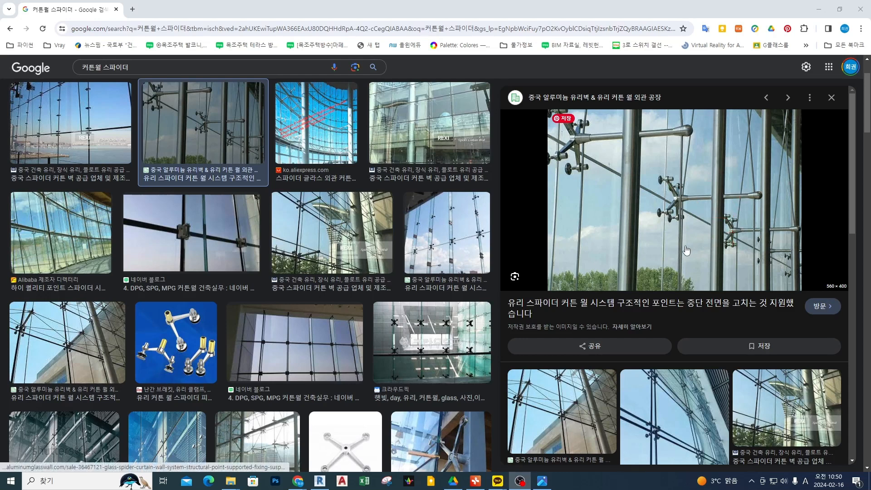
Open the Qingdao REXI Spider Curtain Wall image from the results and magnify its glass panels.
left_click(430, 127)
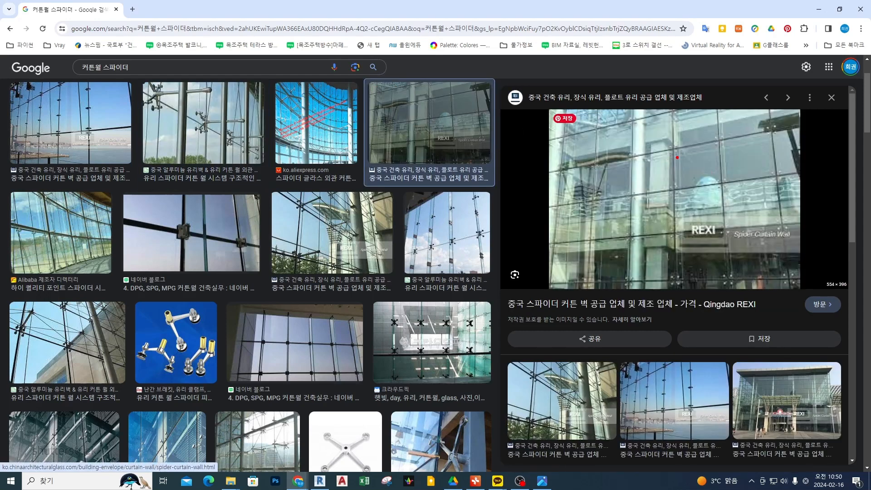
mouse_move(683, 153)
left_mouse_down()
mouse_move(676, 144)
mouse_move(681, 155)
left_mouse_up()
key("Escape")
key("ctrl+1")
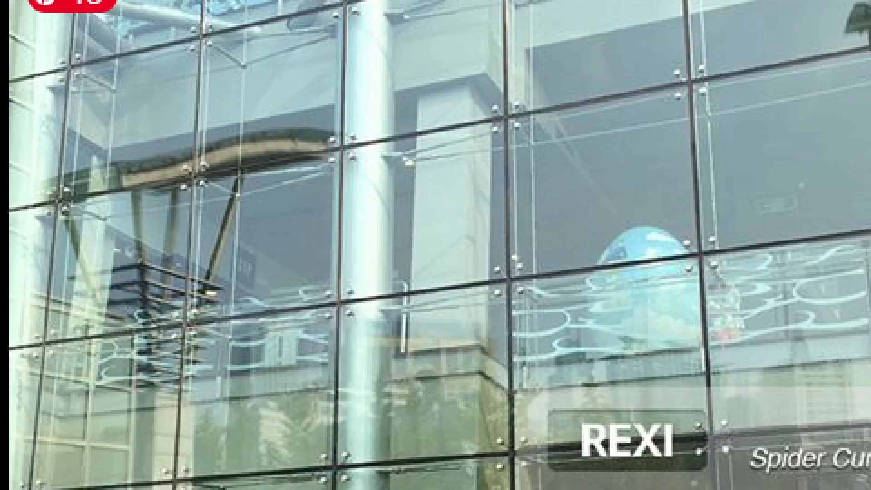
Draw the vertical and horizontal support lines and a spider bracket in red at the joint between four magnified glass panels.
left_click(556, 140)
left_click_drag(537, 142, 533, 272)
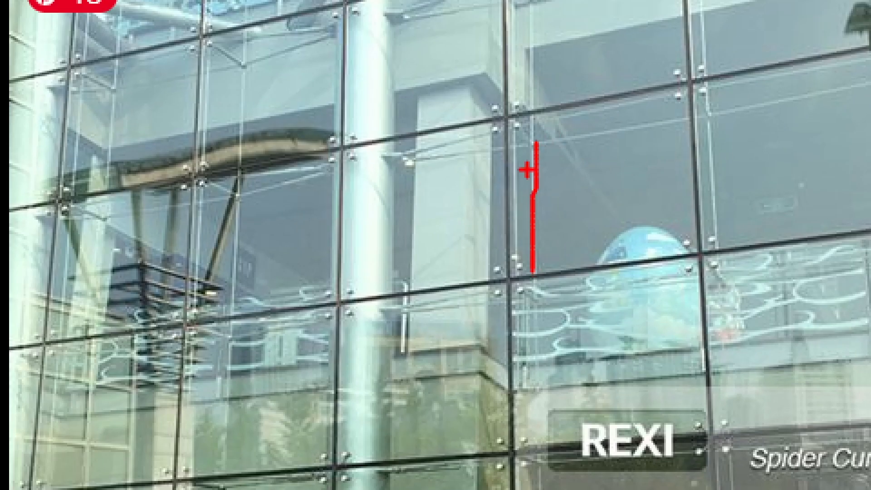
left_click_drag(424, 147, 604, 132)
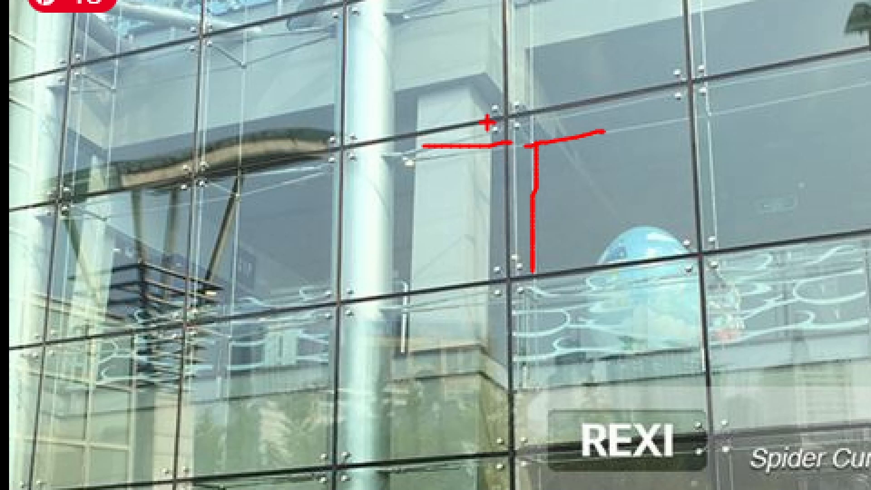
mouse_move(494, 117)
left_mouse_down()
mouse_move(528, 141)
mouse_move(541, 173)
left_mouse_up()
left_click_drag(514, 100, 514, 148)
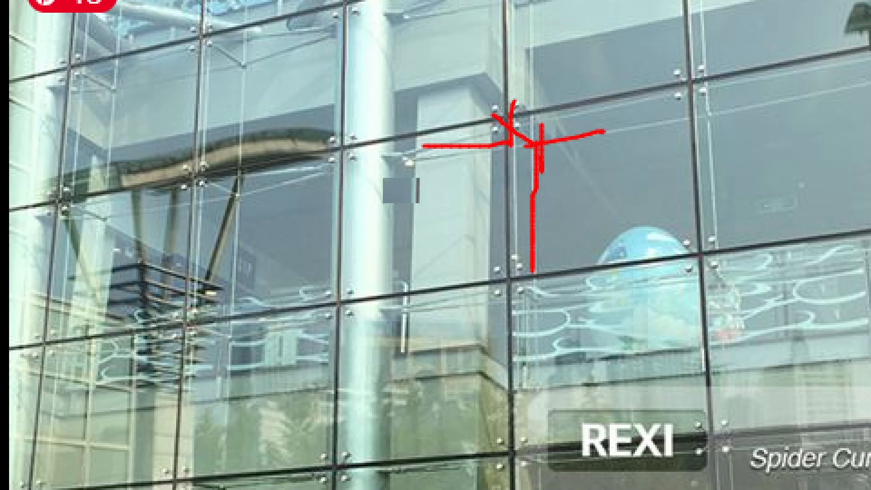
Leave the magnified view and open the spider curtain wall image showing vertical glass fins against the sky from the results.
key("Escape")
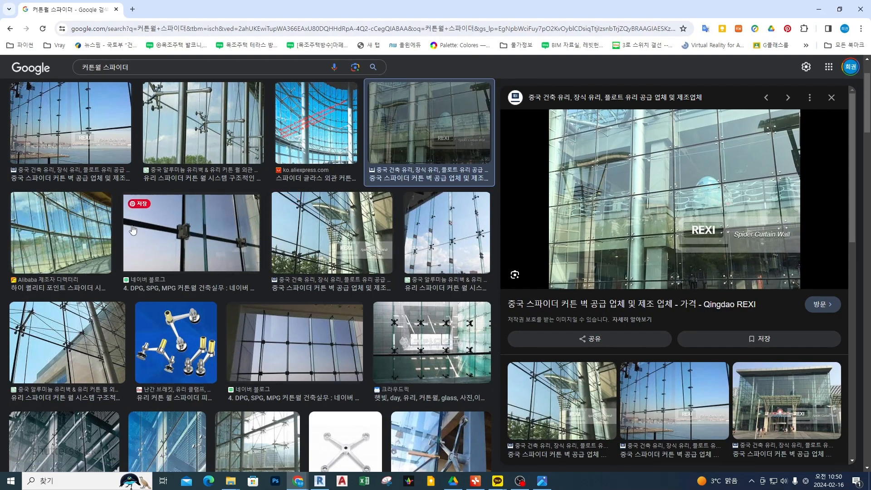
left_click(435, 241)
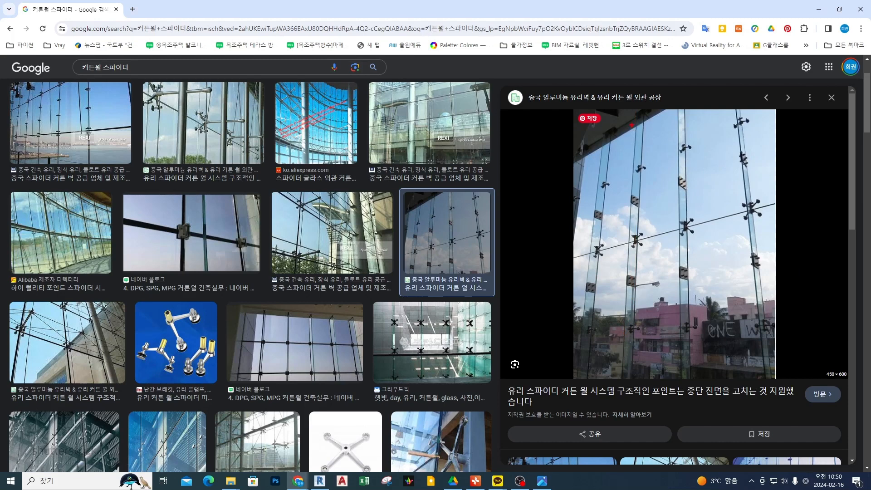
scroll(94, 340, "down", 2)
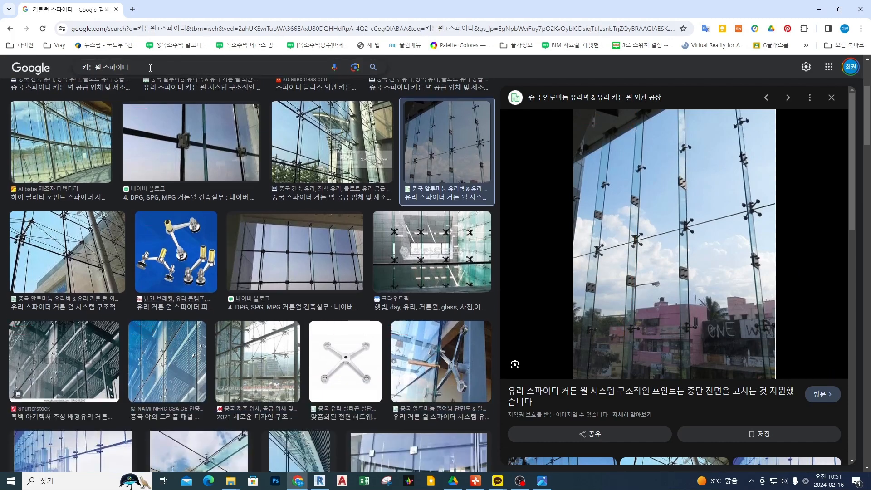
Search the images for "이중 커튼월".
left_click(150, 68)
key("ctrl+a")
type("이중 ㅋ")
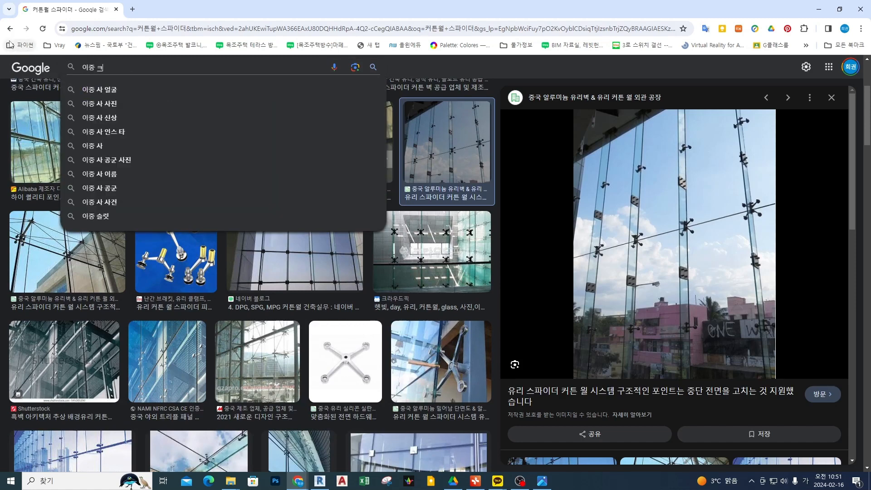
type("ㅔ월")
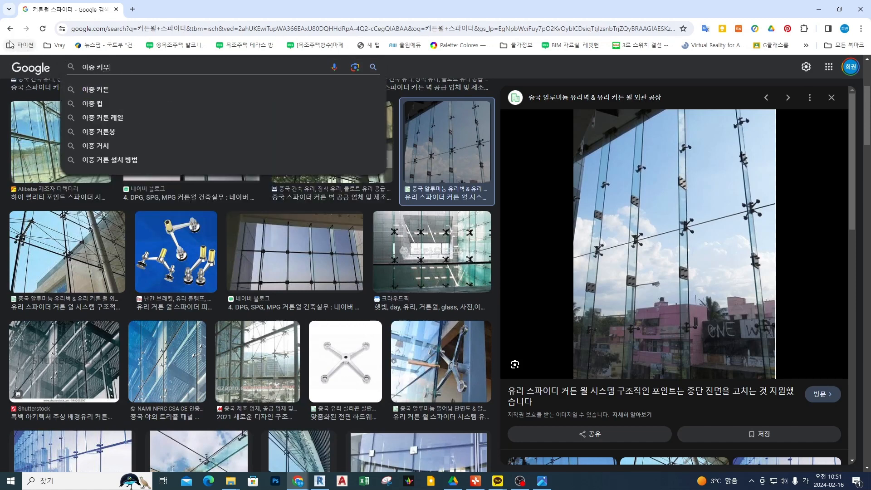
key("Return")
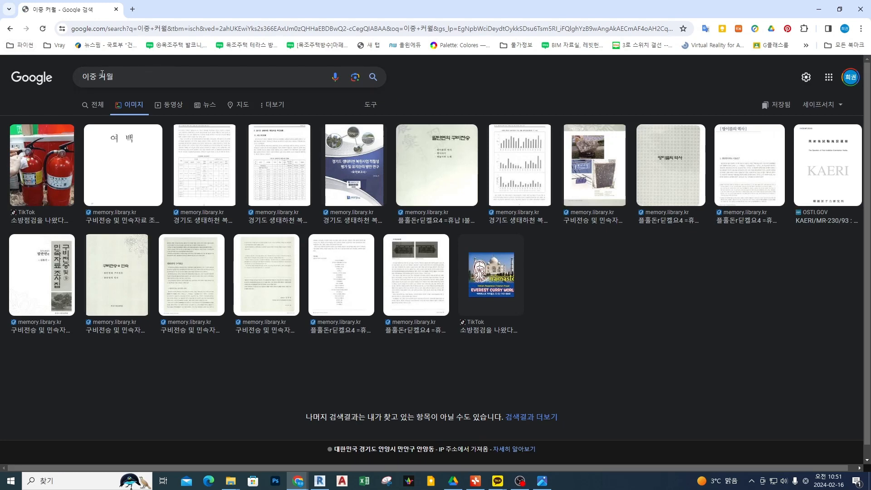
left_click(110, 74)
type("튼")
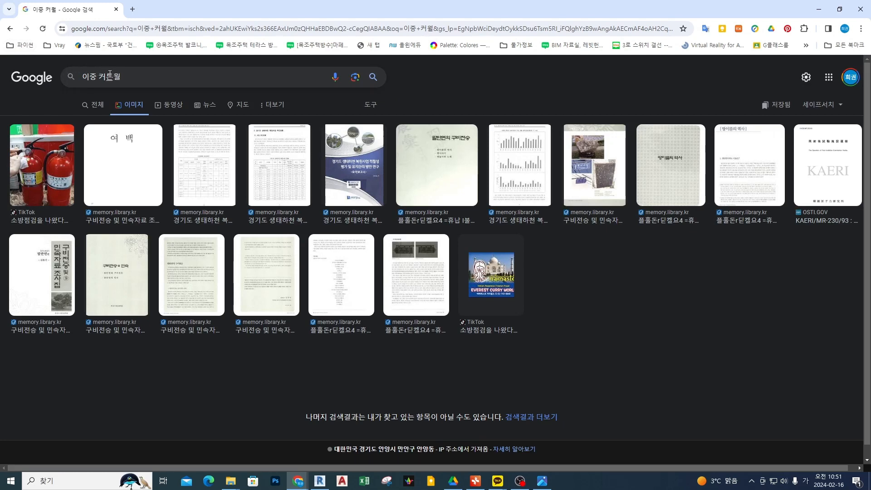
key("Return")
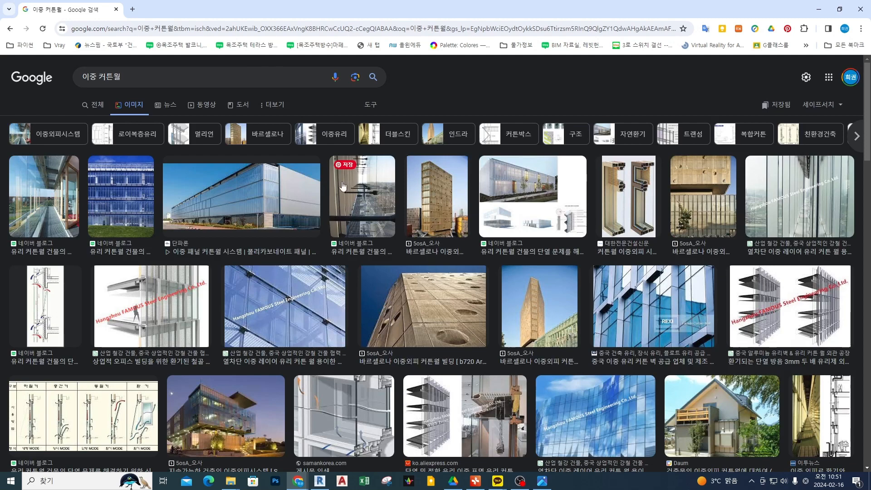
Open the Hangzhou FAMOUS Steel Engineering double-skin image and mark its double-skin facade in red.
left_click(806, 319)
scroll(647, 161, "up", 2)
key("ctrl+2")
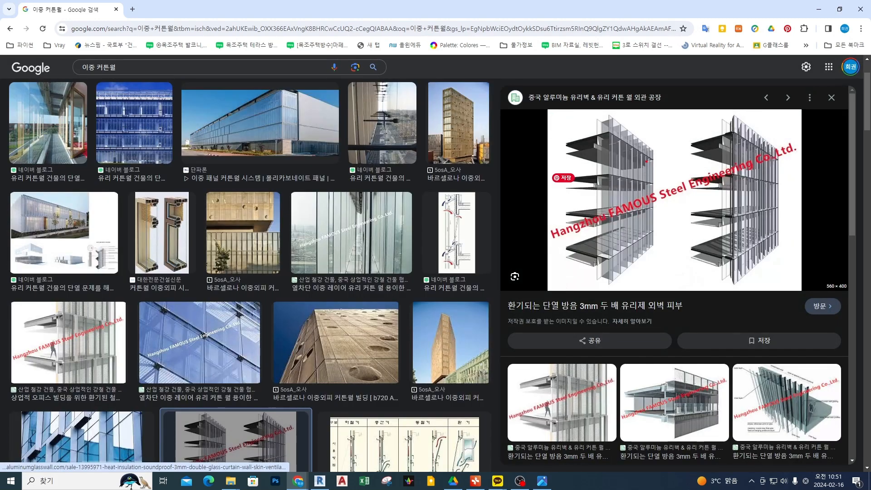
left_click_drag(599, 136, 599, 156)
mouse_move(600, 131)
left_mouse_down()
mouse_move(600, 166)
mouse_move(612, 185)
left_mouse_up()
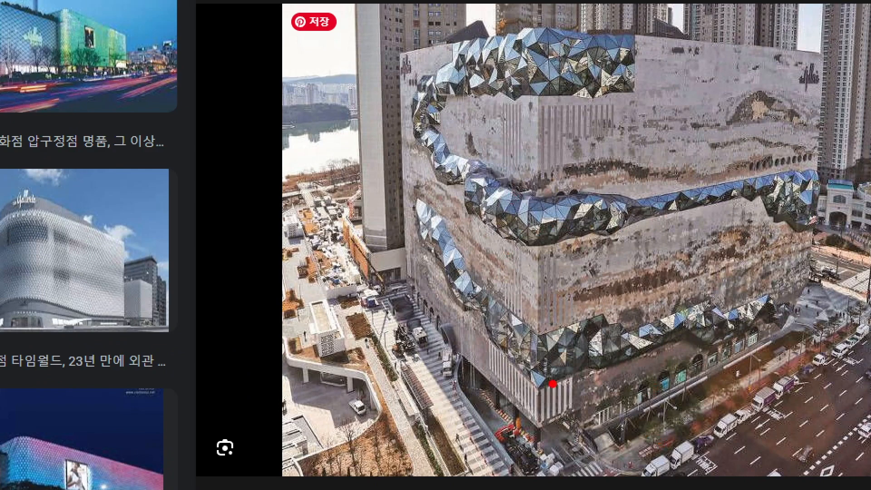
Trace the faceted glass bands at the building corner in red, circle the middle one, and erase the marks.
mouse_move(540, 384)
left_mouse_down()
mouse_move(529, 376)
mouse_move(527, 333)
left_mouse_up()
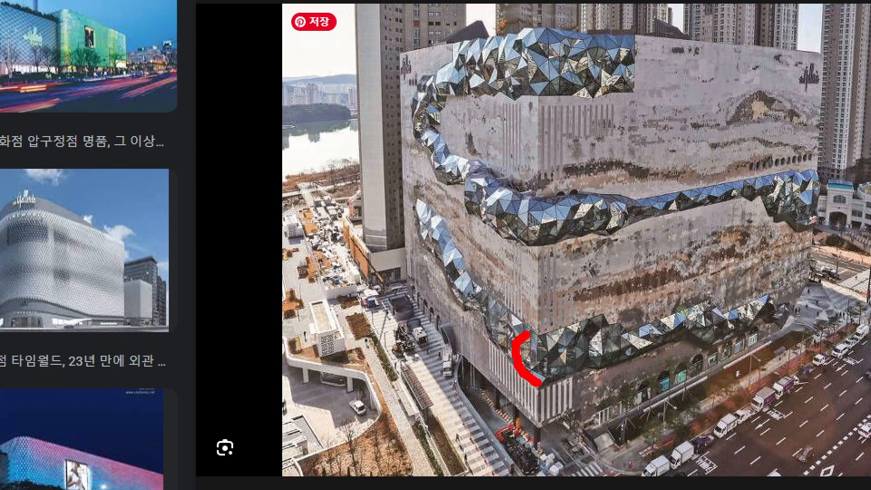
mouse_move(503, 184)
left_mouse_down()
mouse_move(486, 211)
mouse_move(506, 202)
mouse_move(509, 238)
left_mouse_up()
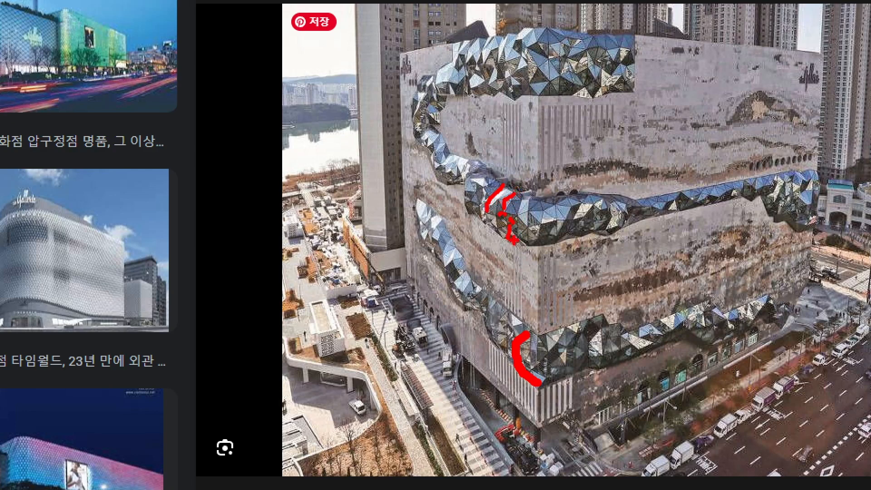
left_click(514, 241)
mouse_move(514, 207)
left_mouse_down()
mouse_move(522, 228)
mouse_move(557, 187)
mouse_move(530, 249)
left_mouse_up()
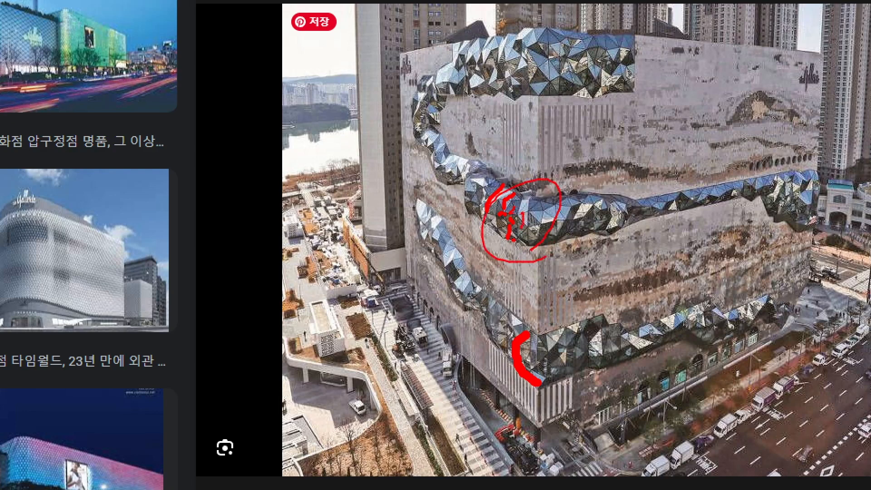
key("Escape")
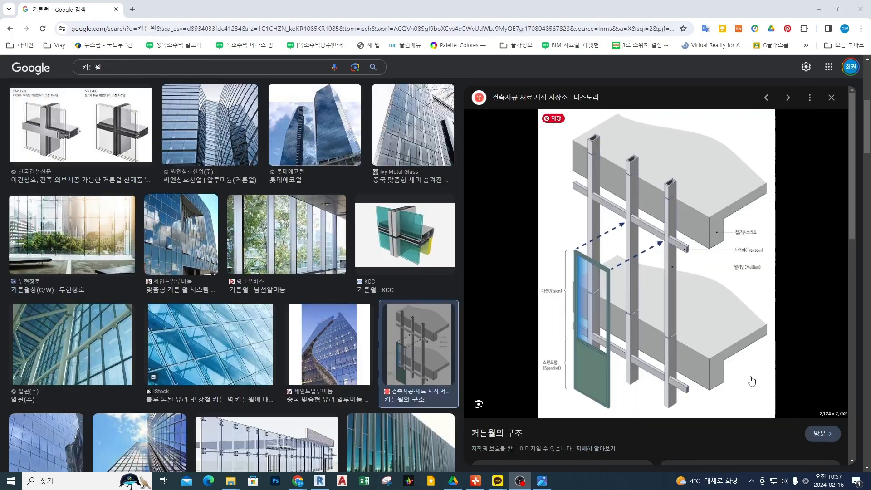
Outline the lower slab edge in red, mark the mullion and the height between the slabs on the structure diagram, and erase the marks.
mouse_move(730, 400)
left_mouse_down()
mouse_move(481, 168)
mouse_move(777, 384)
mouse_move(726, 400)
left_mouse_up()
mouse_move(331, 161)
left_mouse_down()
mouse_move(316, 90)
mouse_move(336, 162)
left_mouse_up()
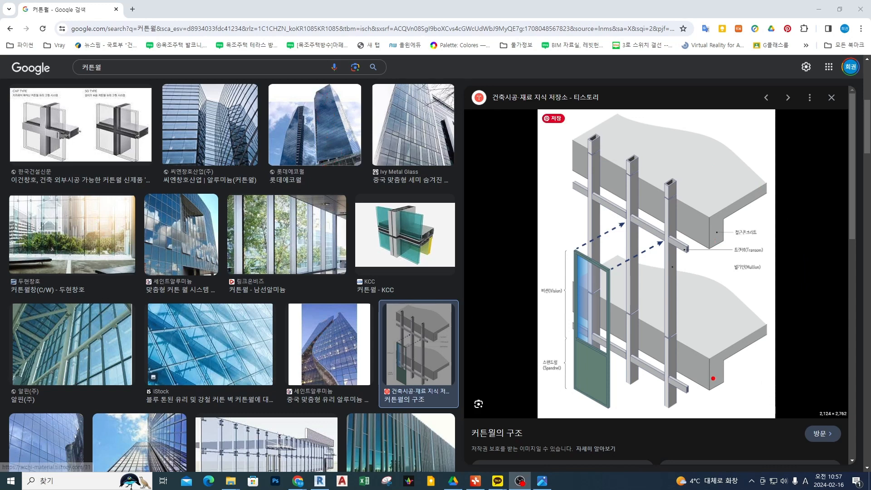
mouse_move(669, 386)
left_mouse_down()
mouse_move(675, 378)
mouse_move(703, 389)
mouse_move(718, 355)
mouse_move(677, 356)
mouse_move(665, 218)
mouse_move(654, 216)
left_mouse_up()
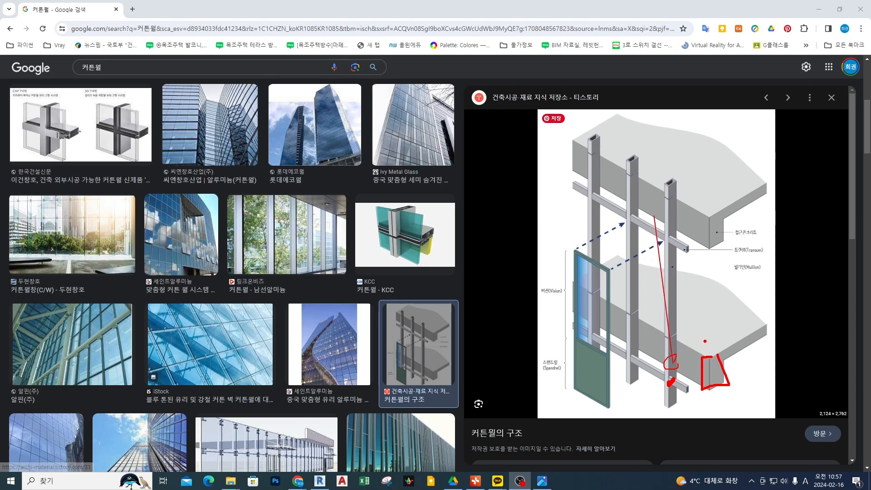
mouse_move(706, 341)
left_mouse_down()
mouse_move(701, 243)
mouse_move(689, 249)
left_mouse_up()
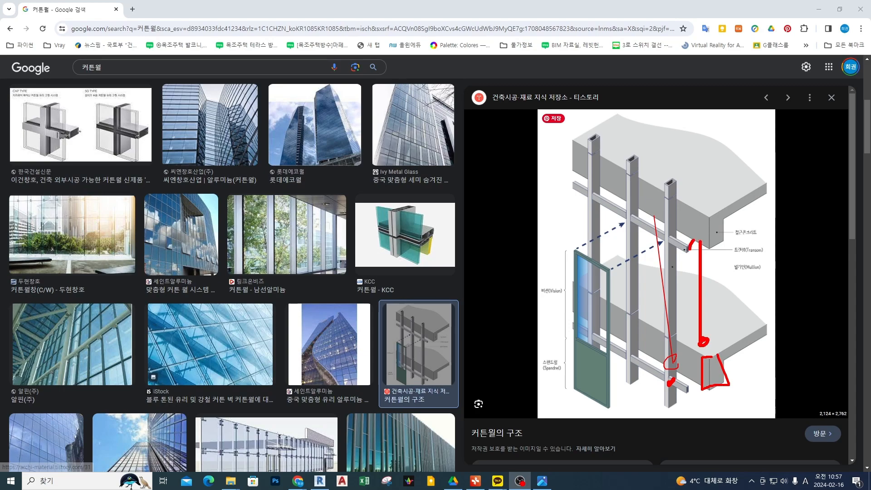
key("Escape")
Browse the 커튼월 image results and open the 선진알미늄 and 나무신문 facade images.
scroll(223, 285, "up", 1)
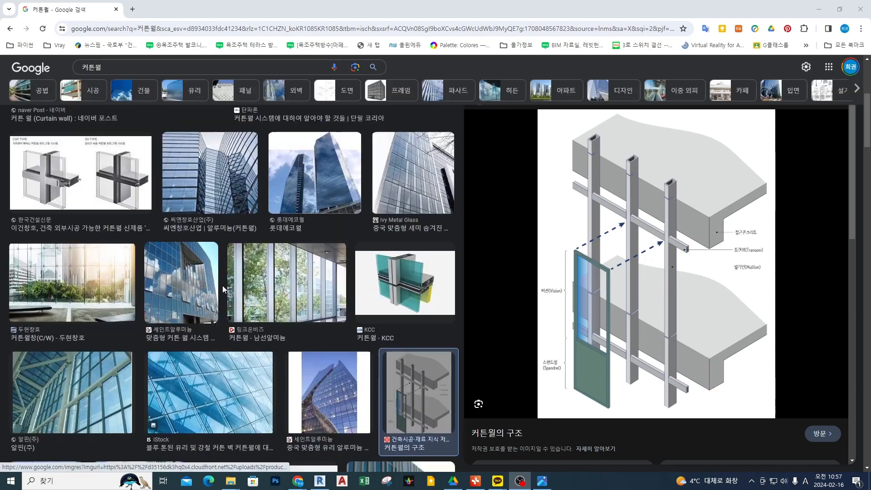
scroll(223, 285, "down", 5)
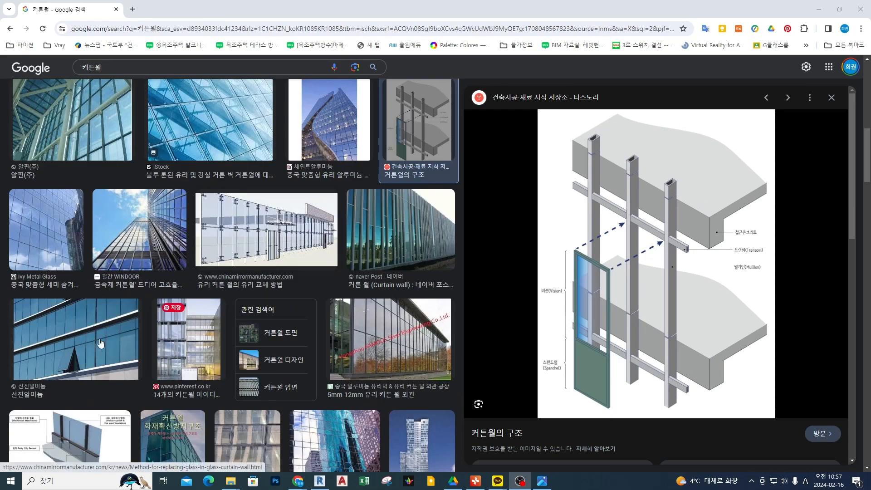
left_click(101, 344)
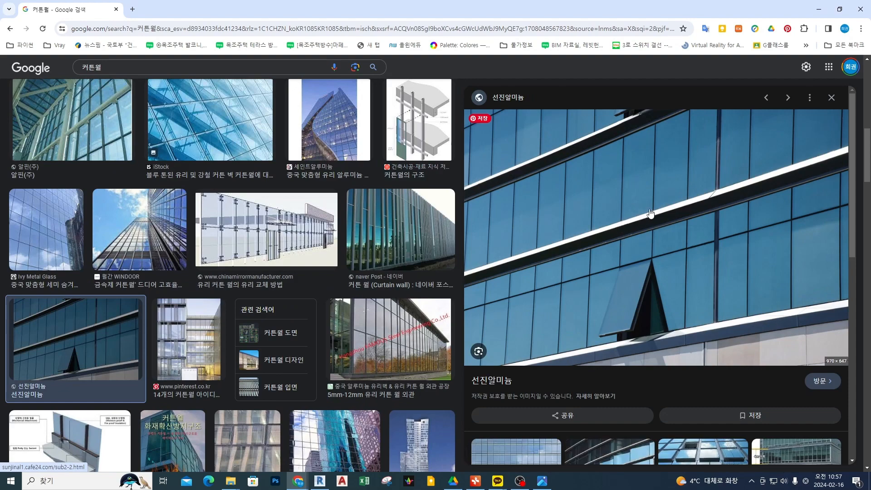
scroll(682, 350, "down", 10)
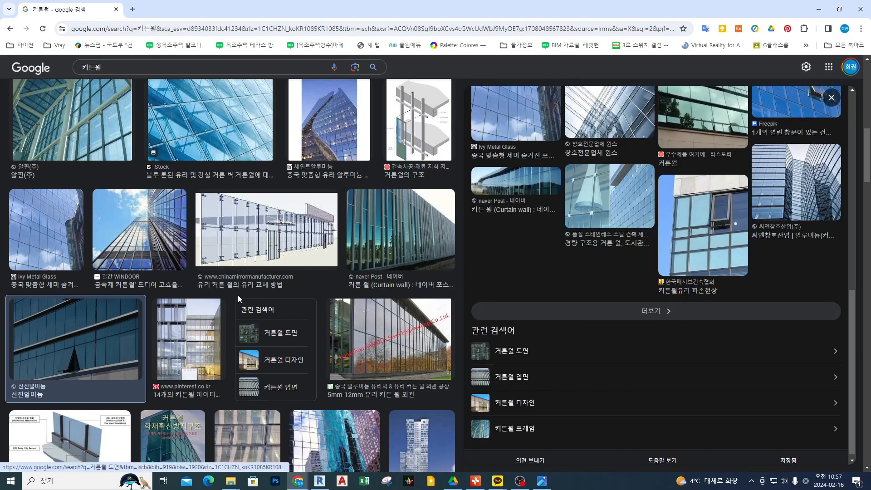
scroll(241, 304, "down", 4)
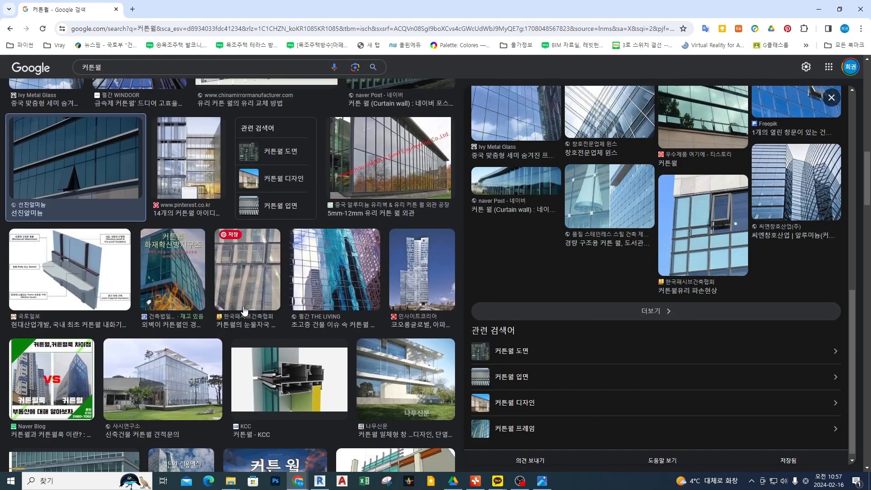
left_click(409, 380)
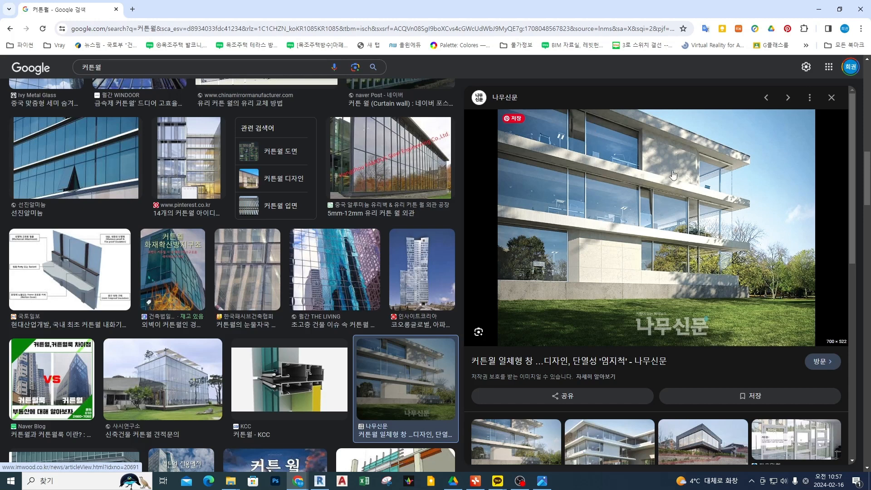
scroll(670, 192, "down", 4)
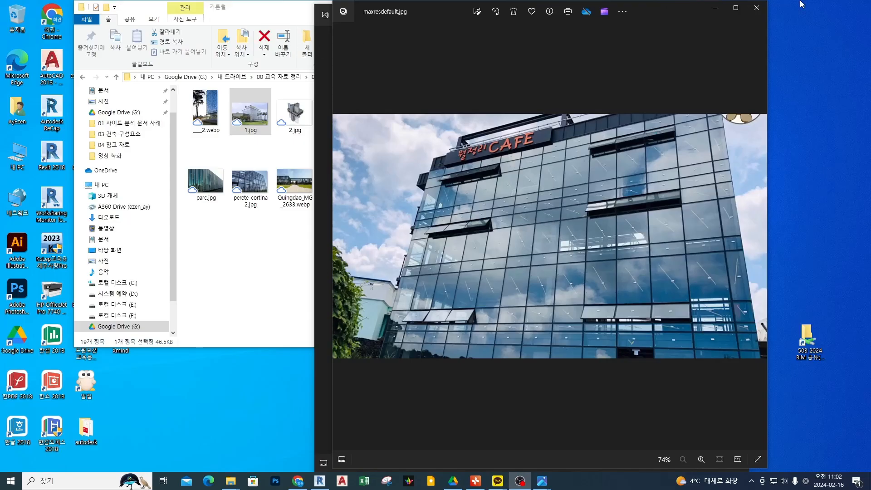
Close the maxresdefault.jpg photo, browse the remaining curtain wall reference photos from 1.jpg through parc.jpg, and put the viewer away.
left_click(757, 8)
key("Right")
key("Right")
key("Right")
key("Right")
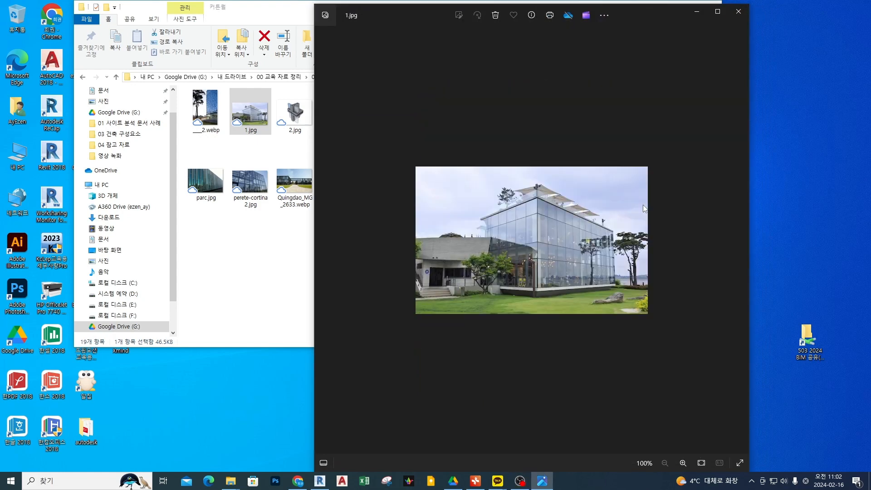
key("Right")
key("Right")
key("Right")
key("Right")
key("Right")
key("Right")
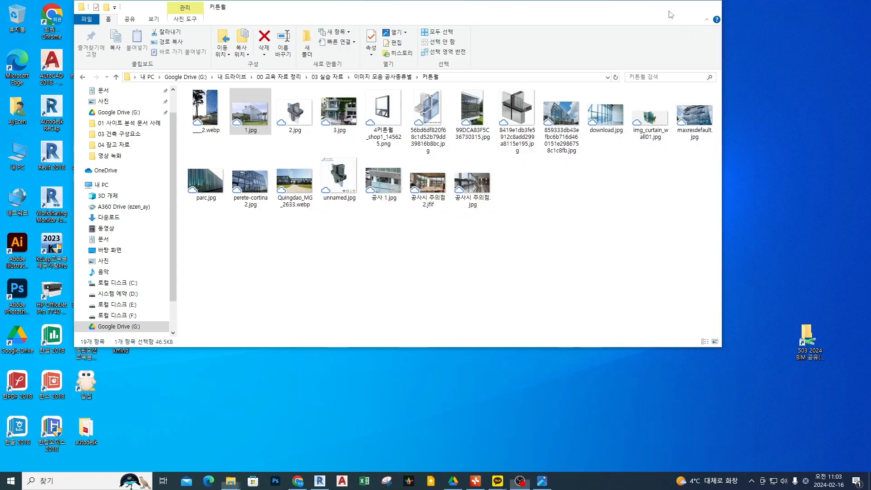
left_click(671, 15)
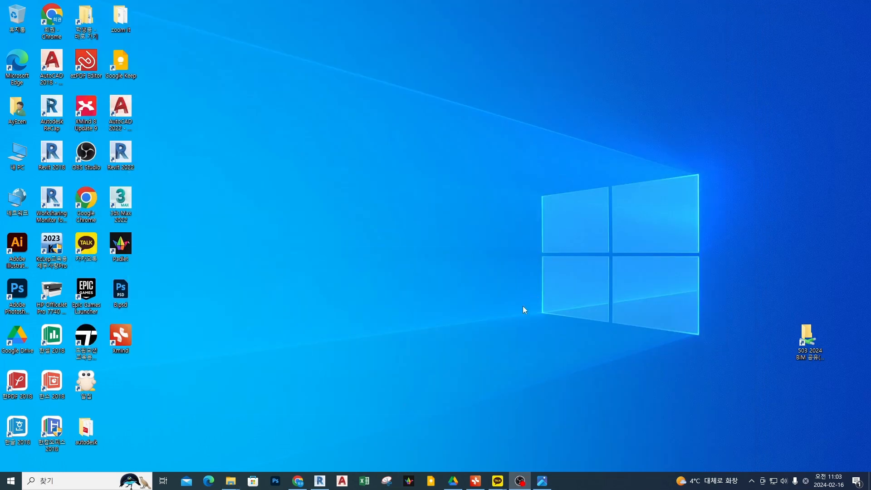
Switch to Revit and create a new project, choosing its template from the available template files.
left_click(318, 483)
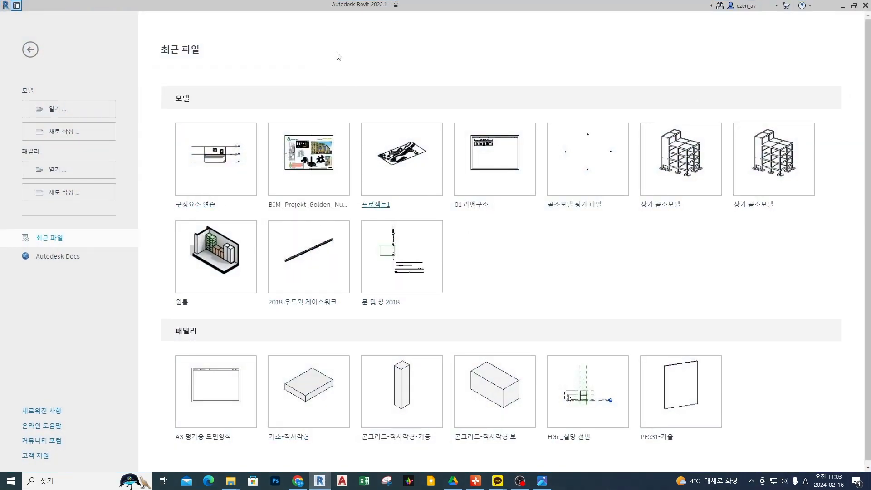
left_click(91, 132)
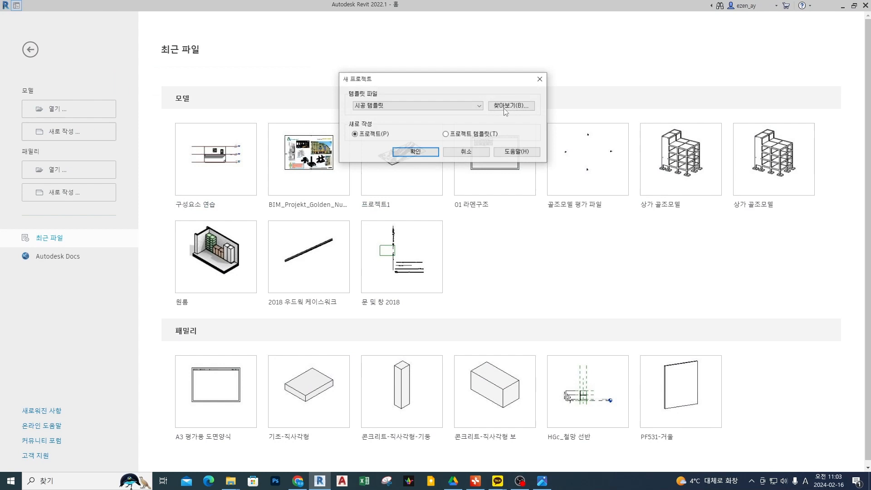
left_click(451, 106)
left_click(415, 126)
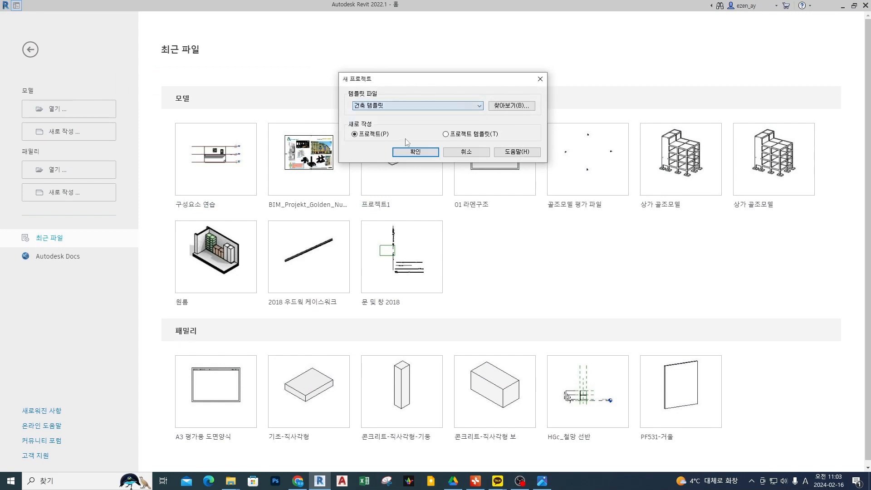
left_click(431, 155)
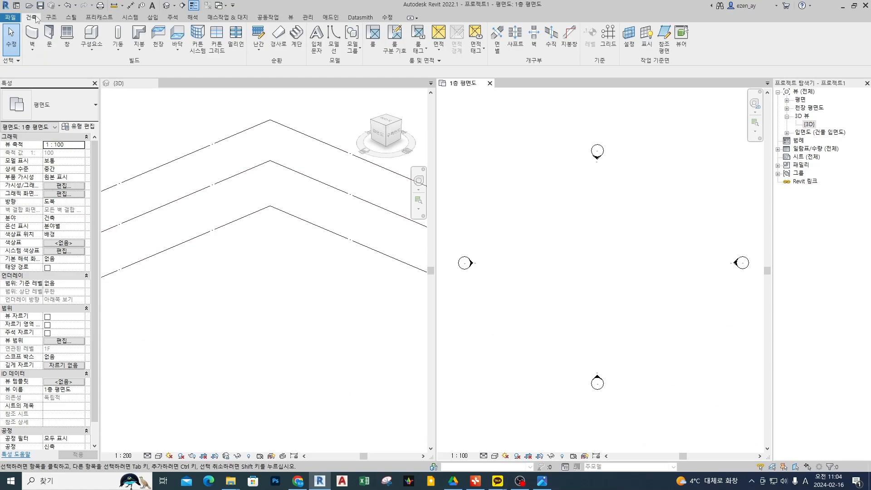
Start an architectural wall in the 1층 평면도 view and choose the 커튼월 wall type.
left_click(34, 50)
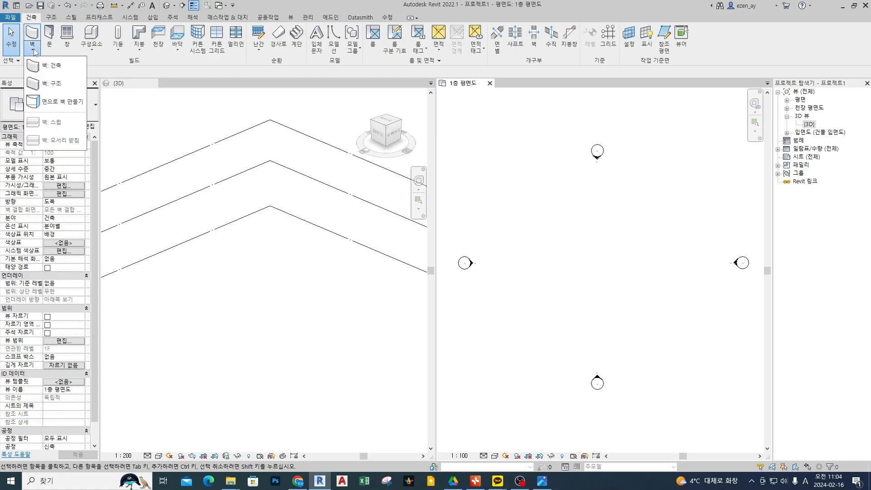
left_click(64, 73)
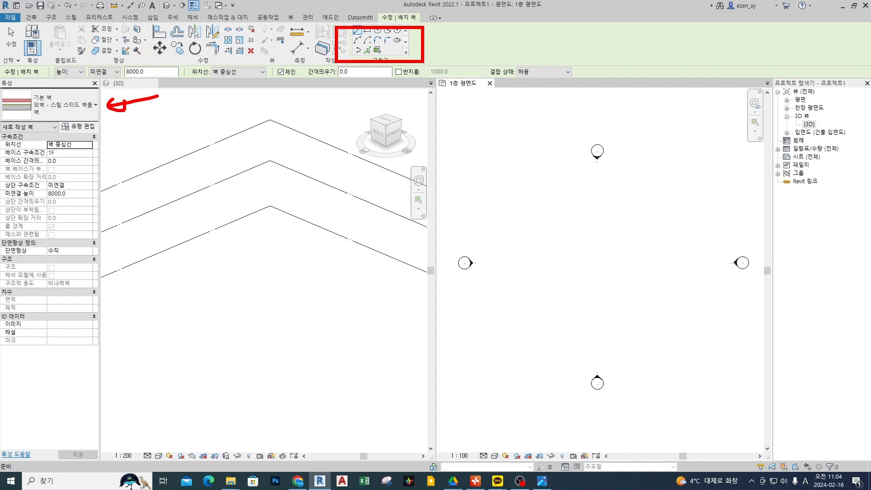
left_click(69, 106)
scroll(81, 214, "down", 3)
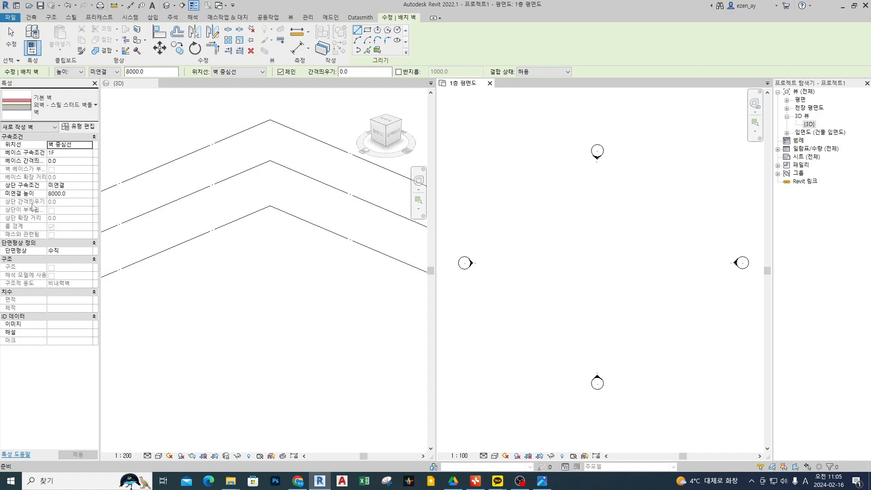
left_click(54, 105)
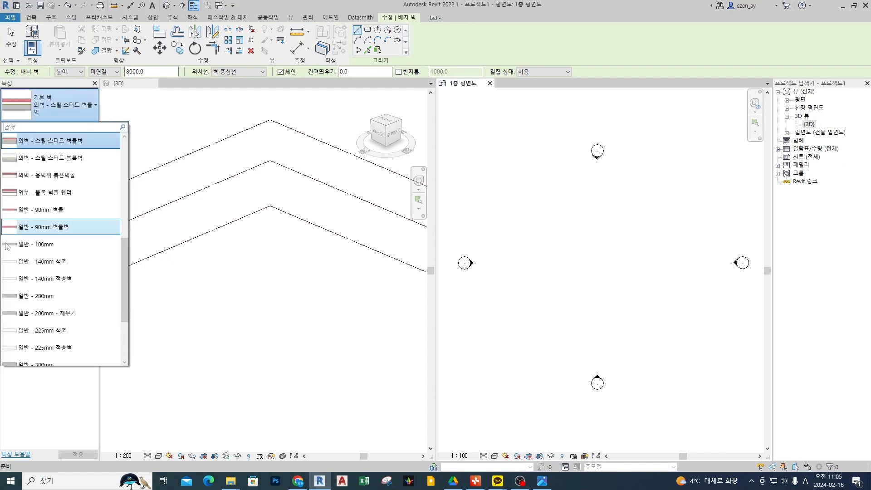
scroll(37, 317, "down", 5)
left_click(36, 324)
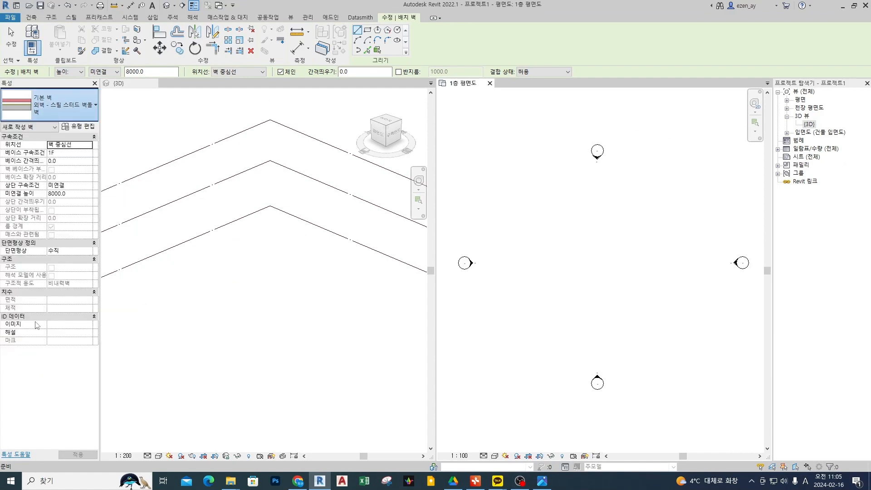
Annotate the selected 커튼월 wall type with a red circle and handwritten notes, and clear the markup.
key("ctrl+2")
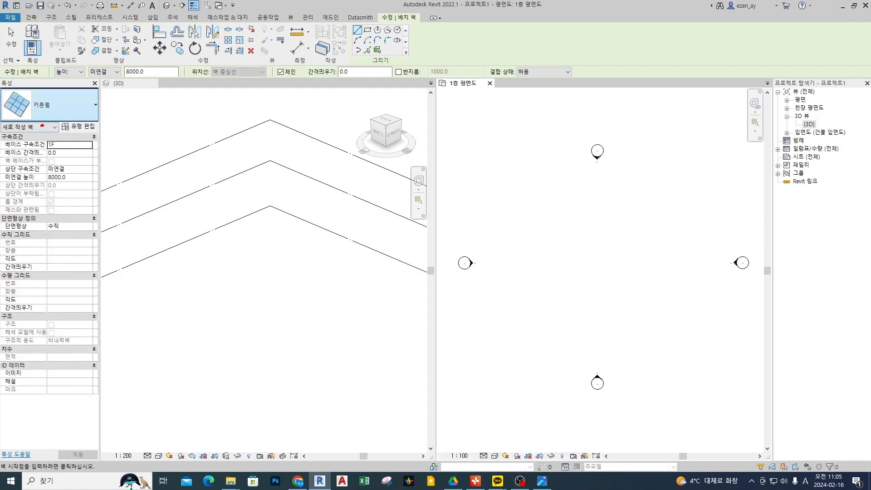
left_click_drag(41, 128, 44, 125)
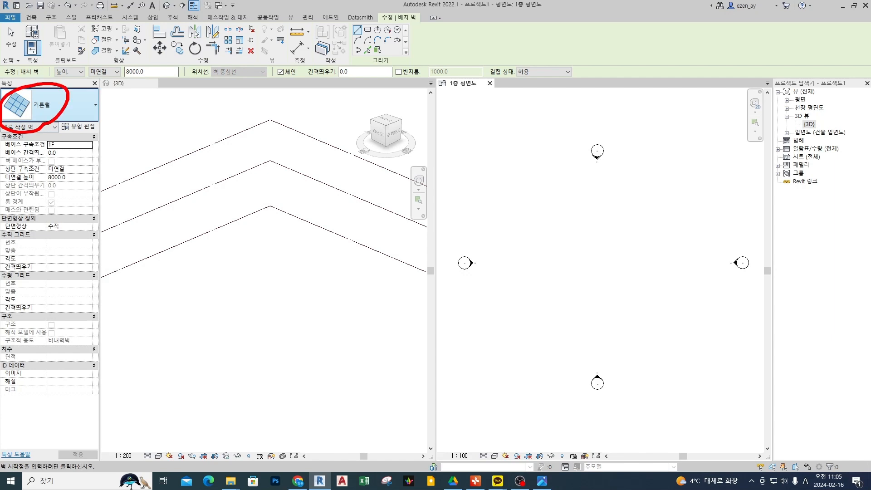
mouse_move(121, 125)
left_mouse_down()
mouse_move(150, 129)
mouse_move(181, 155)
mouse_move(195, 183)
mouse_move(177, 224)
left_mouse_up()
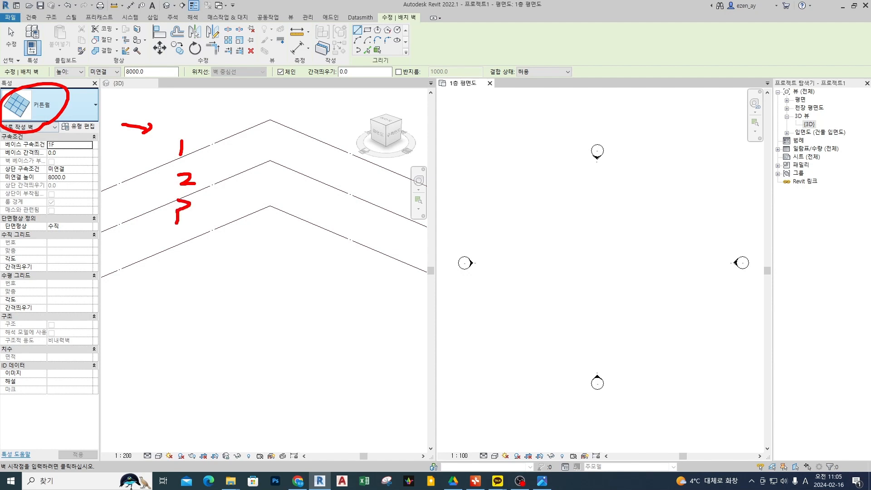
key("Escape")
Duplicate the 커튼월 wall type under the name 커튼월 테스트.
left_click(78, 126)
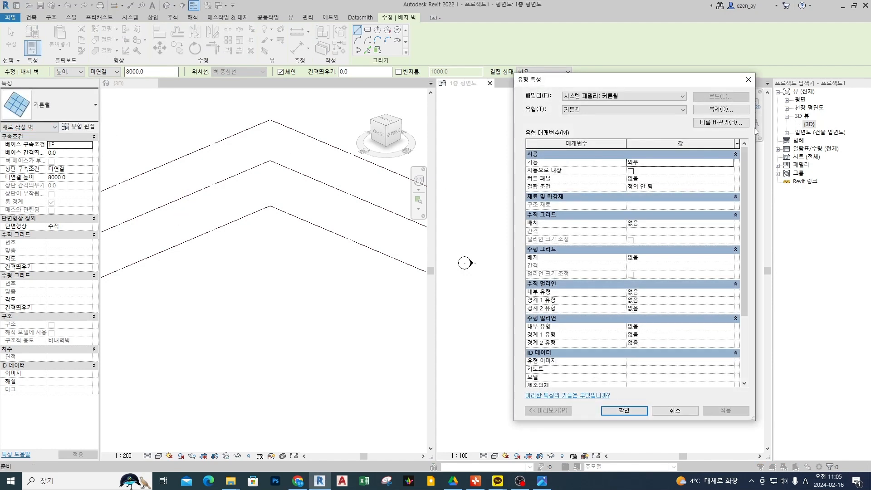
left_click(721, 110)
left_click(655, 244)
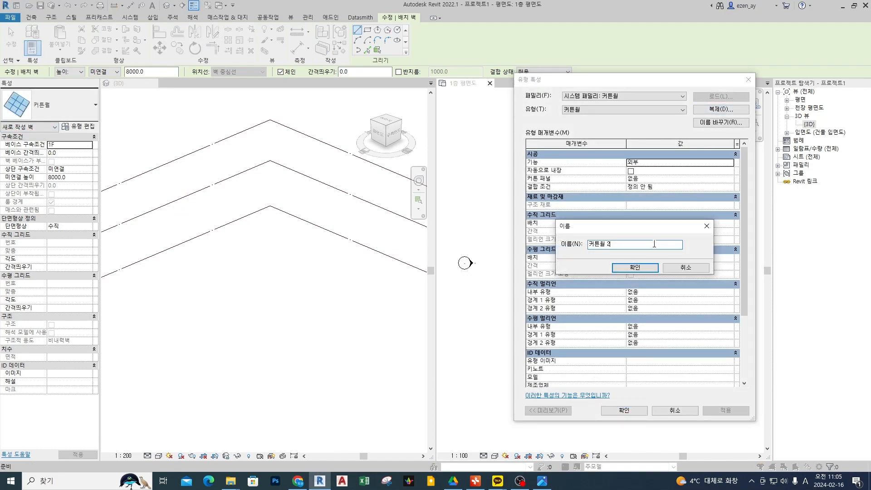
key("Hangul")
type("테스트")
left_click(638, 267)
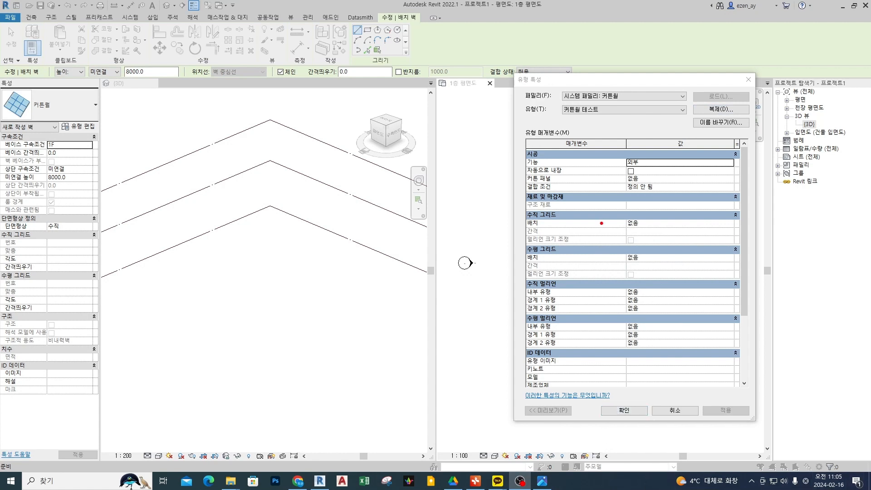
Box the vertical and horizontal mullion and grid parameters in red and accept the type properties of 커튼월 테스트.
left_click_drag(605, 185, 615, 326)
mouse_move(513, 270)
left_mouse_down()
mouse_move(613, 336)
mouse_move(745, 352)
left_mouse_up()
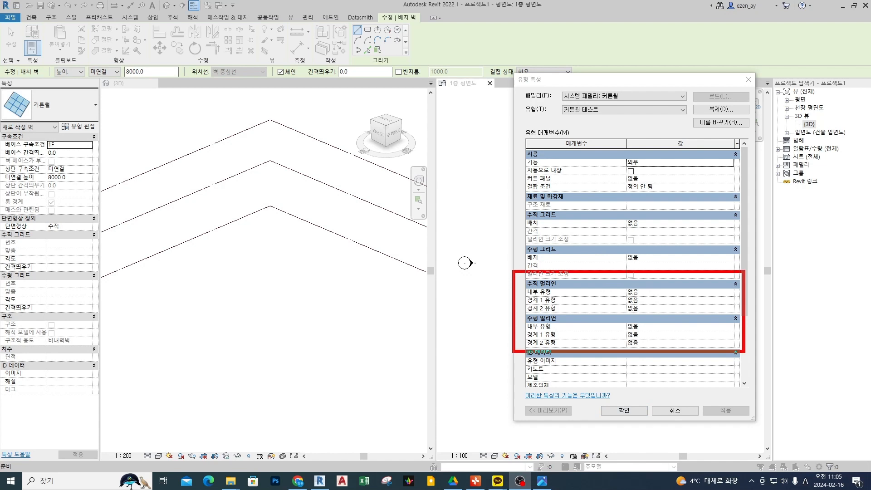
left_click_drag(514, 272, 766, 212)
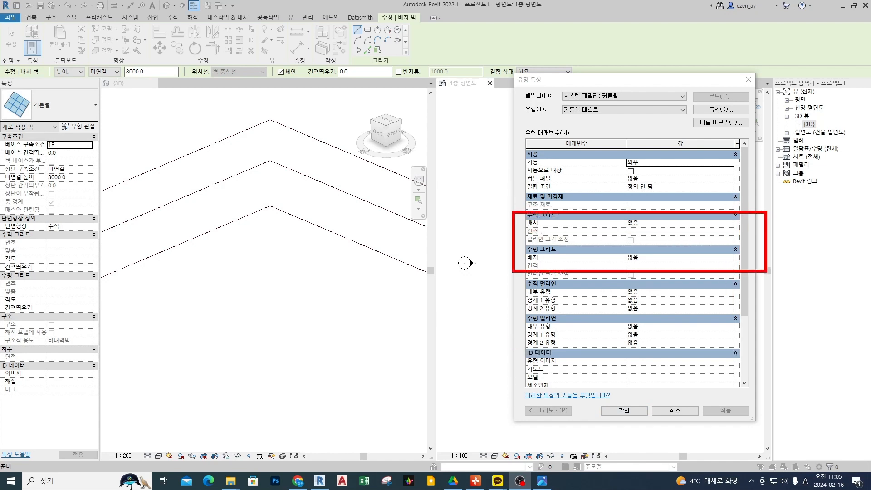
left_click(631, 411)
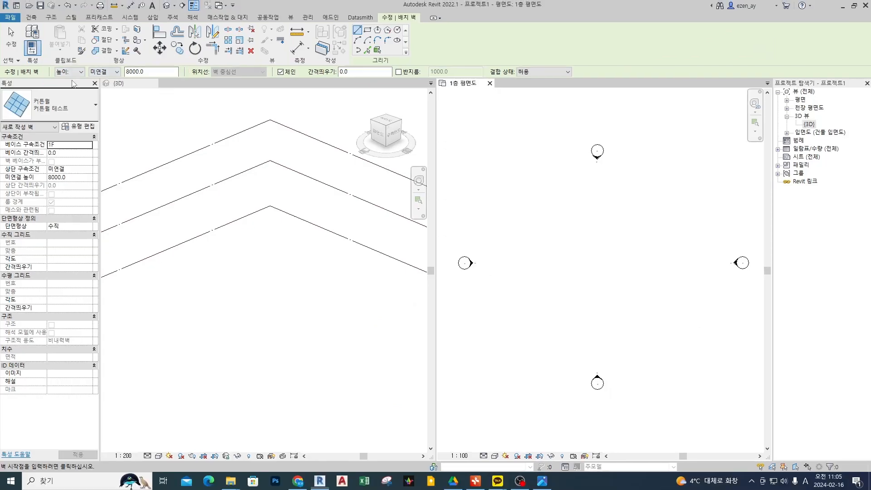
Set the new wall's height up to level 2F and start the wall in the lower part of the 1층 평면도 view.
left_click(104, 72)
left_click(103, 93)
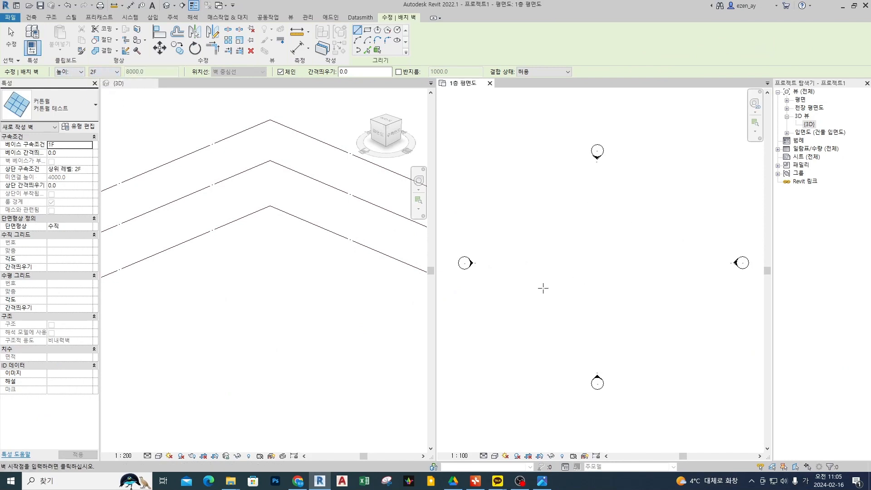
scroll(533, 270, "up", 3)
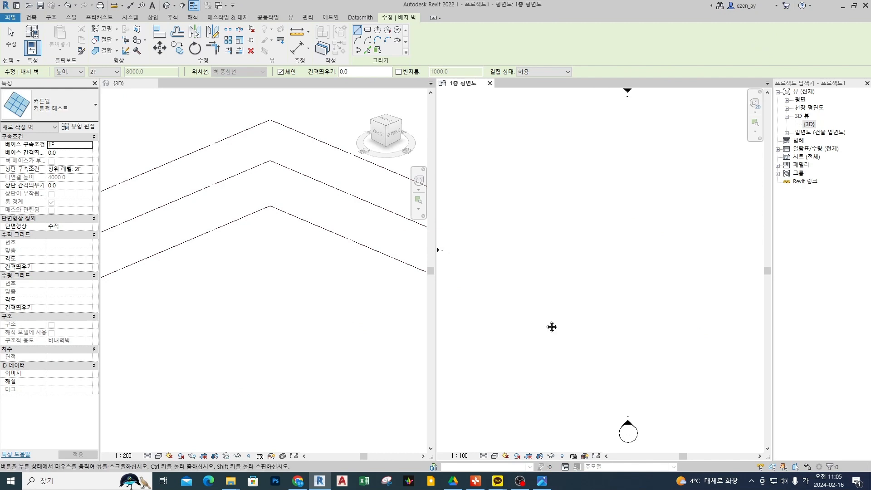
left_click(553, 300)
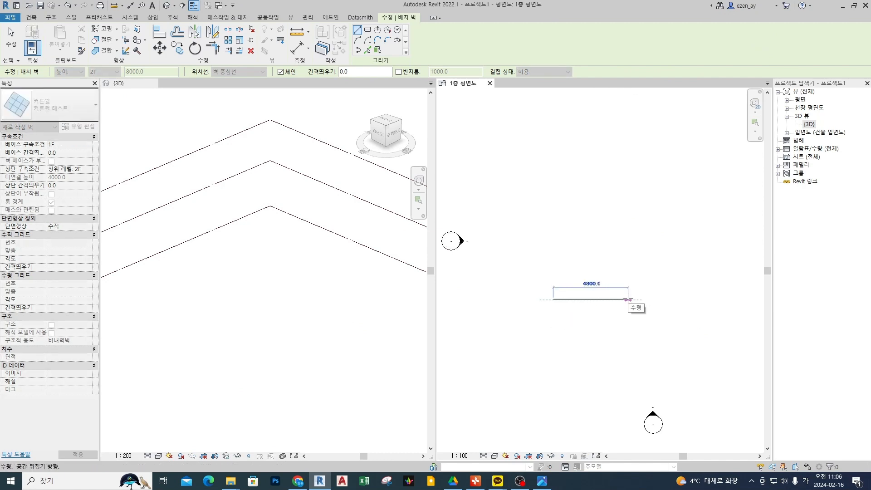
scroll(557, 297, "up", 5)
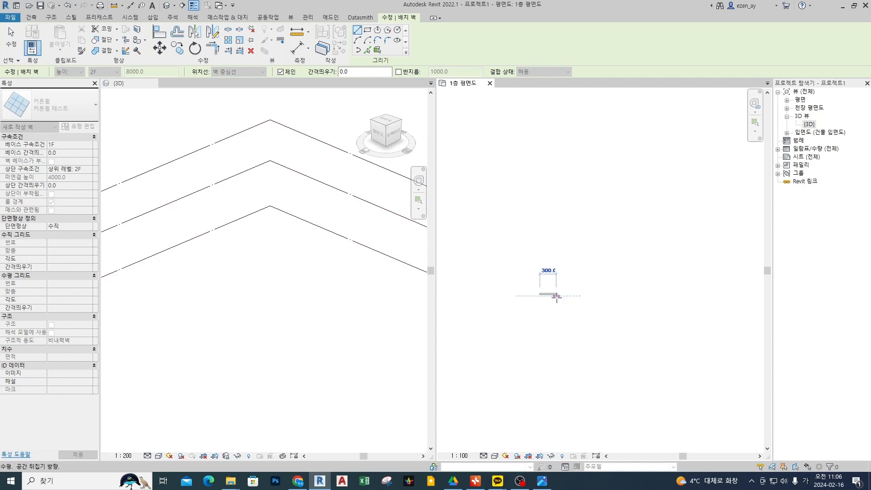
scroll(549, 295, "up", 5)
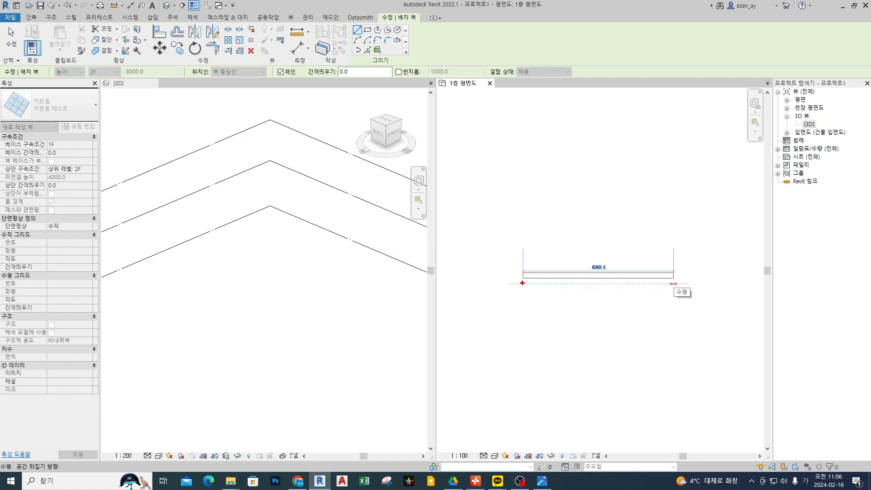
Mark the wall preview's location line and panel outline, label the panel 유리, sketch the frame beside it, and clear the markup.
left_click_drag(528, 286, 677, 284, "shift")
mouse_move(583, 240)
left_mouse_down()
mouse_move(575, 246)
mouse_move(610, 253)
left_mouse_up()
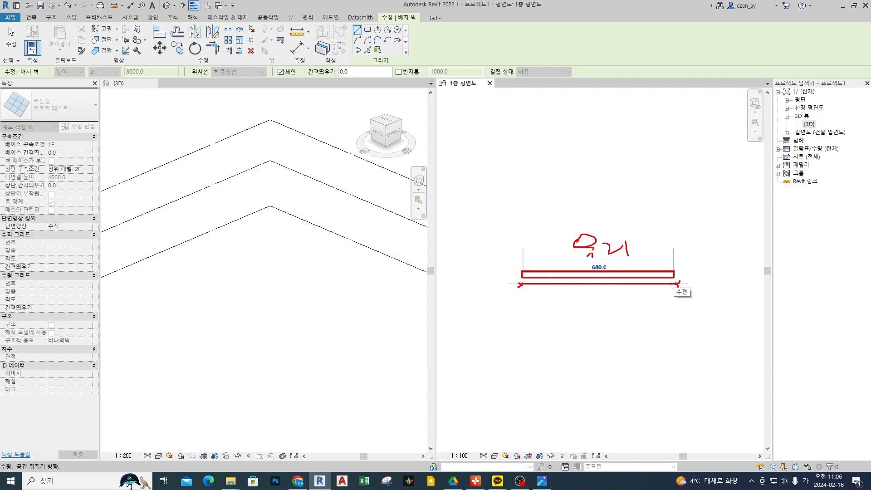
left_click_drag(534, 239, 540, 261)
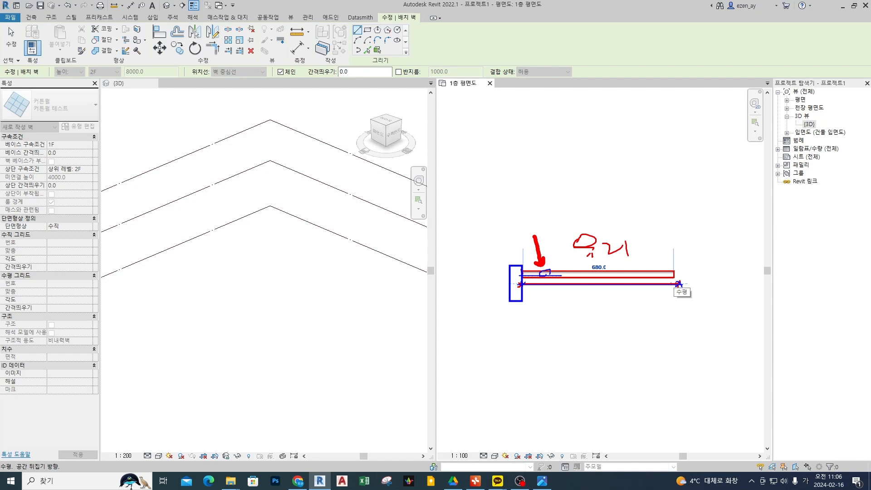
left_click_drag(555, 285, 574, 319)
key("Escape")
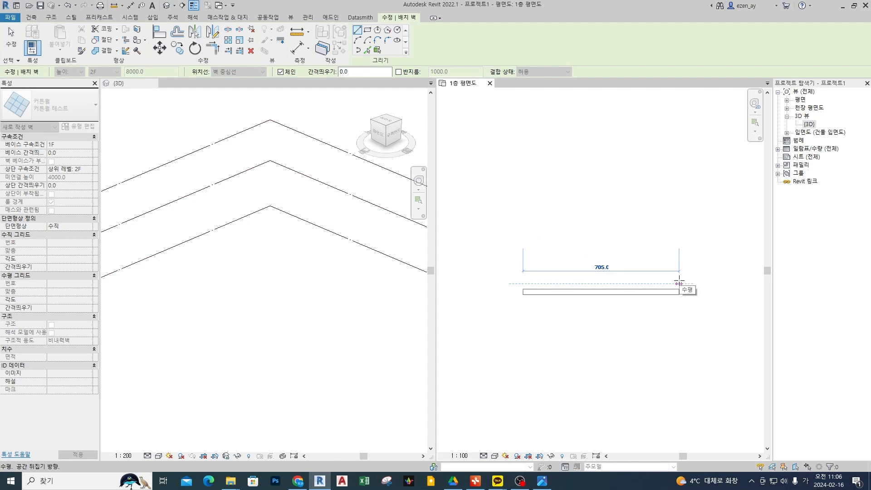
Finish the horizontal curtain wall at a length of about 5100 mm and leave the wall command.
scroll(679, 283, "down", 10)
scroll(678, 279, "down", 5)
middle_click_drag(713, 279, 551, 279)
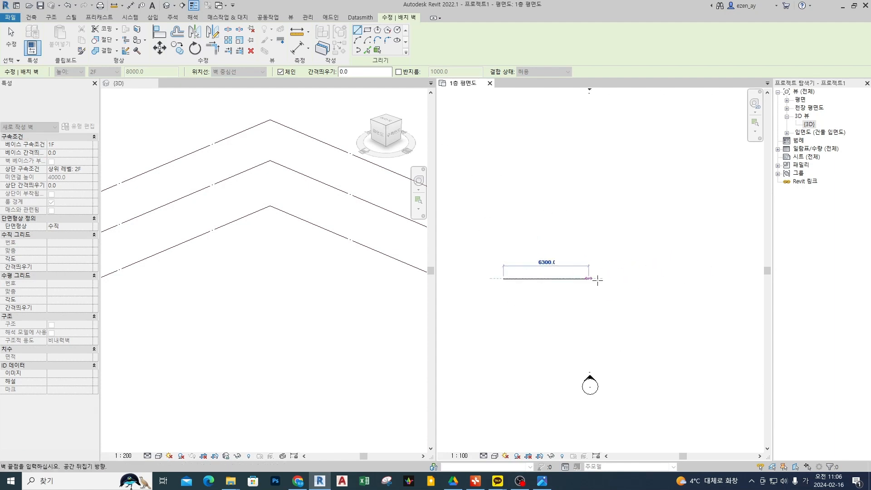
scroll(606, 280, "down", 2)
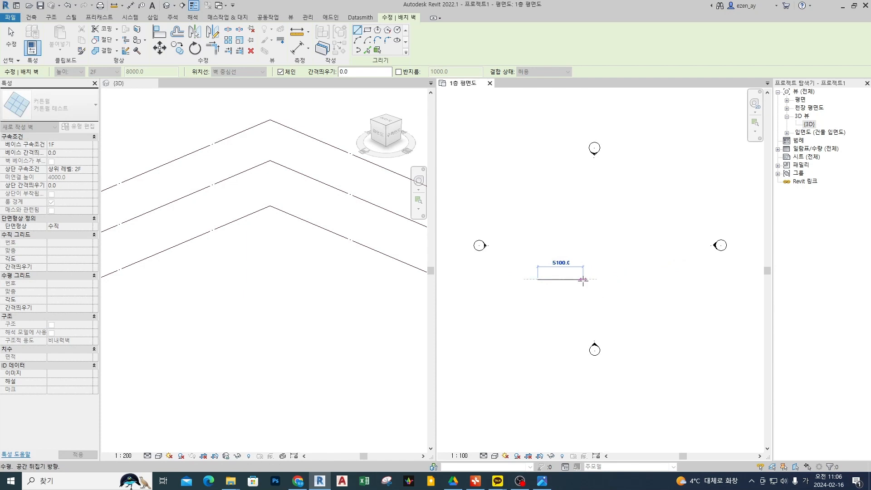
left_click(583, 280)
key("Escape")
key("Escape")
Examine the new curtain wall close up in the 3D and 1층 평면도 views, marking its panel with brief annotations.
scroll(208, 280, "up", 1)
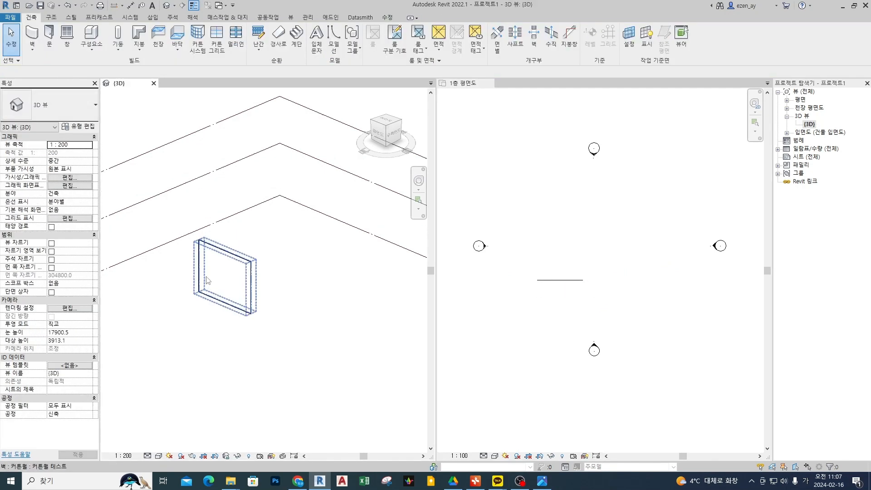
scroll(208, 280, "up", 3)
scroll(569, 286, "up", 2)
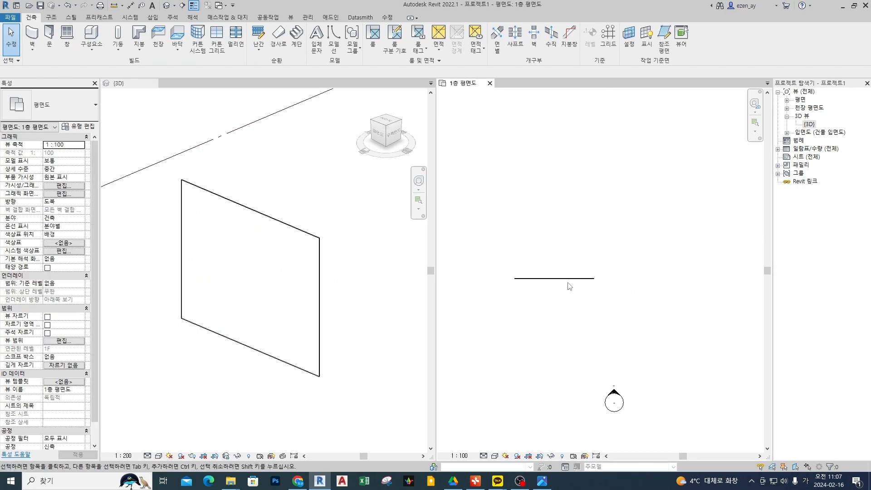
scroll(569, 286, "up", 2)
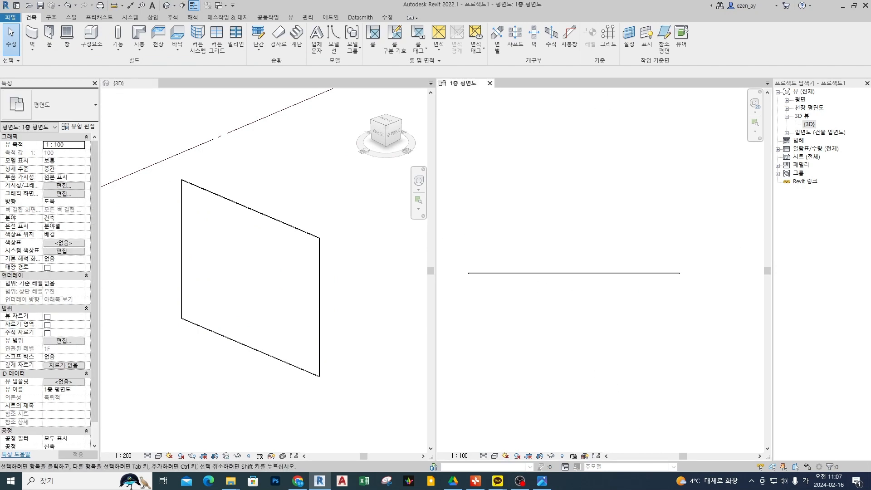
middle_click_drag(642, 289, 648, 283)
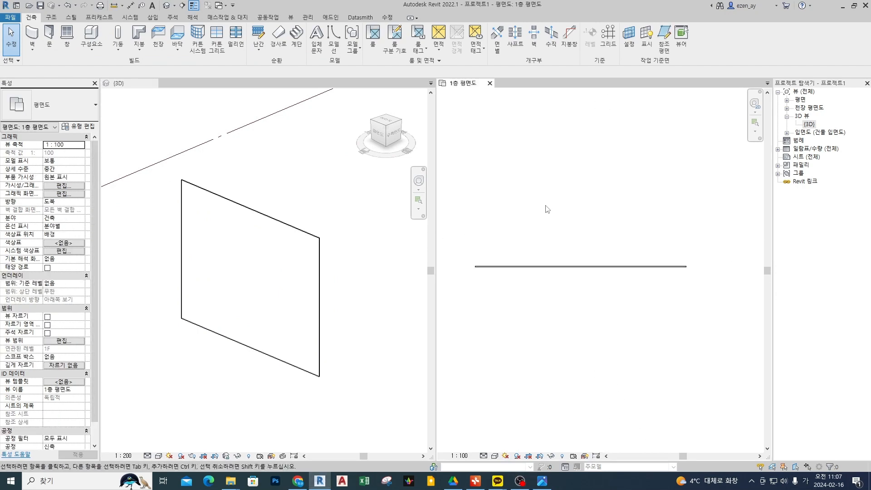
left_click_drag(147, 321, 205, 285)
key("Escape")
key("ctrl+2")
mouse_move(274, 198)
left_mouse_down()
mouse_move(252, 209)
mouse_move(264, 216)
left_mouse_up()
key("Escape")
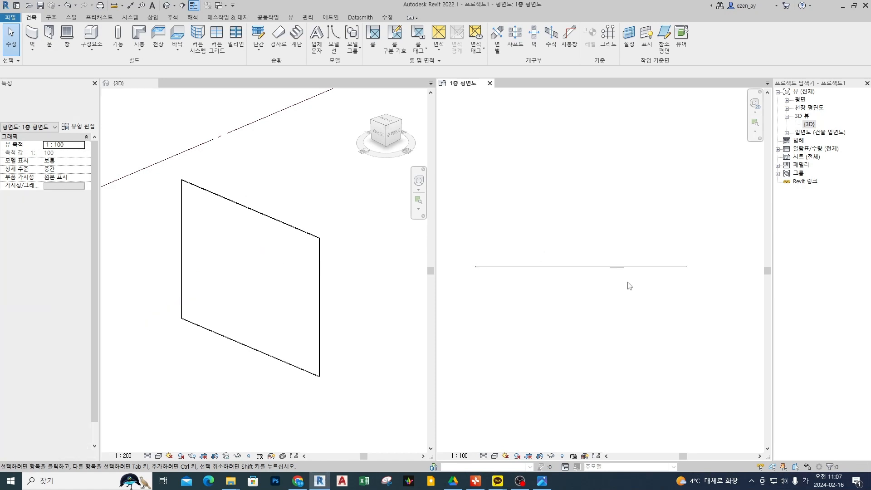
Place a building elevation marker below the curtain wall in the plan, facing the wall.
middle_click_drag(601, 344, 597, 253)
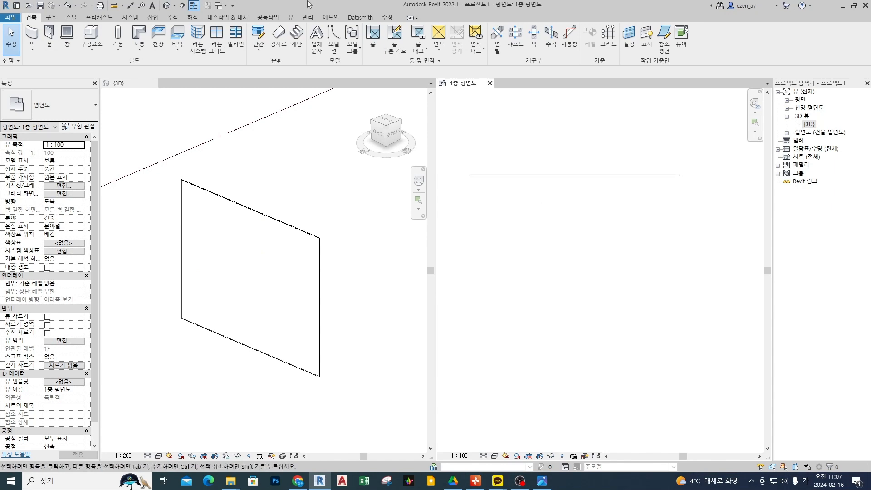
left_click(290, 18)
left_click(338, 45)
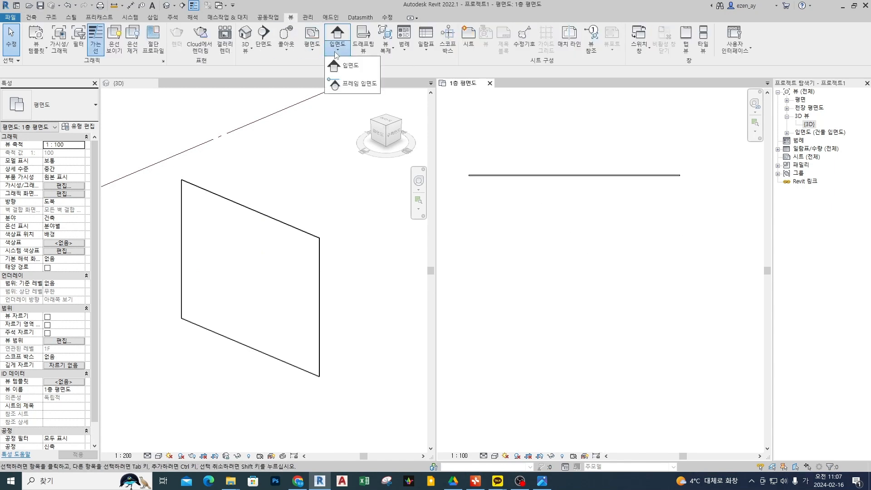
left_click(350, 66)
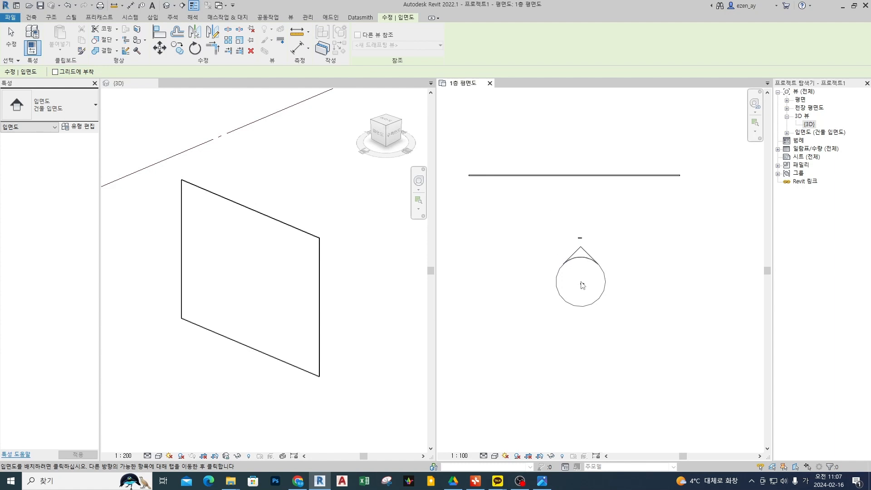
left_click(583, 285)
key("Escape")
Find 입면도 1 - a among the building elevations, mark its arrowhead in the plan, and open that elevation view.
left_click(787, 133)
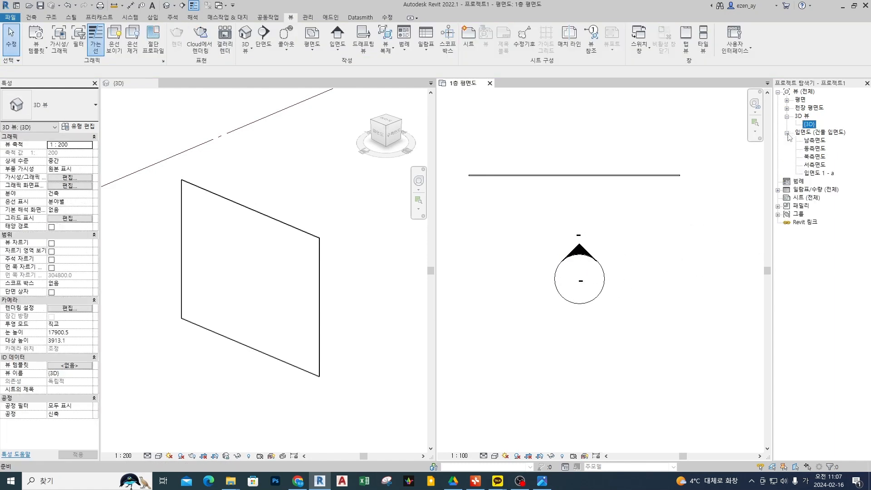
left_click(824, 173)
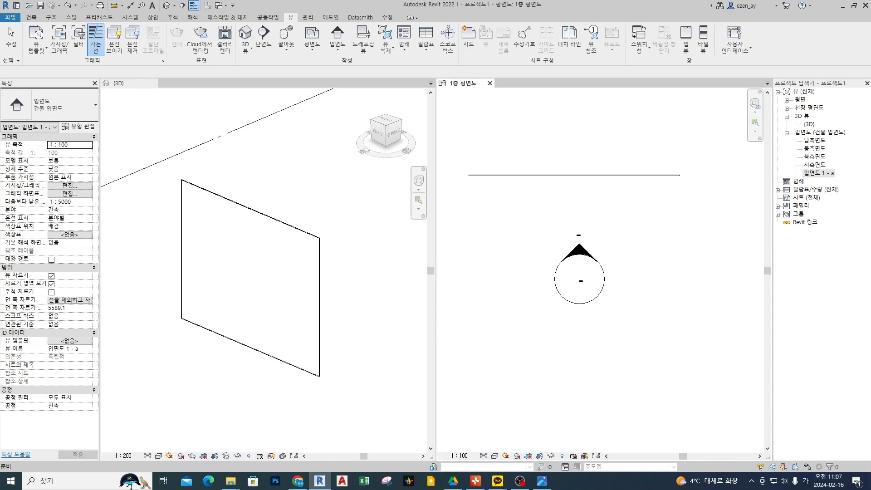
scroll(630, 300, "down", 1)
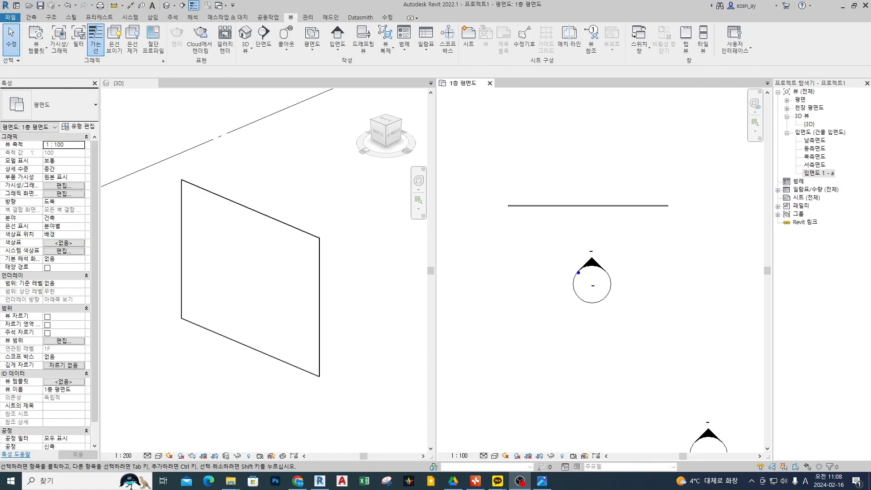
mouse_move(579, 272)
left_mouse_down()
mouse_move(611, 275)
mouse_move(598, 255)
mouse_move(576, 266)
left_mouse_up()
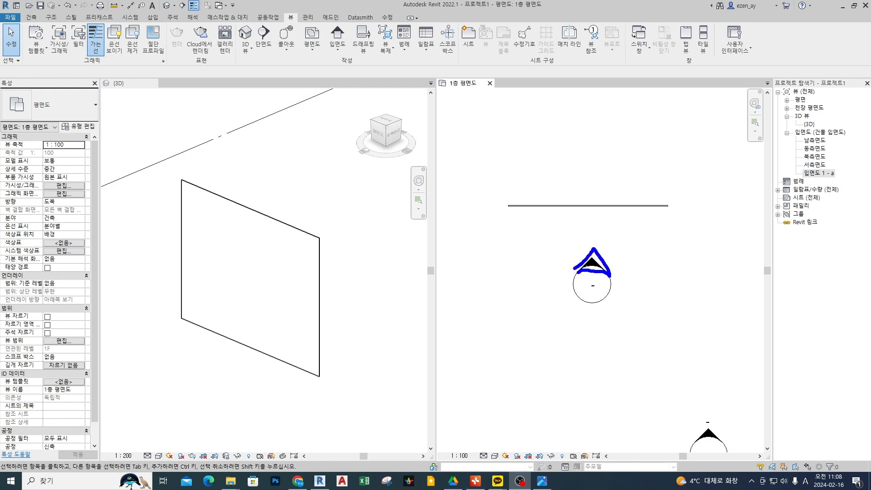
key("Escape")
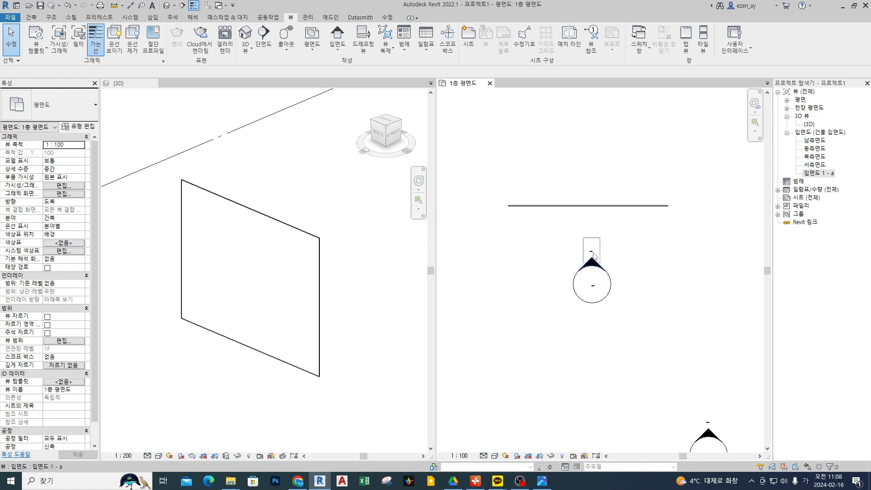
left_click(595, 256)
double_click(595, 256)
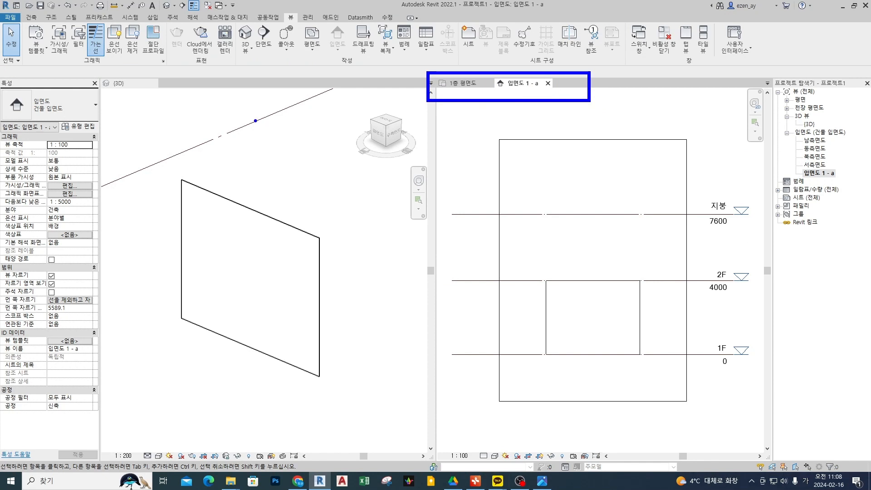
Mark the open 1층 평면도 and 입면도 1 - a views with brief annotations, then clear them.
left_click_drag(256, 121, 278, 110)
left_click_drag(484, 90, 488, 93)
key("Escape")
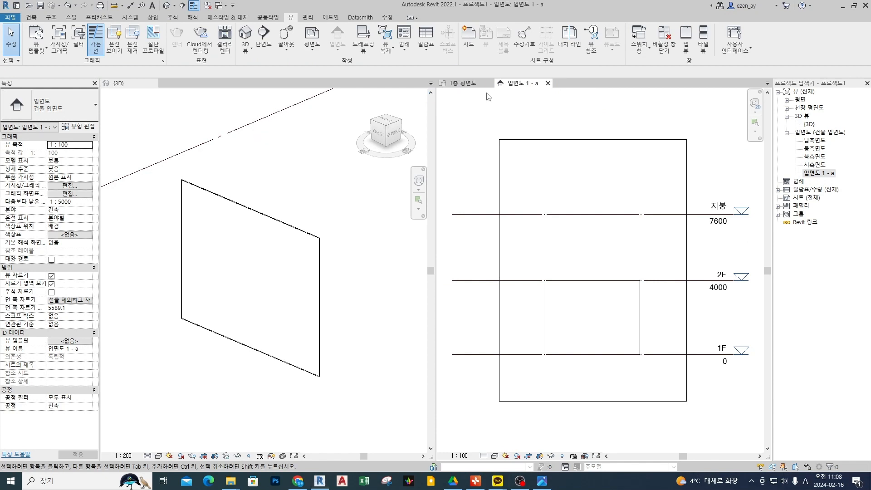
left_click_drag(264, 142, 254, 183)
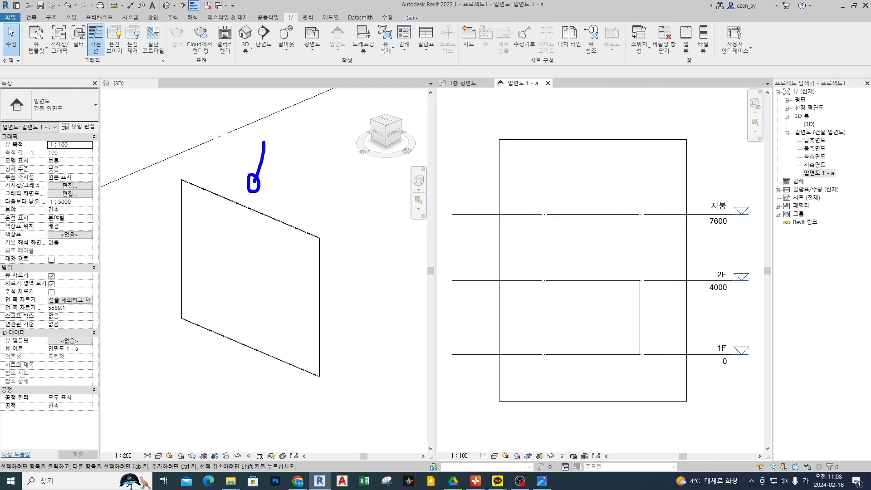
left_click_drag(437, 91, 479, 92)
left_click_drag(506, 91, 525, 91)
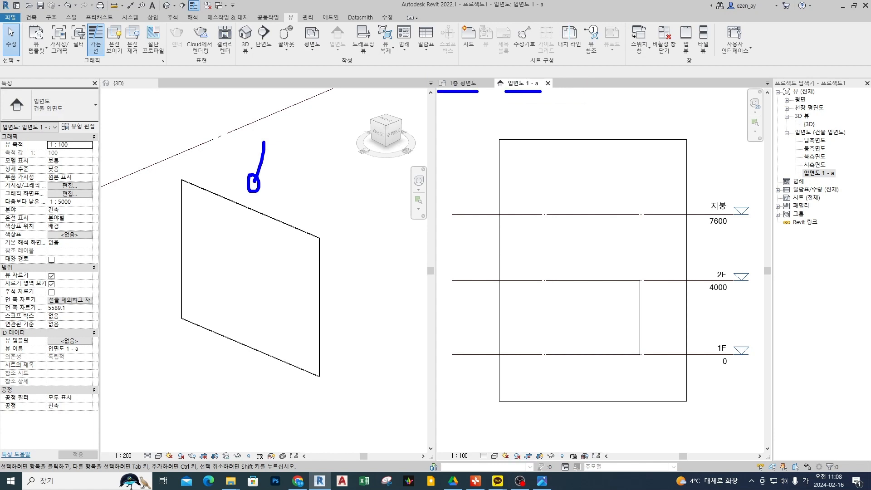
mouse_move(468, 97)
left_mouse_down()
mouse_move(429, 91)
mouse_move(470, 84)
left_mouse_up()
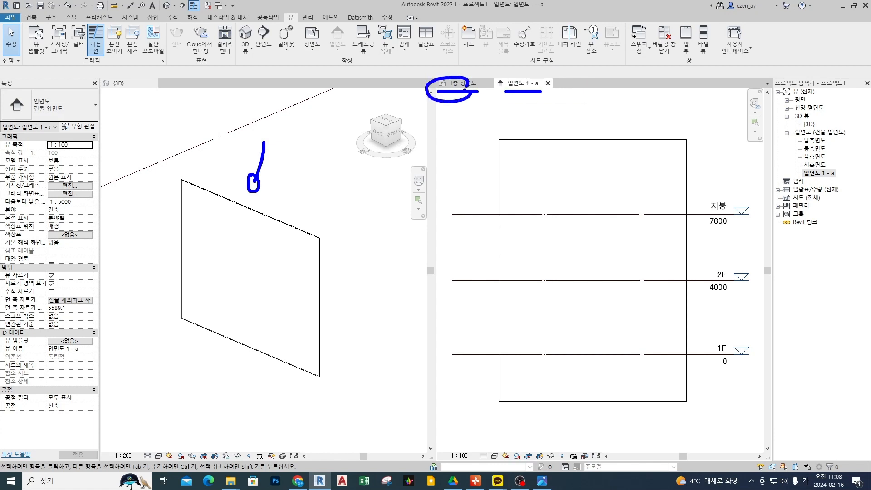
mouse_move(527, 96)
left_mouse_down()
mouse_move(509, 93)
mouse_move(531, 99)
left_mouse_up()
key("Escape")
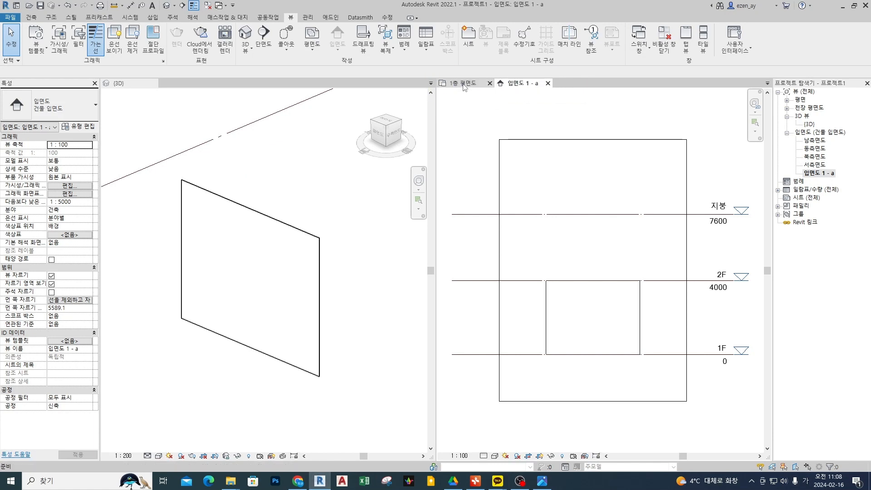
Switch back and forth between 1층 평면도 and 입면도 1 - a, and circle the two grouped views.
left_click(462, 85)
left_click(536, 85)
left_click(463, 83)
left_click(522, 84)
left_click(463, 83)
left_click(522, 83)
left_click_drag(287, 152, 295, 178)
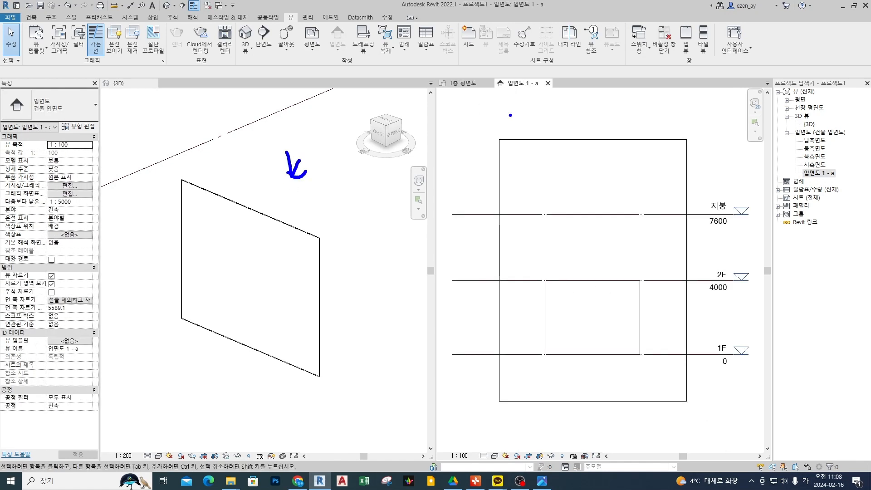
mouse_move(534, 103)
left_mouse_down()
mouse_move(522, 63)
mouse_move(535, 97)
left_mouse_up()
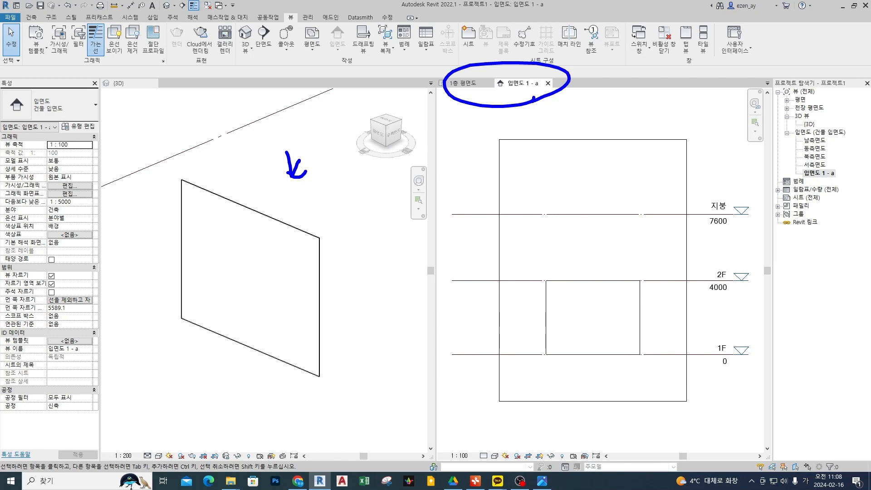
key("Escape")
Rearrange the tiled views so 입면도 1 - a precedes 1층 평면도 in the pane beside the 3D view, with the elevation showing.
left_click_drag(520, 86, 202, 152)
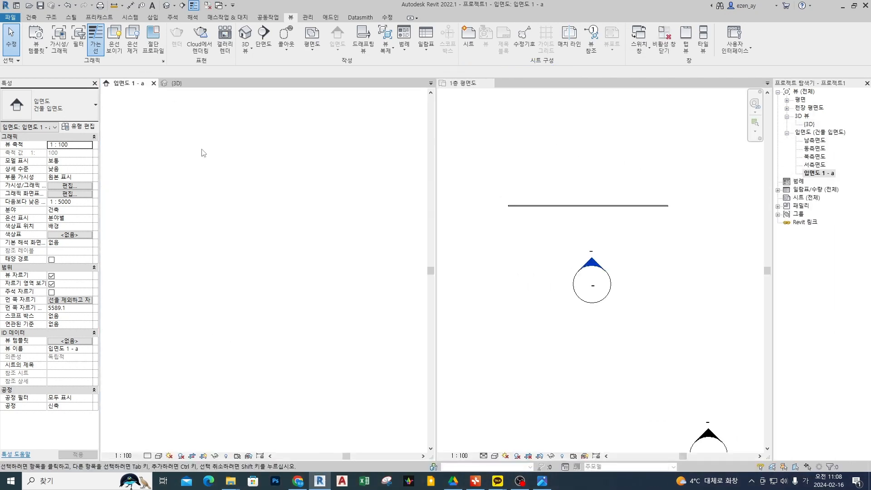
left_click_drag(104, 87, 500, 88)
left_click(468, 85)
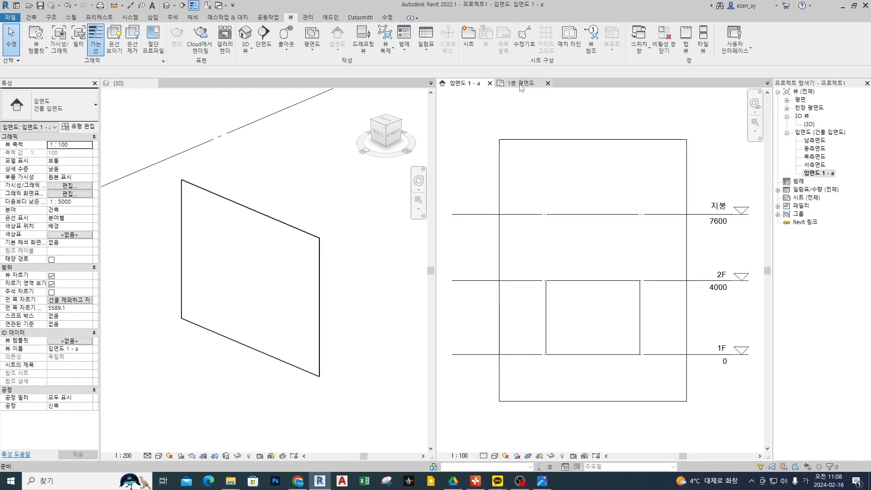
left_click(519, 85)
left_click(472, 85)
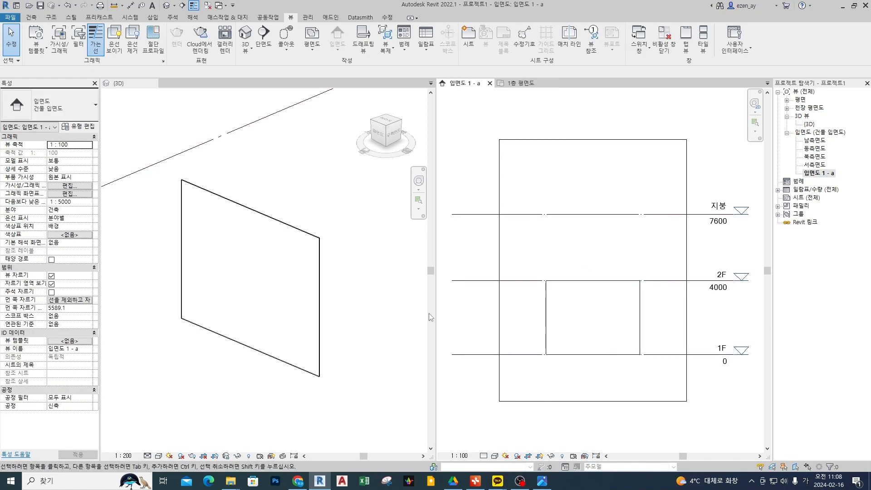
Annotate the SD shortcut in the 3D view and set that view to the Shaded visual style.
left_click(330, 335)
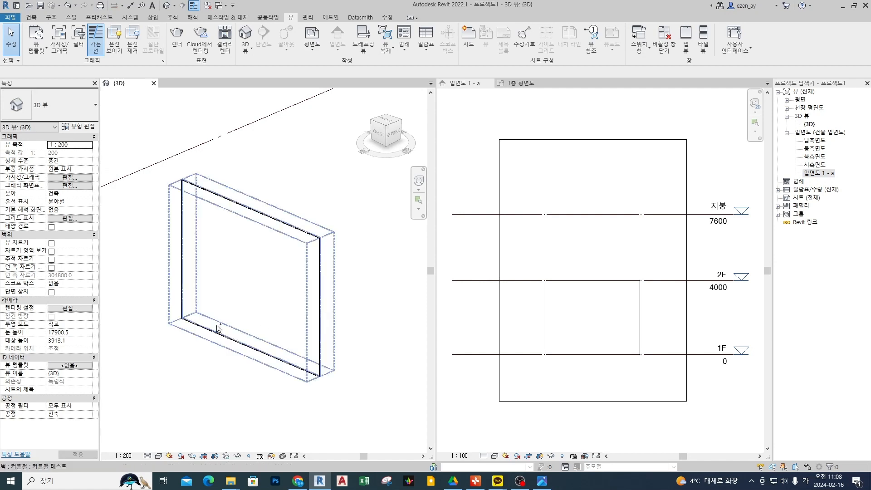
mouse_move(158, 342)
left_mouse_down()
mouse_move(145, 367)
mouse_move(167, 344)
mouse_move(167, 379)
mouse_move(155, 394)
left_mouse_up()
key("Escape")
middle_click(206, 371)
mouse_move(191, 360)
left_mouse_down()
mouse_move(190, 387)
mouse_move(196, 385)
left_mouse_up()
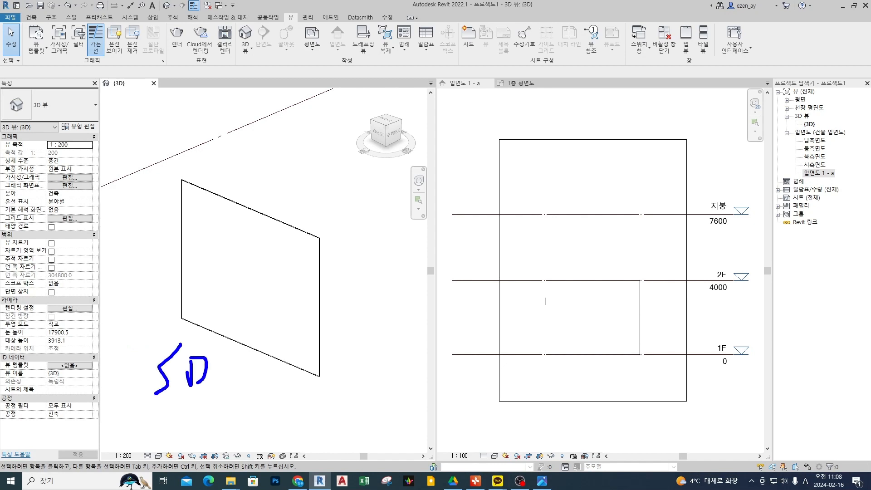
key("Escape")
key("s")
key("d")
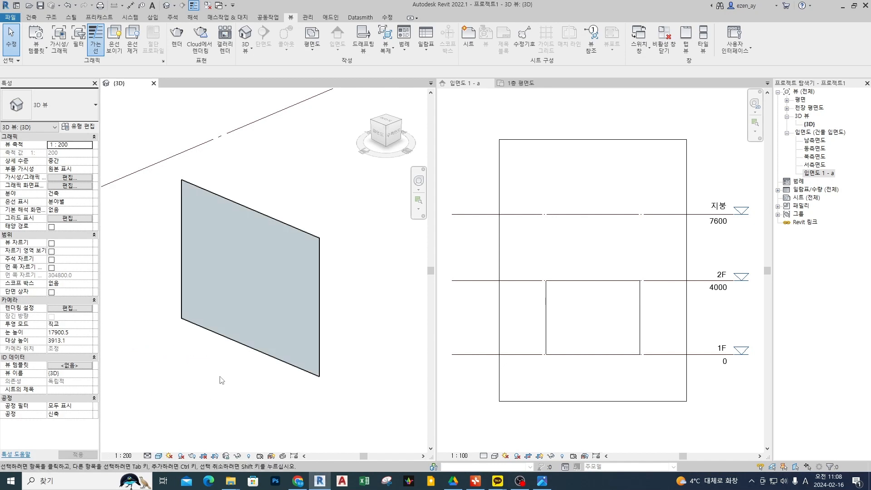
scroll(236, 314, "up", 2)
middle_click_drag(227, 352, 262, 321, "shift")
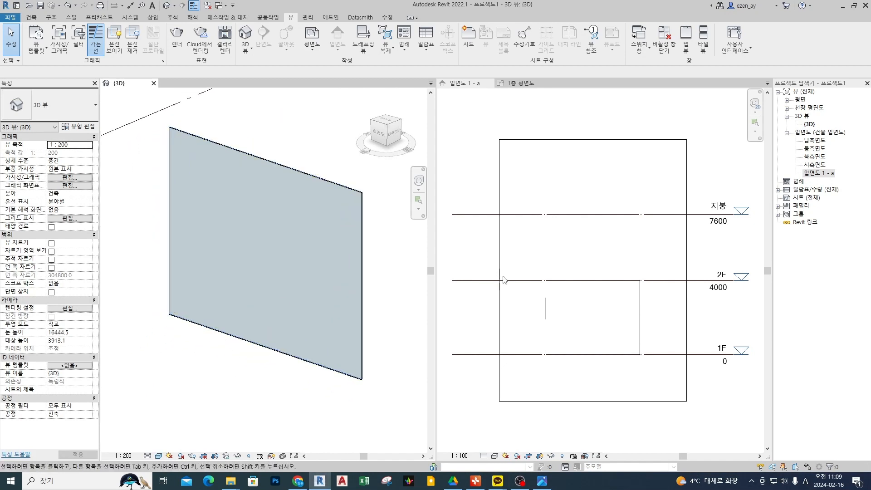
Point out and select the crop region border around the curtain wall in 입면도 1 - a.
left_click(611, 316)
scroll(591, 309, "up", 1)
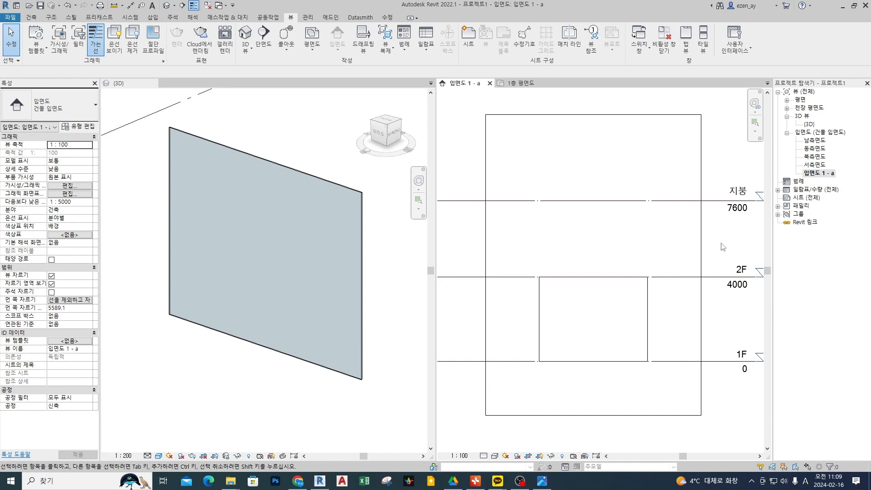
key("ctrl+2")
mouse_move(719, 245)
left_mouse_down()
mouse_move(718, 223)
mouse_move(713, 244)
left_mouse_up()
mouse_move(743, 130)
left_mouse_down()
mouse_move(701, 190)
mouse_move(708, 188)
left_mouse_up()
key("Escape")
left_click(703, 239)
scroll(586, 208, "down", 5)
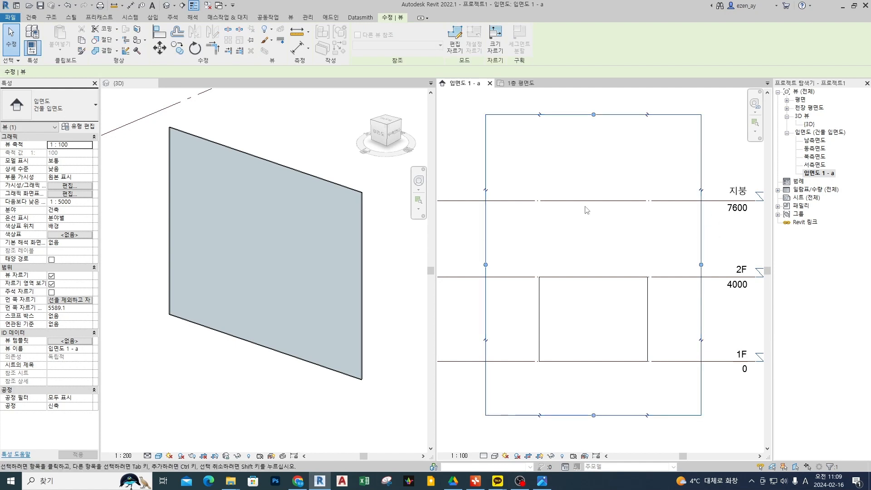
scroll(181, 295, "down", 3)
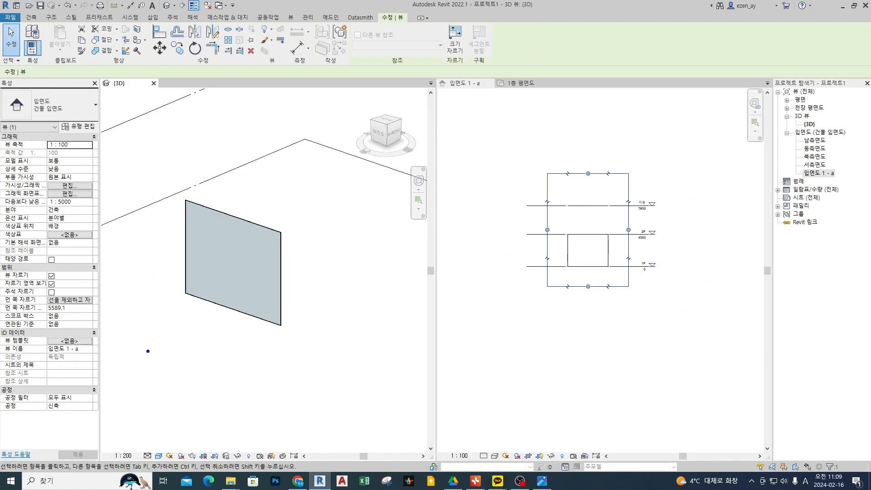
Sketch annotations around the curtain wall in the 3D view showing the elevation's viewing direction, width, height and depth.
mouse_move(138, 354)
left_mouse_down()
mouse_move(165, 335)
mouse_move(155, 339)
left_mouse_up()
left_click_drag(110, 304, 236, 361)
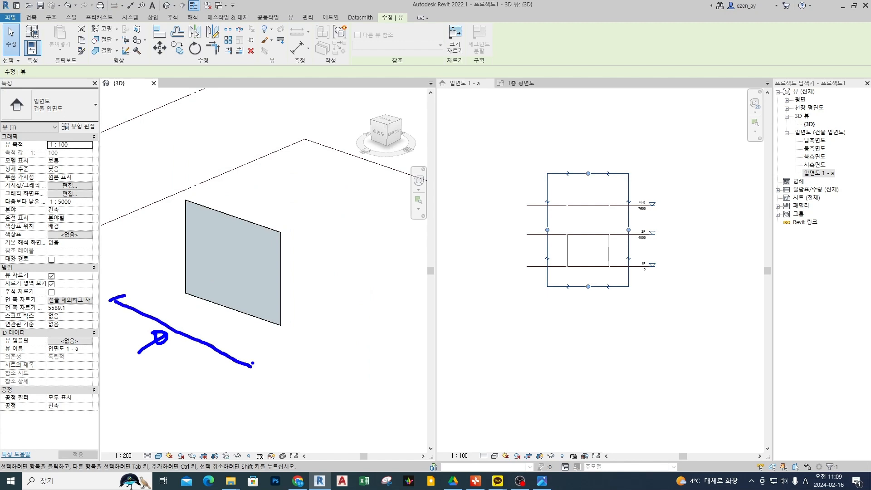
left_click_drag(267, 226, 326, 254)
left_click_drag(251, 365, 251, 185)
mouse_move(260, 183)
left_mouse_down()
mouse_move(130, 145)
mouse_move(131, 297)
left_mouse_up()
left_click_drag(130, 144, 219, 113)
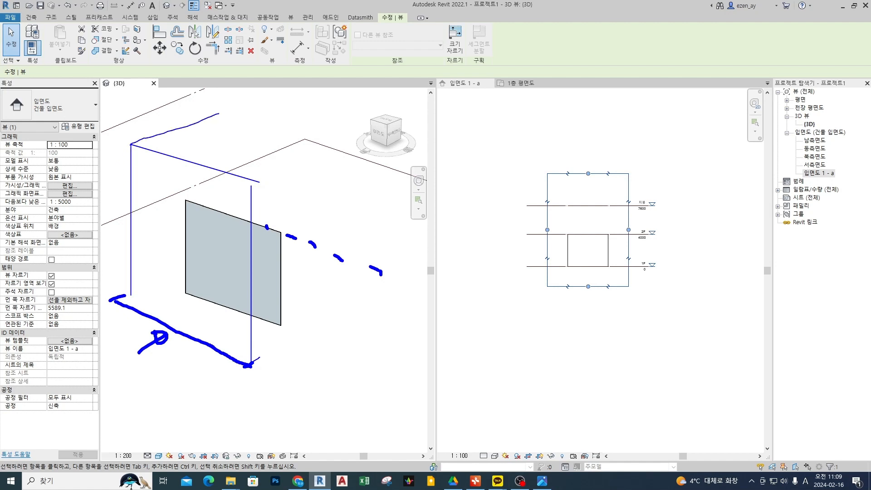
left_click_drag(258, 186, 355, 154)
left_click_drag(252, 364, 283, 355)
mouse_move(182, 312)
left_mouse_down()
mouse_move(259, 244)
mouse_move(261, 256)
left_mouse_up()
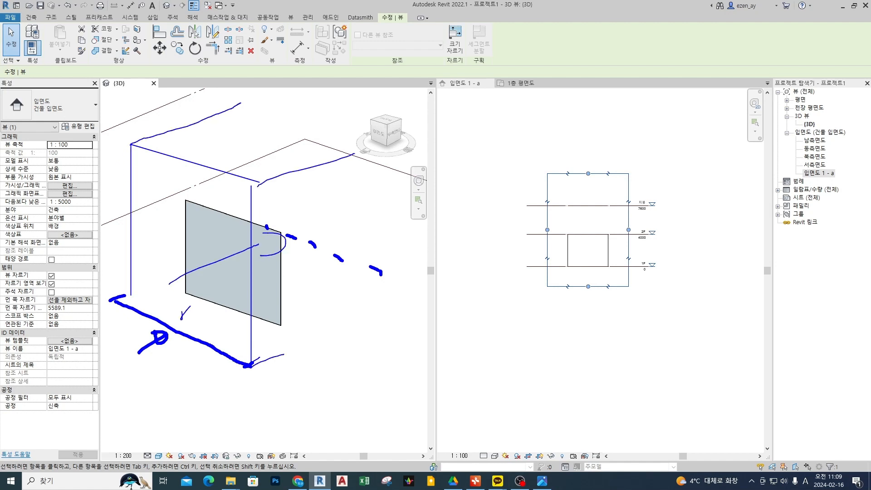
left_click_drag(131, 143, 130, 305)
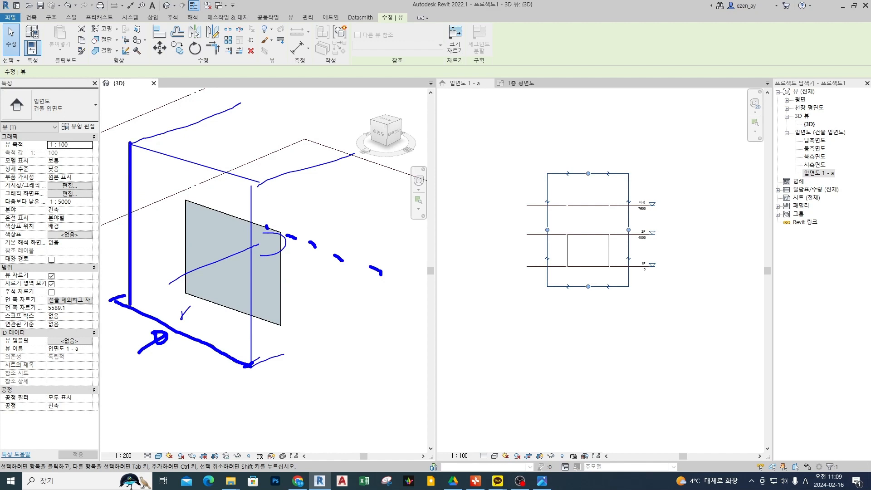
left_click_drag(250, 365, 249, 174)
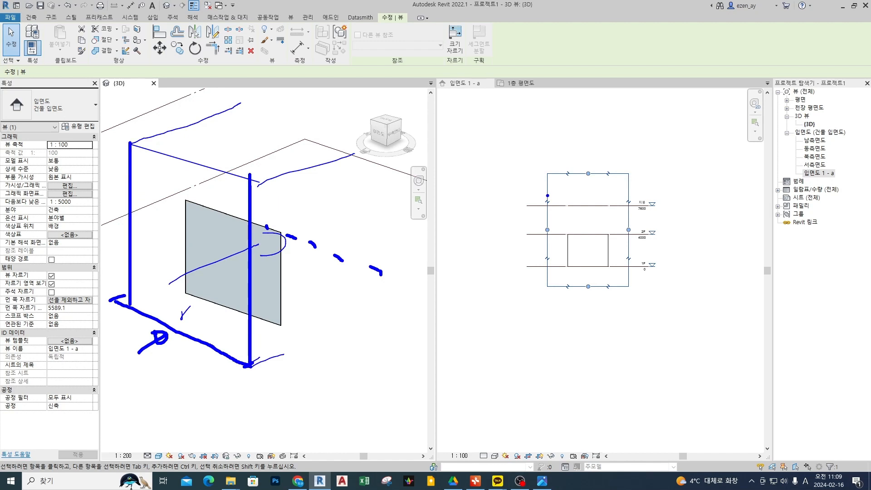
Clear the annotations, deselect the crop region and examine its border in 입면도 1 - a.
mouse_move(512, 188)
left_mouse_down()
mouse_move(537, 195)
mouse_move(529, 215)
mouse_move(529, 197)
left_mouse_up()
key("Escape")
key("Escape")
left_click(566, 187)
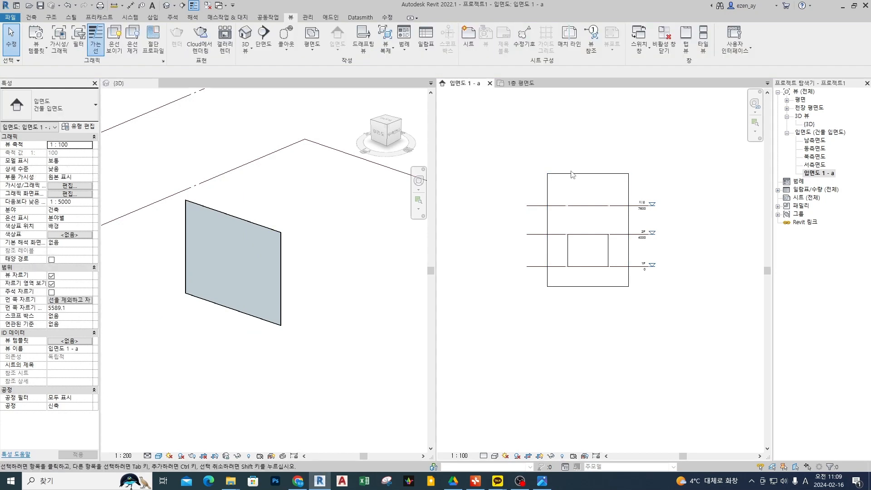
left_click(572, 177)
left_click(562, 183)
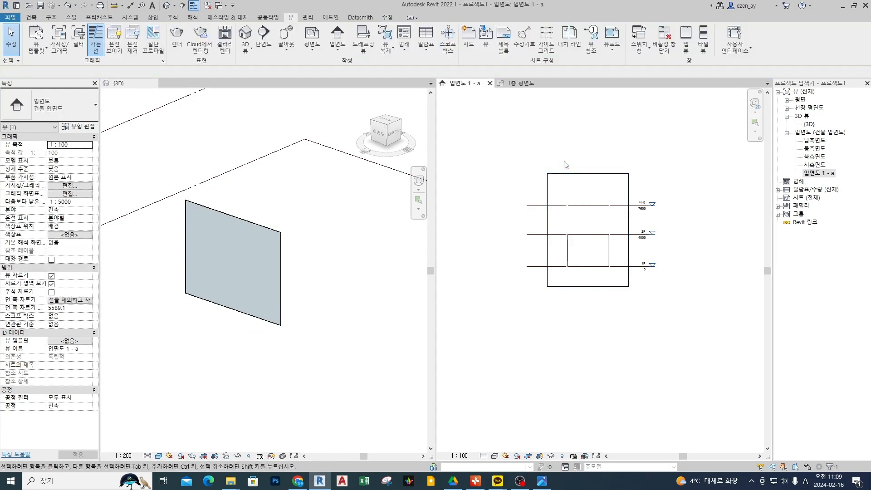
scroll(572, 192, "up", 3)
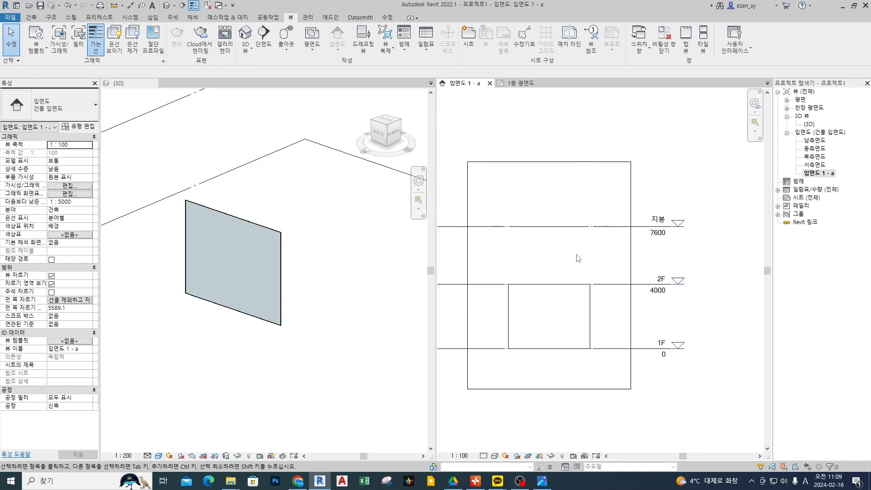
Mark the crop region border and its visibility control, and hide the crop region in 입면도 1 - a.
mouse_move(692, 243)
left_mouse_down()
mouse_move(678, 227)
mouse_move(731, 315)
mouse_move(683, 397)
mouse_move(538, 397)
left_mouse_up()
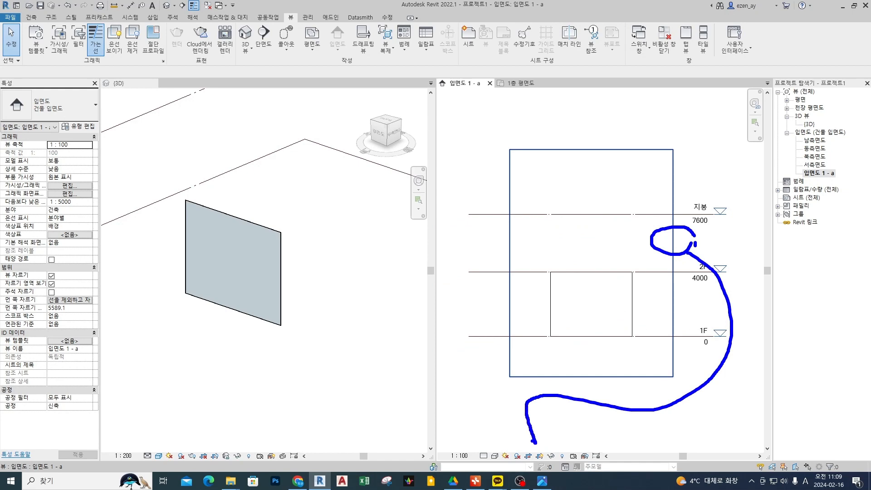
key("Escape")
key("ctrl+2")
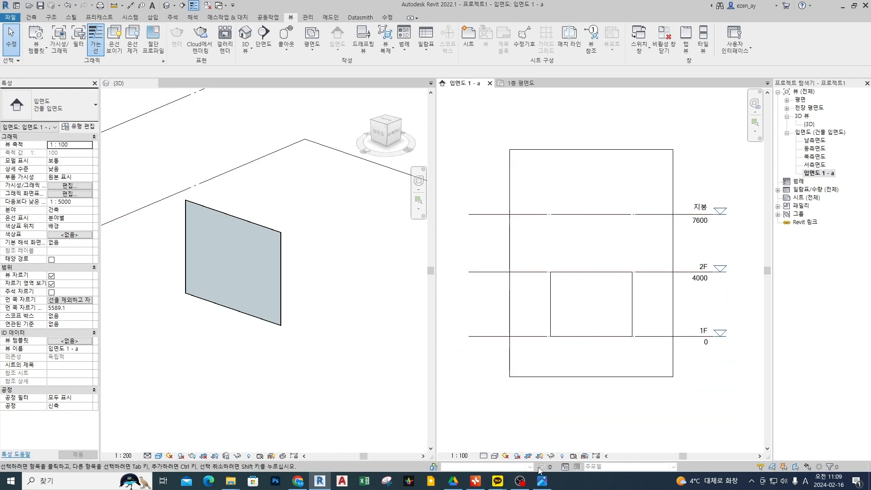
scroll(537, 469, "up", 3)
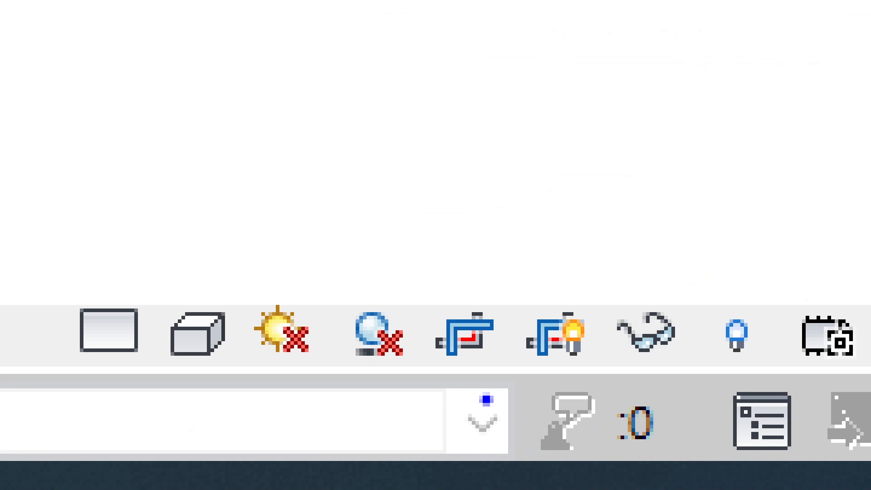
mouse_move(491, 394)
left_mouse_down("ctrl")
mouse_move(673, 266)
mouse_move(611, 266)
left_mouse_up("ctrl")
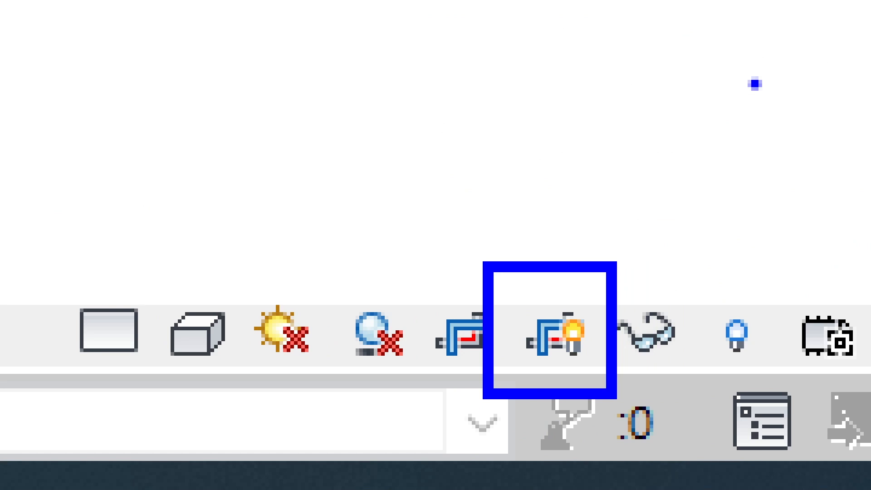
key("Escape")
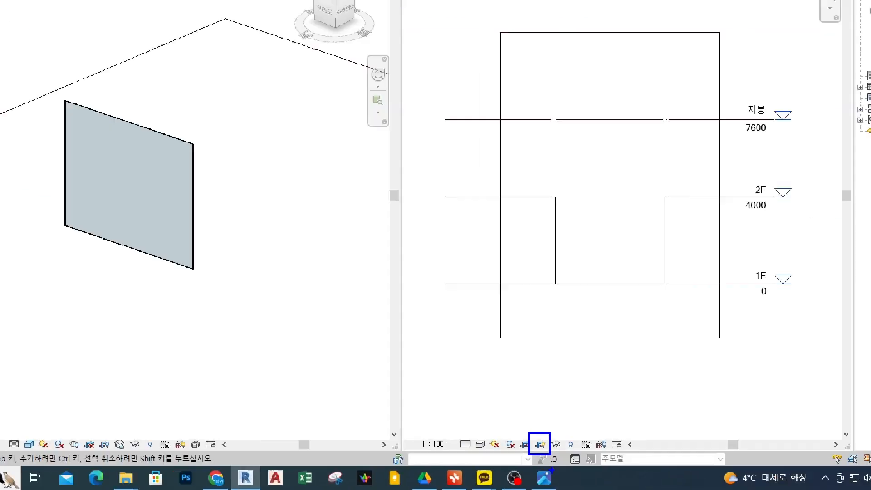
left_click(539, 457)
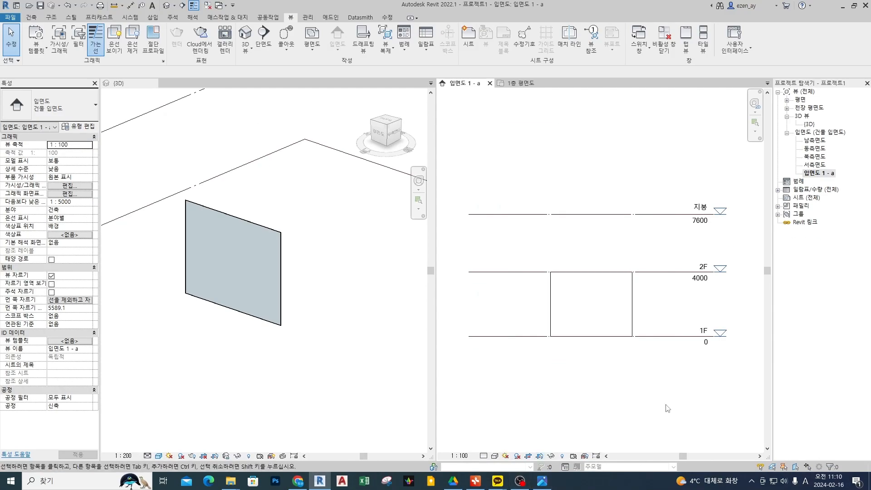
Mark the curtain wall's top edge and highlighted outline with annotation strokes in the 3D view, and clear them.
scroll(589, 323, "up", 3)
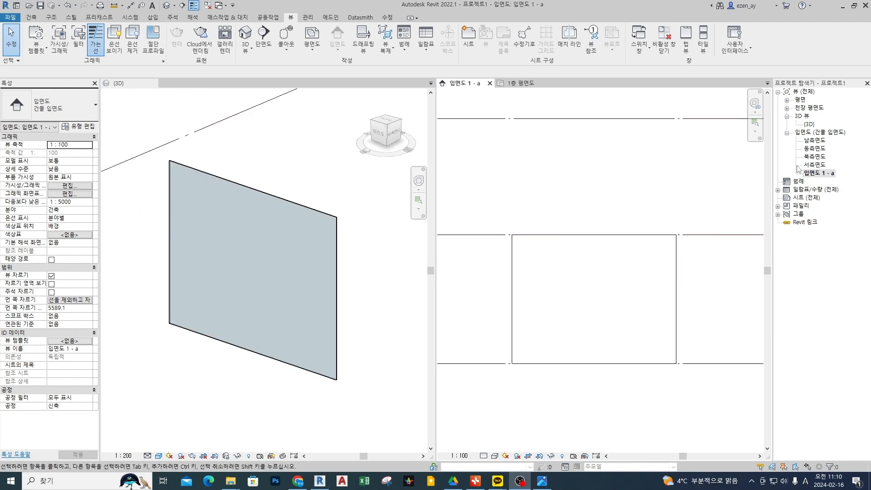
scroll(581, 205, "up", 2)
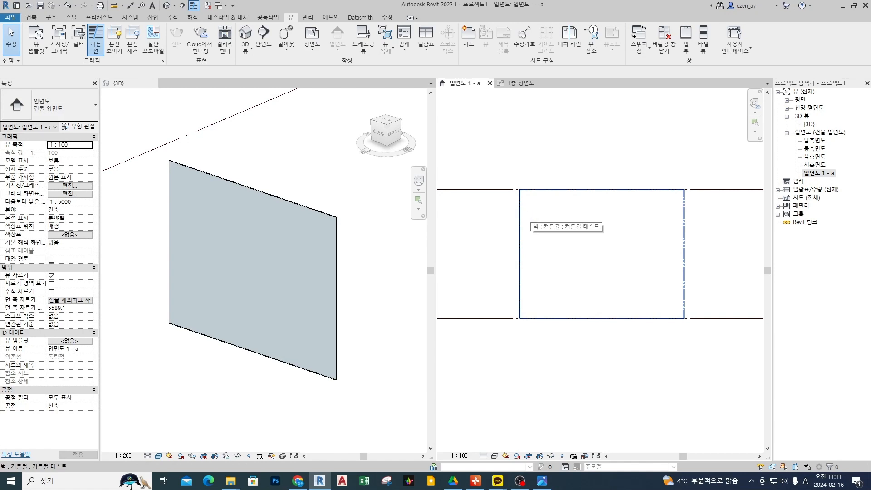
mouse_move(538, 182)
left_mouse_down()
mouse_move(620, 188)
mouse_move(523, 185)
left_mouse_up()
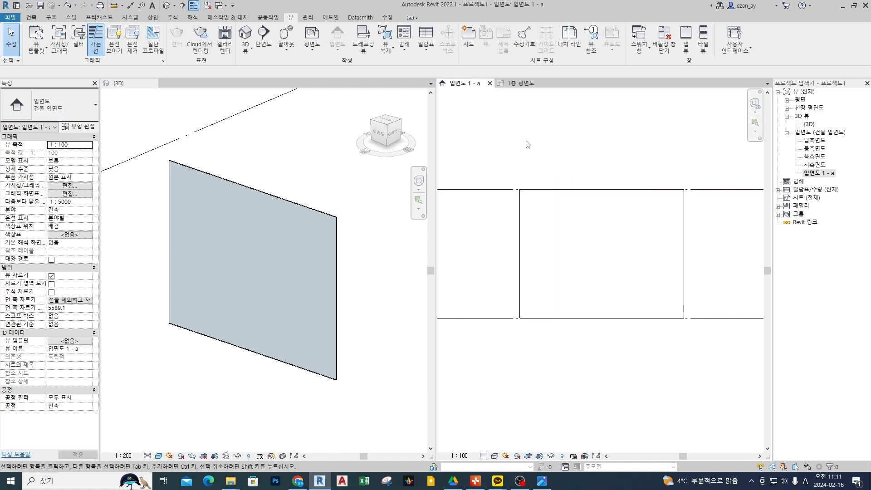
left_click(267, 200)
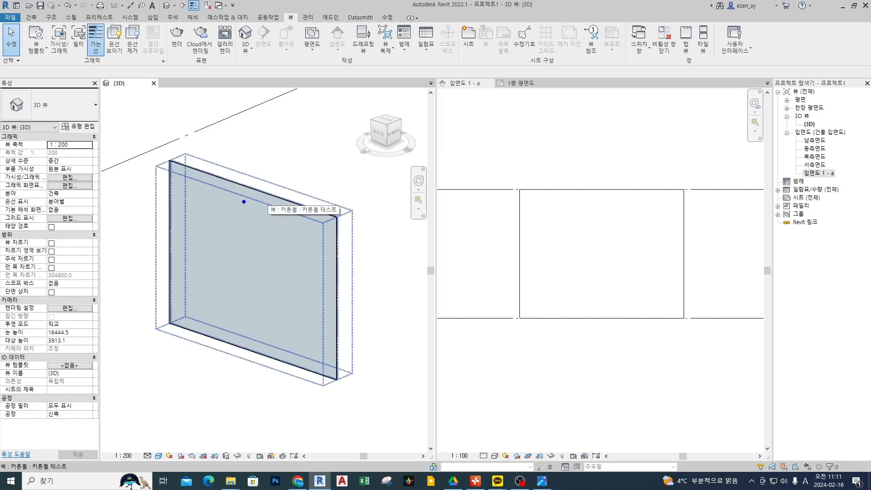
left_click_drag(213, 187, 239, 204)
mouse_move(229, 167)
left_mouse_down()
mouse_move(270, 178)
mouse_move(267, 194)
left_mouse_up()
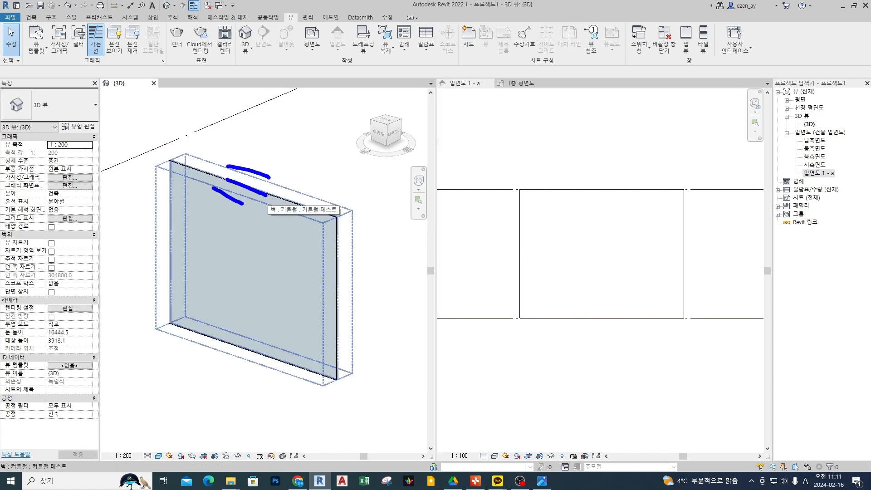
mouse_move(324, 217)
left_mouse_down()
mouse_move(318, 175)
mouse_move(289, 230)
left_mouse_up()
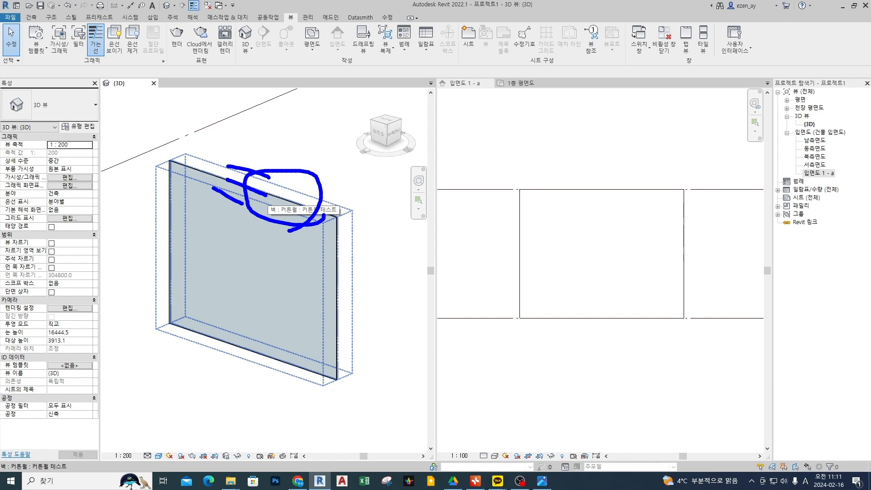
key("Escape")
Select the curtain wall in 입면도 1 - a to examine its extents, and deselect it.
left_click(622, 137)
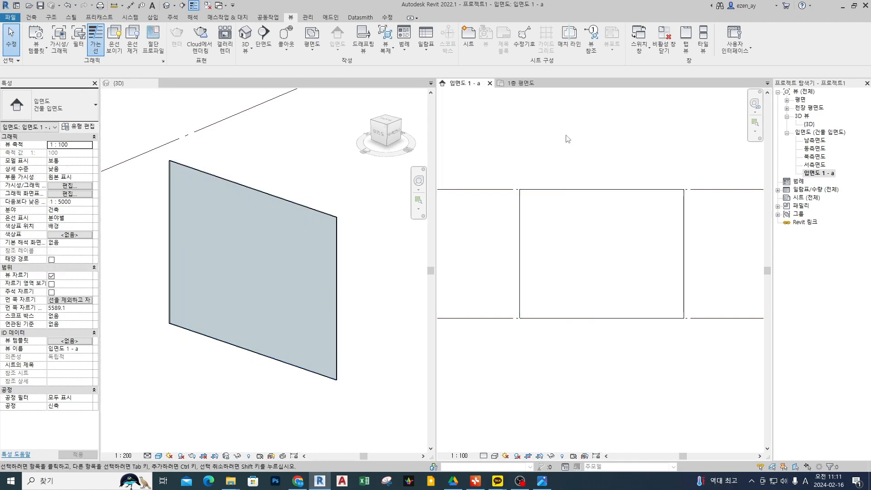
left_click(569, 218)
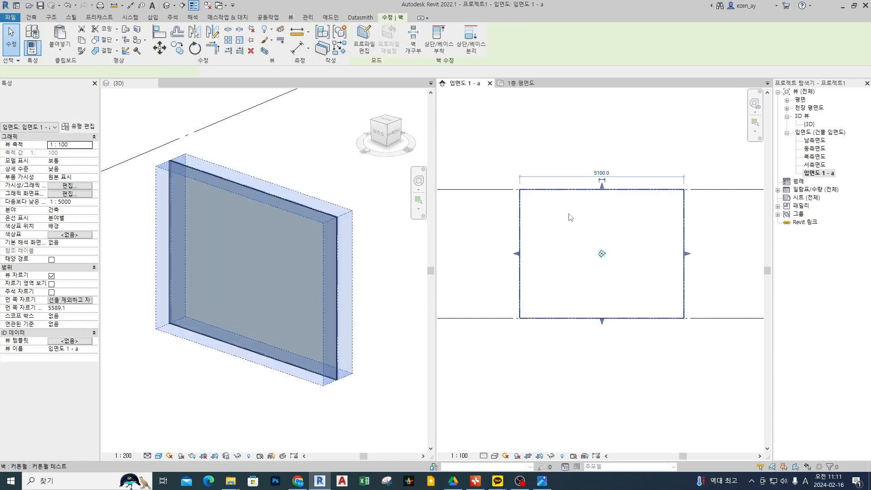
left_click(558, 169)
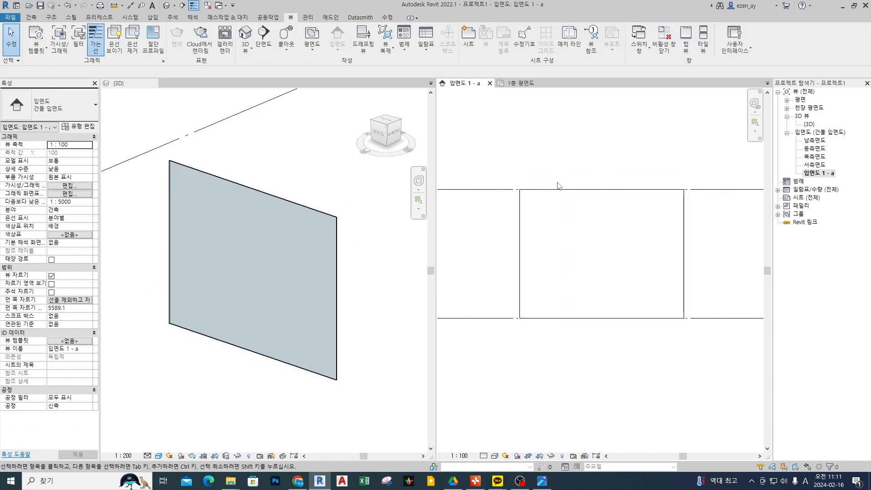
Sketch a vertical line on the elevation's curtain wall and link the Mullion (멀리언) command to it, and clear the annotations.
left_click(30, 17)
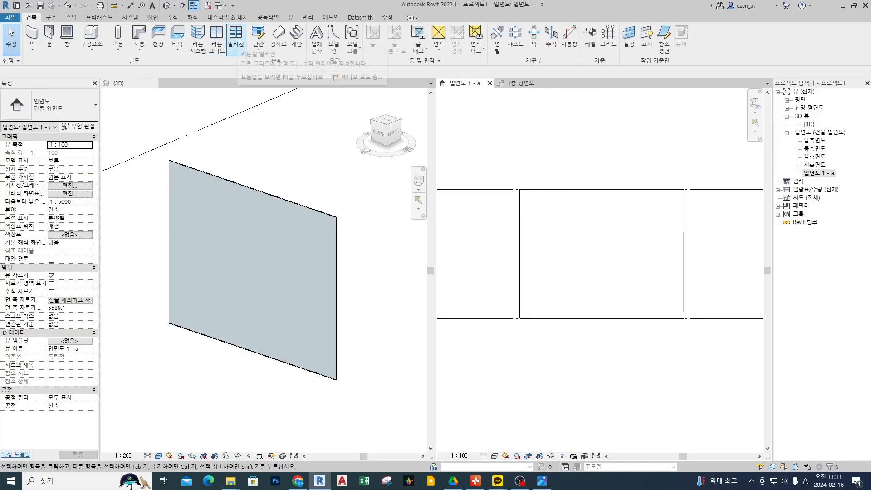
left_click_drag(578, 181, 573, 320)
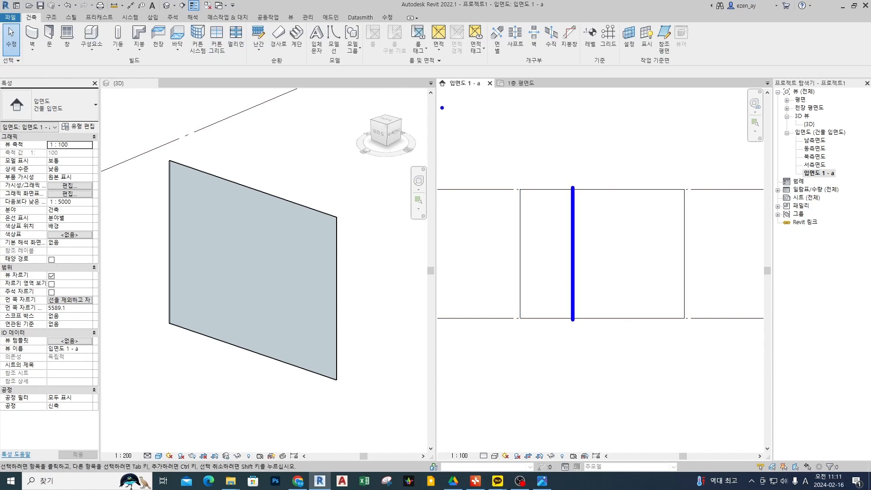
mouse_move(227, 48)
left_mouse_down()
mouse_move(504, 120)
mouse_move(553, 188)
mouse_move(548, 198)
left_mouse_up()
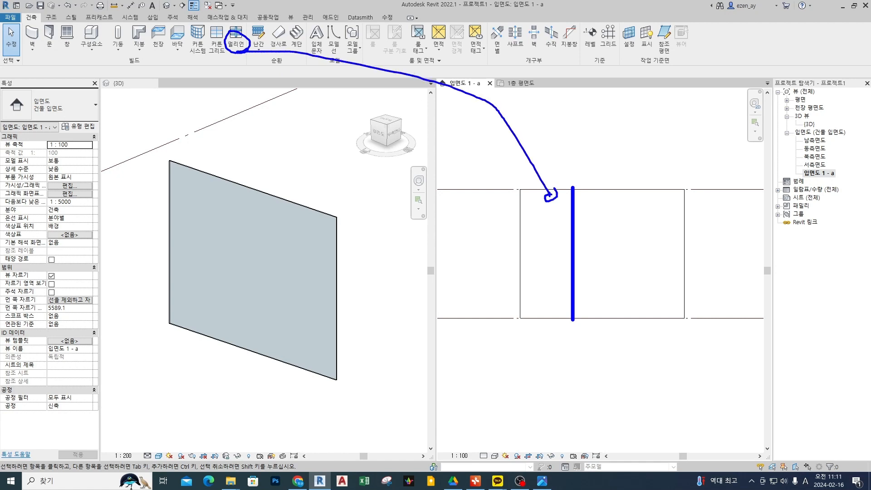
key("Escape")
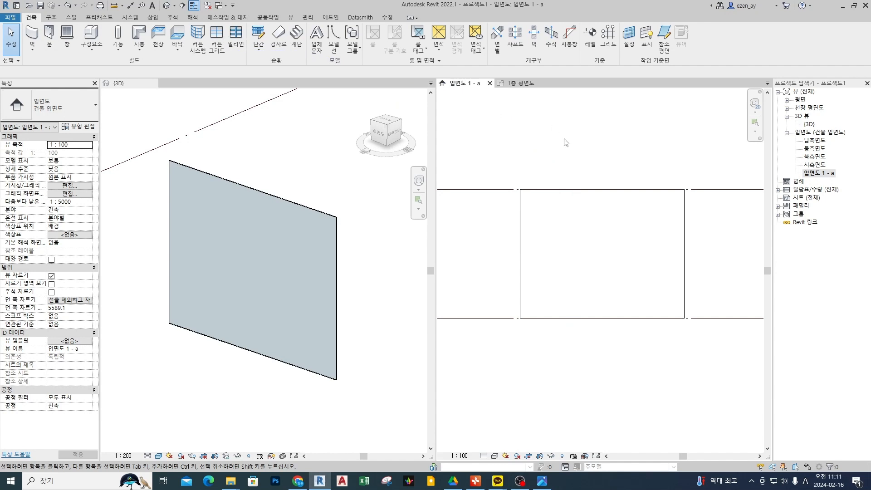
Mark the Curtain Grid (커튼 그리드) command, sketch a two-by-two set of grid lines on the 3D wall with a mullion arrow, and clear them.
scroll(581, 186, "up", 1)
left_click_drag(222, 54, 223, 28)
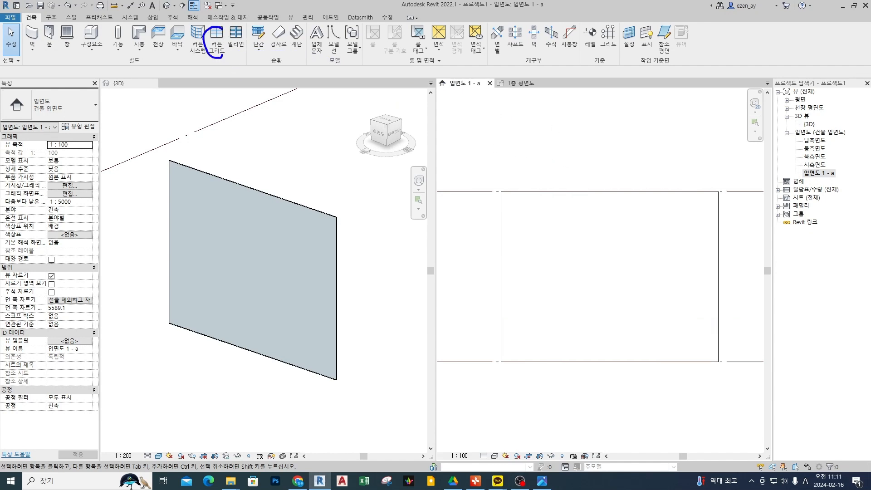
left_click_drag(212, 175, 212, 324)
left_click_drag(267, 192, 267, 337)
left_click_drag(182, 207, 345, 258)
left_click_drag(191, 252, 317, 293)
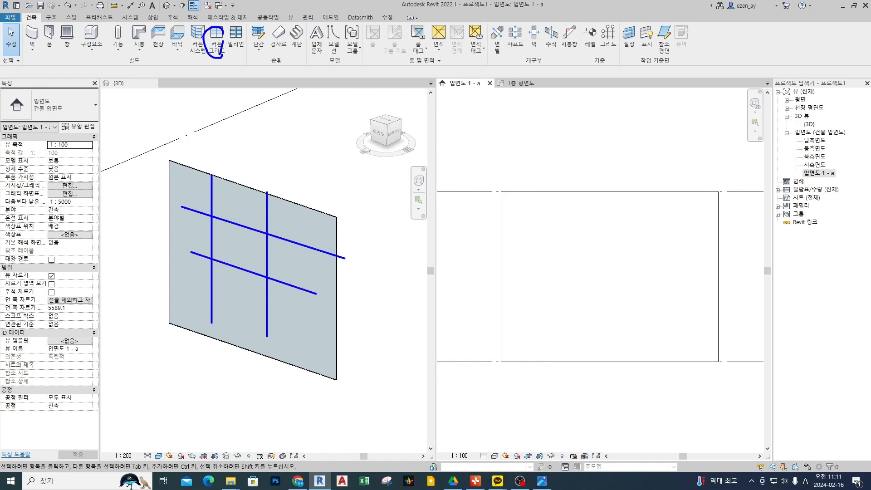
mouse_move(237, 216)
left_mouse_down()
mouse_move(240, 230)
mouse_move(246, 223)
left_mouse_up()
mouse_move(238, 46)
left_mouse_down()
mouse_move(286, 68)
mouse_move(244, 186)
mouse_move(249, 234)
left_mouse_up()
left_click(234, 214)
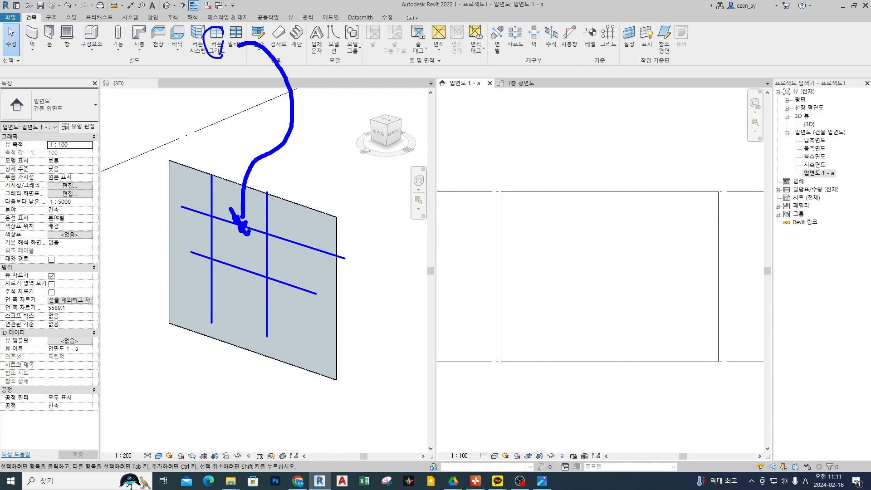
key("Escape")
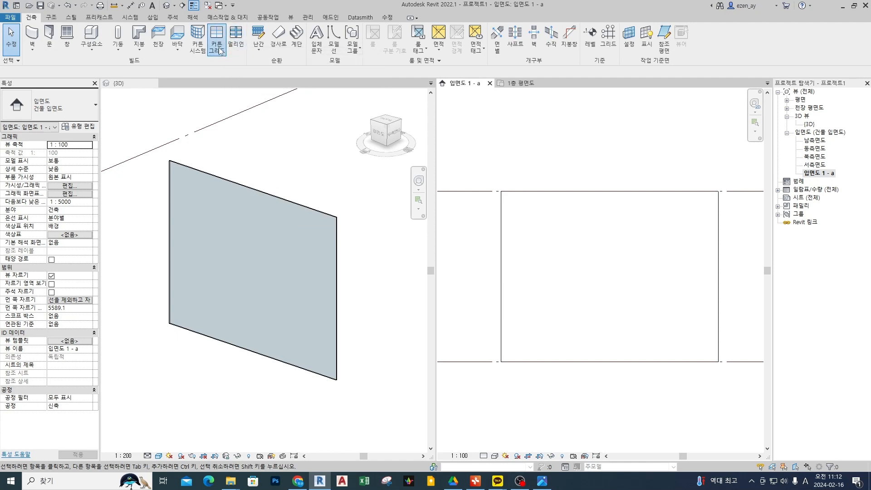
Mark the curtain wall's edges in 입면도 1 - a and place four vertical curtain grid lines about 1000 mm apart.
left_click(219, 47)
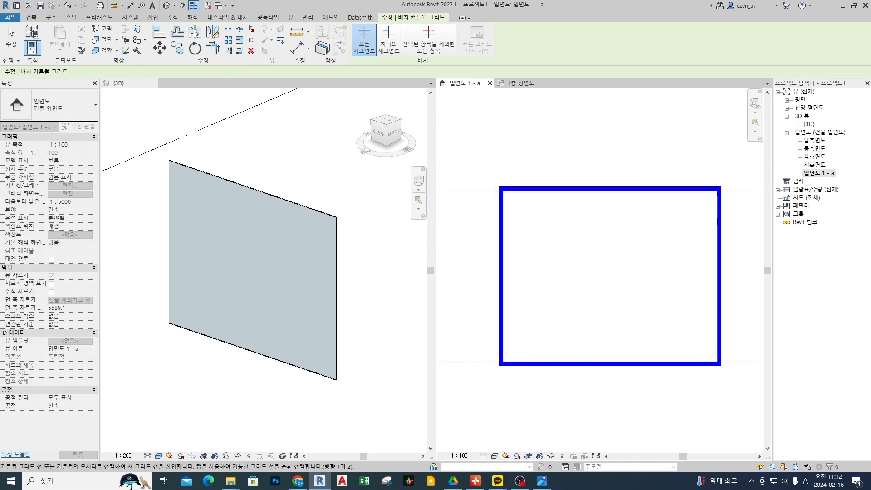
left_click_drag(490, 191, 490, 344, "shift")
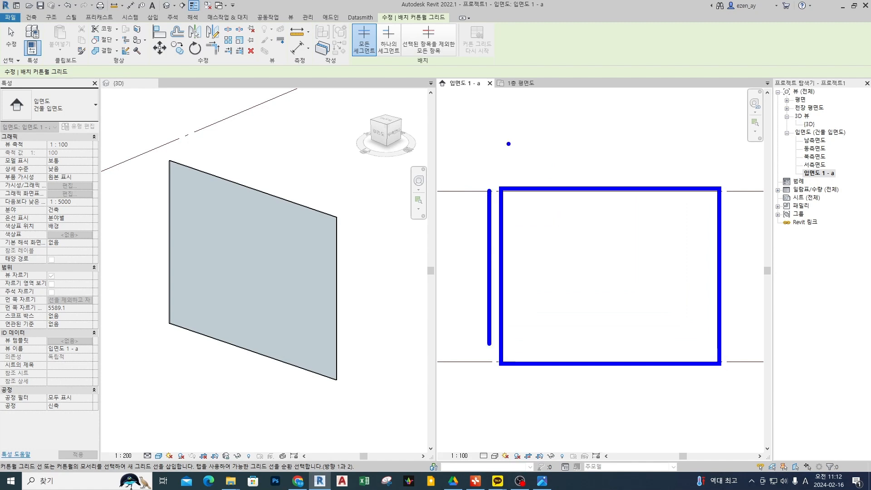
left_click_drag(501, 176, 755, 176)
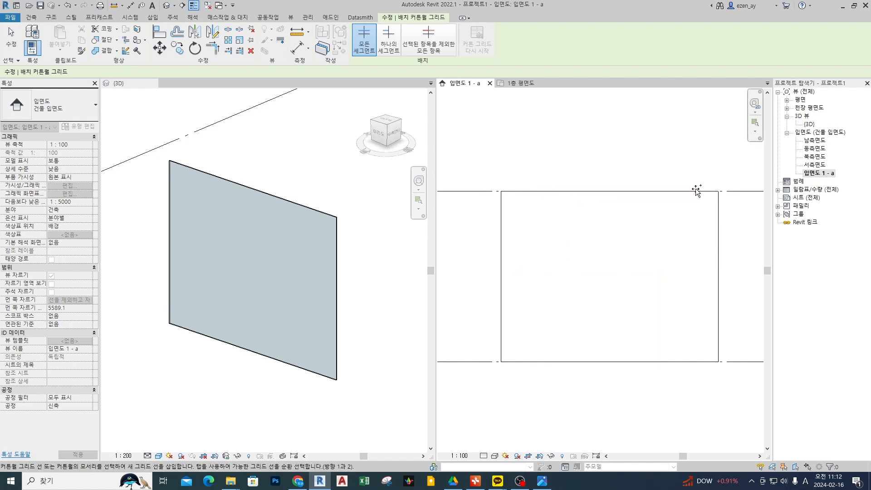
left_click(546, 193)
left_click(589, 193)
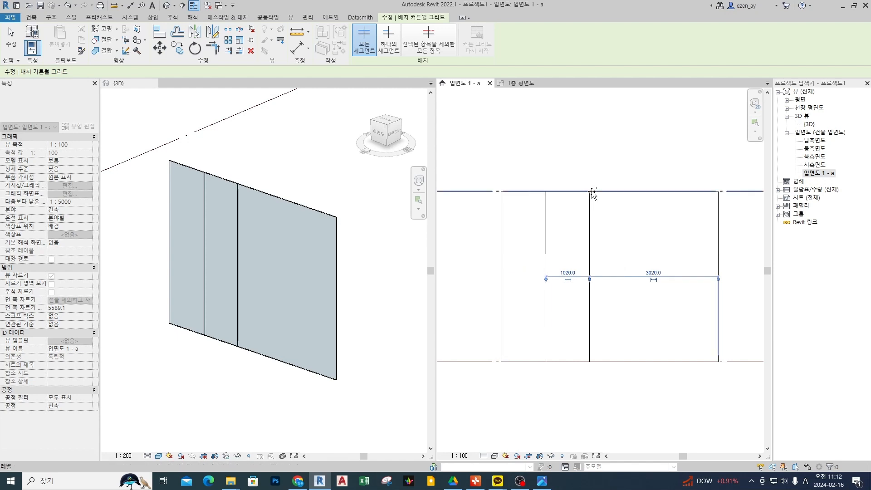
left_click(633, 192)
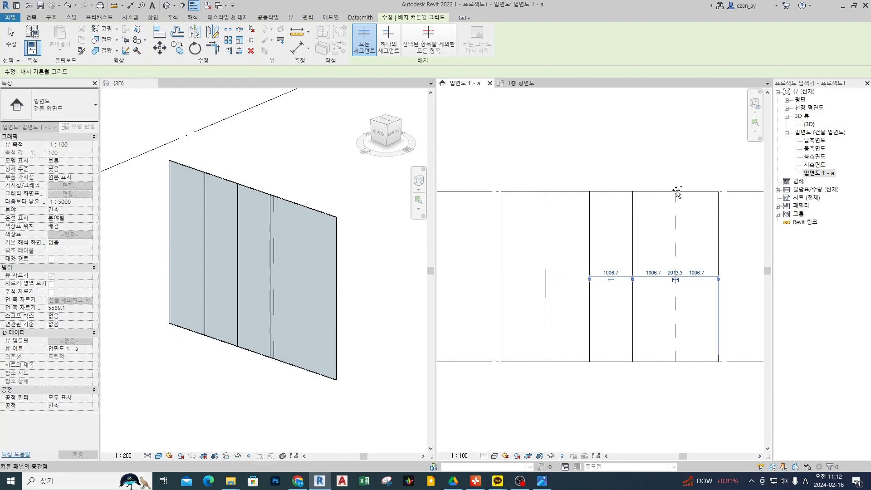
left_click(676, 193)
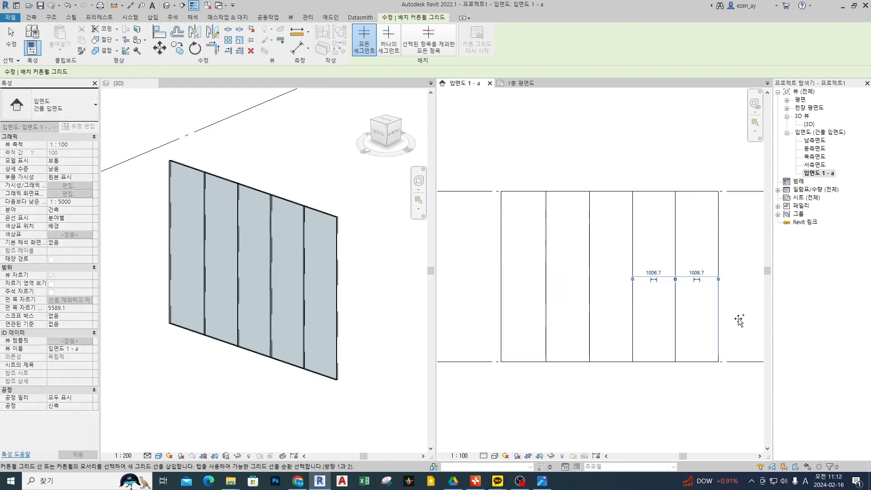
key("Escape")
key("Escape")
Select the last vertical grid line, circle its two spacing dimensions, and clear the marks and selection.
left_click(675, 296)
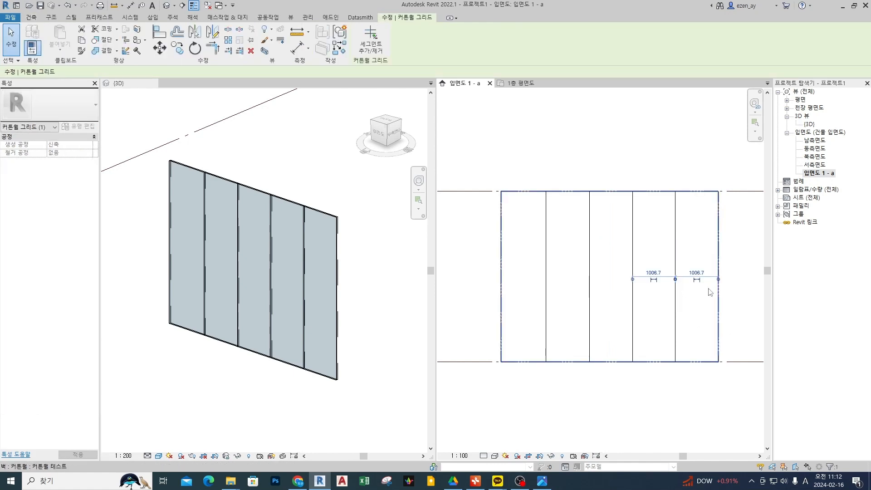
mouse_move(707, 282)
left_mouse_down()
mouse_move(704, 266)
mouse_move(691, 276)
left_mouse_up()
mouse_move(664, 278)
left_mouse_down()
mouse_move(658, 290)
mouse_move(655, 272)
left_mouse_up()
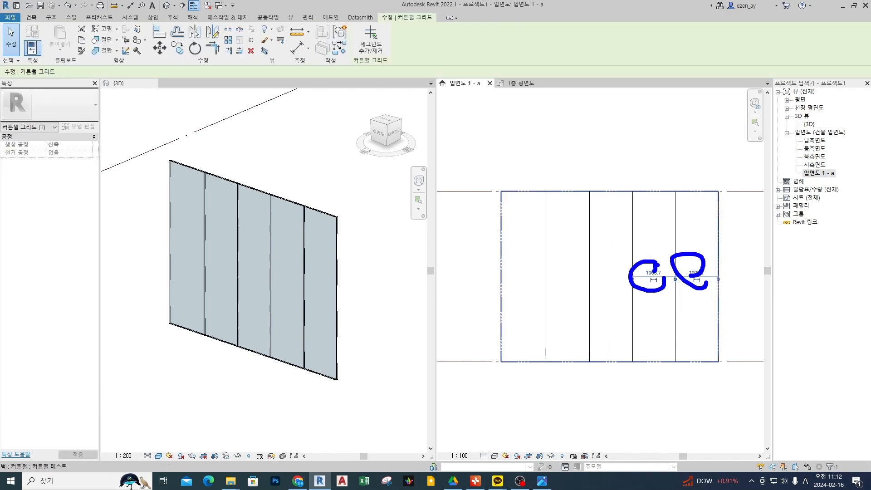
key("Escape")
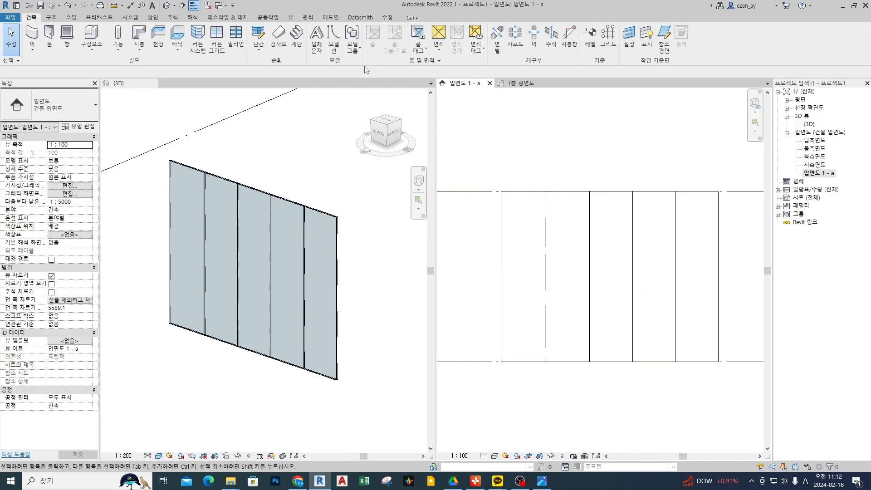
Place a horizontal curtain grid line across the wall and set its height above the wall's base to 2100 mm.
left_click(217, 37)
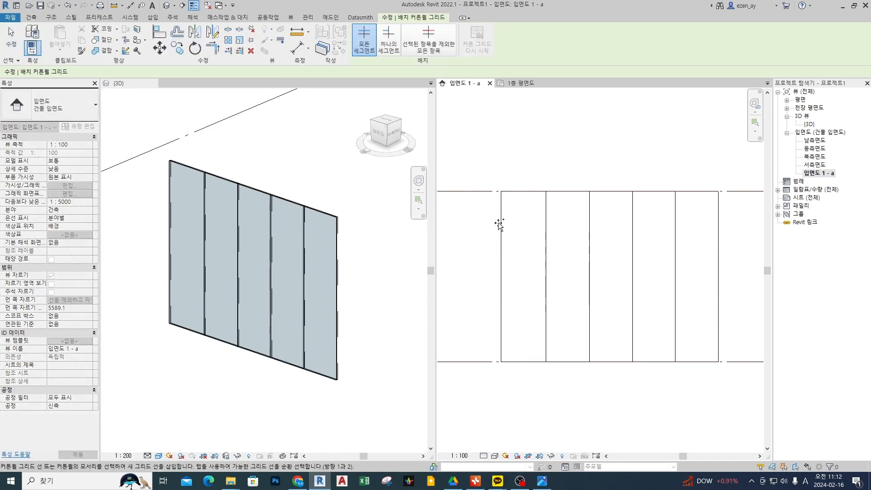
left_click(503, 269)
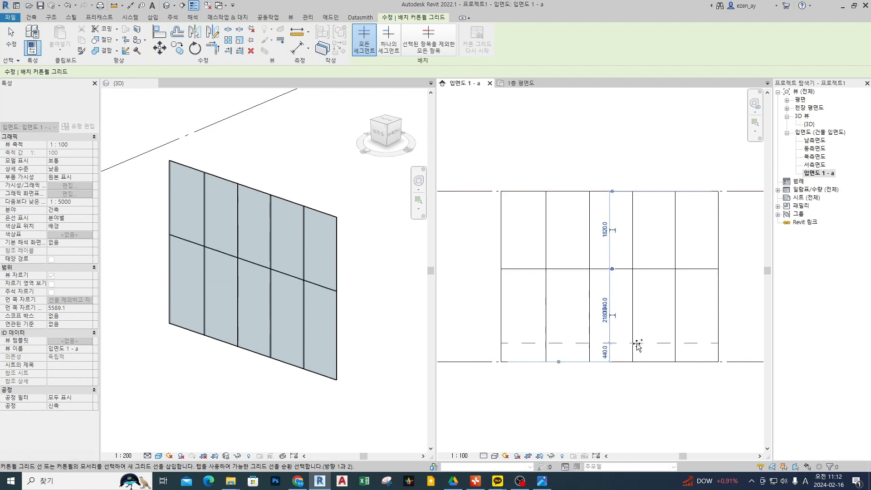
left_click(602, 320)
type("2")
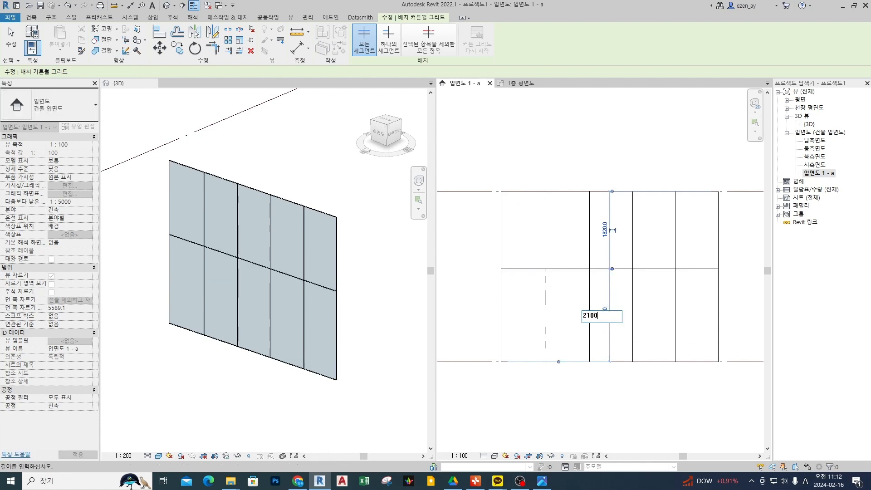
type("100")
key("Return")
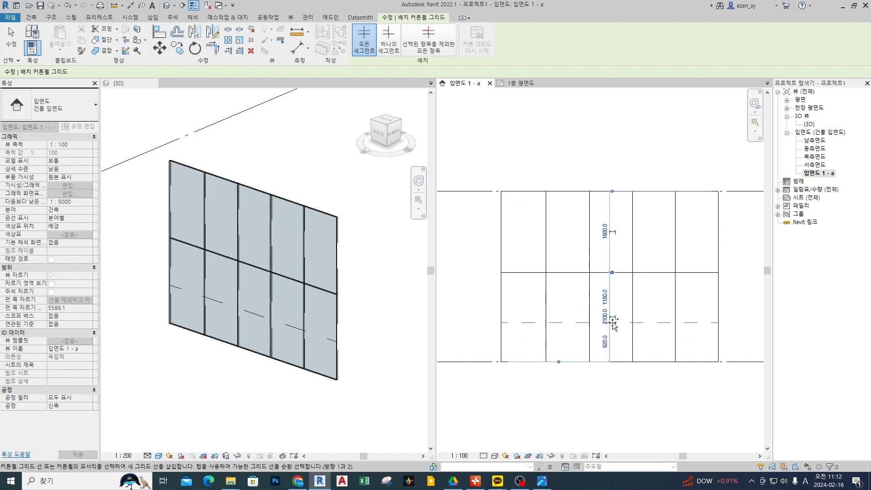
Place a second horizontal curtain grid line above the first and set the spacing between them to 600 mm.
left_click(511, 249)
left_click(606, 259)
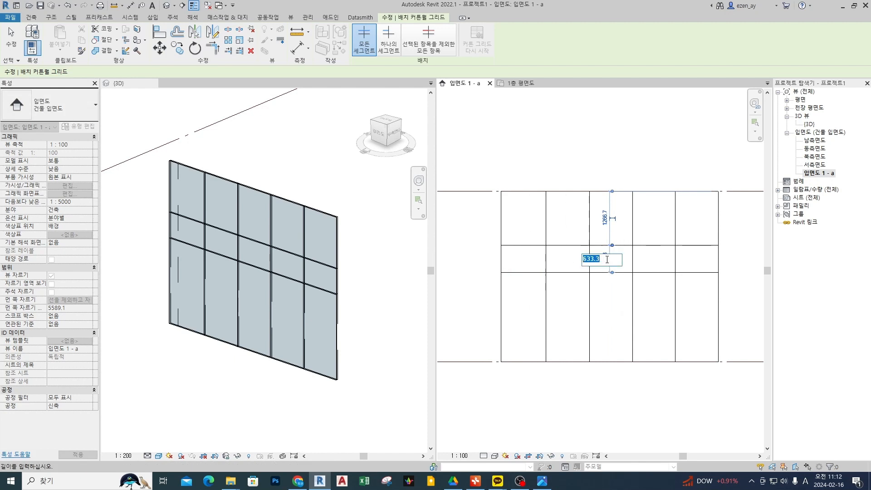
type("600")
key("Return")
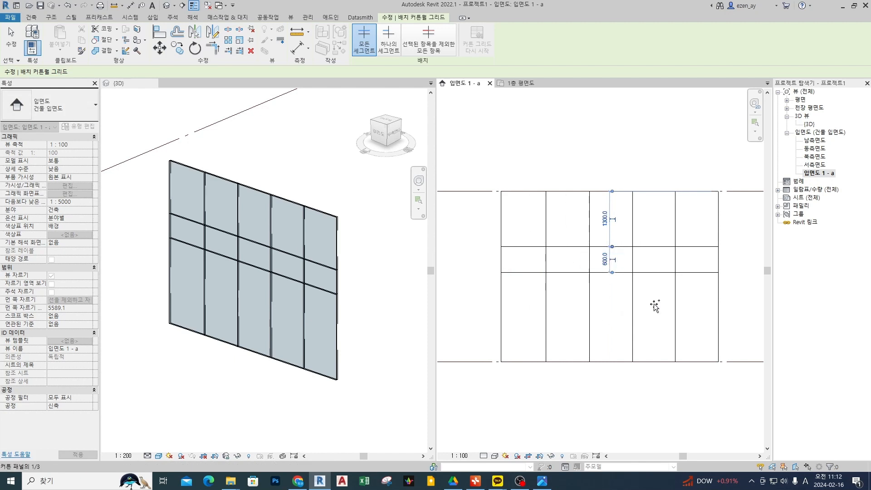
key("Escape")
key("Escape")
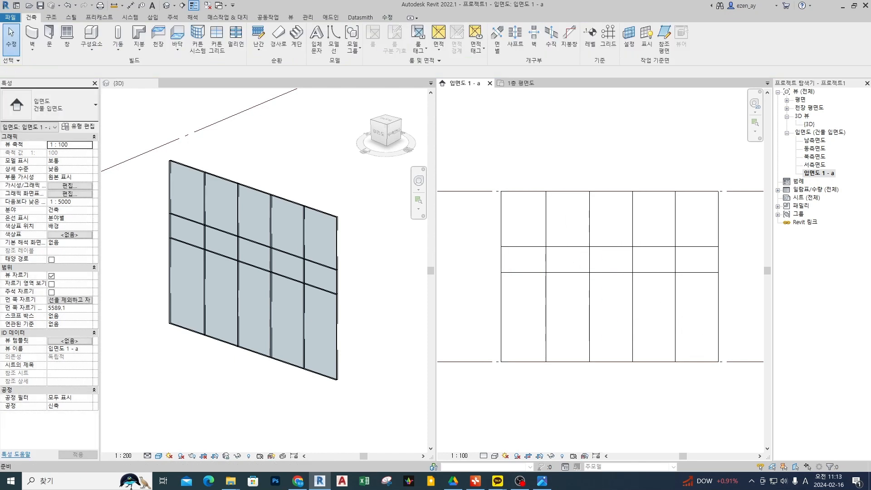
Place a chained aligned dimension above the curtain wall across both side edges and all four vertical grid lines.
key("d")
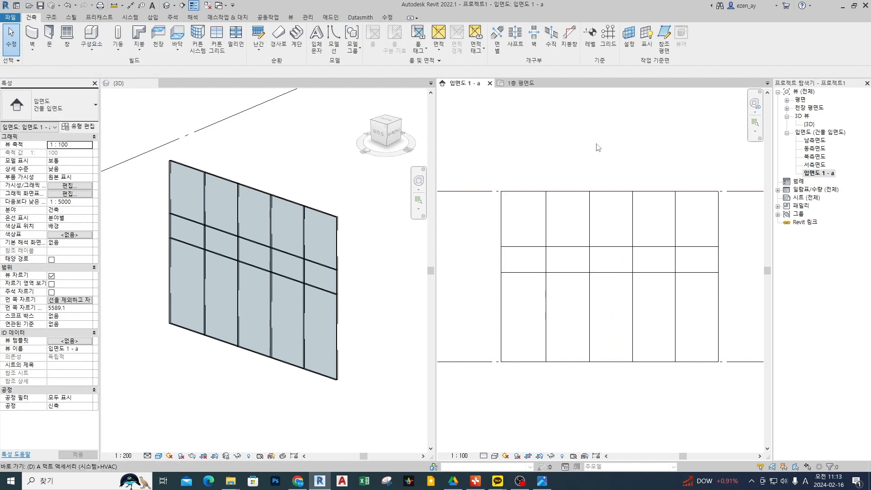
key("i")
left_click(502, 223)
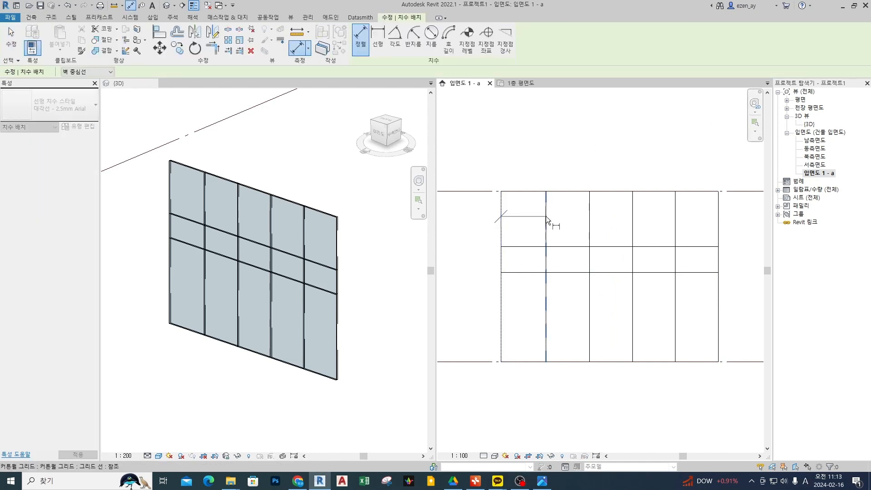
left_click(546, 216)
left_click(590, 216)
left_click(634, 222)
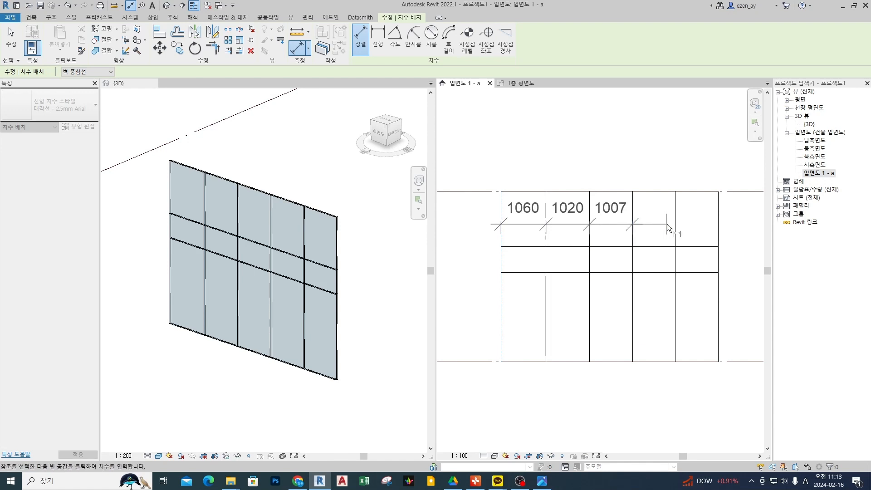
left_click(676, 225)
left_click(718, 227)
left_click(633, 148)
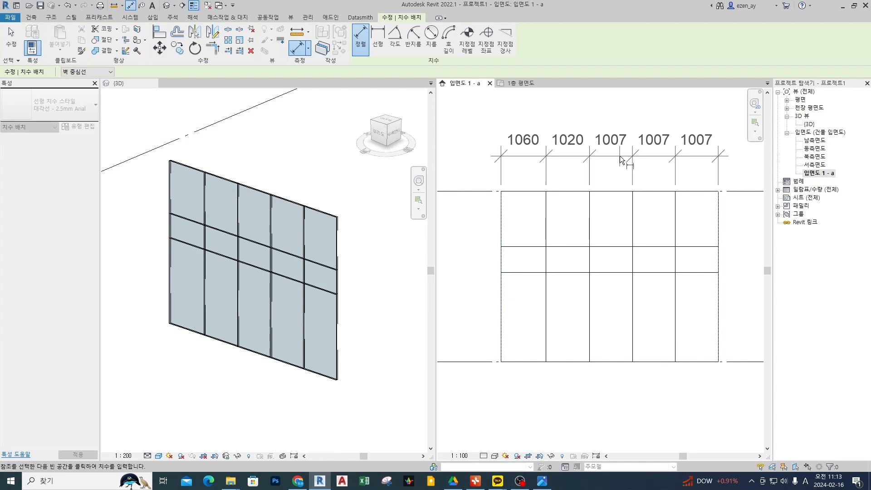
left_click(461, 153)
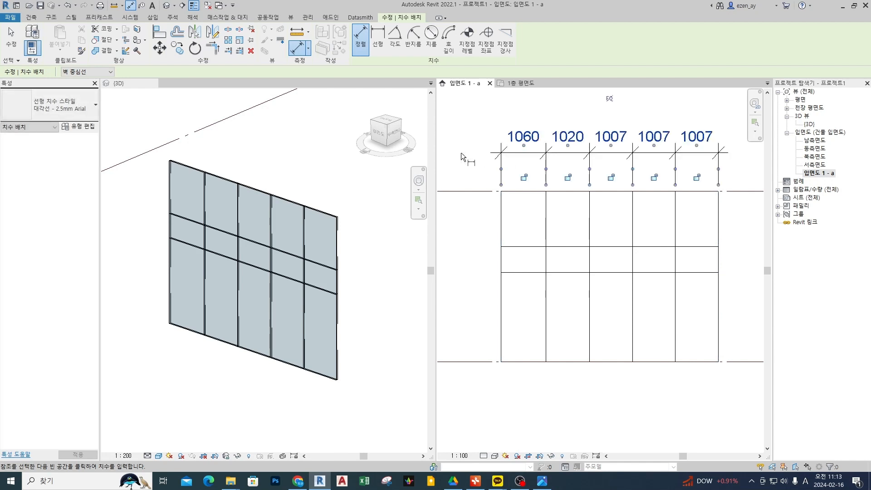
Apply the EQ constraint to the dimension chain to space the vertical grid lines equally, and end the dimension command.
left_click(609, 98)
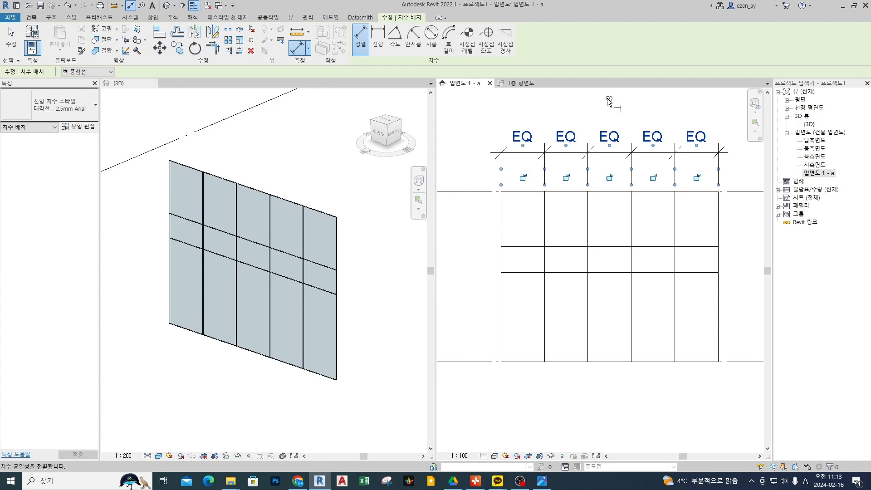
key("Escape")
key("Escape")
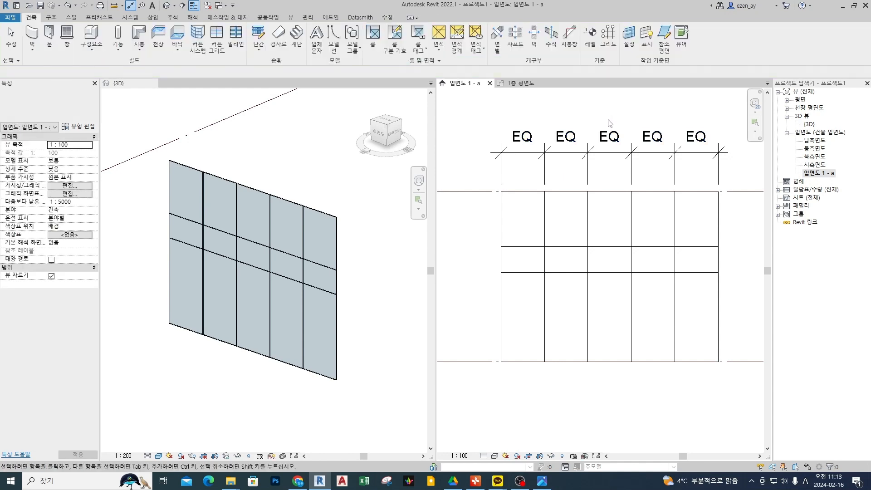
Select the EQ dimension and the lower horizontal grid line, mark the grid line's height and the EQ dimensions, and clear the marks.
left_click(612, 158)
left_click(580, 272)
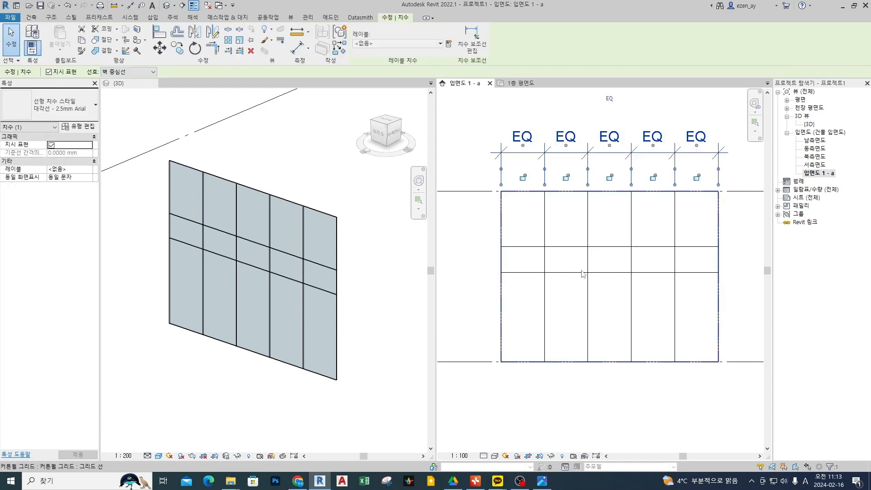
mouse_move(624, 336)
left_mouse_down()
mouse_move(581, 328)
mouse_move(634, 320)
left_mouse_up()
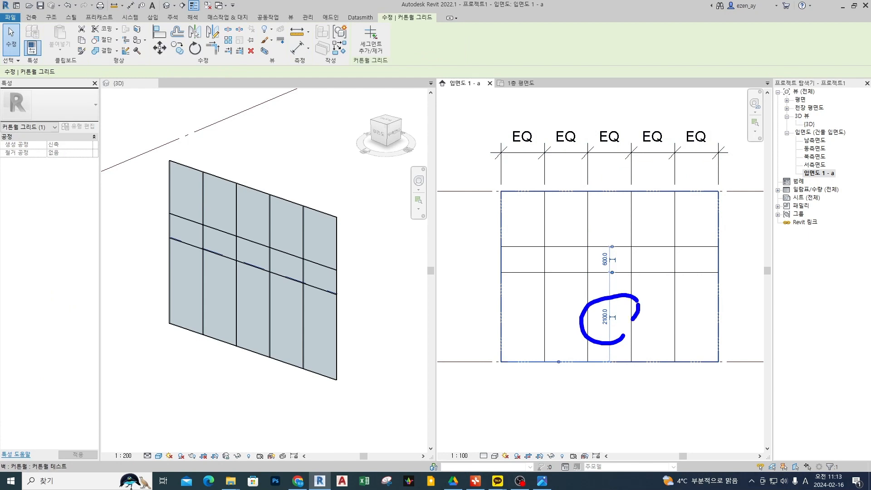
mouse_move(500, 141)
left_mouse_down()
mouse_move(504, 152)
mouse_move(726, 151)
mouse_move(725, 171)
left_mouse_up()
key("Escape")
key("Escape")
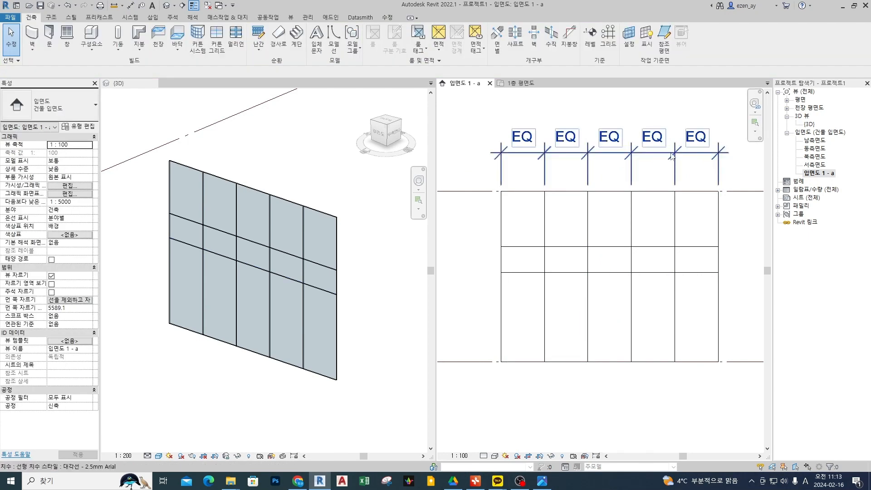
Delete the EQ dimension chain above the wall and remove its constraints from the grid lines.
left_click(673, 156)
key("Delete")
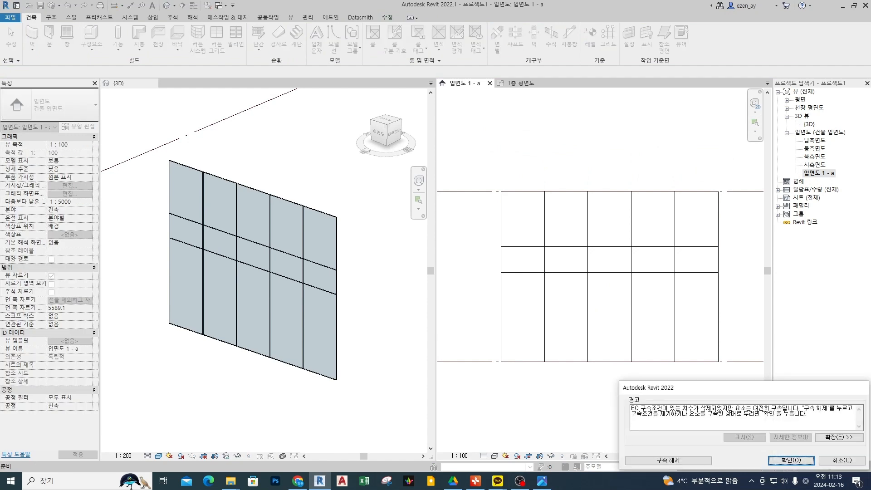
left_click(686, 462)
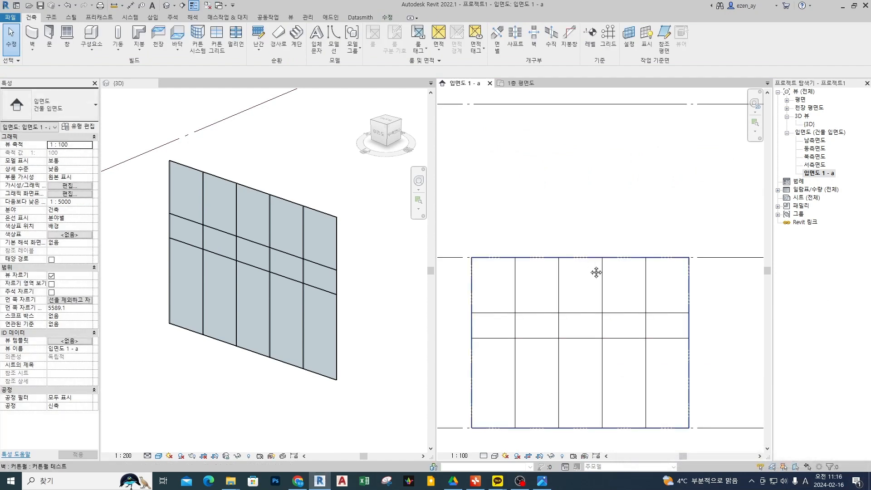
Outline the two bottom-row panels in the third and fourth bays, annotate them with arrows, and clear the marks.
middle_click_drag(587, 272, 619, 205)
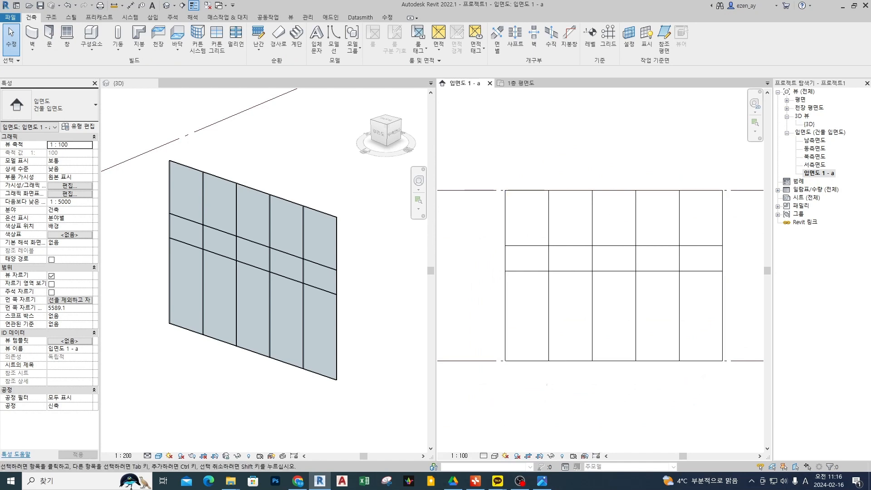
mouse_move(646, 309)
left_mouse_down()
mouse_move(619, 308)
mouse_move(650, 332)
left_mouse_up()
left_click_drag(593, 273, 678, 361)
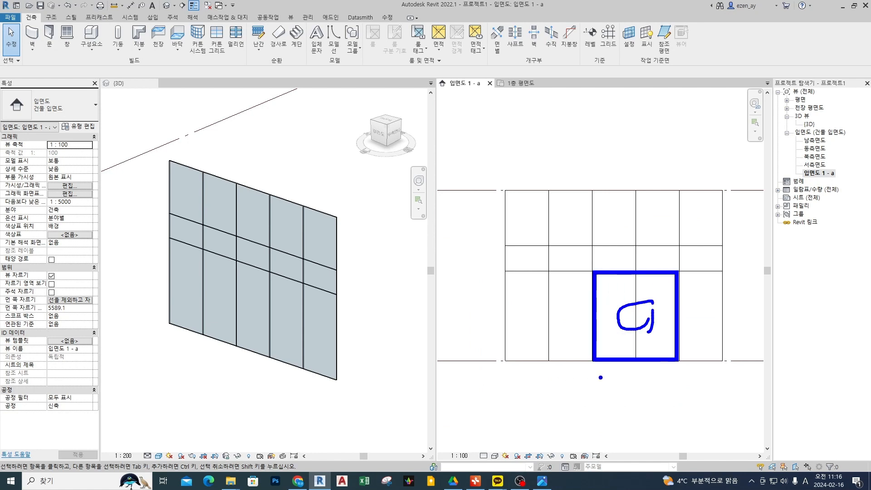
mouse_move(601, 376)
left_mouse_down()
mouse_move(633, 331)
mouse_move(629, 347)
mouse_move(666, 342)
mouse_move(668, 349)
left_mouse_up()
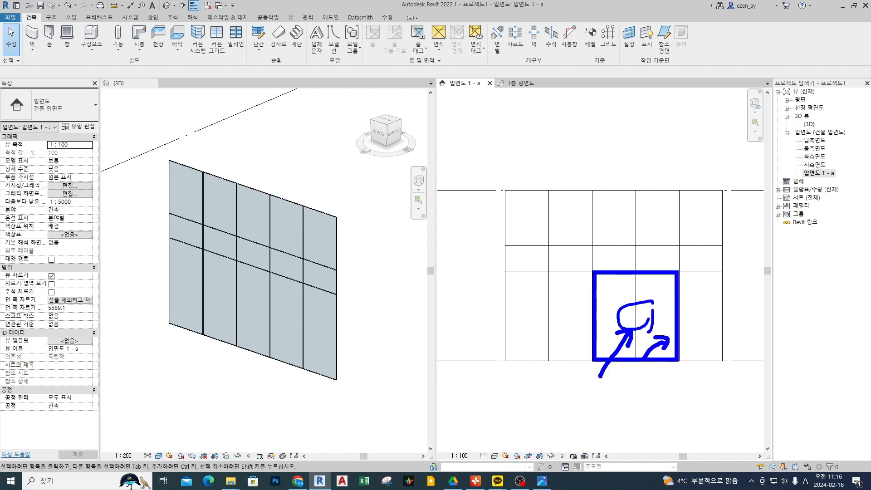
key("Escape")
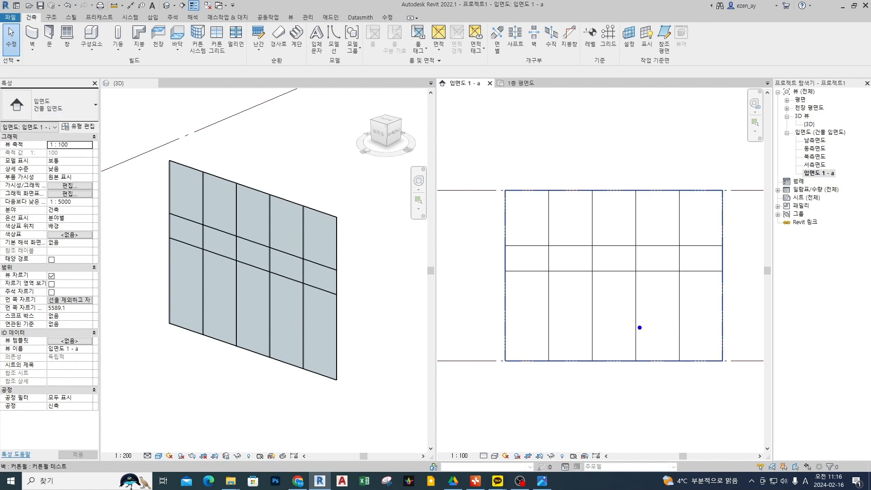
Mark the bottom segment of the third vertical grid line and outline the first two middle-row panels, clearing the marks.
mouse_move(636, 286)
left_mouse_down()
mouse_move(635, 324)
mouse_move(627, 322)
mouse_move(644, 329)
left_mouse_up()
key("Escape")
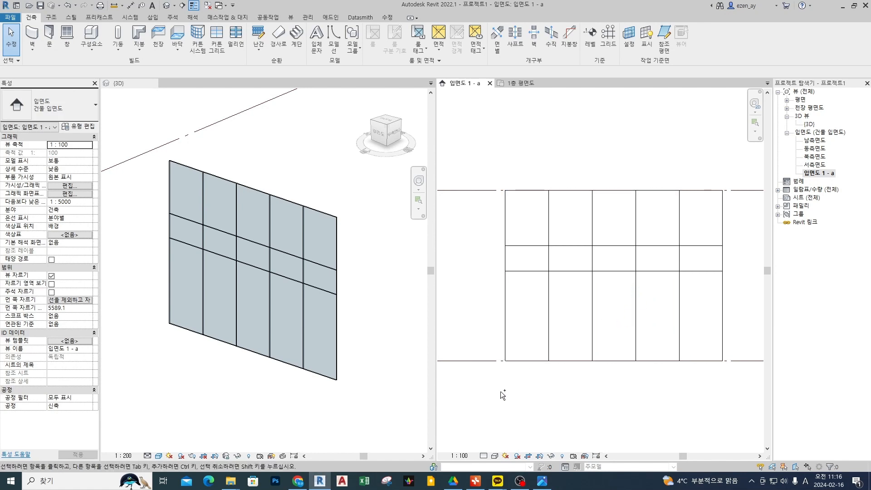
left_click_drag(528, 250, 590, 269)
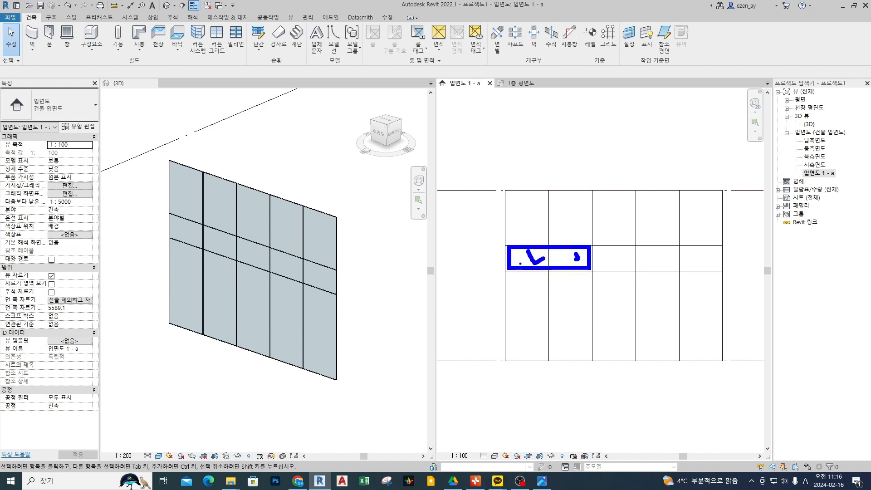
mouse_move(512, 264)
left_mouse_down()
mouse_move(549, 250)
mouse_move(578, 259)
left_mouse_up()
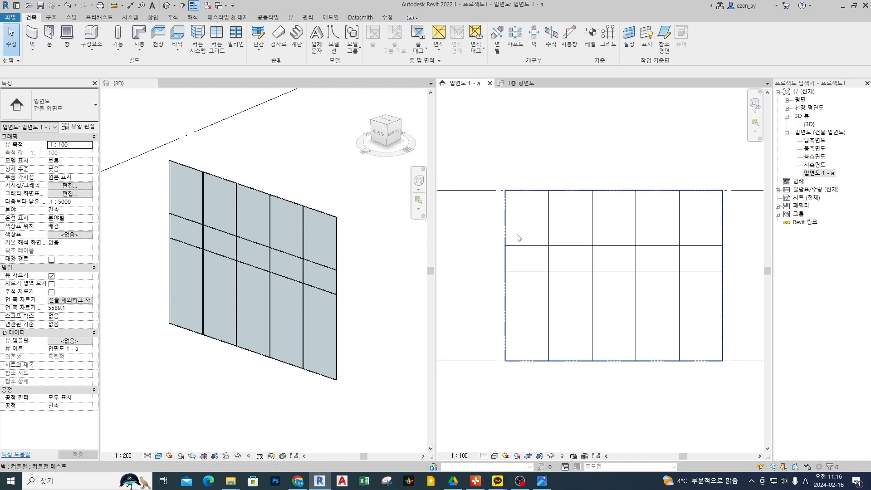
Examine a grid line intersection and the wall's top edge up close in the 3D view, marking the thickness there.
scroll(254, 254, "up", 10)
scroll(268, 263, "up", 2)
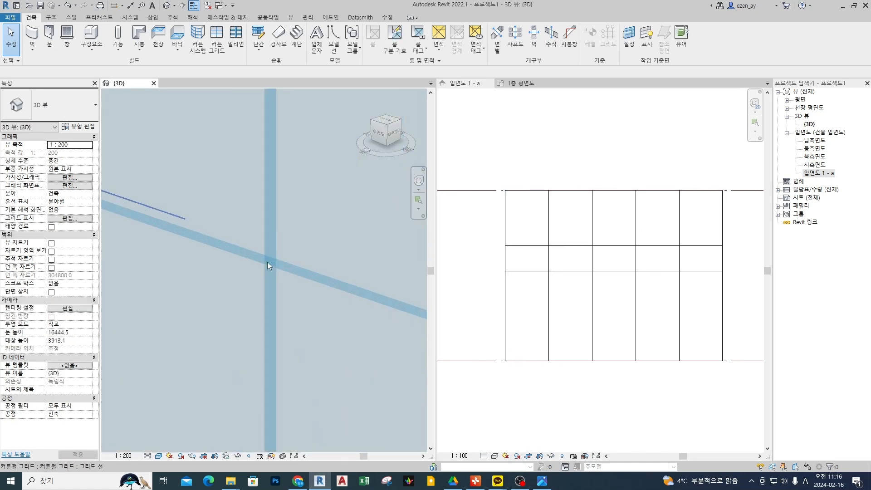
scroll(268, 262, "down", 8)
scroll(299, 199, "up", 5)
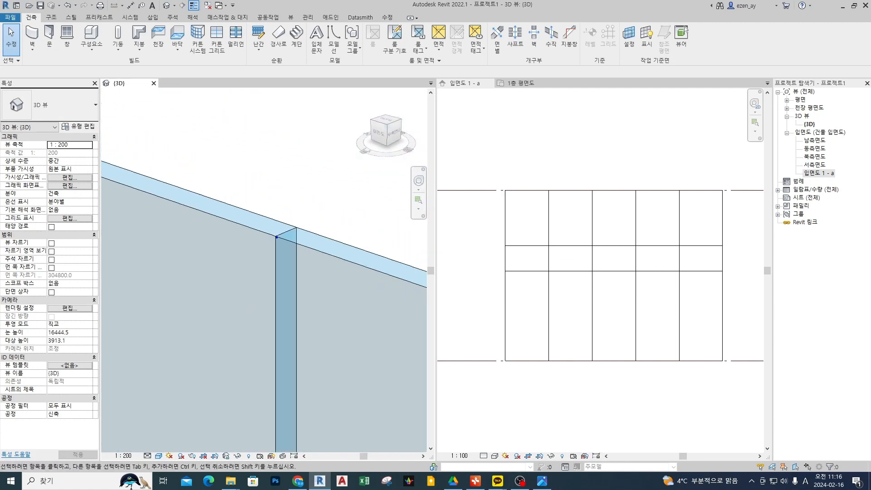
left_click_drag(277, 237, 311, 225)
scroll(311, 228, "down", 5)
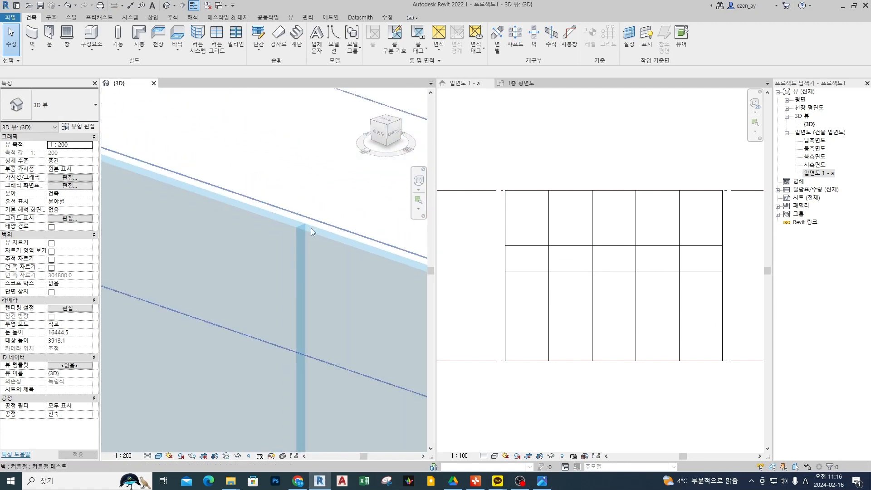
scroll(316, 196, "down", 2)
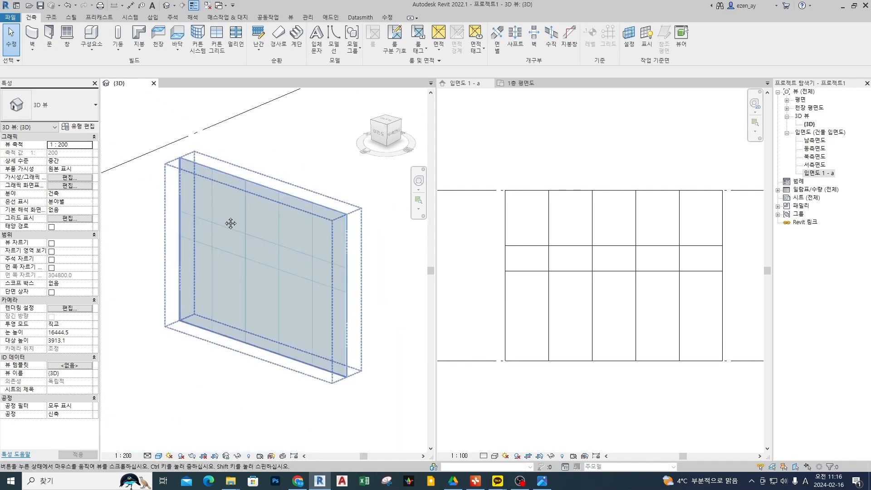
mouse_move(166, 245)
left_mouse_down()
mouse_move(210, 222)
mouse_move(161, 212)
mouse_move(277, 242)
mouse_move(233, 238)
left_mouse_up()
key("Escape")
Select the third vertical curtain grid line in 입면도 1 - a.
left_click(635, 276)
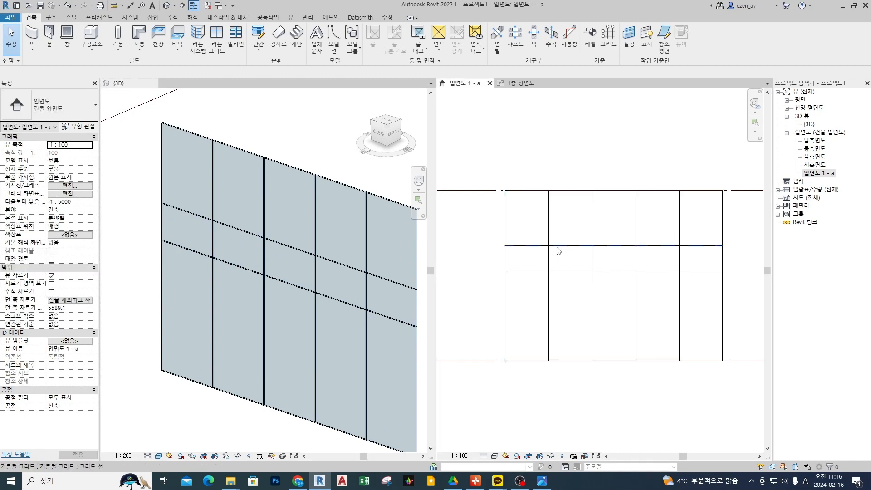
left_click(637, 323)
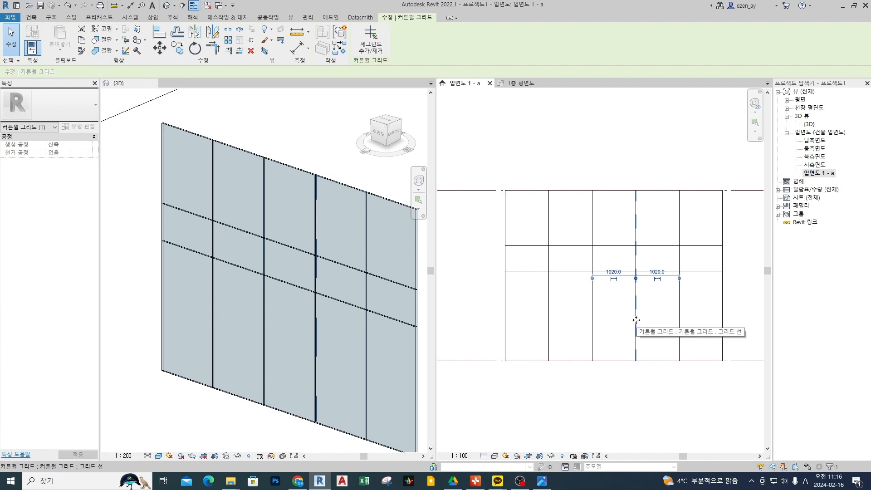
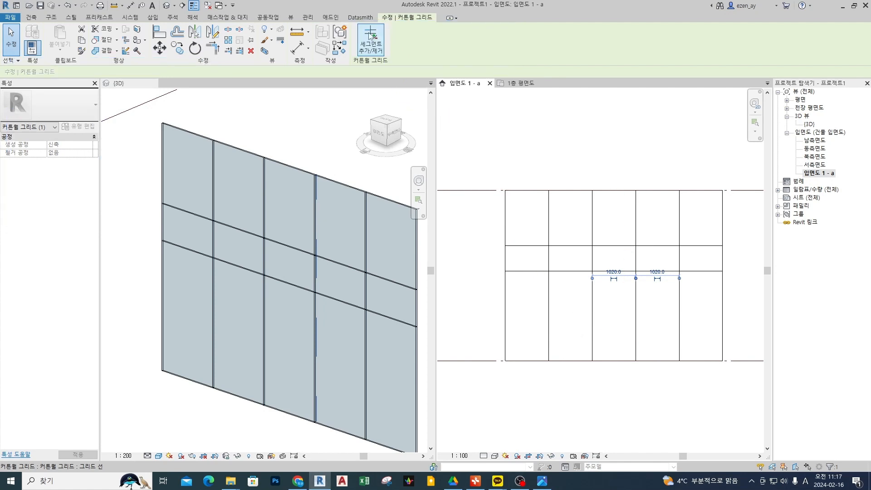
Remove the bottom-row segment of the third vertical curtain grid line to merge the two adjoining panels.
left_click(371, 36)
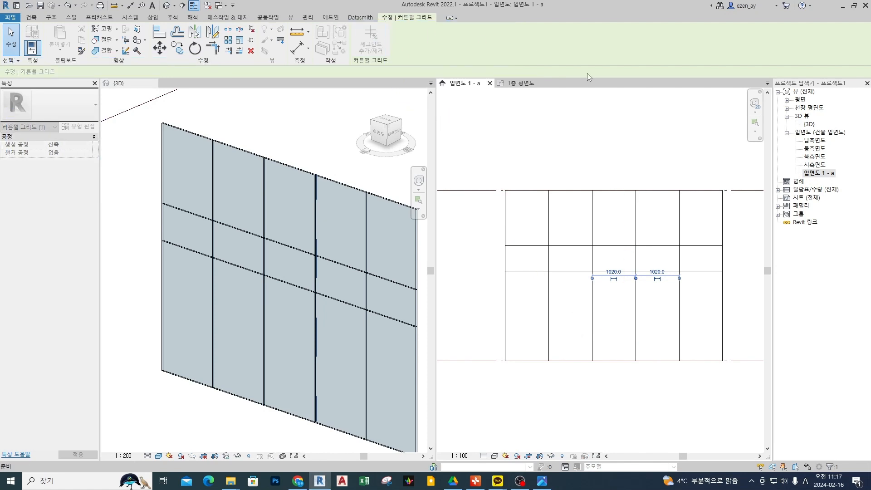
left_click(637, 311)
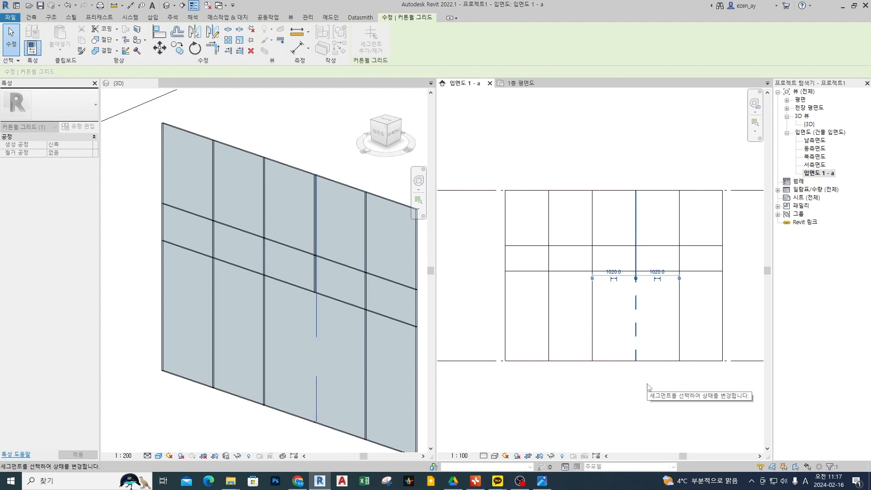
scroll(320, 363, "up", 5)
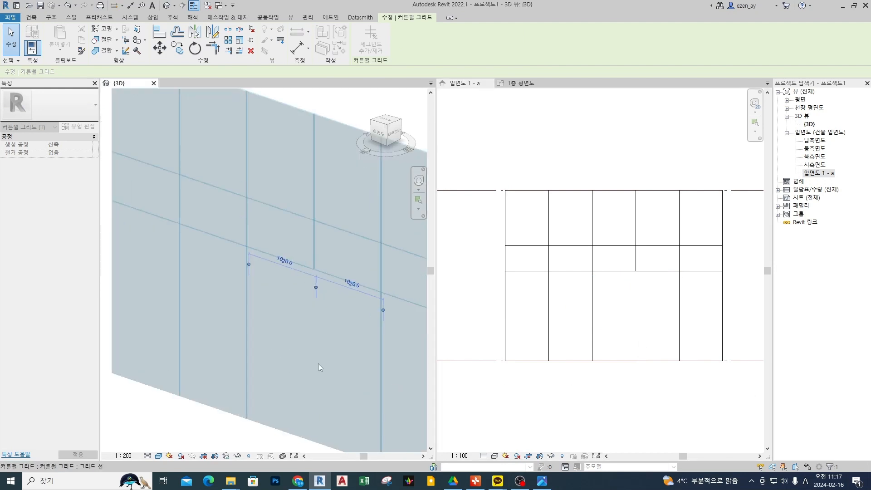
left_click(633, 412)
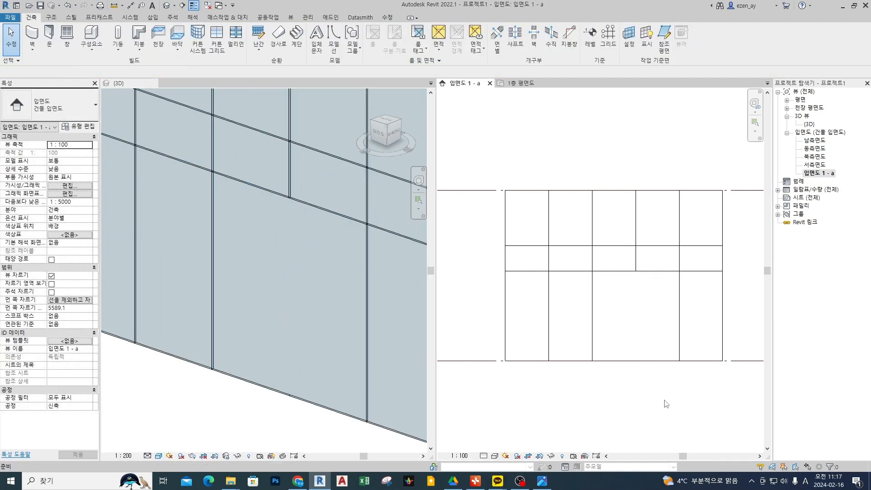
Mark the removed bottom segment of the third vertical grid line and outline the merged panel, clearing the marks.
left_click_drag(637, 275, 636, 347)
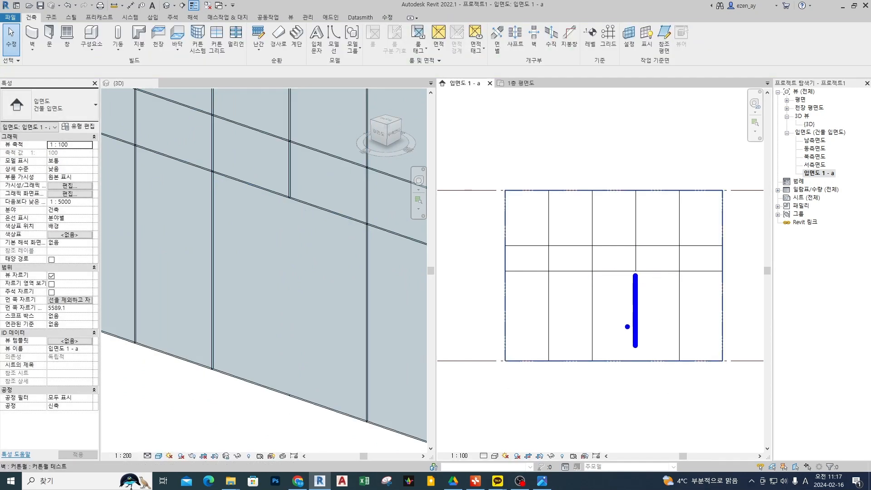
key("Escape")
left_click_drag(597, 274, 680, 364)
key("Escape")
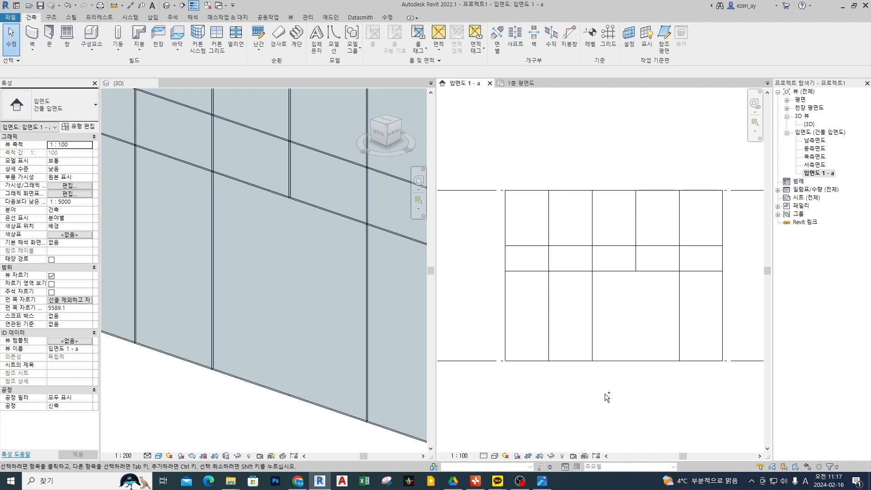
Mark the middle-row segment of the first vertical grid line and remove it with the add/remove segments command.
left_click_drag(549, 249, 550, 264)
key("Escape")
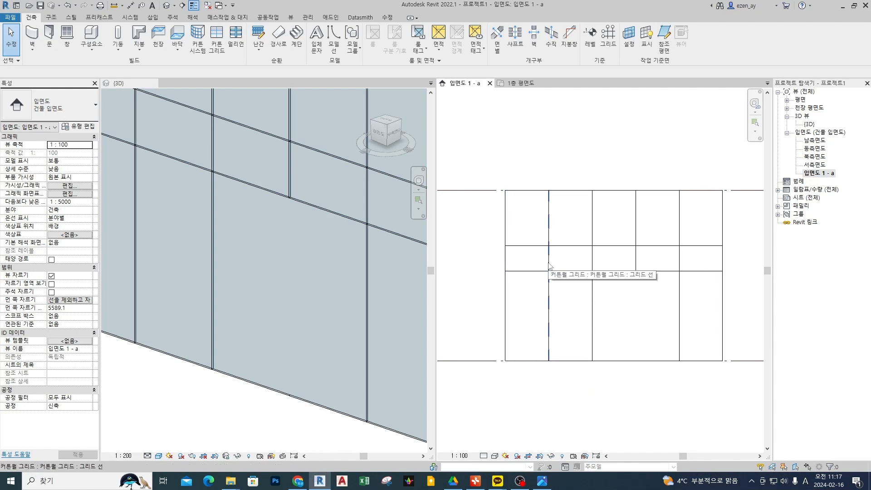
left_click(554, 272)
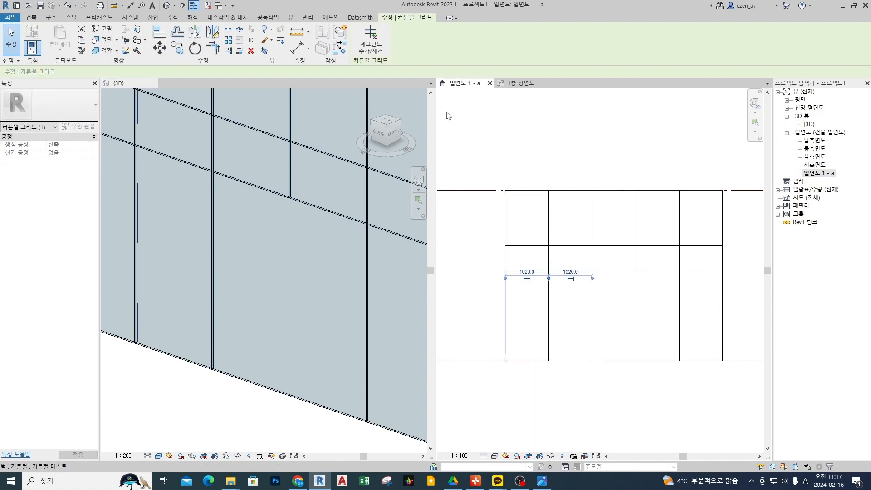
left_click(370, 41)
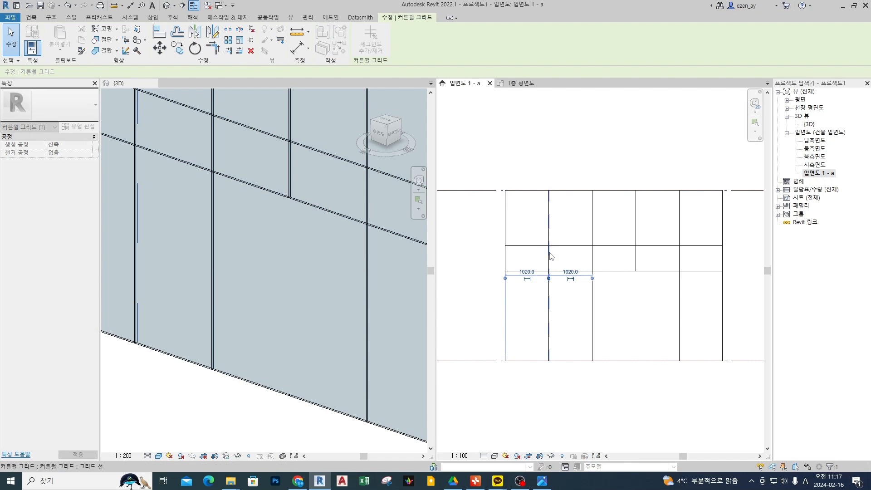
key("Escape")
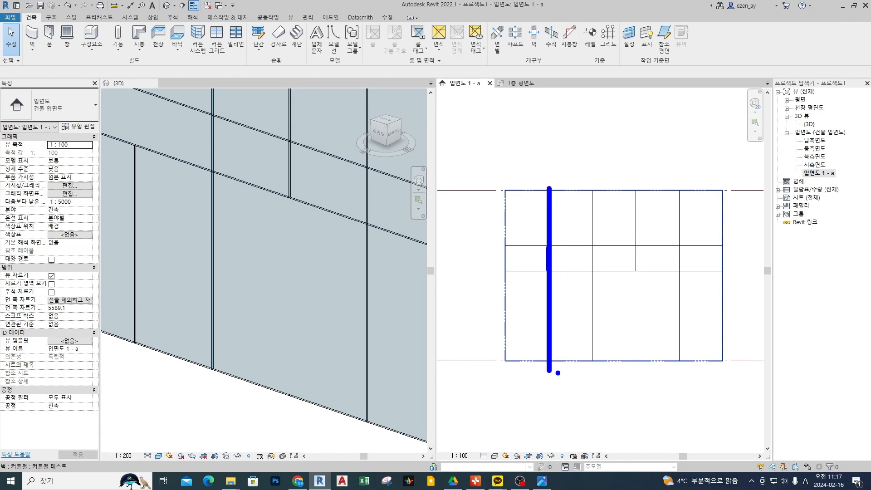
Restore the middle-row segment of the first vertical grid line, toggling it off and on again.
left_click(551, 290)
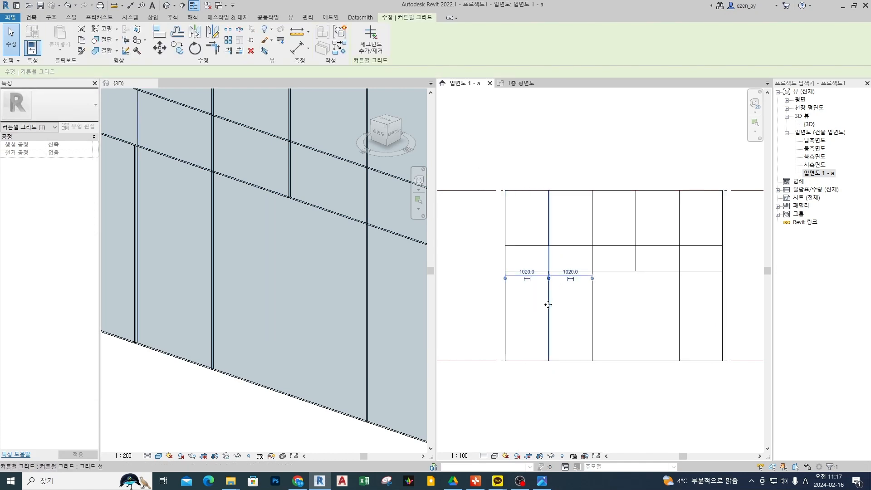
left_click(375, 44)
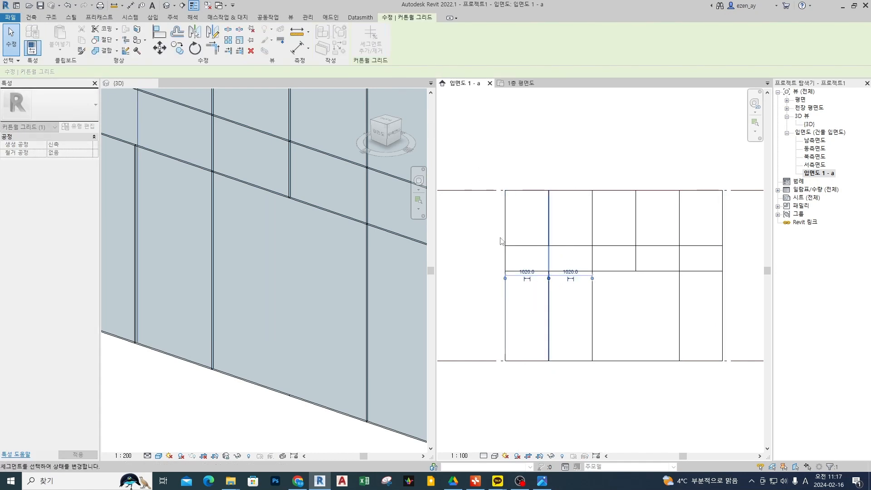
left_click(550, 255)
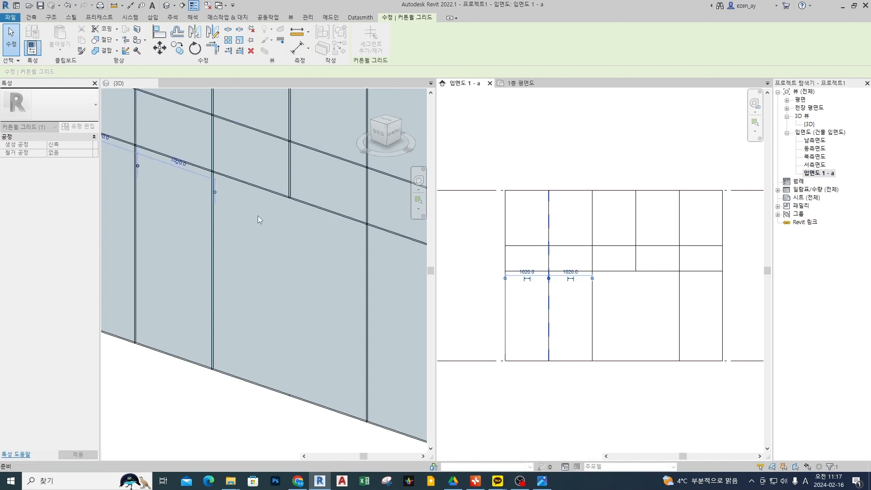
middle_click_drag(229, 213, 304, 315)
left_click(550, 263)
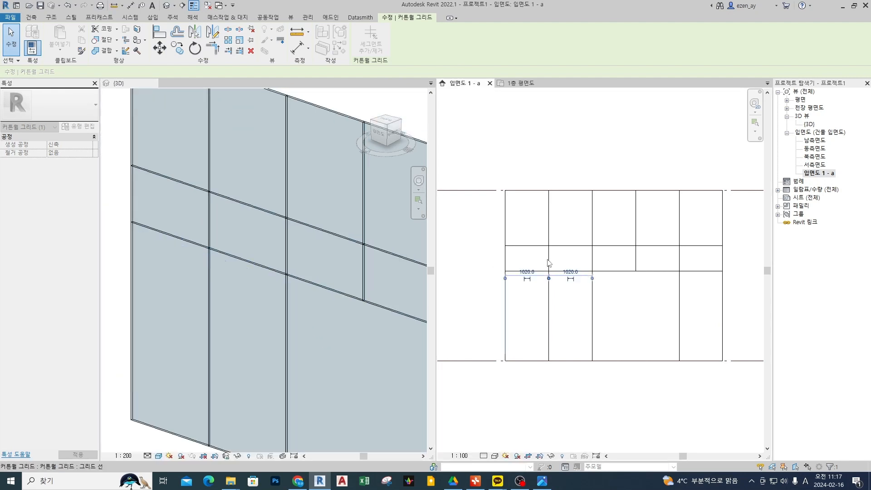
left_click(551, 261)
left_click(550, 255)
left_click(551, 257)
left_click(551, 257)
left_click(557, 168)
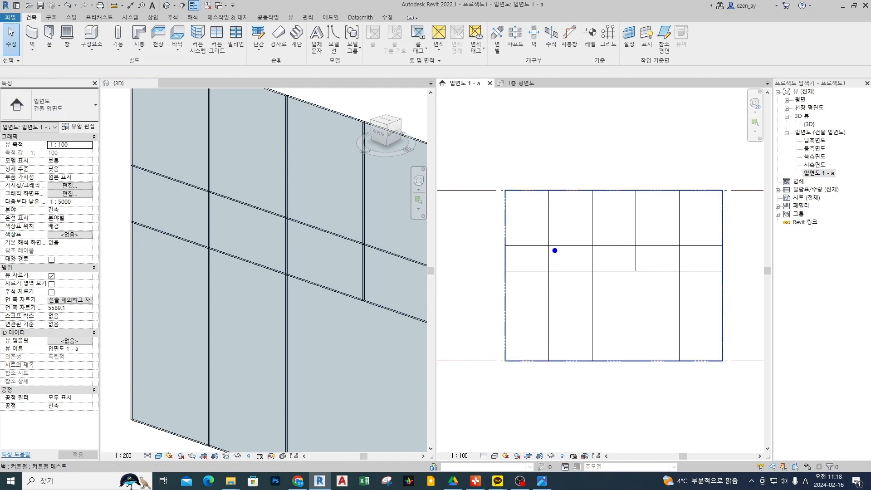
Remove the first vertical grid line's middle-row segment so the first two middle-row panels form one.
left_click_drag(554, 251, 552, 262)
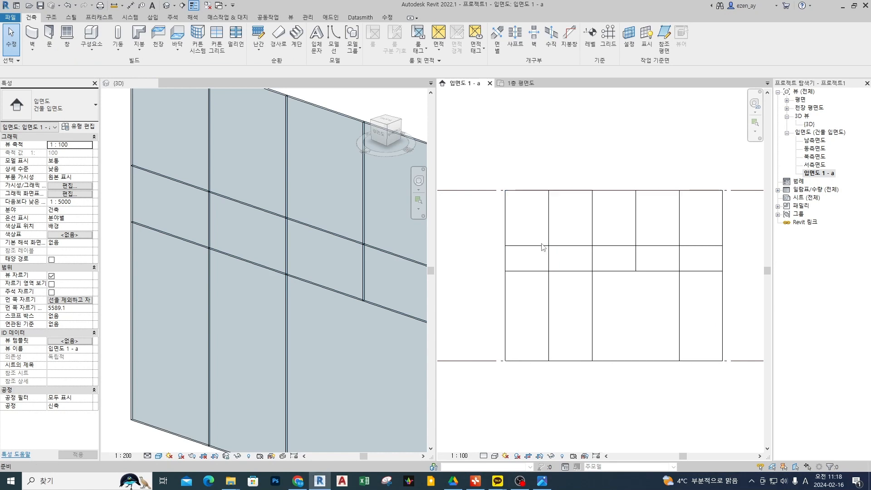
left_click(549, 259)
left_click(376, 51)
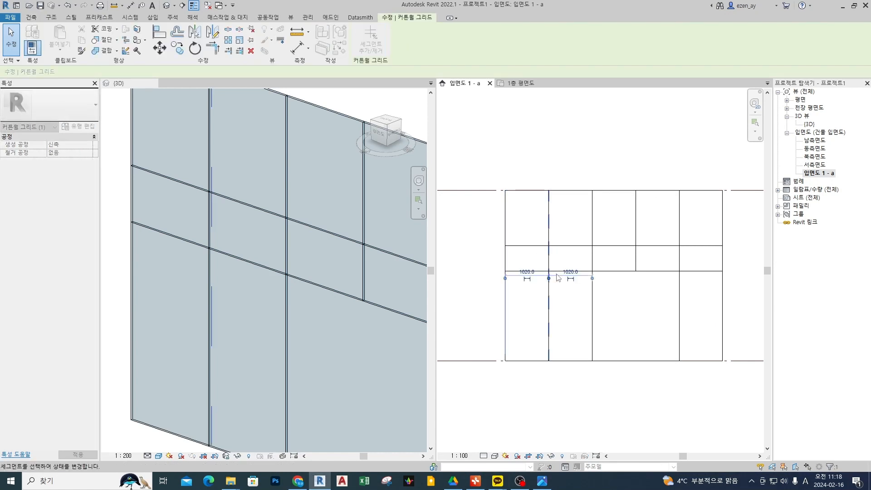
left_click(549, 259)
key("Escape")
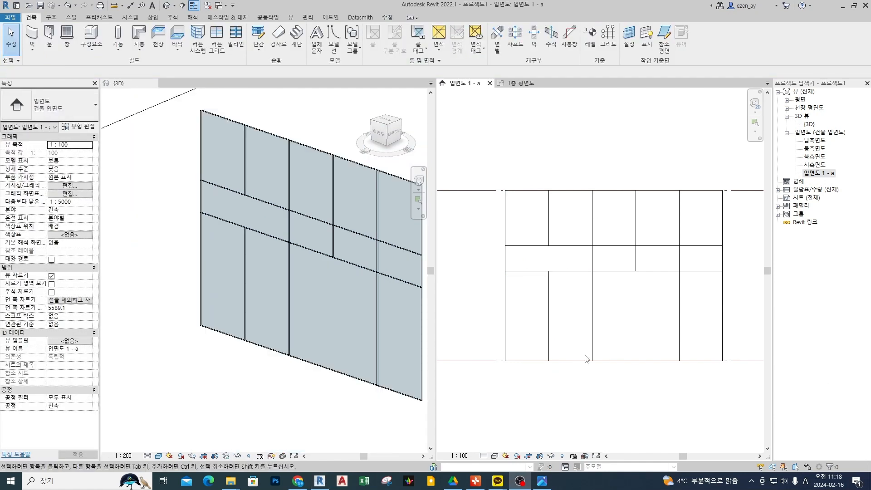
Examine the merged panels on the whole curtain wall in the 3D view, circling them and clearing the mark.
scroll(286, 280, "down", 2)
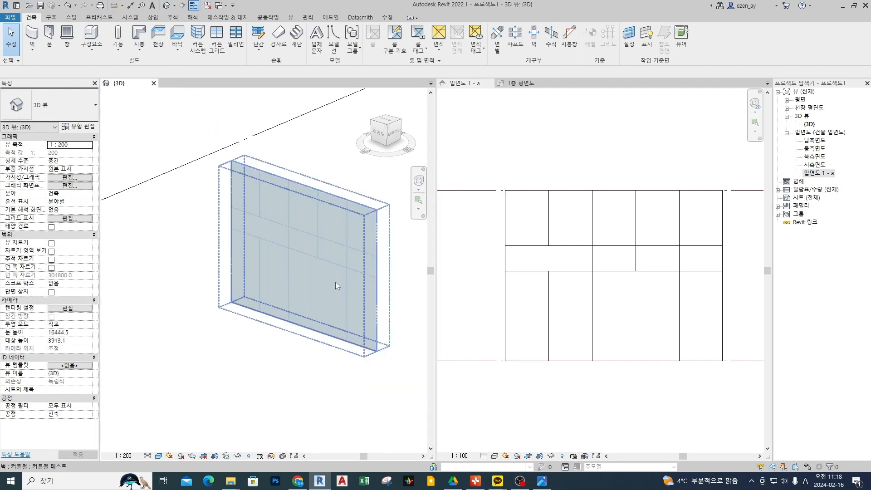
middle_click_drag(336, 282, 298, 314, "shift")
mouse_move(267, 278)
left_mouse_down()
mouse_move(185, 191)
mouse_move(244, 287)
left_mouse_up()
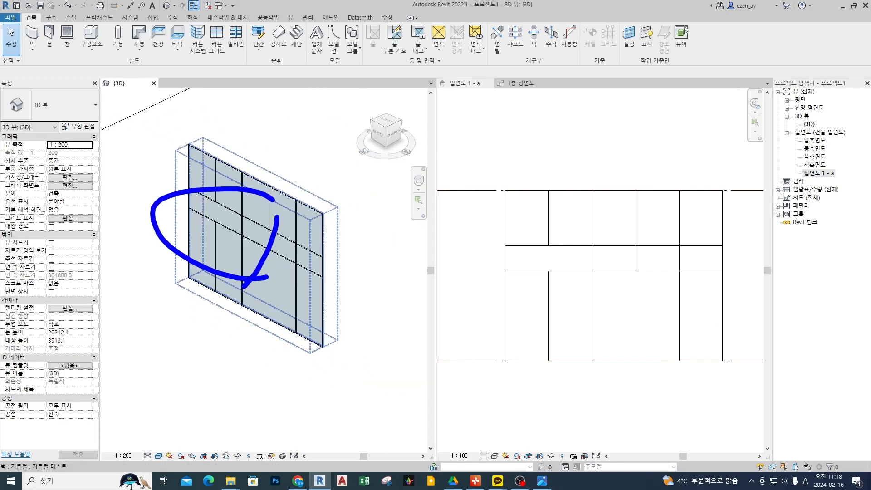
key("Escape")
Mark a diagonal cut at the wall's upper-left corner, a frame around the elevation and an upper-right arc, clearing the marks.
left_click(629, 291)
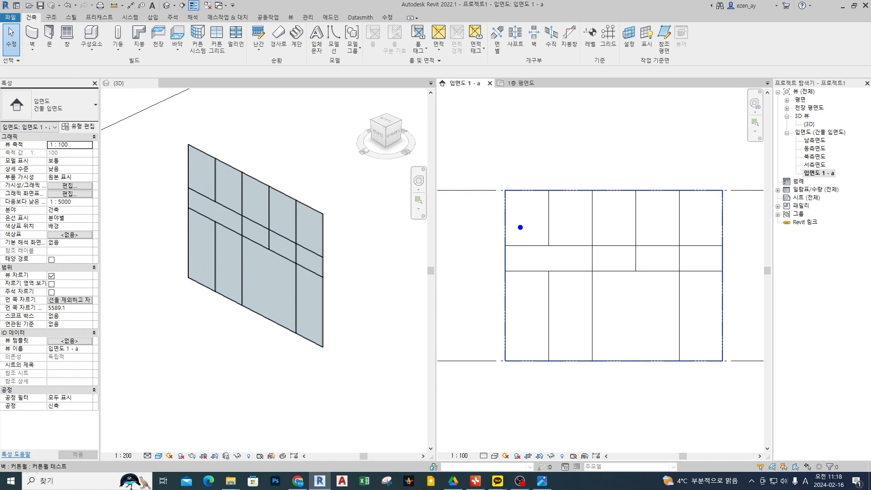
left_click_drag(505, 223, 540, 194)
key("Escape")
left_click_drag(424, 91, 831, 386)
mouse_move(690, 192)
left_mouse_down()
mouse_move(707, 192)
mouse_move(727, 217)
left_mouse_up()
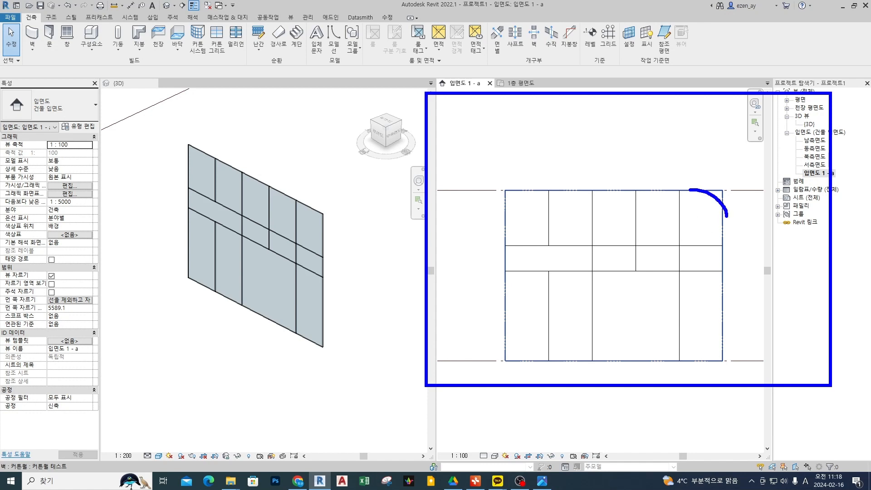
key("Escape")
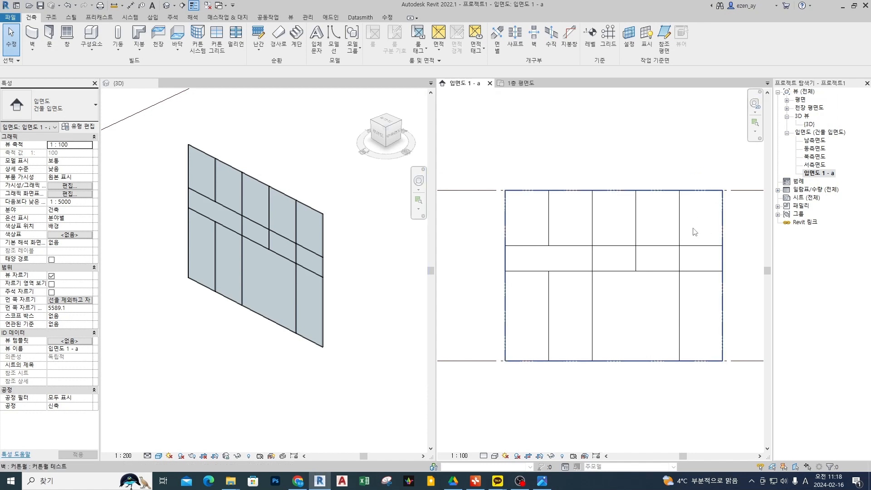
Compare selecting the whole curtain wall with selecting its fourth vertical grid line, deselecting each.
left_click(695, 231)
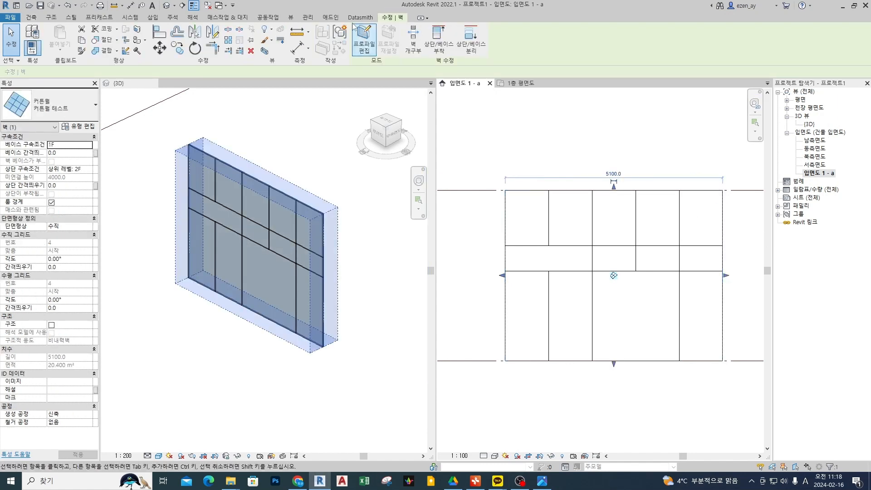
left_click(627, 142)
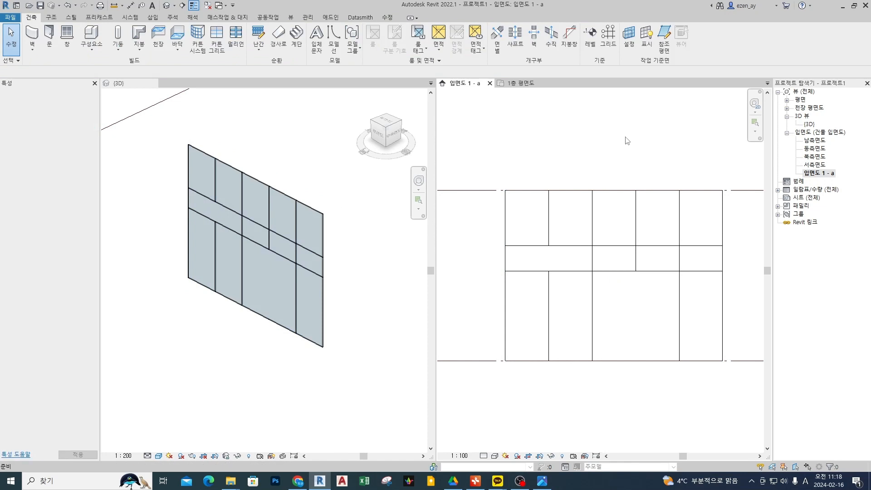
left_click(680, 231)
left_click(671, 150)
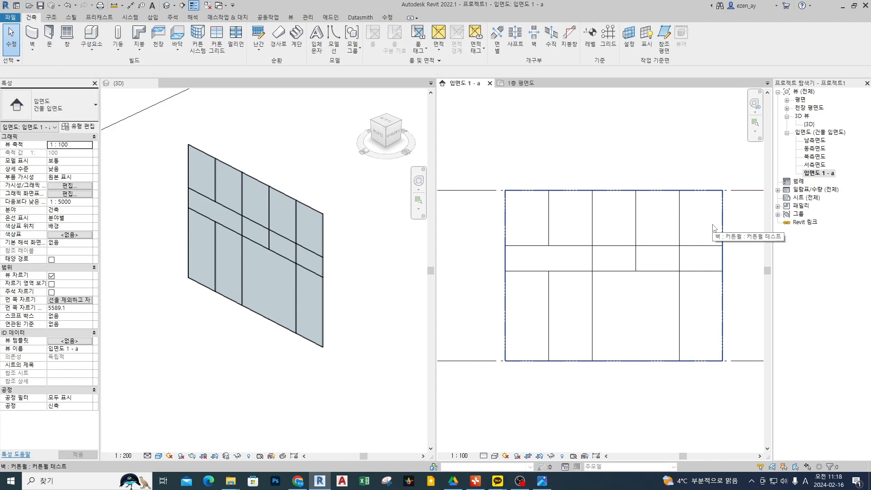
left_click_drag(731, 219, 732, 211)
Select the 커튼월 테스트 curtain wall in the elevation and open its profile for editing.
left_click(642, 223)
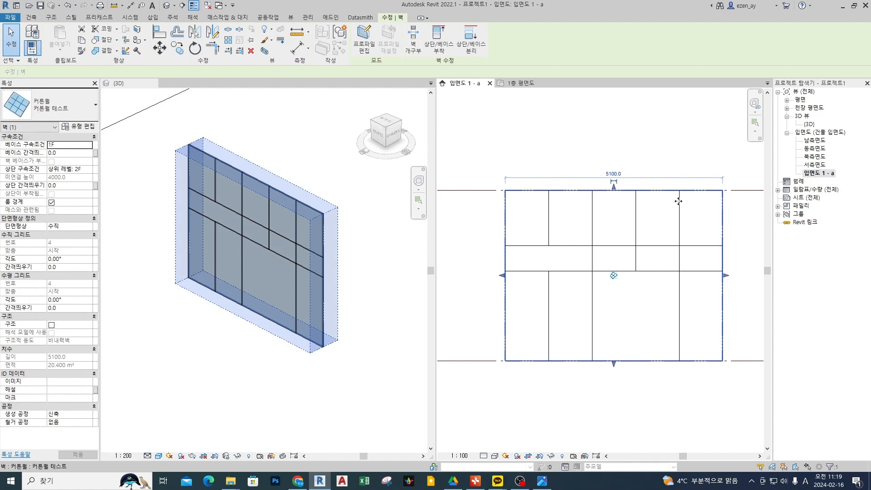
left_click_drag(655, 142, 690, 210)
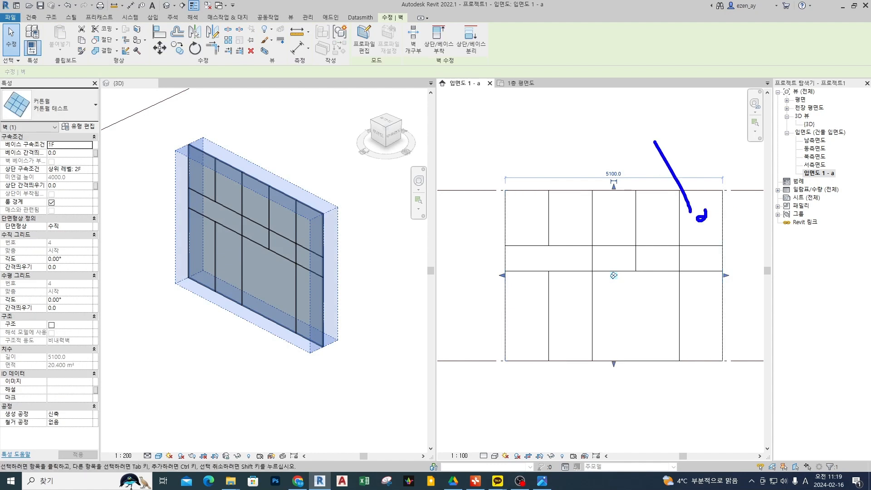
left_click(364, 37)
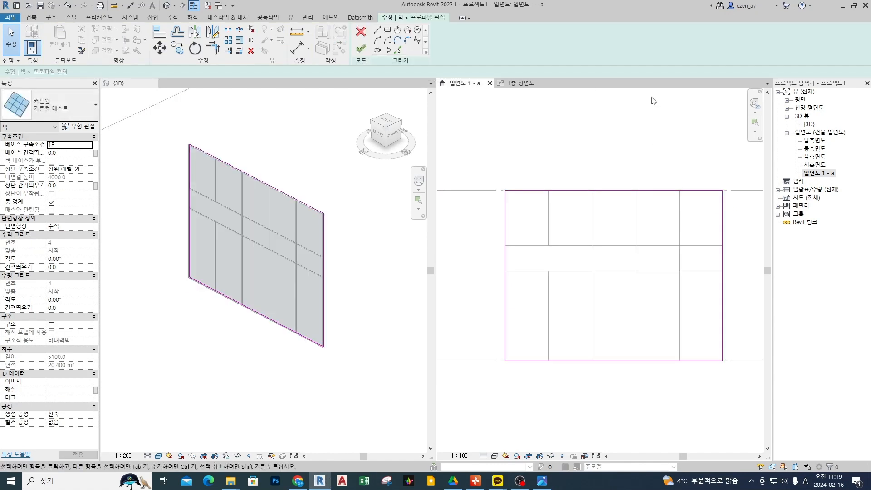
Round the upper-right corner of the wall profile with a fillet arc of about 740 mm radius.
left_click(408, 40)
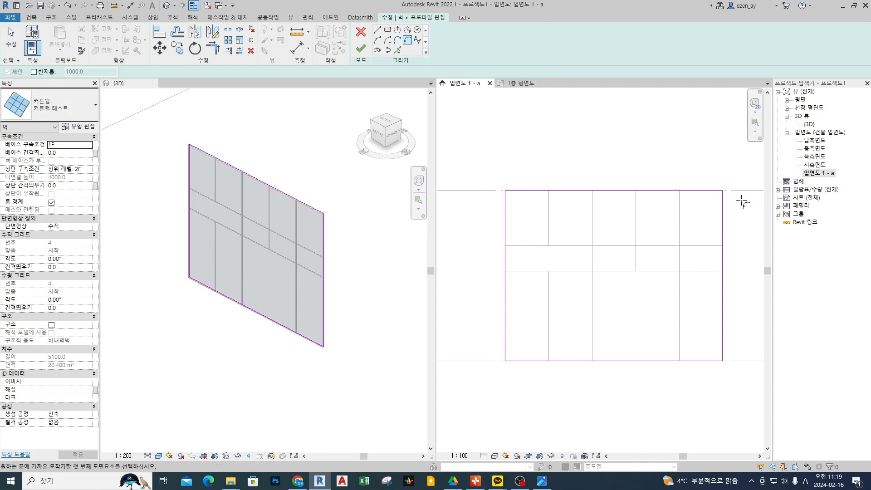
left_click(704, 190)
left_click(723, 213)
scroll(712, 201, "up", 1)
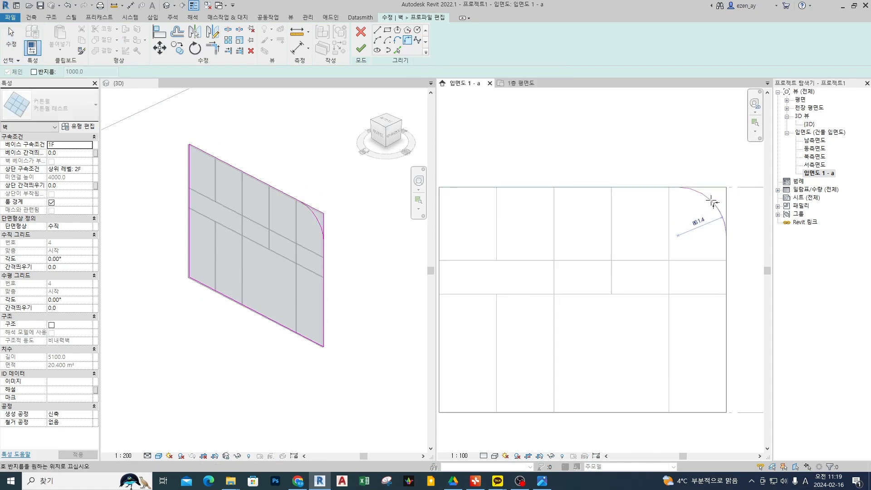
scroll(712, 201, "down", 1)
left_click(713, 202)
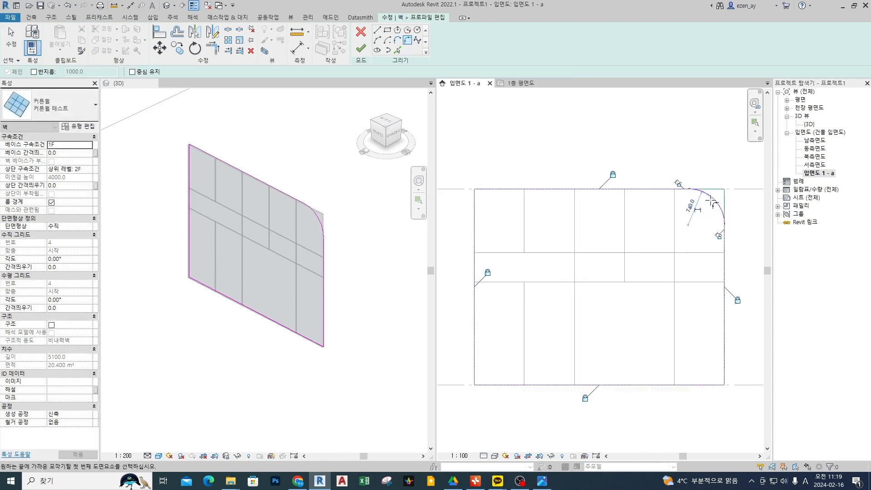
scroll(712, 201, "down", 1)
Draw a diagonal line across the profile's upper-left corner, from the top edge down to the left edge.
key("l")
key("i")
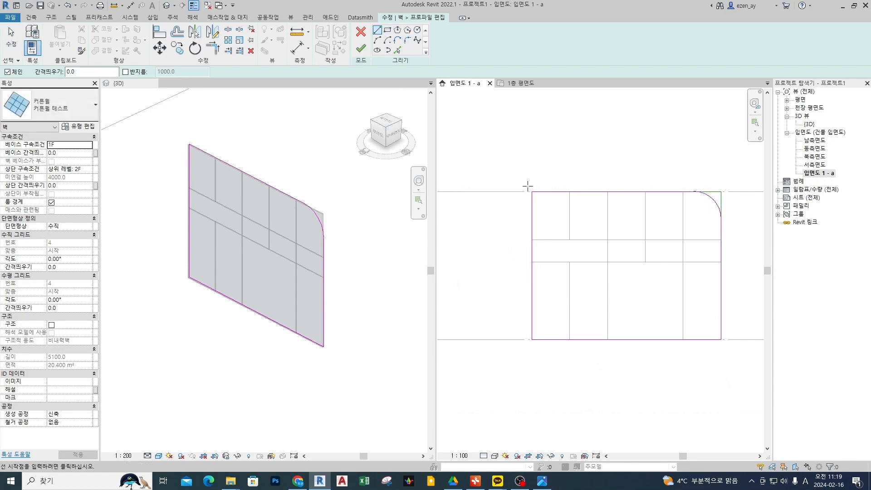
left_click(558, 192)
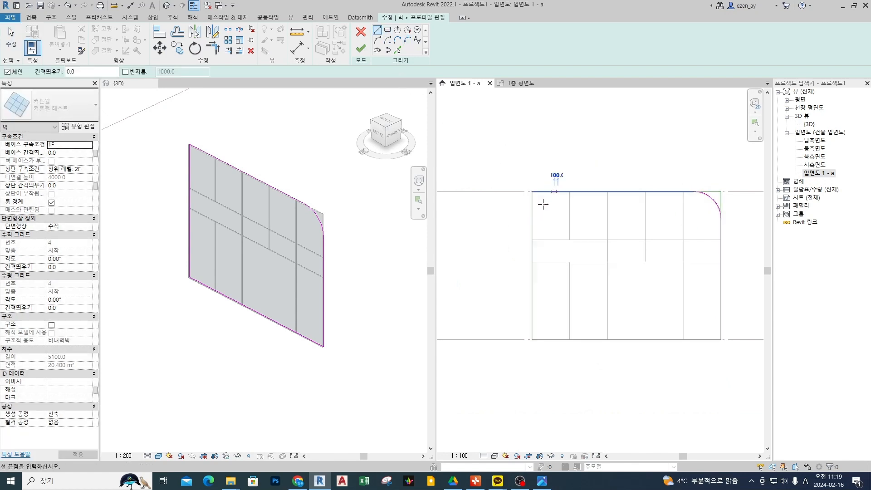
left_click(532, 230)
scroll(556, 207, "up", 1)
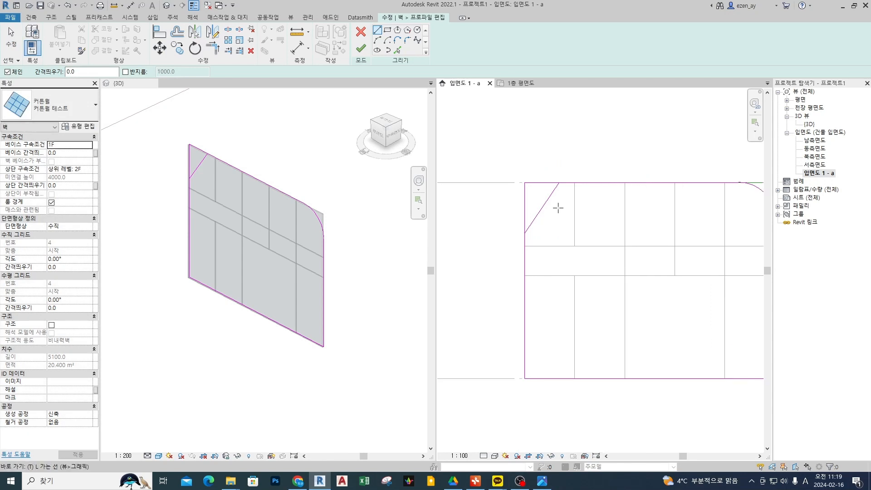
Trim the profile's top and left edges to the diagonal line at the upper-left corner and finish the profile edit.
key("t")
key("r")
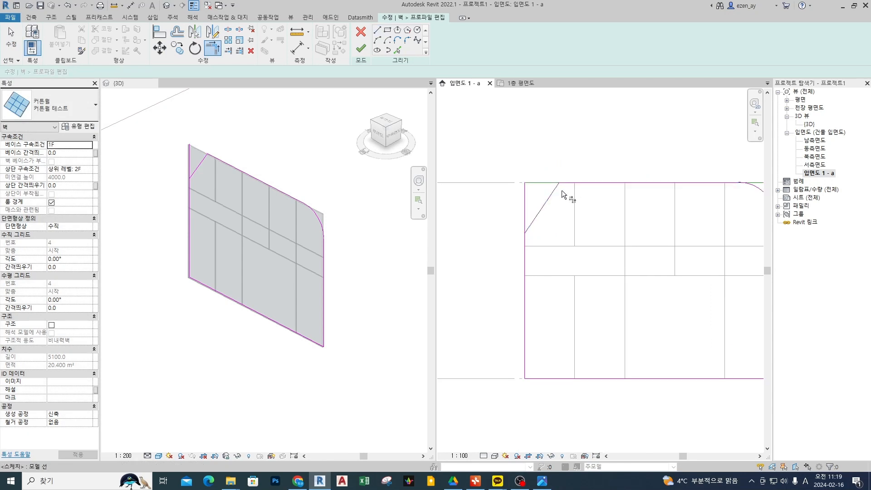
left_click(541, 215)
left_click(525, 252)
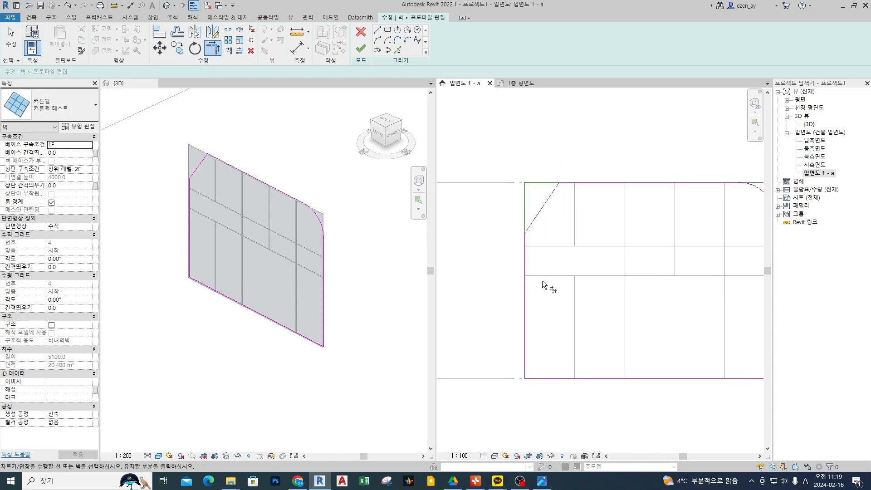
key("Escape")
key("Escape")
left_click(361, 48)
left_click(570, 132)
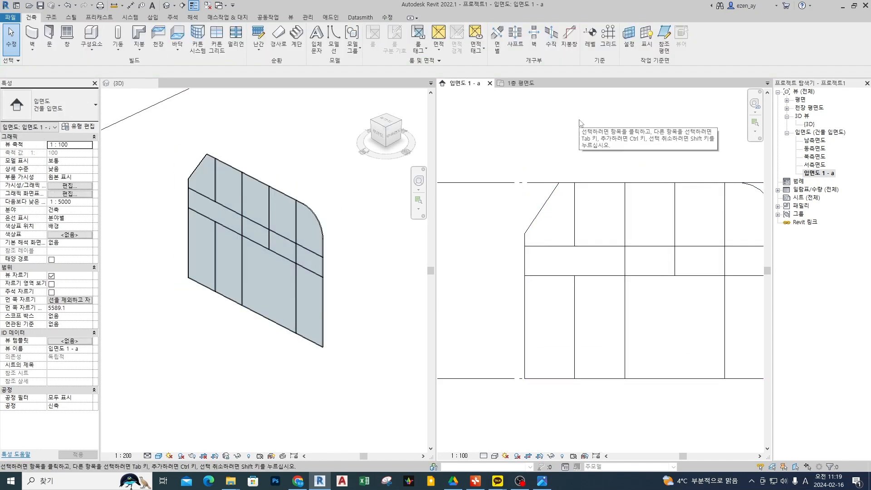
middle_click_drag(273, 260, 298, 253, "shift")
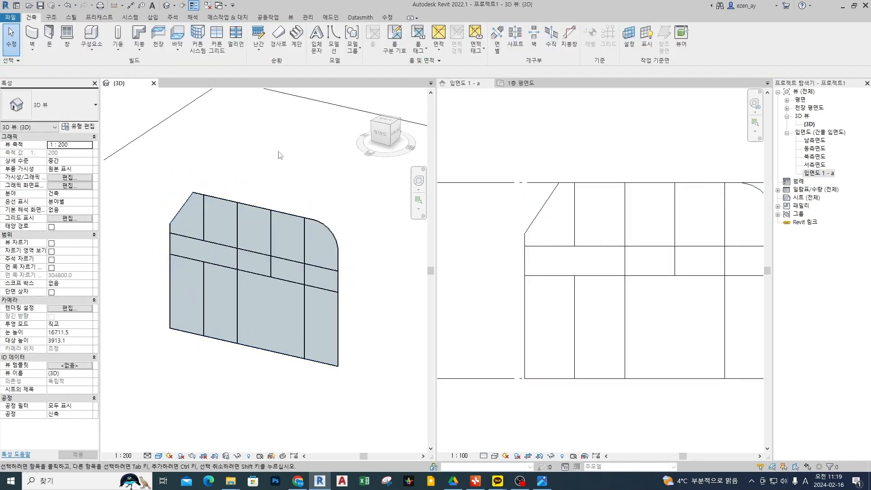
Reopen the 커튼월 테스트 wall's profile and sketch a circle centred on the first vertical grid line in the lower panel area.
left_click(673, 289)
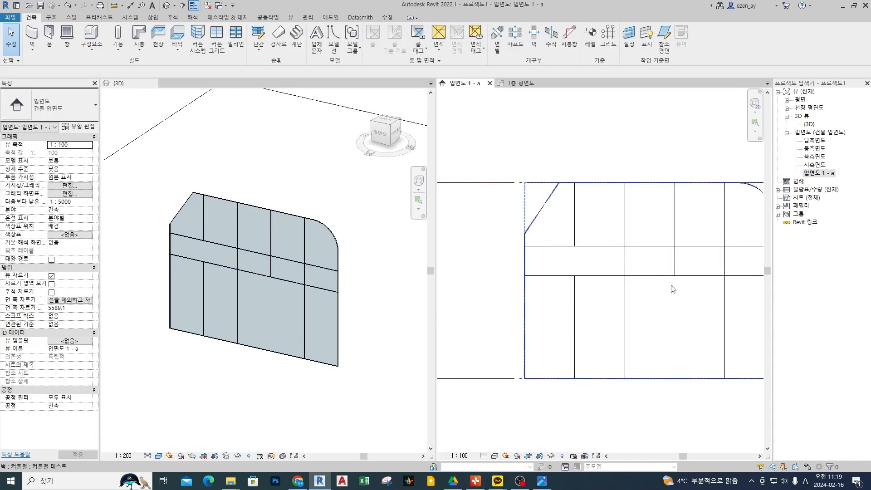
double_click(671, 287)
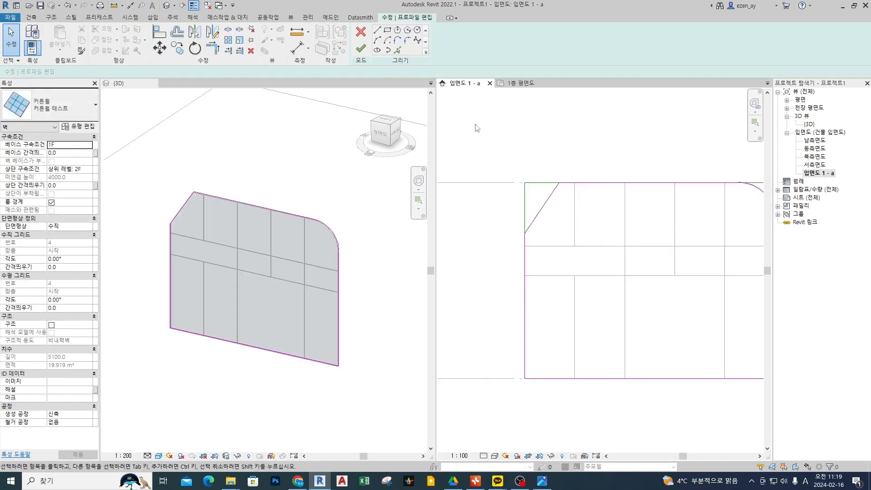
left_click(418, 30)
middle_click_drag(616, 334, 577, 294)
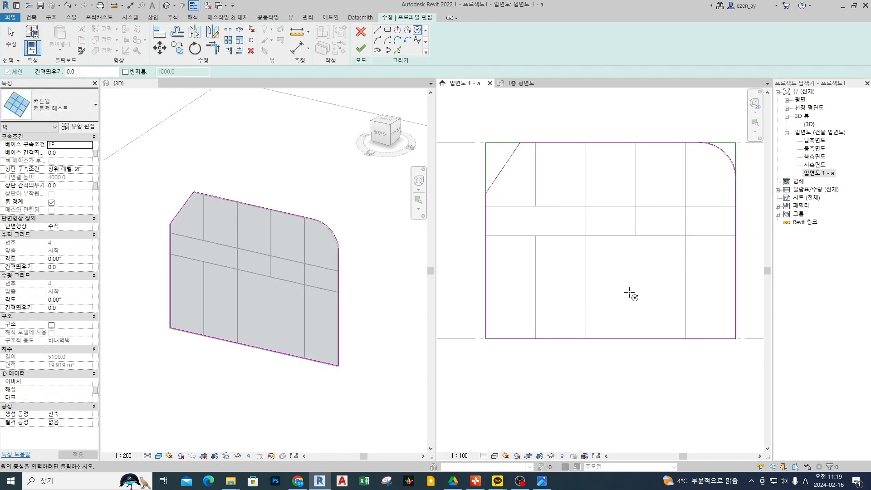
left_click(536, 288)
left_click(564, 288)
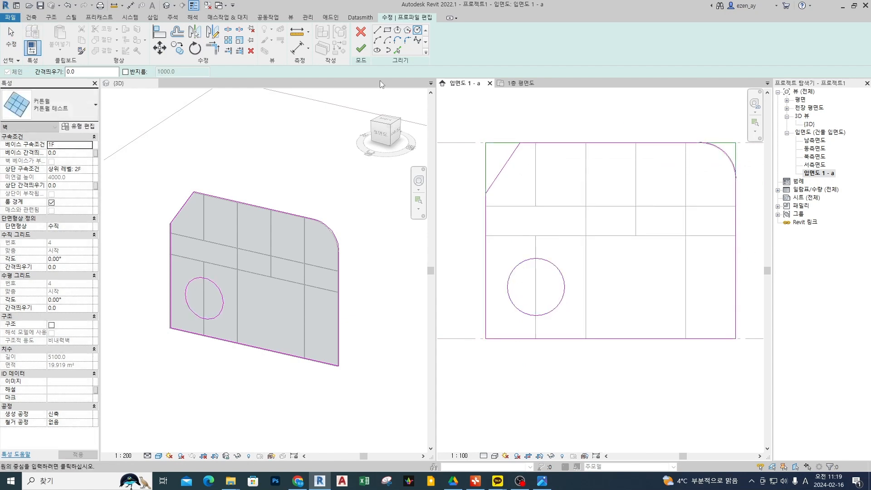
Turn off thin-line display in the 3D view and leave the circle tool.
left_click(383, 223)
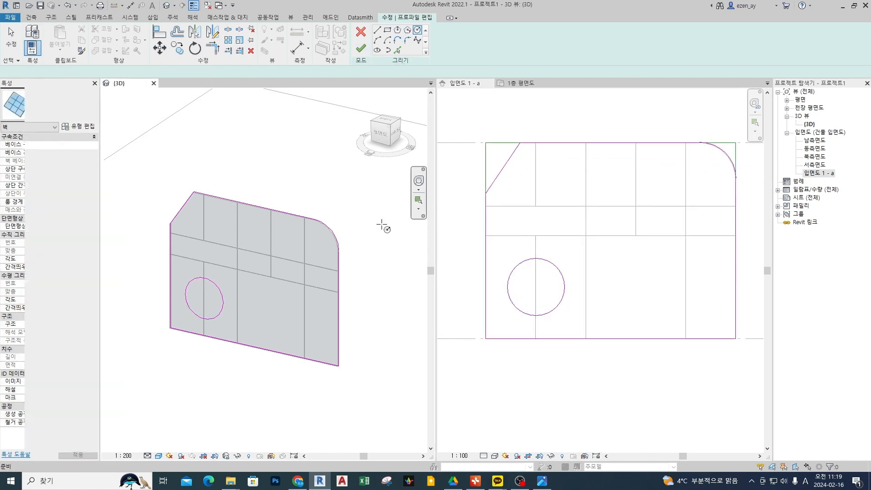
key("t")
key("l")
key("Escape")
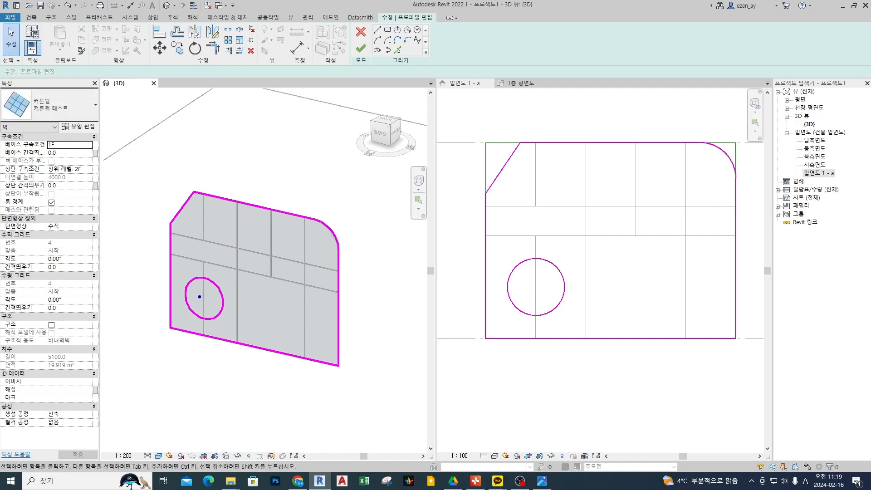
left_click_drag(196, 300, 198, 290)
left_click_drag(210, 242, 235, 226)
left_click_drag(217, 249, 241, 239)
left_click_drag(211, 266, 257, 248)
left_click_drag(224, 286, 252, 273)
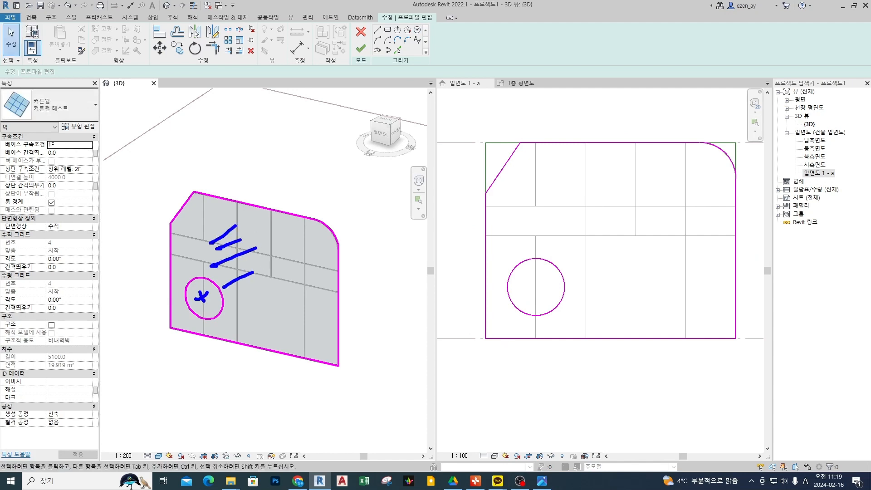
key("Escape")
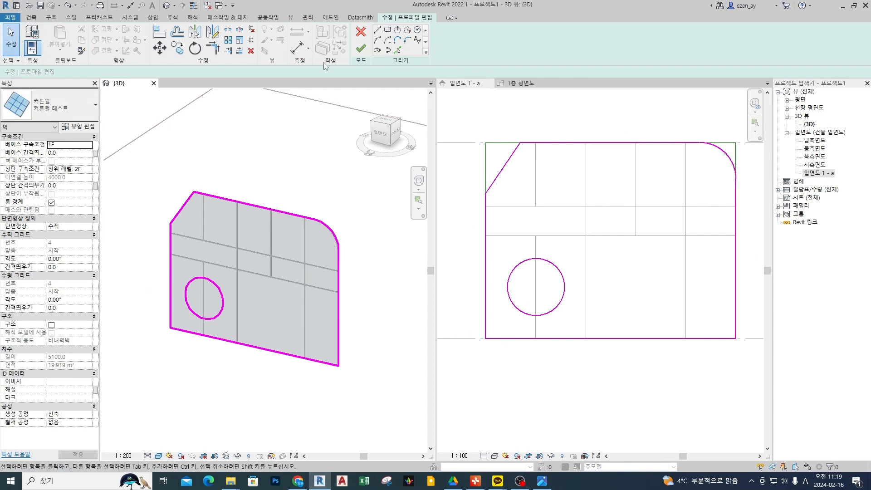
Finish the profile edit to cut the circular opening through the curtain wall.
left_click(361, 48)
left_click(367, 117)
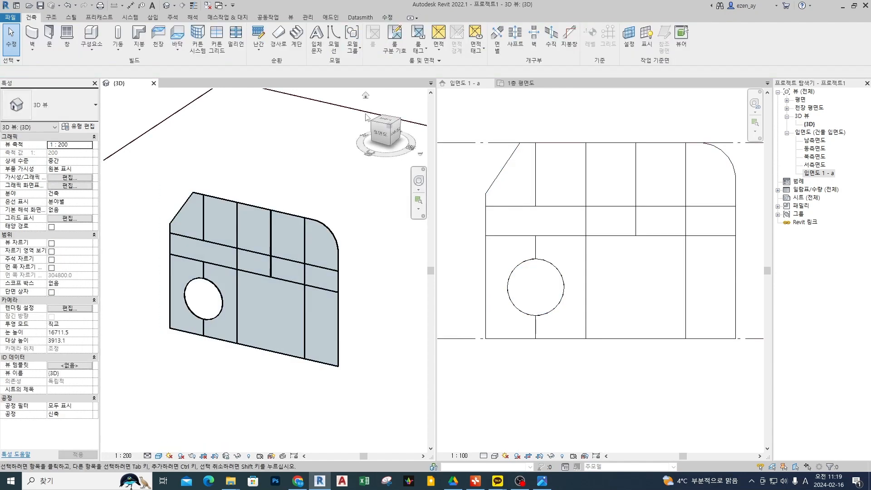
left_click(584, 115)
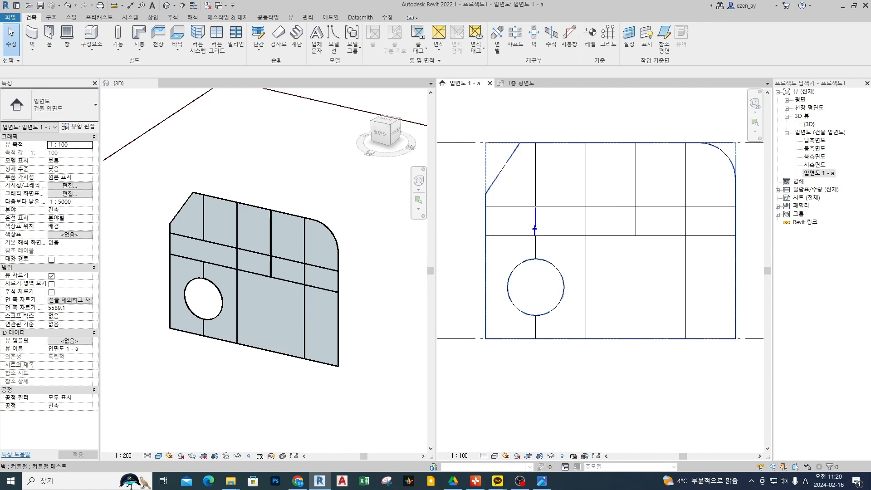
key("Escape")
key("ctrl+2")
left_click_drag(537, 143, 538, 337)
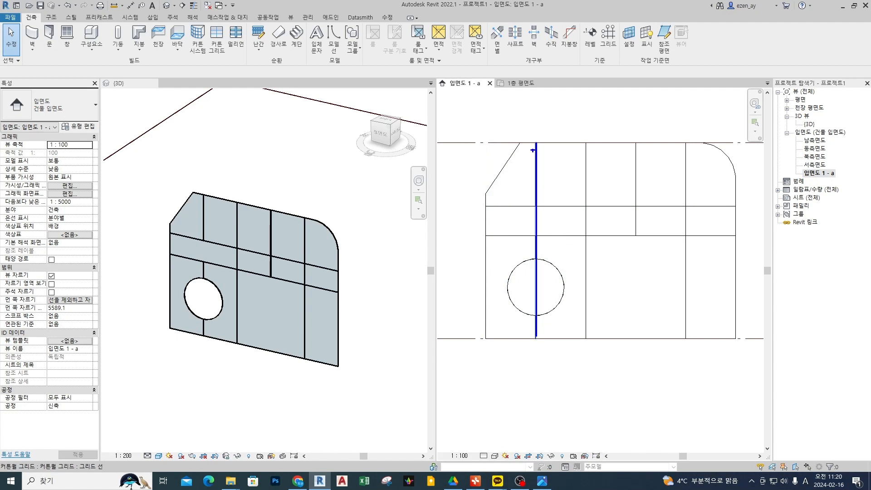
left_click_drag(532, 139, 544, 236, "ctrl")
key("Escape")
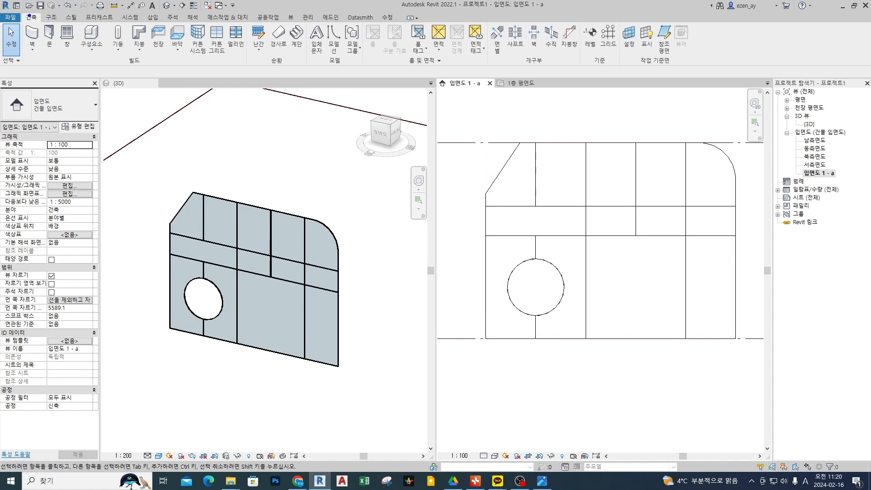
mouse_move(38, 28)
left_mouse_down()
mouse_move(17, 33)
mouse_move(36, 29)
left_mouse_up()
mouse_move(258, 68)
left_mouse_down()
mouse_move(216, 30)
mouse_move(251, 68)
left_mouse_up()
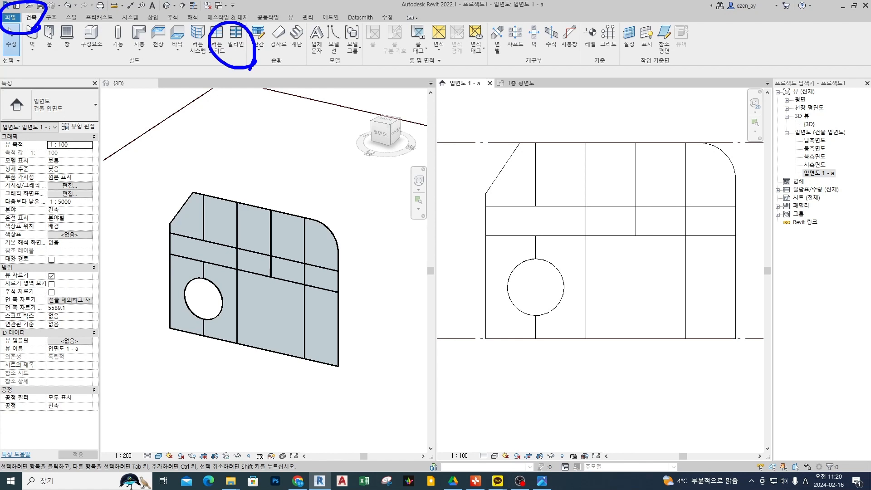
Start the Mullion command with the 50 x 150mm rectangular type and the all-grid-lines placement option.
left_click(236, 40)
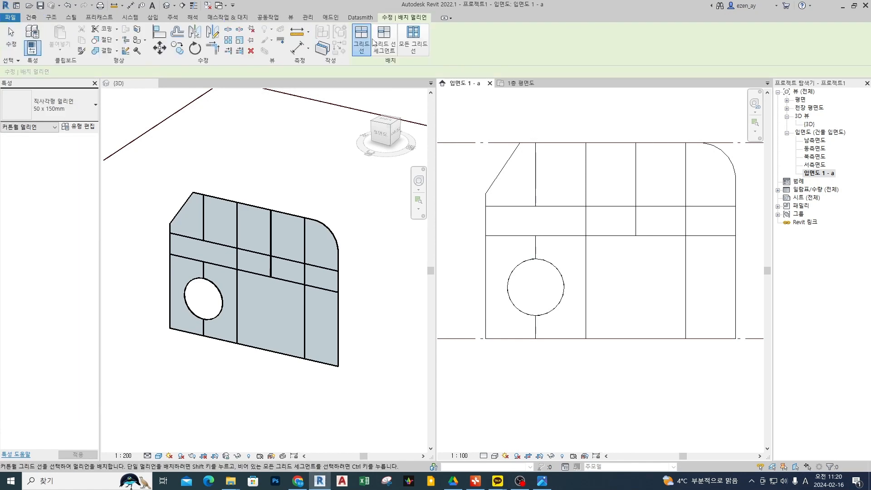
left_click(409, 41)
left_click_drag(336, 10, 535, 81)
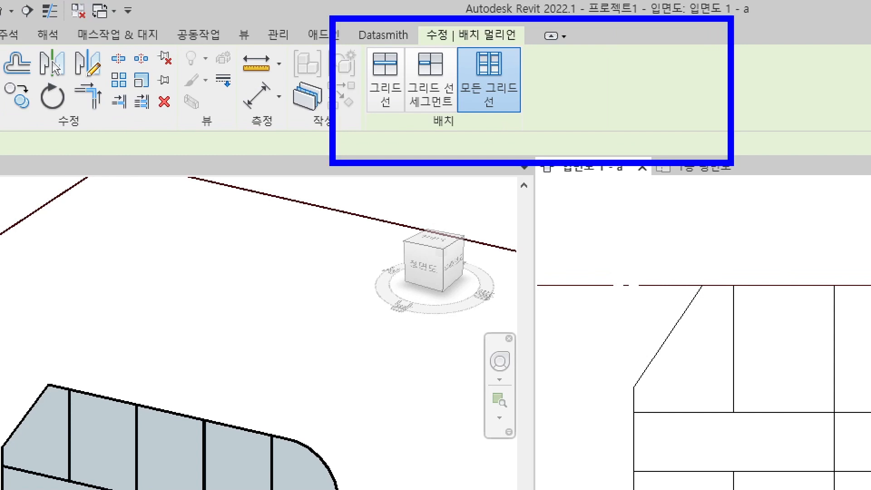
key("Escape")
left_click_drag(3, 81, 91, 132)
mouse_move(148, 126)
left_mouse_down()
mouse_move(115, 105)
mouse_move(78, 98)
mouse_move(87, 113)
mouse_move(54, 117)
mouse_move(71, 92)
mouse_move(70, 112)
mouse_move(101, 105)
mouse_move(96, 121)
mouse_move(70, 134)
mouse_move(127, 117)
left_mouse_up()
key("Escape")
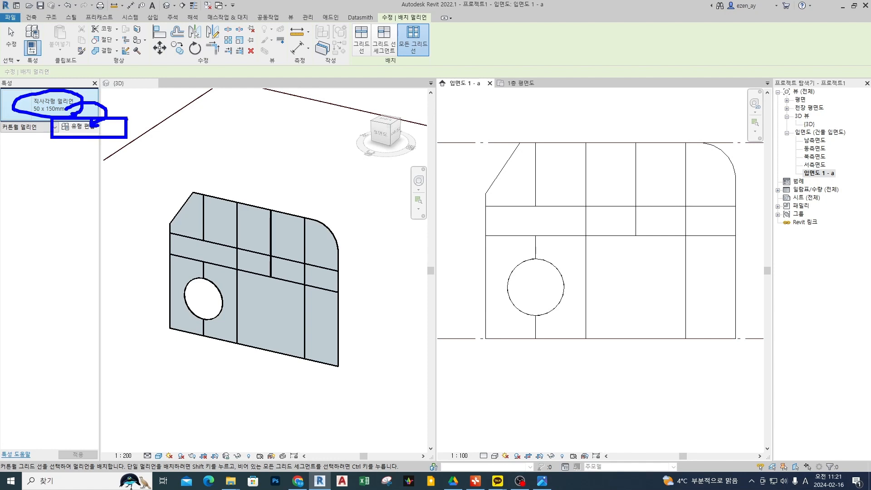
mouse_move(150, 92)
left_mouse_down()
mouse_move(110, 98)
mouse_move(107, 113)
mouse_move(124, 115)
left_mouse_up()
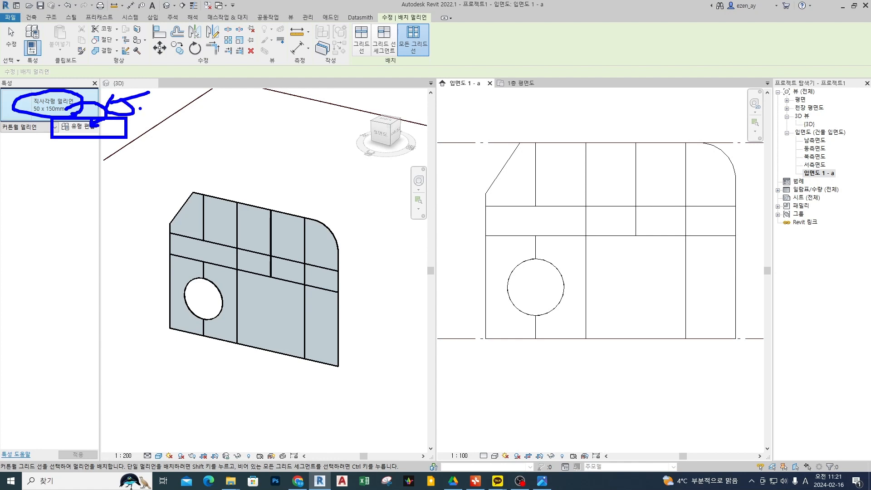
key("Escape")
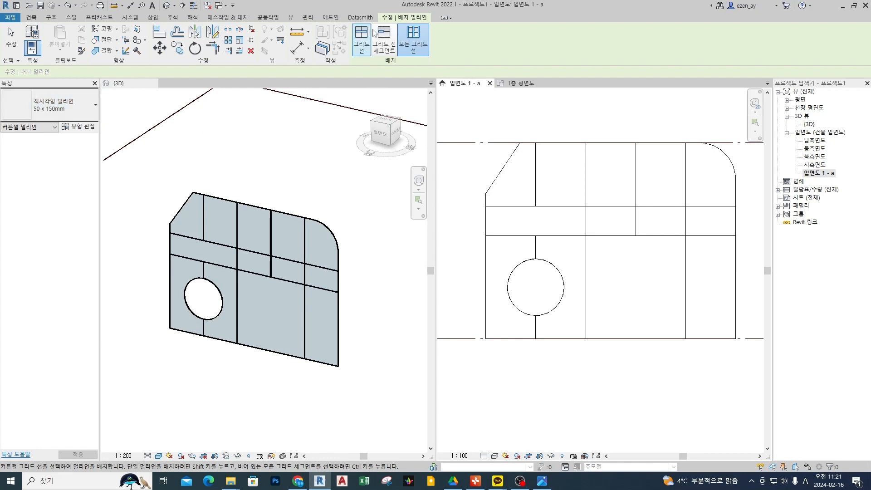
key("ctrl+1")
left_click(372, 13)
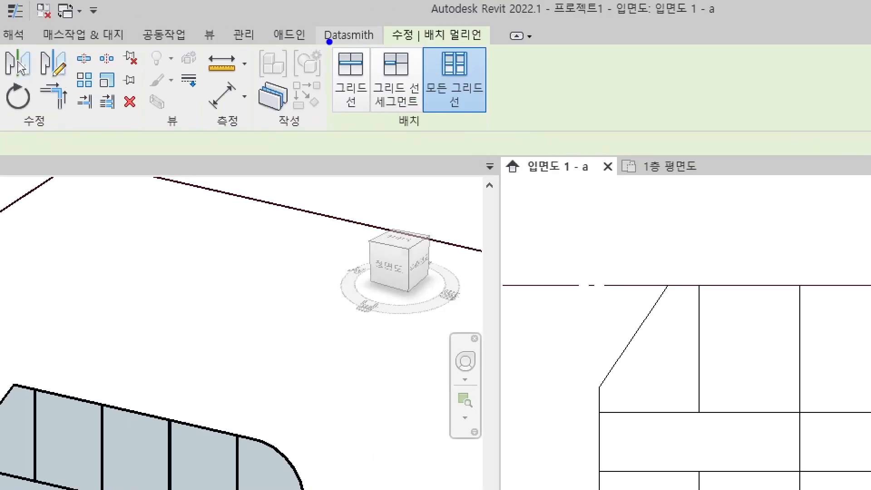
mouse_move(319, 36)
left_mouse_down("ctrl")
mouse_move(534, 123)
mouse_move(438, 122)
mouse_move(498, 52)
mouse_move(499, 133)
left_mouse_up("ctrl")
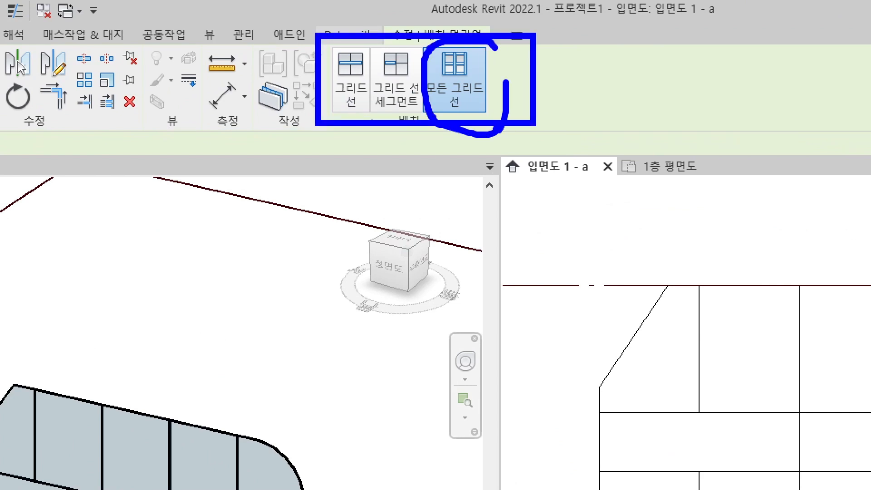
mouse_move(362, 128)
left_mouse_down()
mouse_move(323, 108)
mouse_move(367, 84)
mouse_move(348, 117)
left_mouse_up()
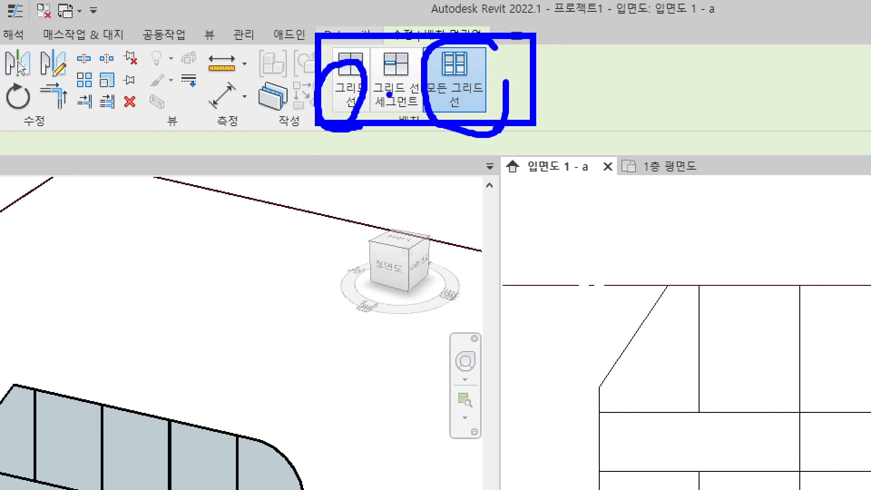
mouse_move(398, 97)
left_mouse_down()
mouse_move(382, 71)
mouse_move(404, 109)
left_mouse_up()
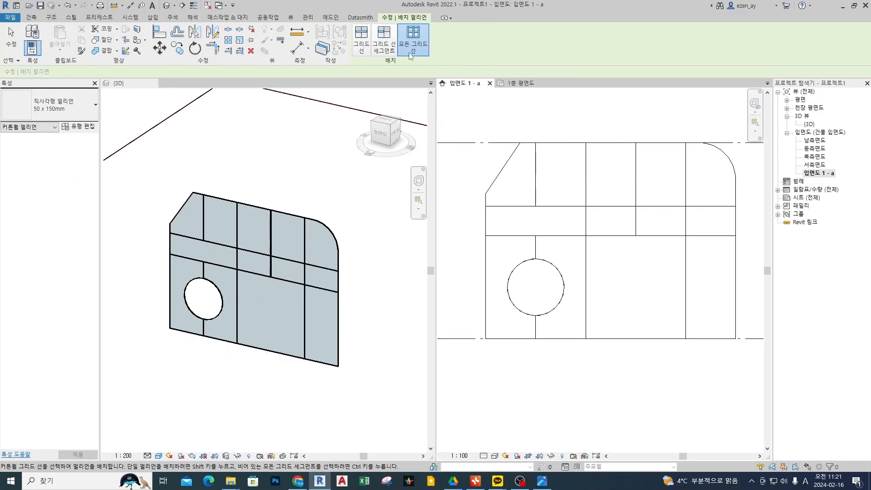
Try placing 50 x 150mm rectangular mullions on every grid line and edge of the curtain wall, and undo the placement.
left_click(410, 91)
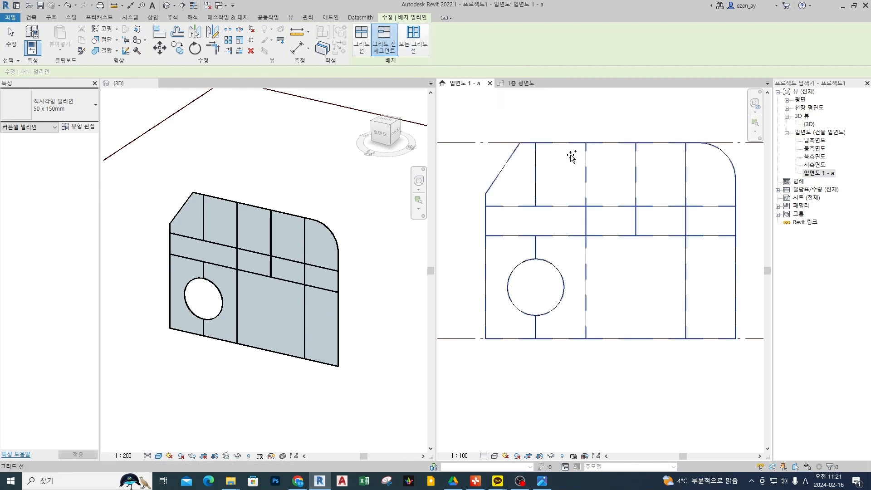
left_click(594, 205, "ctrl")
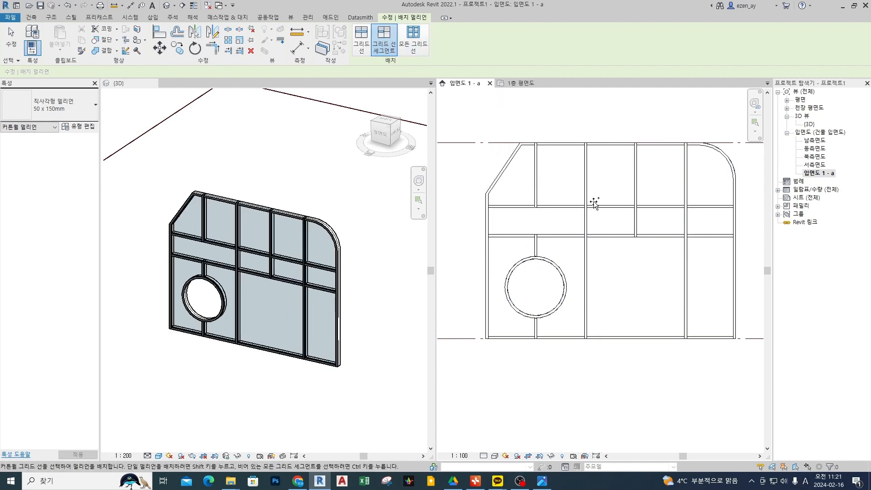
key("ctrl+z")
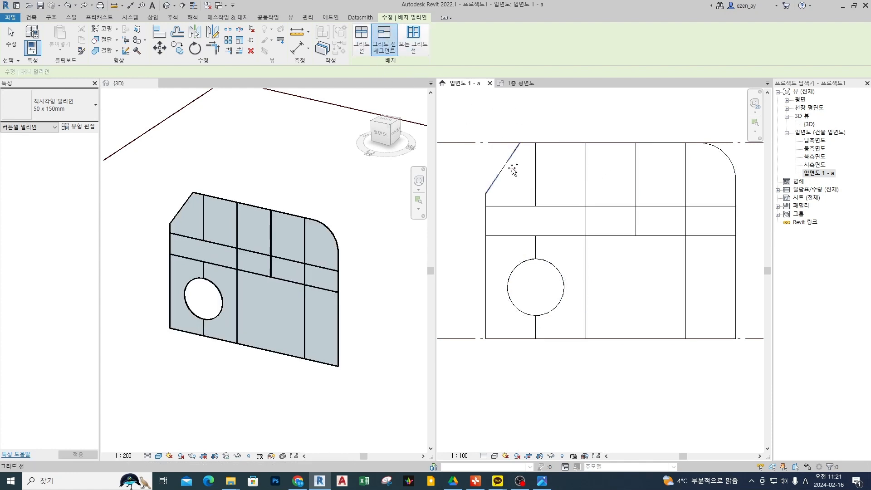
Place mullions by grid segment on the diagonal corner, the first two upper horizontal segments, the lower horizontal segment above the circle, and the first upper vertical segment.
left_click(510, 170)
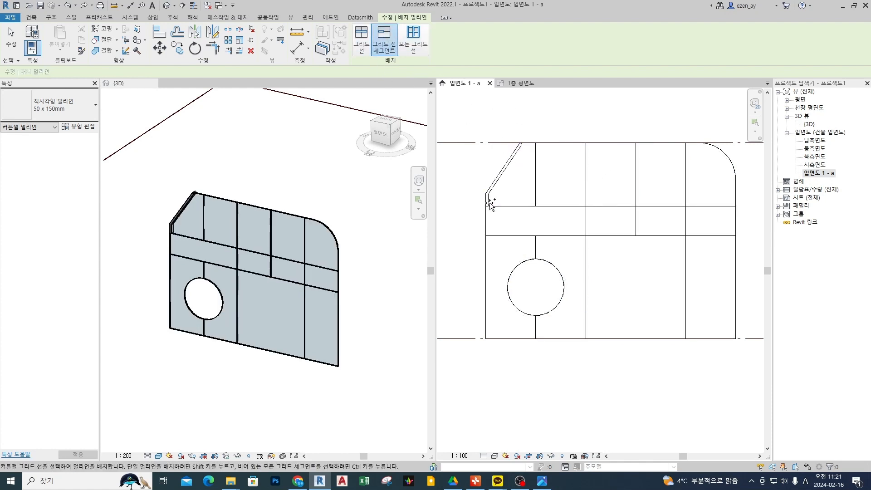
left_click(519, 206)
left_click(566, 207)
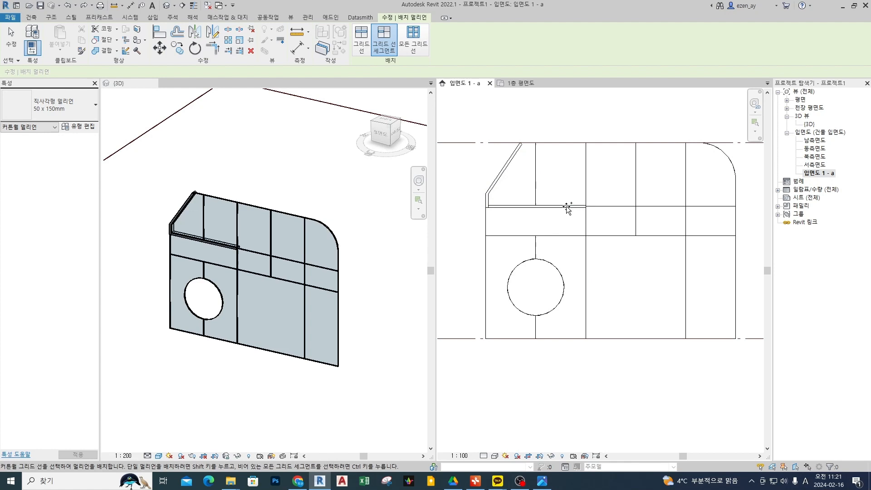
left_click(561, 237)
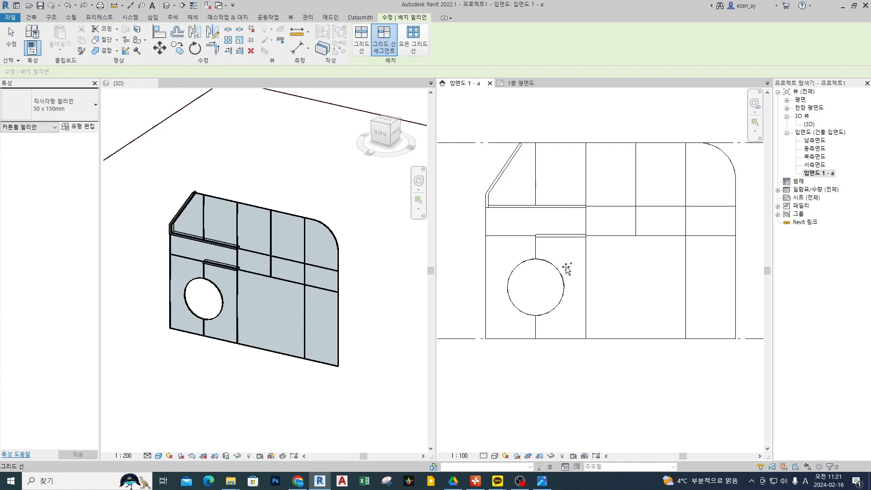
left_click(534, 172)
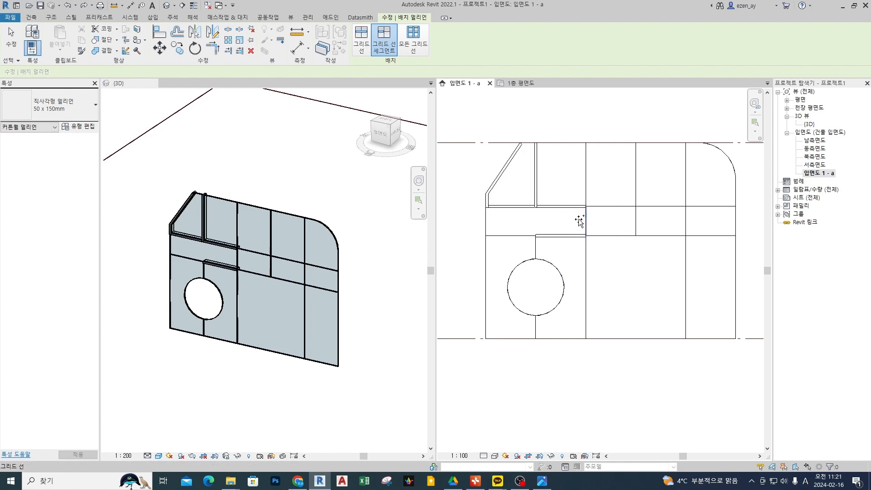
Place mullions by whole grid line along the wall's top edge and the full-height second vertical grid line.
left_click(362, 47)
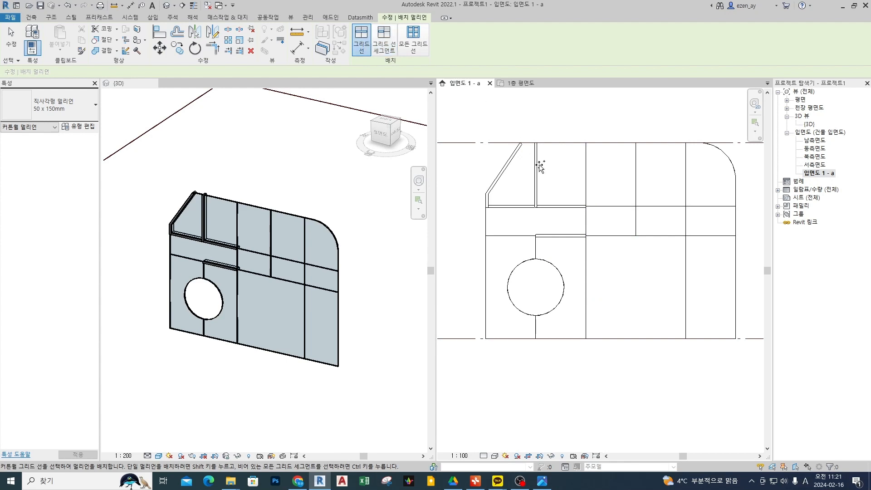
left_click(557, 142)
left_click(589, 159)
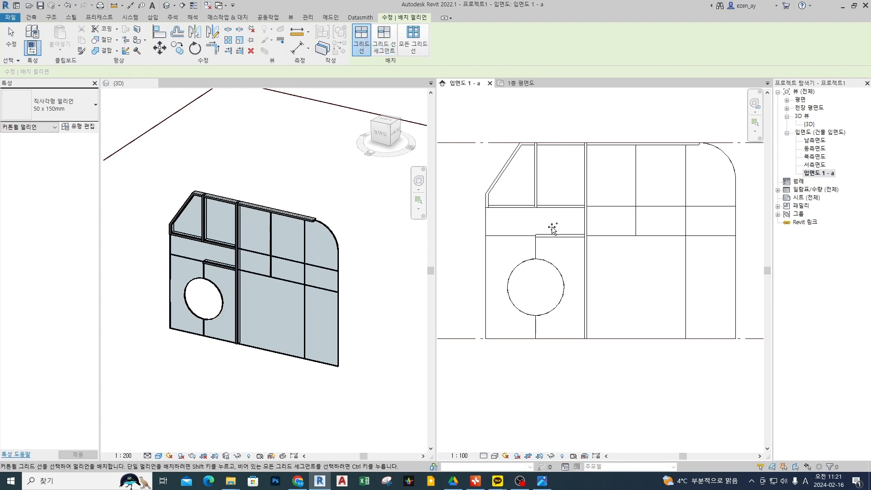
Try placing a 50 x 150mm mullion along the horizontal grid line just above the circular opening, and undo it.
key("ctrl+2")
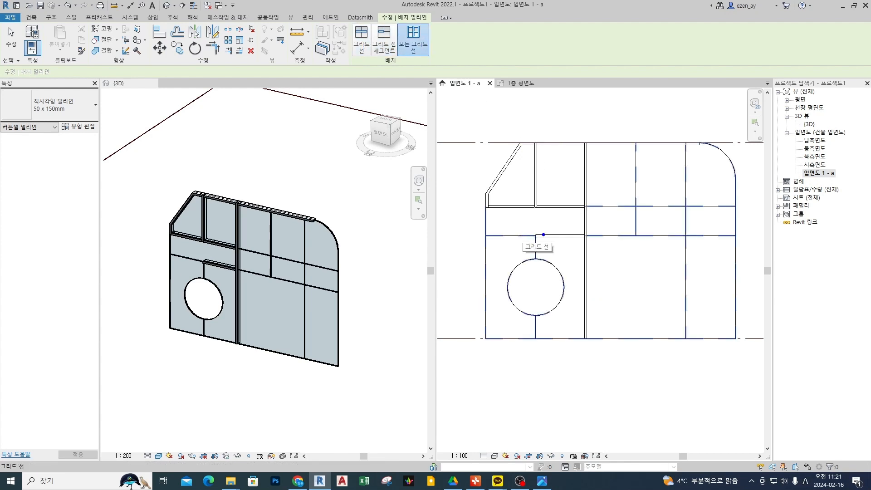
mouse_move(570, 242)
left_mouse_down()
mouse_move(556, 226)
mouse_move(569, 246)
mouse_move(685, 236)
left_mouse_up()
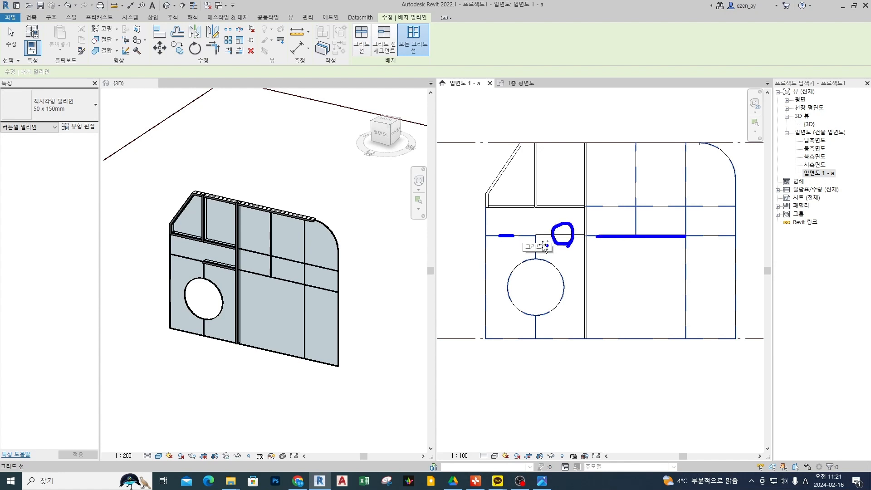
key("Escape")
left_click(513, 238)
key("ctrl+z")
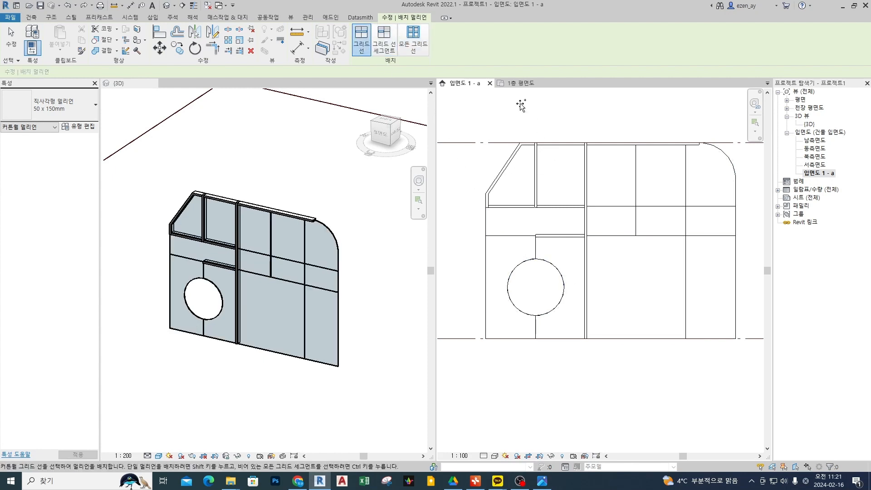
Place 50 x 150mm rectangular mullions on all remaining grid lines and edges of the curtain wall and finish the Mullion command.
left_click(413, 40)
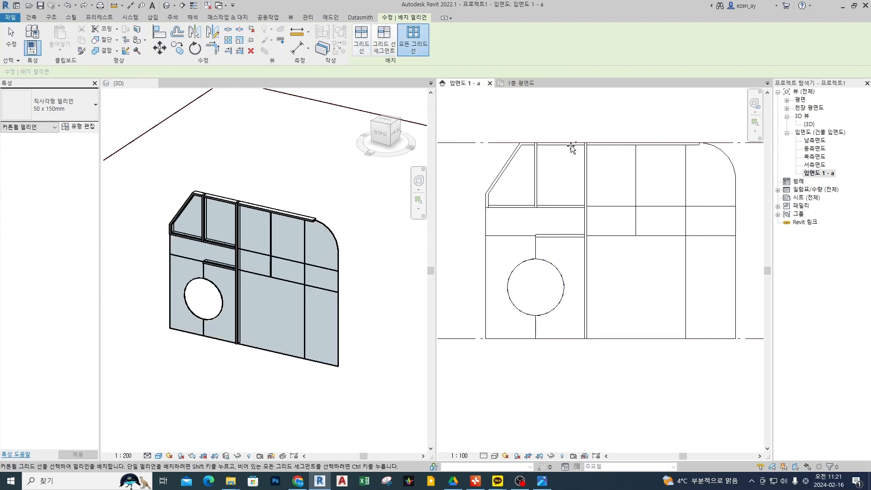
left_click(610, 207)
left_click(263, 295)
middle_click_drag(263, 295, 286, 335, "shift")
left_click(634, 269)
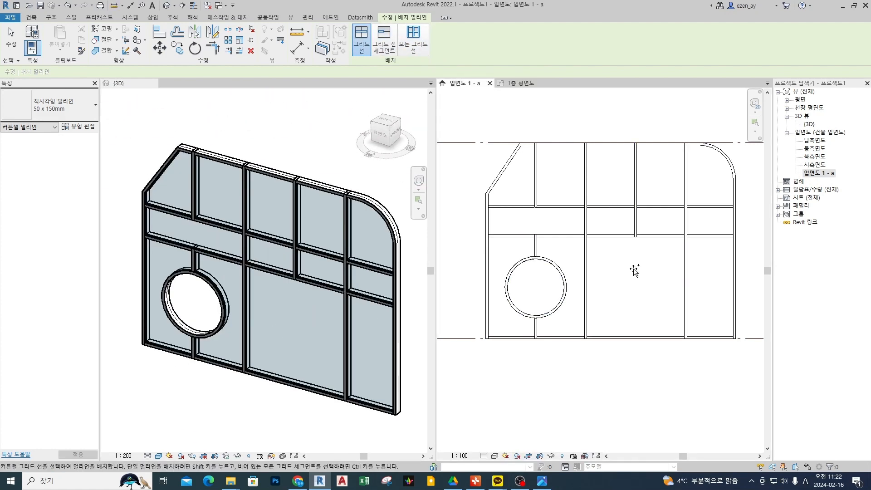
key("Escape")
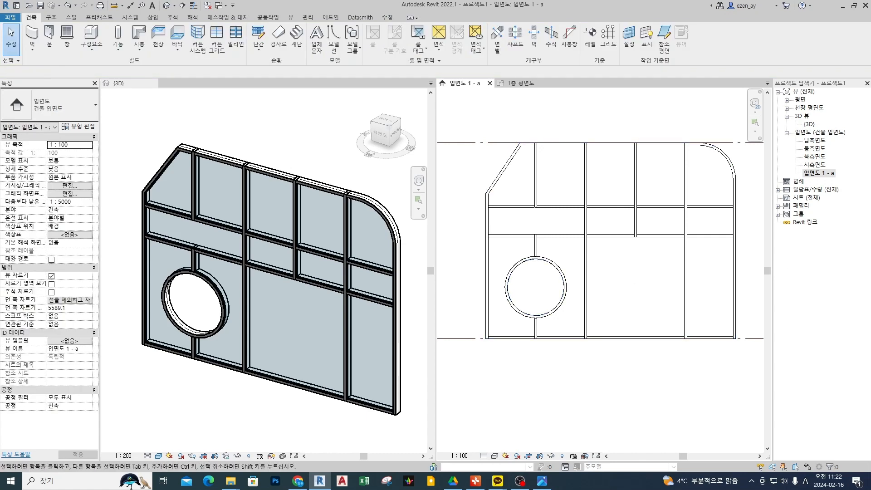
left_click(561, 176)
left_click(550, 131)
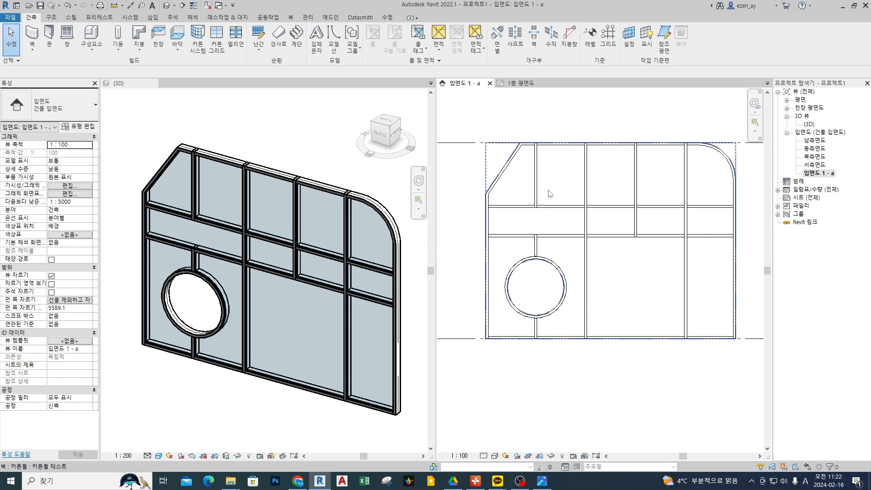
left_click(276, 178)
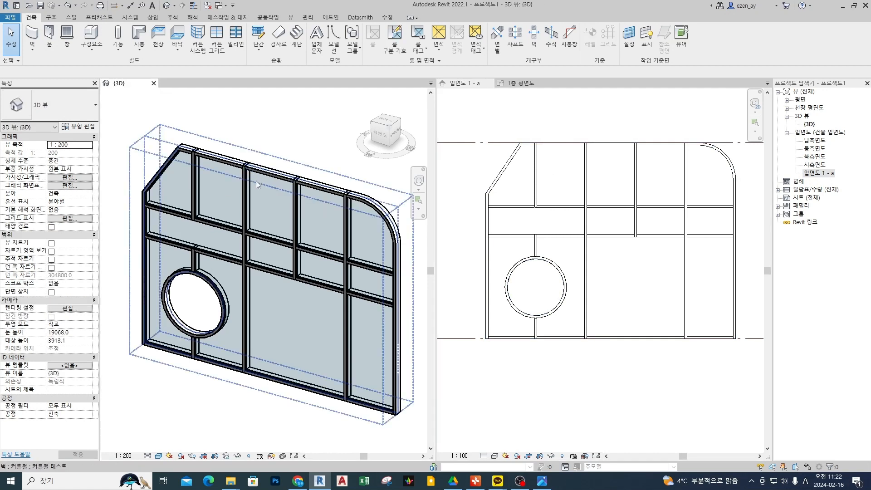
left_click(490, 110)
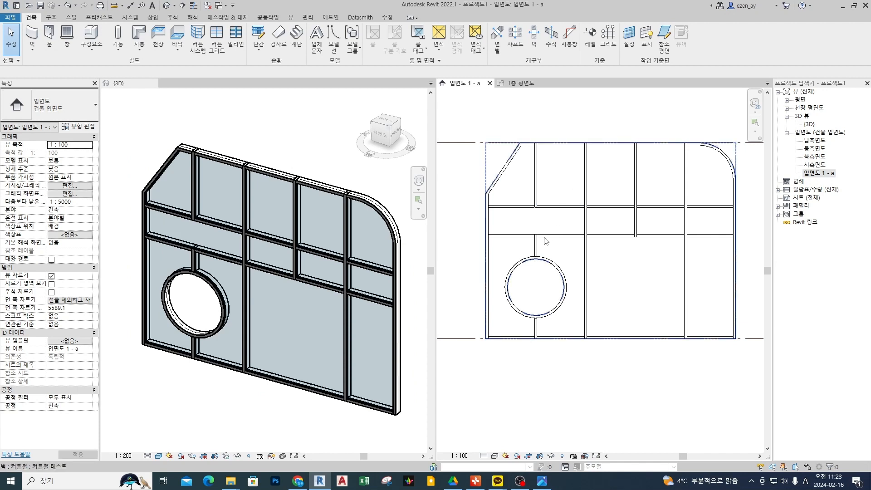
Change the glass panel on the right side of the circular opening to the basic wall type 일반 - 90mm 벽돌벽.
left_click(559, 224)
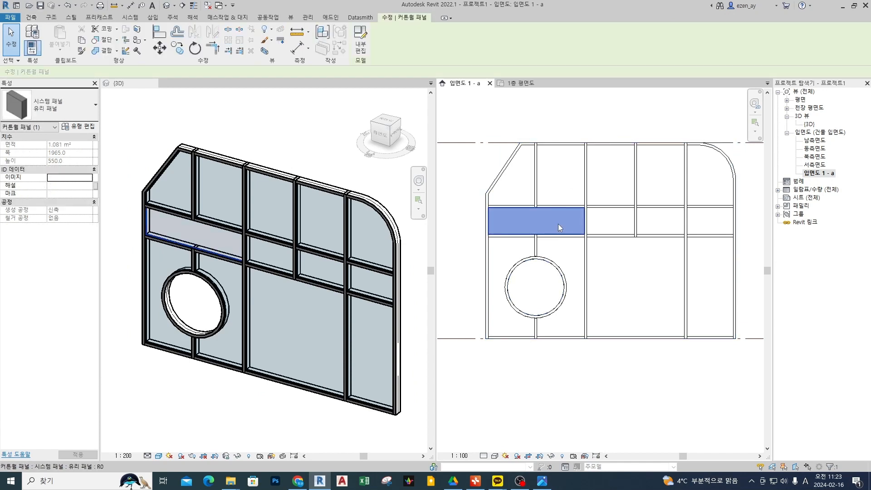
left_click(570, 258)
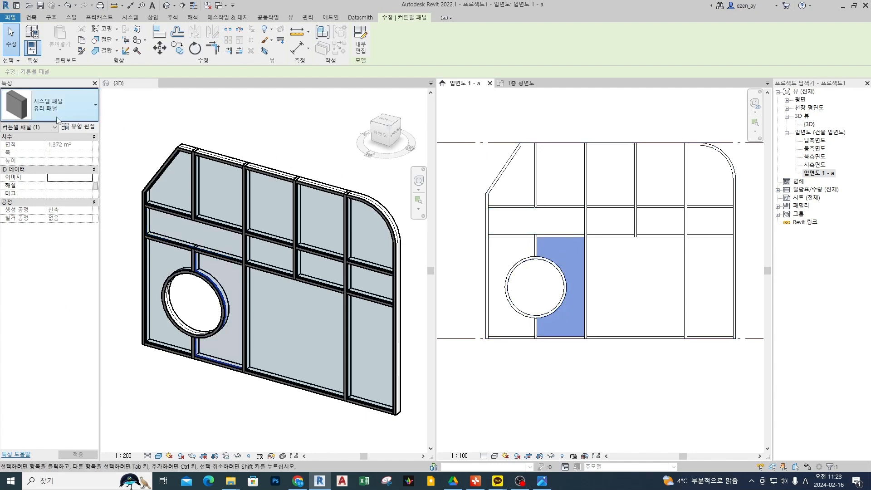
key("ctrl+2")
mouse_move(79, 136)
left_mouse_down()
mouse_move(2, 120)
mouse_move(97, 85)
mouse_move(24, 135)
left_mouse_up()
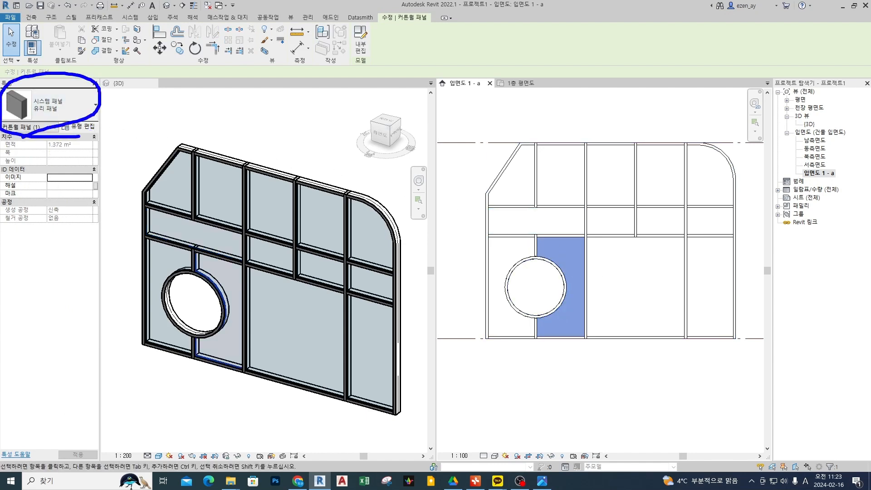
key("Escape")
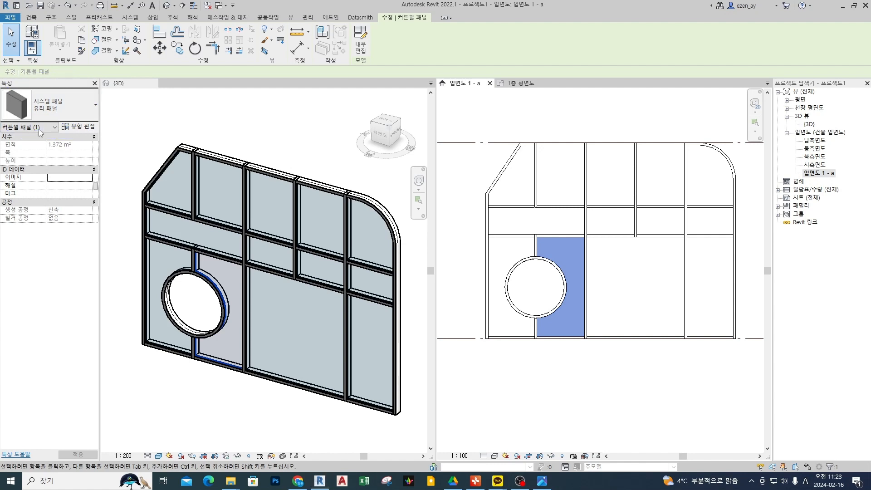
left_click(64, 108)
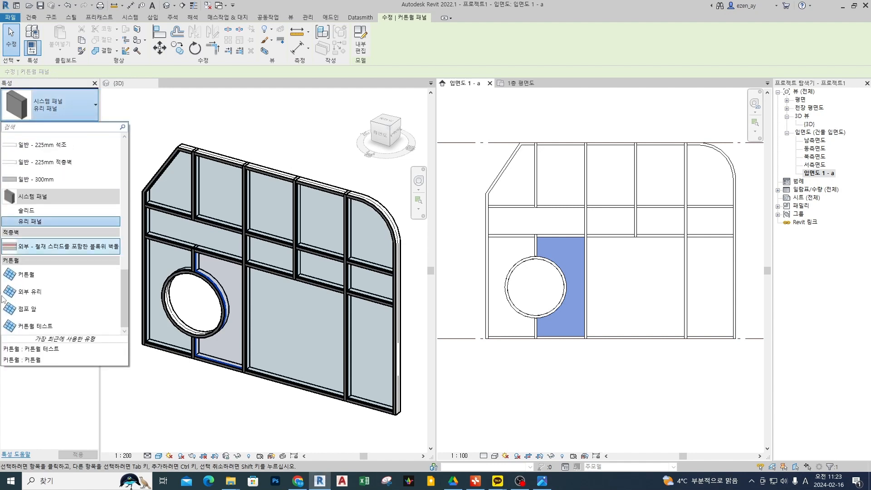
scroll(55, 272, "up", 3)
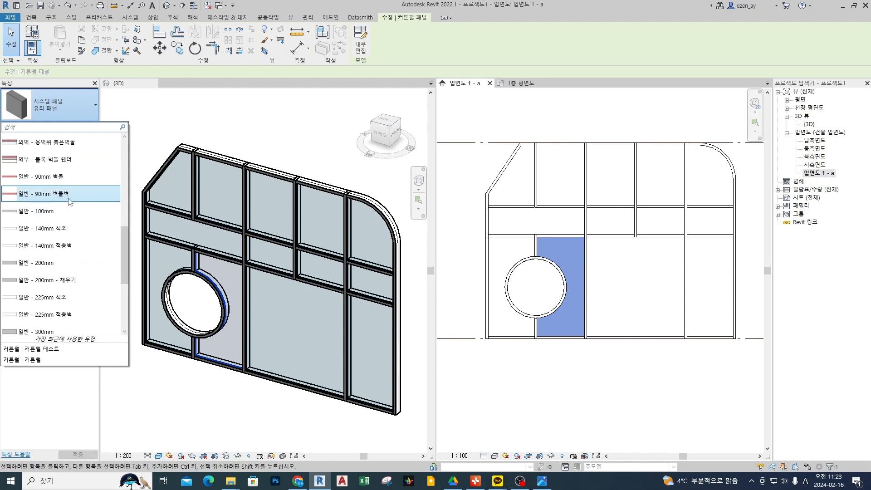
left_click(71, 200)
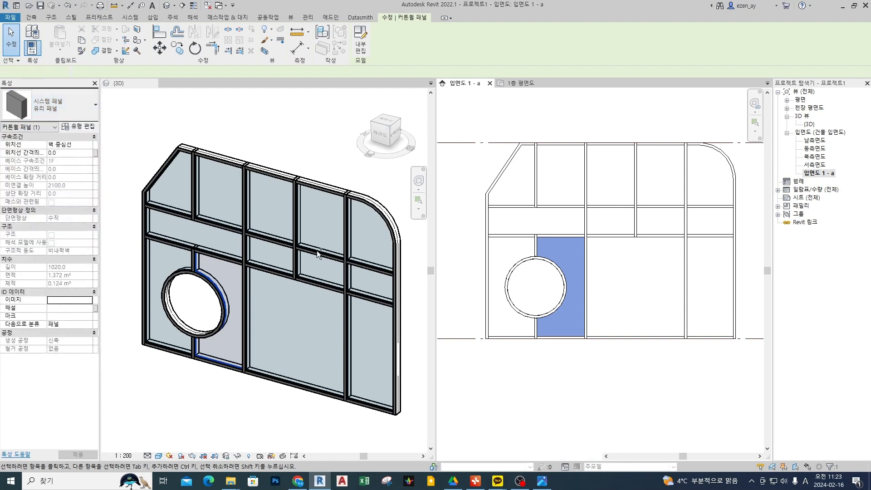
left_click(630, 345)
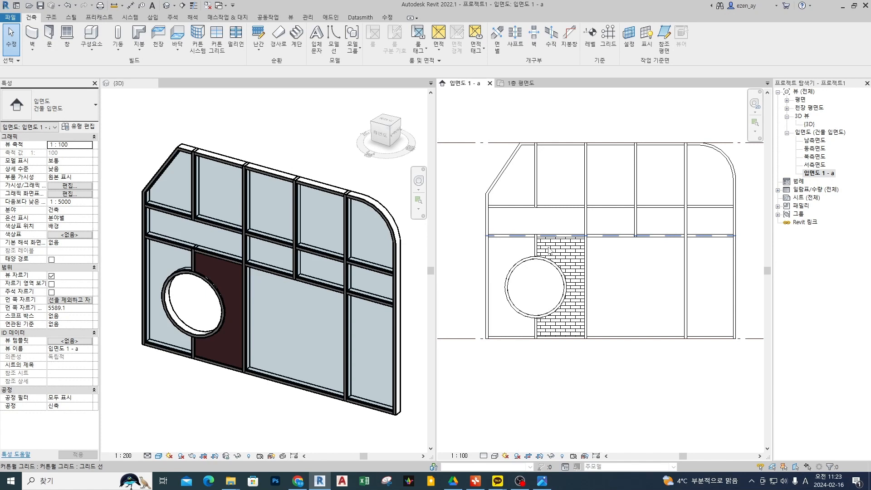
Change the leftmost mullion segment of the horizontal grid line above the circle to the circular 50mm 반지름 type.
scroll(549, 251, "up", 4)
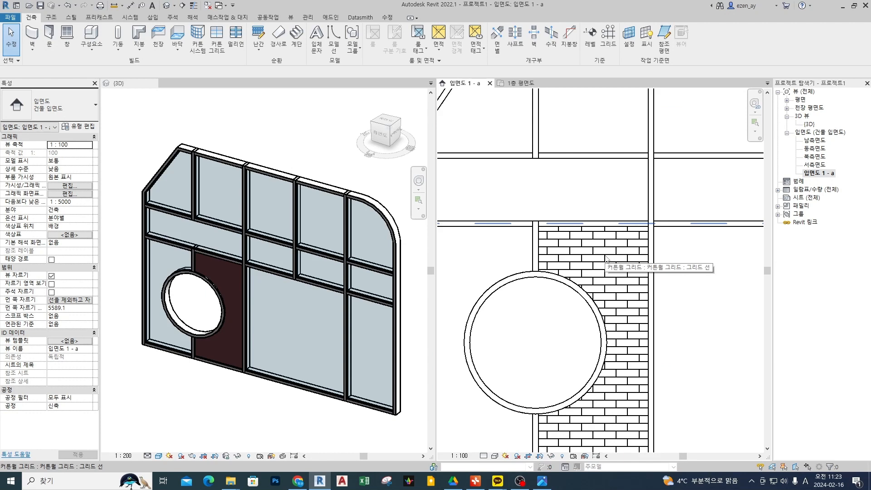
scroll(607, 256, "down", 4)
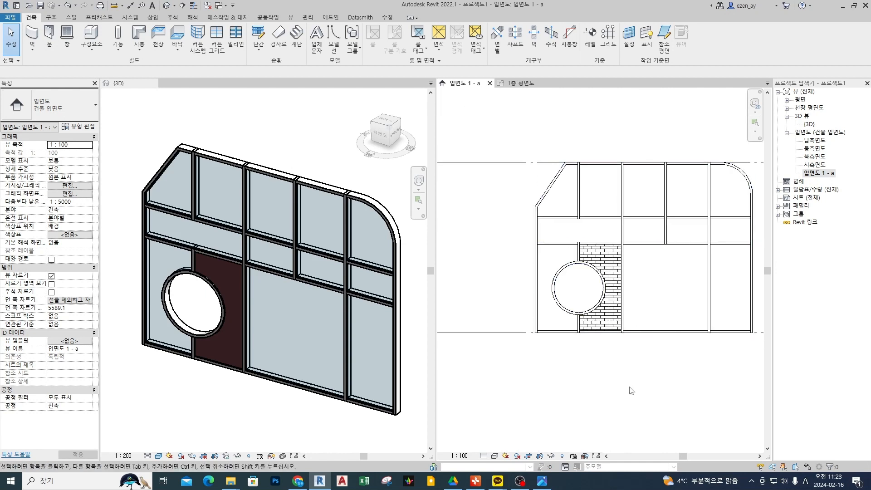
left_click(582, 250)
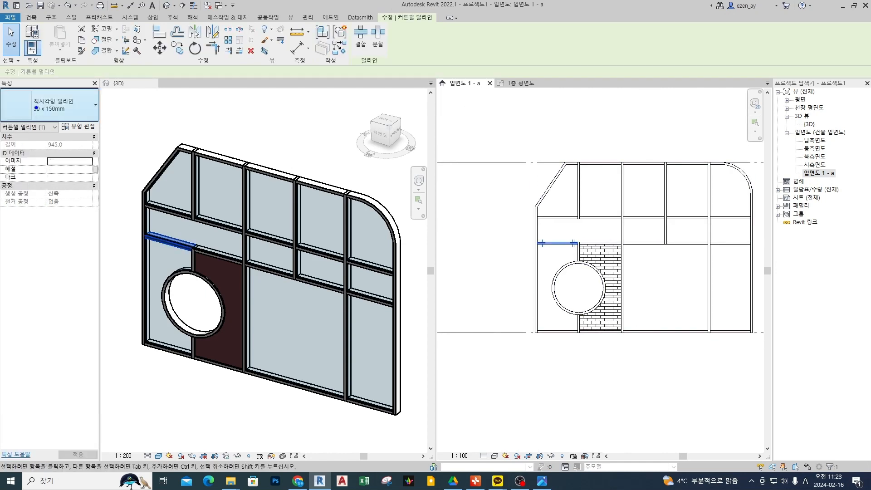
mouse_move(78, 93)
left_mouse_down()
mouse_move(59, 125)
mouse_move(84, 95)
left_mouse_up()
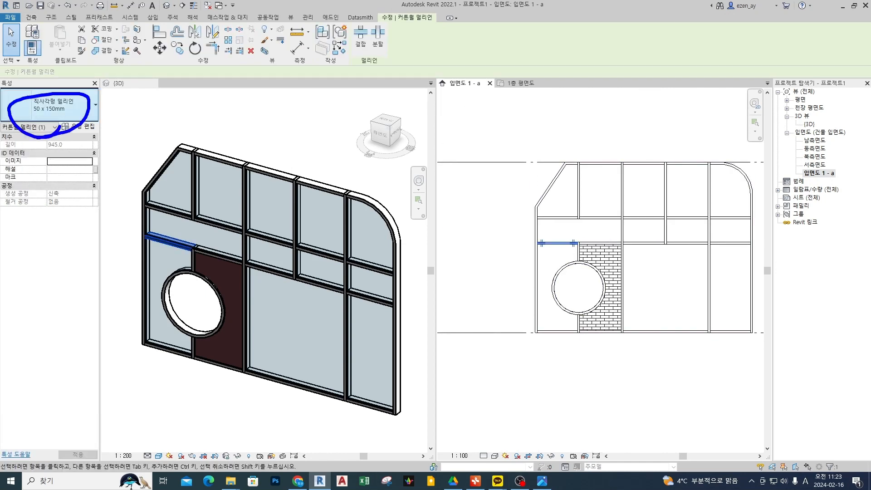
left_click(53, 109)
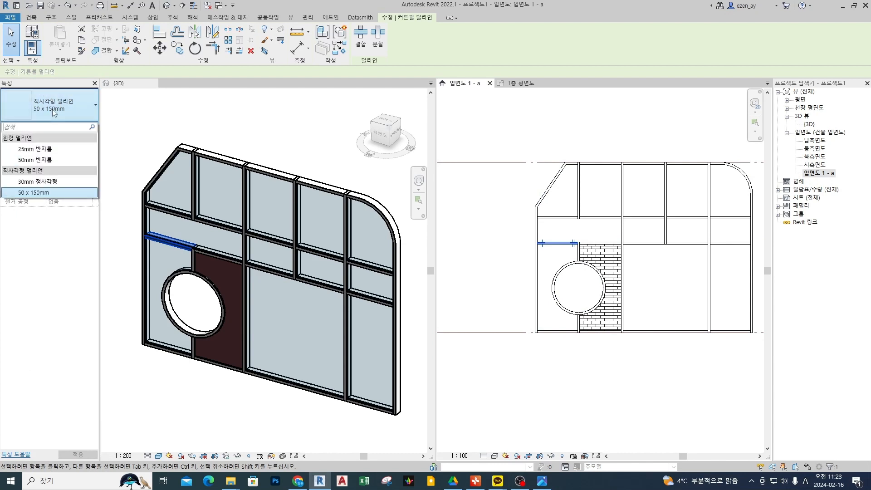
left_click(53, 160)
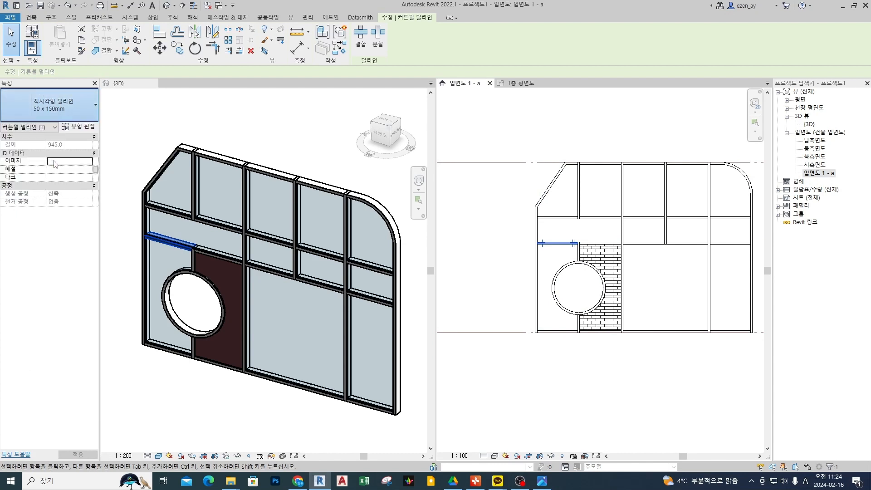
scroll(153, 255, "up", 6)
key("Escape")
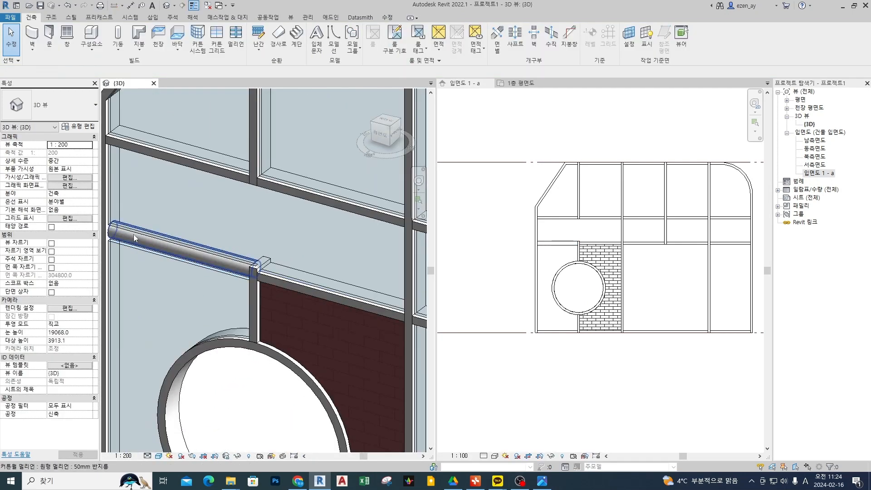
left_click(686, 283)
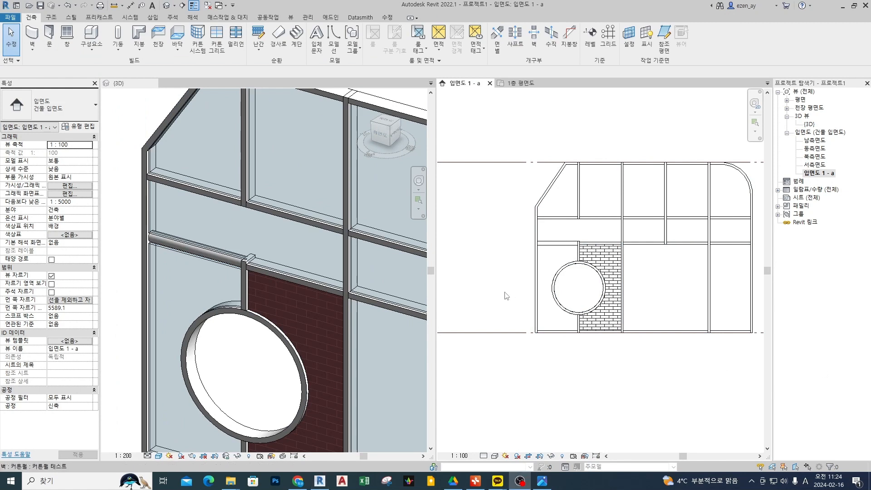
Move the horizontal curtain grid line above the circular opening to 2200 mm above the wall's base.
middle_click_drag(635, 383, 580, 383)
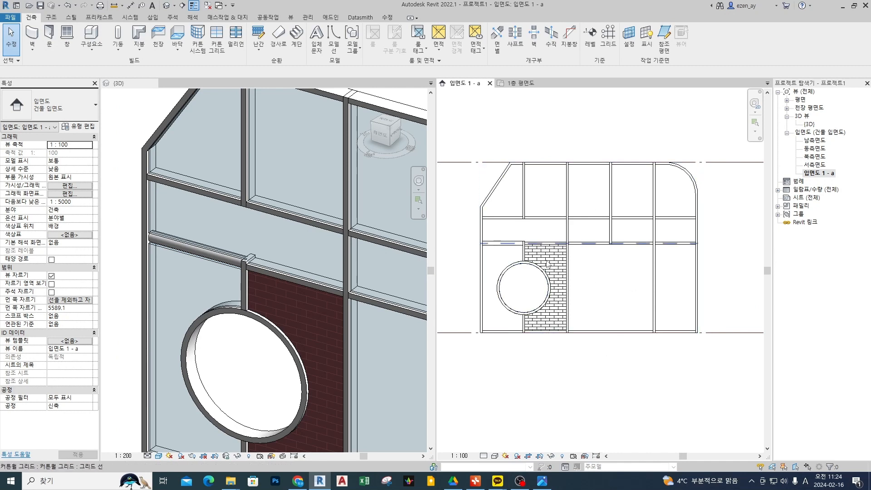
middle_click_drag(548, 264, 580, 259)
left_click(574, 268)
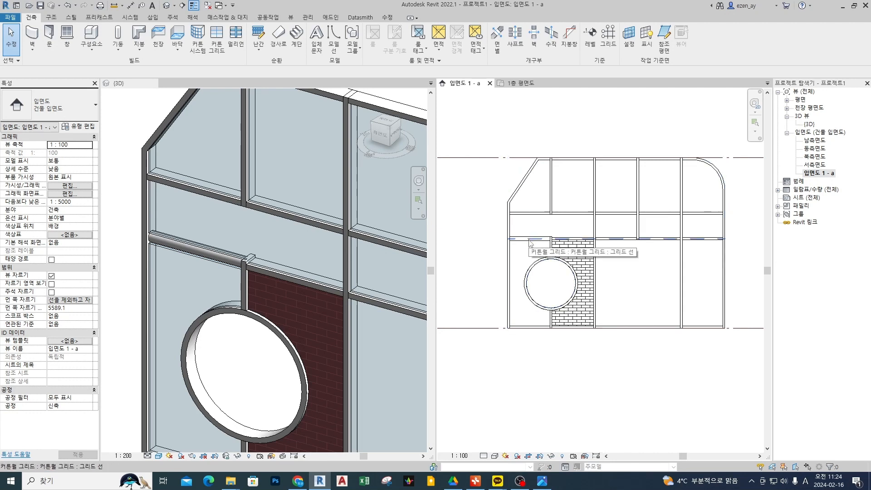
scroll(531, 243, "up", 3)
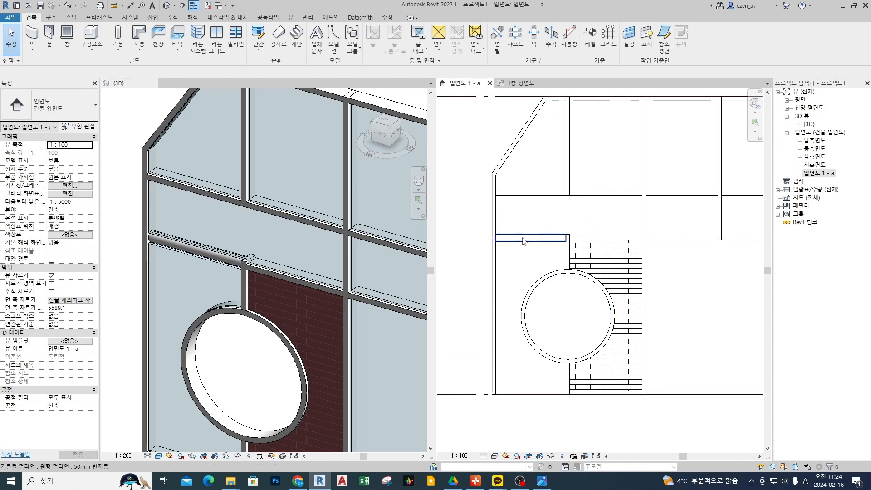
left_click(554, 237)
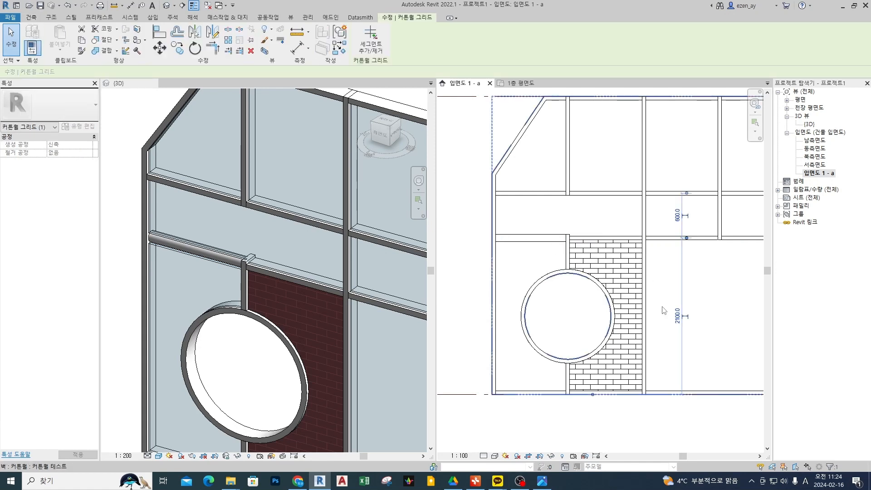
left_click(678, 318)
type("2")
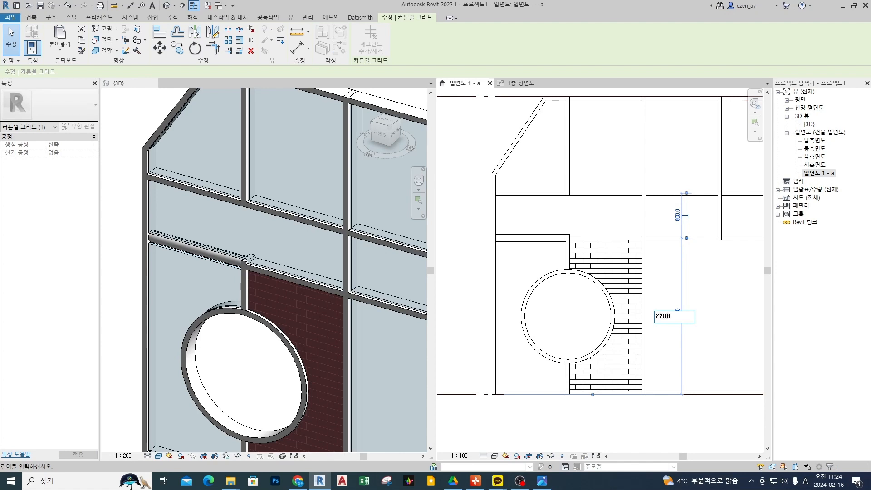
type("200")
key("Return")
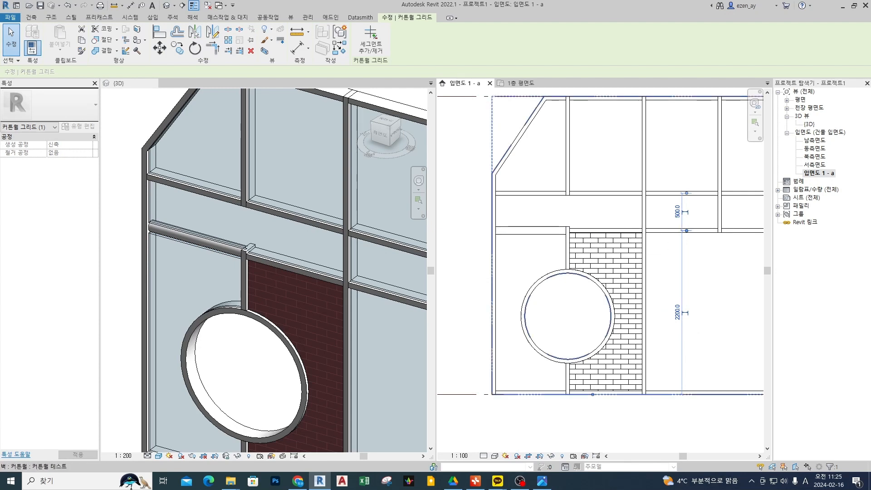
scroll(631, 180, "down", 5)
middle_click_drag(667, 223, 622, 233)
left_click(528, 146)
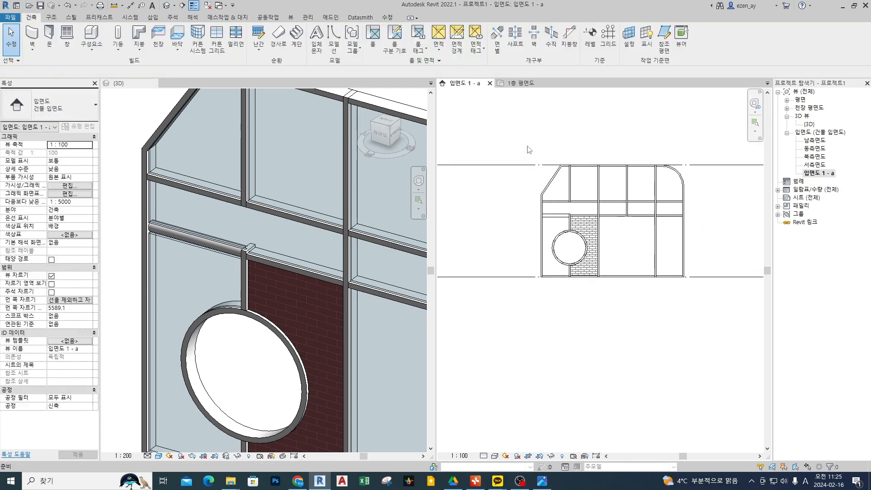
middle_click_drag(527, 182, 540, 216)
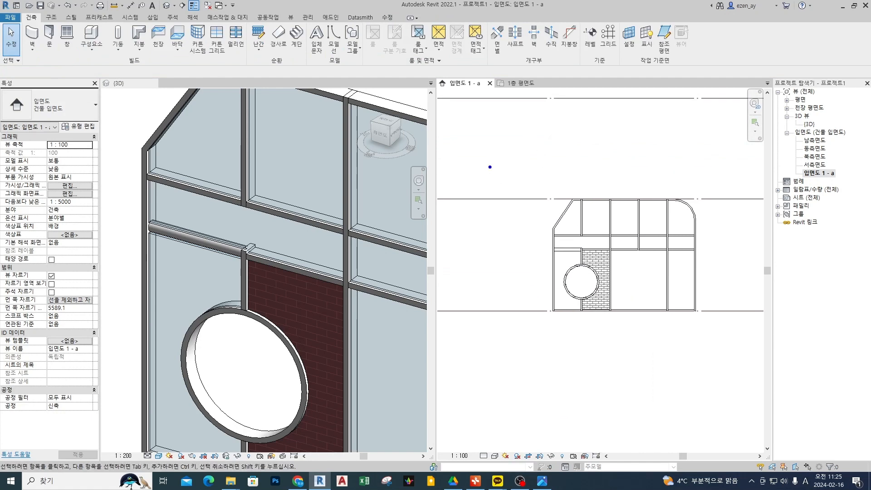
left_click_drag(444, 137, 413, 164)
mouse_move(478, 129)
left_mouse_down()
mouse_move(488, 149)
mouse_move(513, 145)
left_mouse_up()
mouse_move(513, 129)
left_mouse_down()
mouse_move(532, 125)
mouse_move(526, 148)
left_mouse_up()
mouse_move(547, 124)
left_mouse_down()
mouse_move(545, 145)
mouse_move(594, 125)
mouse_move(575, 131)
mouse_move(572, 148)
mouse_move(624, 144)
left_mouse_up()
mouse_move(299, 137)
left_mouse_down()
mouse_move(308, 171)
mouse_move(341, 148)
mouse_move(348, 169)
left_mouse_up()
mouse_move(363, 134)
left_mouse_down()
mouse_move(378, 133)
mouse_move(373, 138)
left_mouse_up()
mouse_move(362, 146)
left_mouse_down()
mouse_move(375, 145)
mouse_move(388, 161)
left_mouse_up()
mouse_move(381, 133)
left_mouse_down()
mouse_move(388, 142)
mouse_move(378, 147)
left_mouse_up()
left_click_drag(384, 155, 404, 150)
left_click_drag(387, 150, 406, 169)
left_click_drag(429, 123, 432, 179)
left_click_drag(442, 145, 468, 145)
left_click_drag(456, 137, 456, 154)
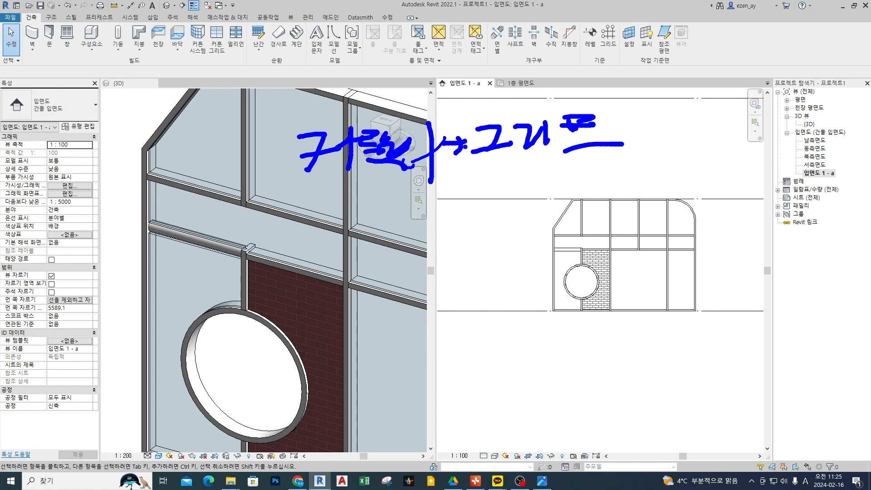
mouse_move(443, 148)
left_mouse_down()
mouse_move(448, 227)
mouse_move(479, 220)
mouse_move(464, 230)
left_mouse_up()
mouse_move(493, 200)
left_mouse_down()
mouse_move(504, 217)
mouse_move(545, 224)
mouse_move(576, 199)
mouse_move(579, 223)
left_mouse_up()
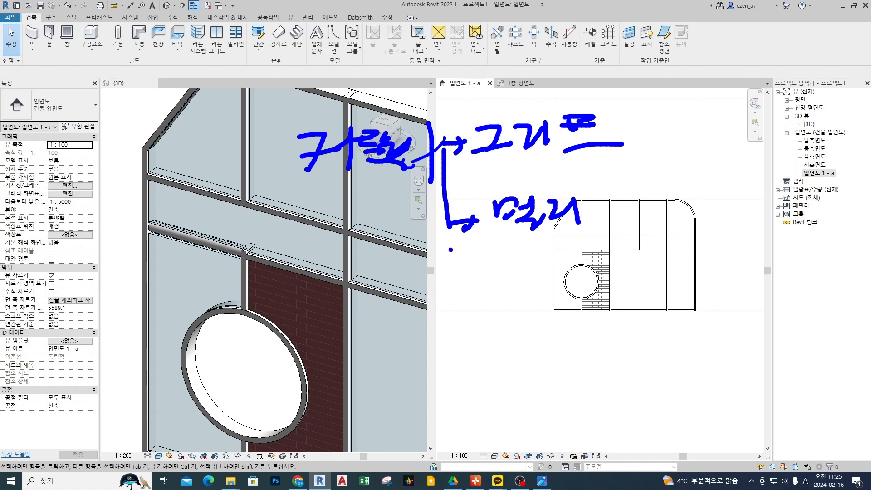
mouse_move(454, 227)
left_mouse_down()
mouse_move(457, 313)
mouse_move(490, 302)
mouse_move(490, 311)
mouse_move(532, 284)
left_mouse_up()
left_click_drag(522, 286, 532, 303)
left_click_drag(543, 282, 562, 318)
left_click_drag(577, 276, 586, 300)
mouse_move(585, 291)
left_mouse_down()
mouse_move(621, 275)
mouse_move(624, 320)
left_mouse_up()
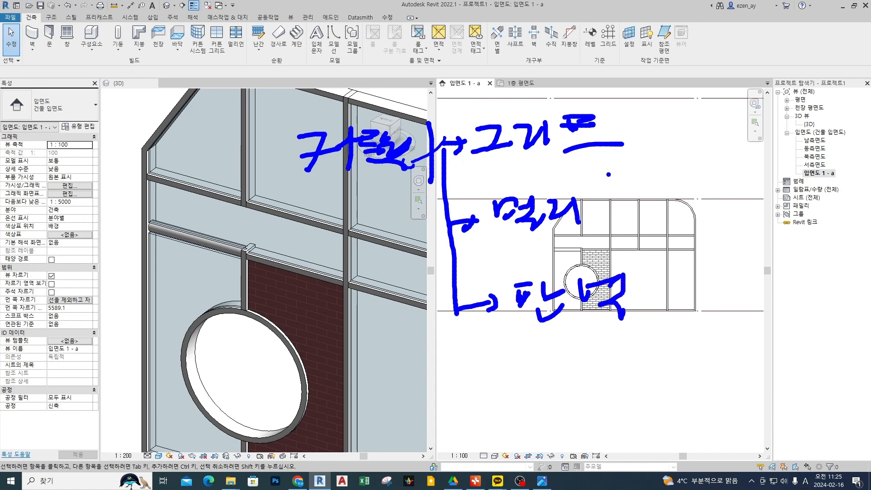
left_click_drag(631, 115, 675, 114)
mouse_move(619, 204)
left_mouse_down()
mouse_move(664, 195)
mouse_move(668, 208)
left_mouse_up()
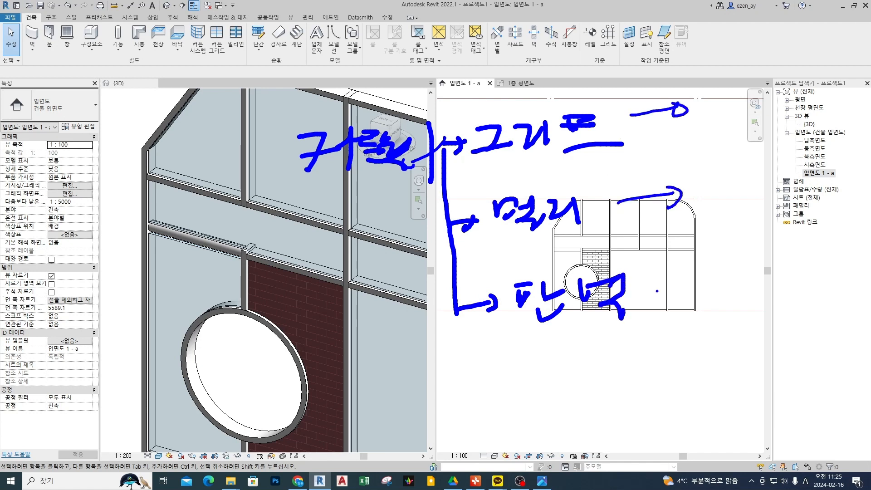
mouse_move(655, 289)
left_mouse_down()
mouse_move(696, 285)
mouse_move(687, 298)
left_mouse_up()
mouse_move(468, 173)
left_mouse_down()
mouse_move(624, 162)
mouse_move(580, 100)
mouse_move(469, 129)
mouse_move(468, 177)
left_mouse_up()
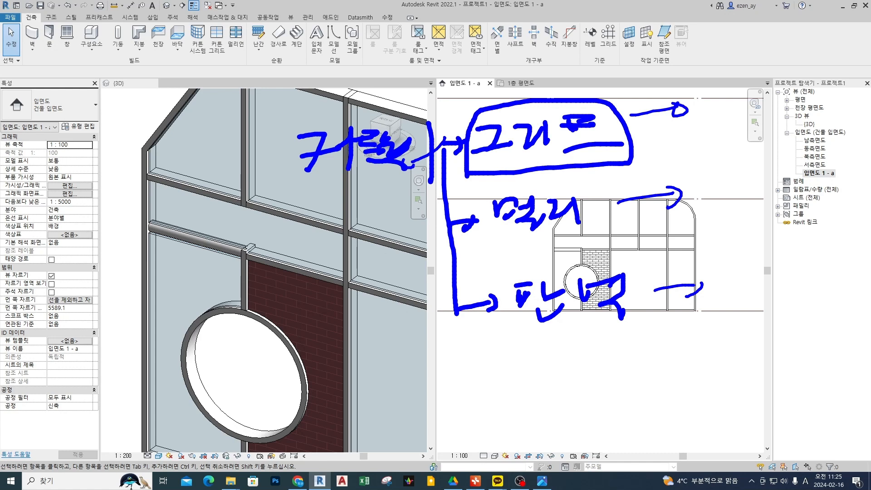
left_click_drag(634, 138, 677, 132)
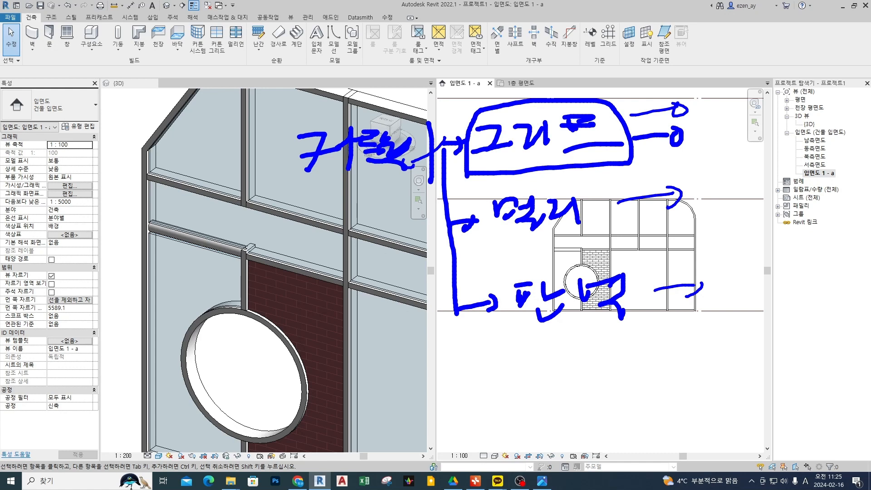
left_click_drag(703, 91, 713, 146)
left_click_drag(604, 186, 620, 224)
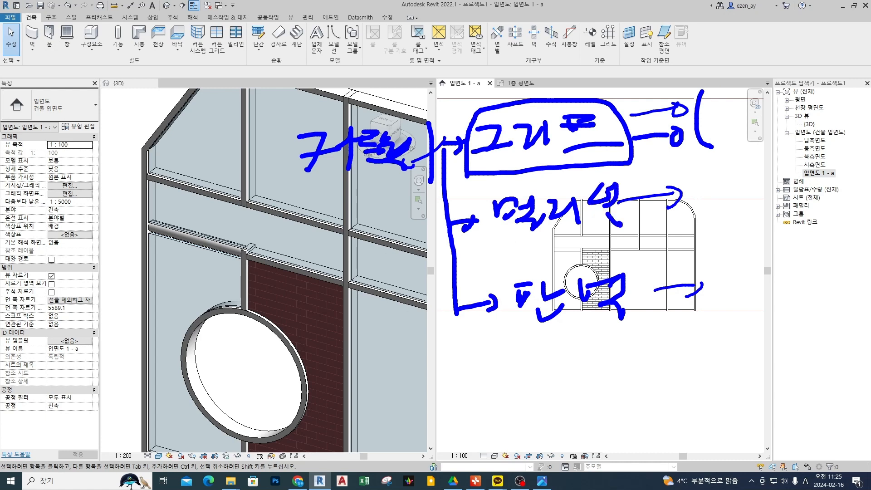
left_click_drag(500, 246, 638, 237)
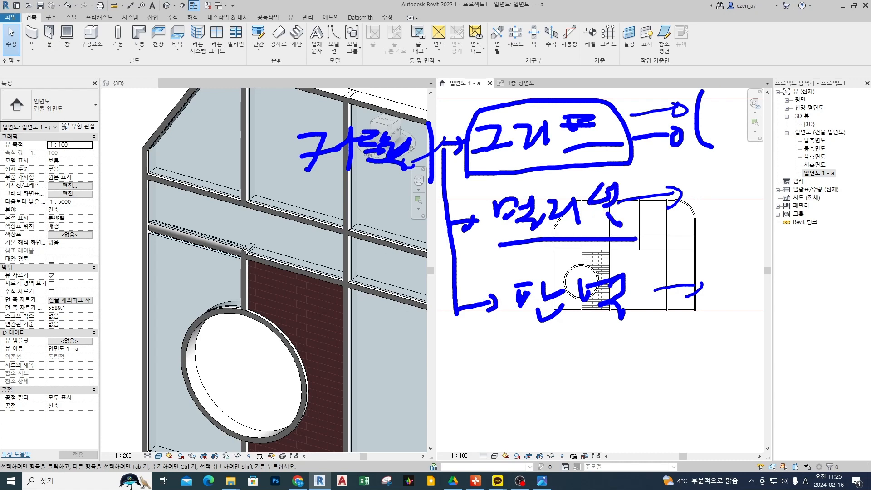
left_click_drag(475, 241, 536, 244)
mouse_move(275, 187)
left_mouse_down()
mouse_move(282, 212)
mouse_move(298, 210)
left_mouse_up()
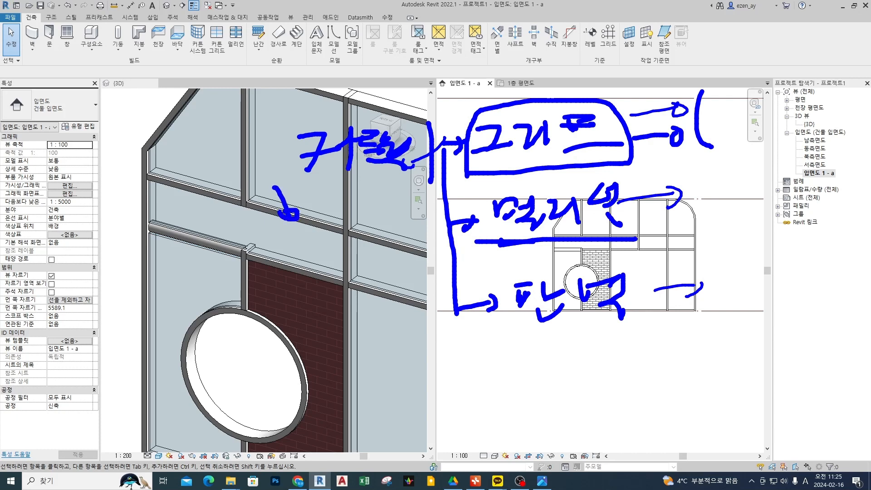
left_click_drag(494, 218, 511, 234)
mouse_move(255, 215)
left_mouse_down()
mouse_move(246, 183)
mouse_move(254, 219)
left_mouse_up()
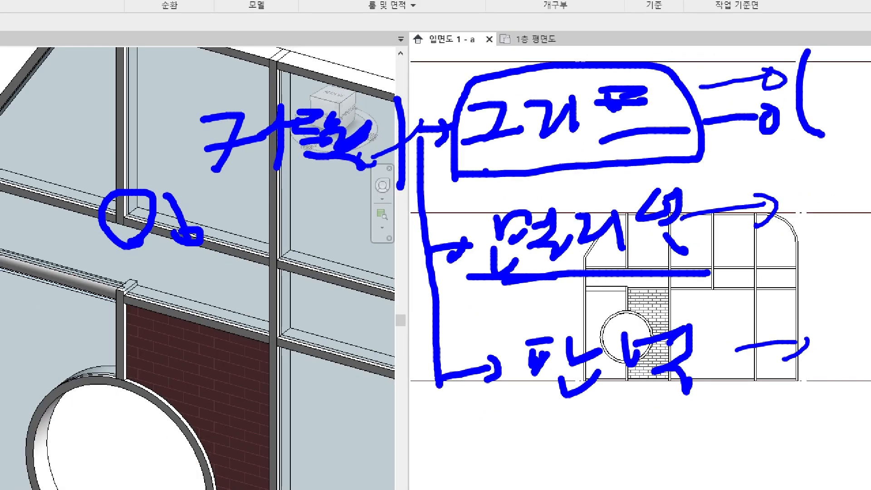
left_click_drag(116, 227, 137, 206)
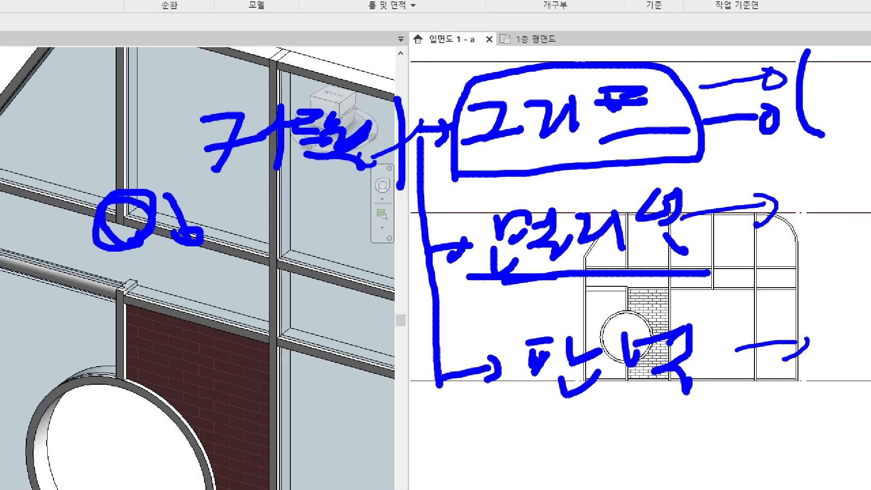
mouse_move(764, 187)
left_mouse_down()
mouse_move(772, 212)
mouse_move(792, 186)
left_mouse_up()
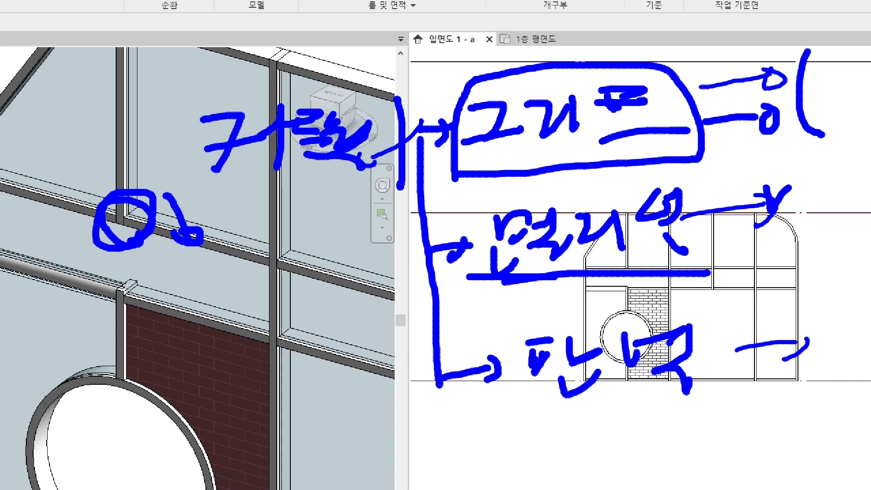
mouse_move(545, 313)
left_mouse_down()
mouse_move(567, 426)
mouse_move(699, 321)
mouse_move(533, 315)
left_mouse_up()
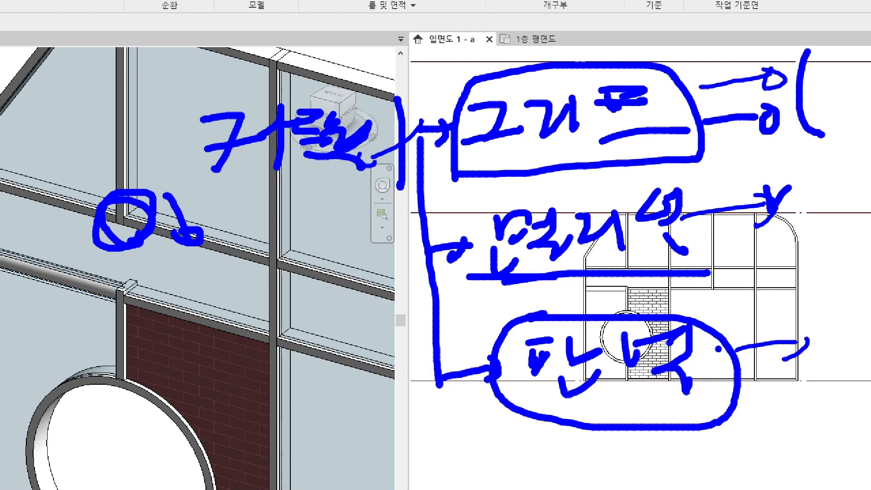
mouse_move(718, 350)
left_mouse_down()
mouse_move(787, 337)
mouse_move(809, 344)
left_mouse_up()
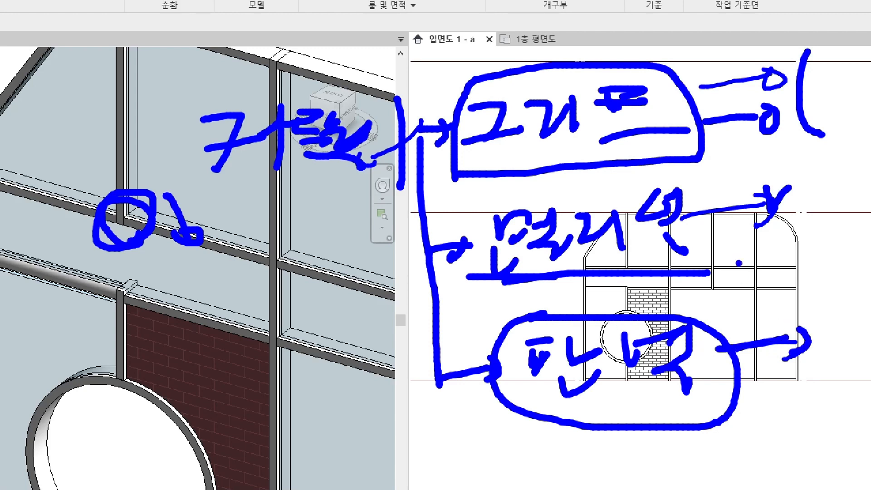
key("Escape")
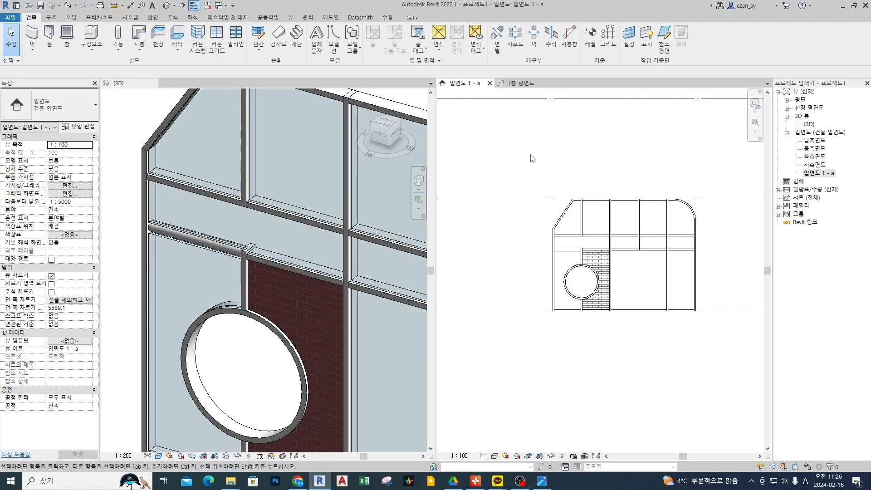
Toggle the join of the upper-left horizontal mullion so it runs continuously past the vertical mullion above the circle.
scroll(568, 246, "up", 5)
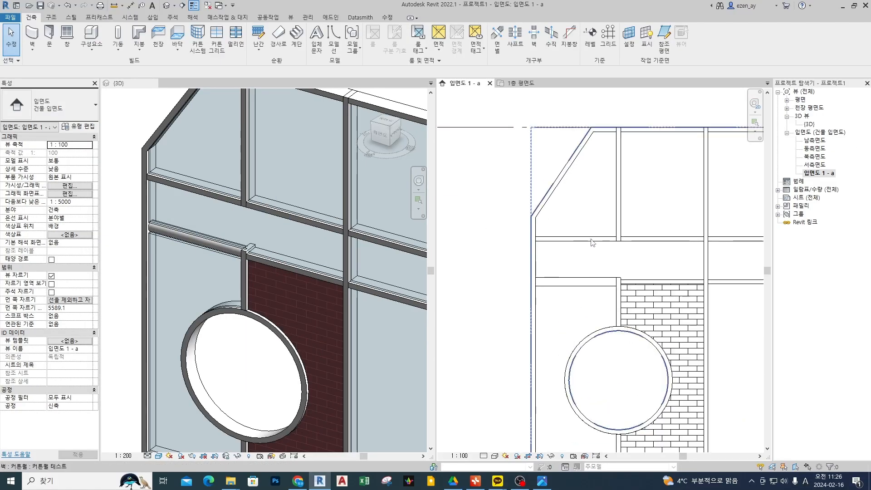
scroll(591, 245, "up", 3)
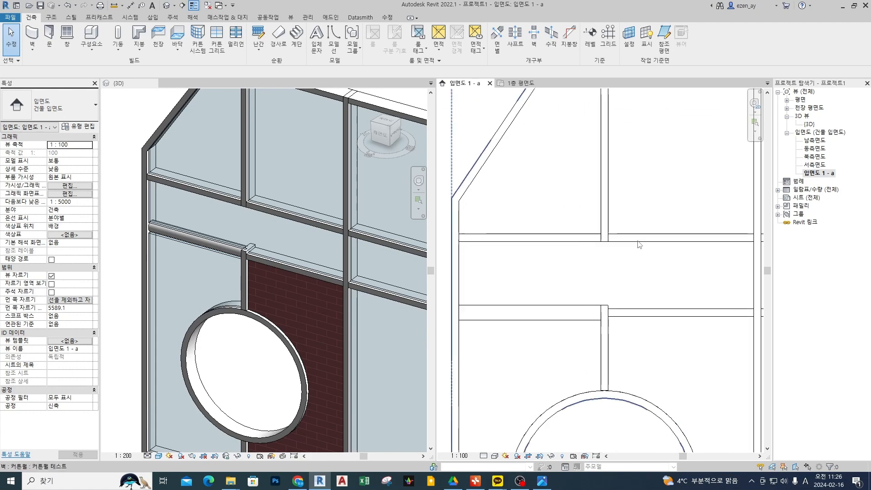
left_click(493, 238)
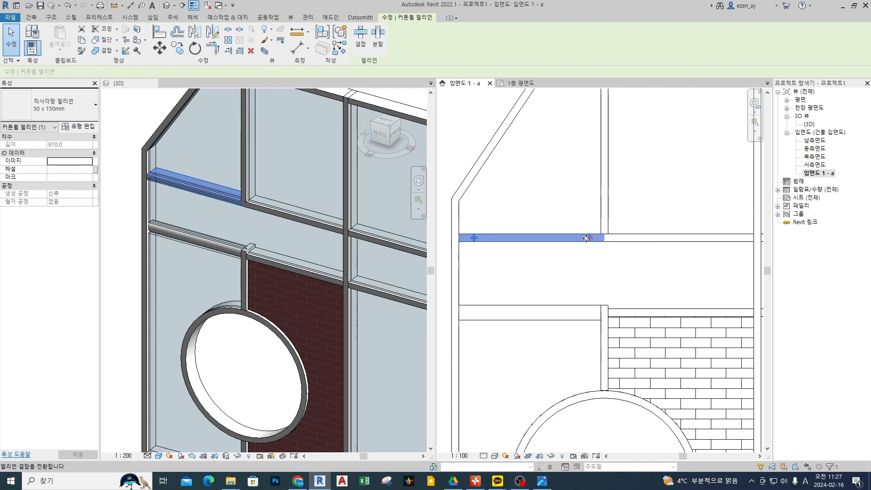
key("Escape")
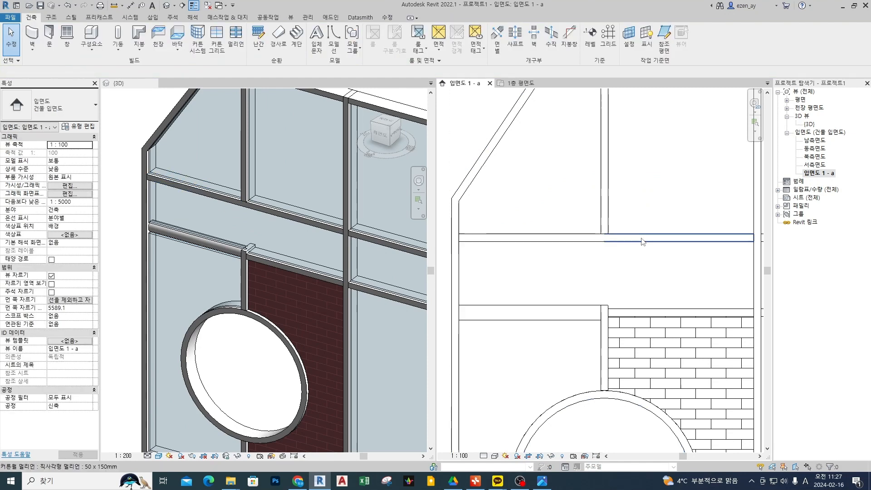
Toggle the lower join of the leftmost interior vertical mullion so it runs through the horizontal mullion.
left_click(606, 225)
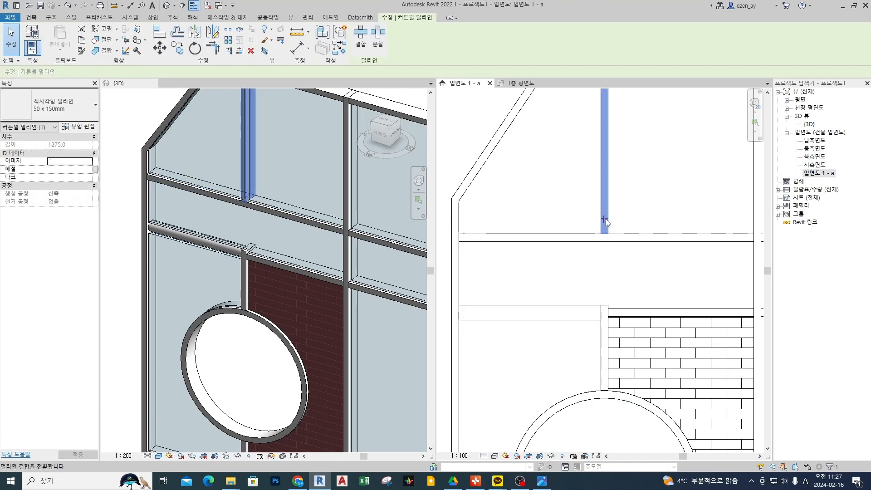
left_click(605, 221)
key("Escape")
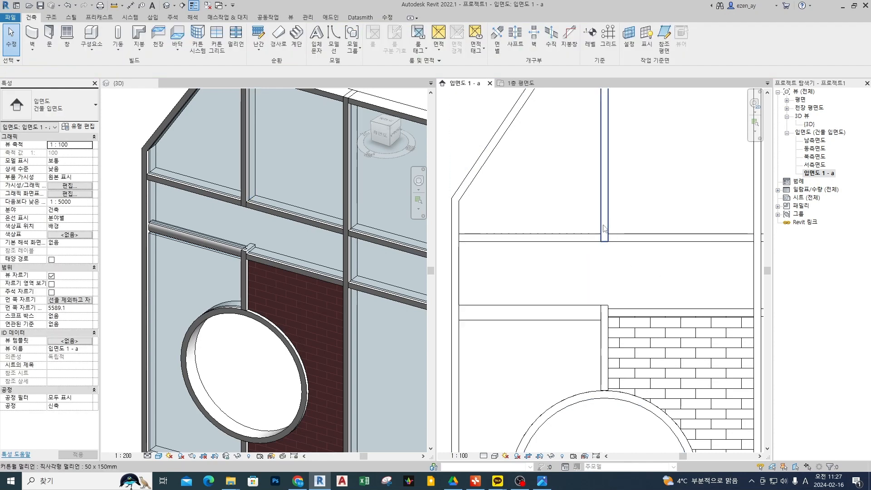
left_click(605, 227)
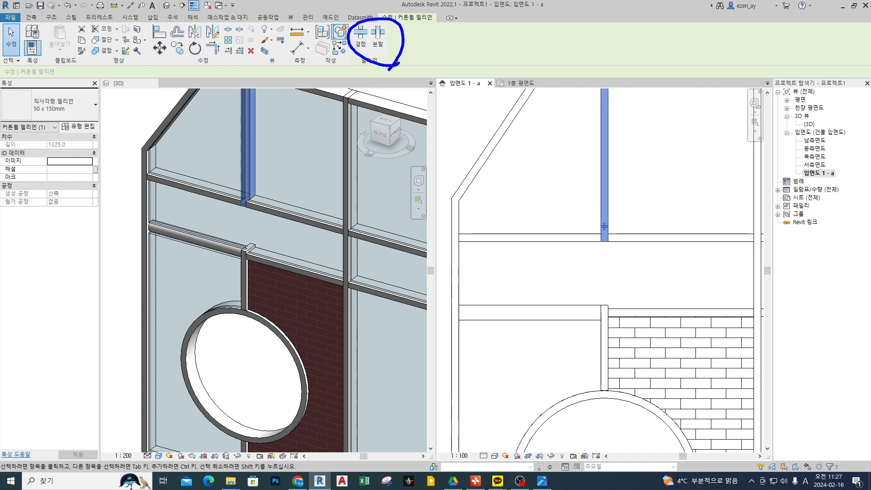
scroll(628, 224, "down", 4)
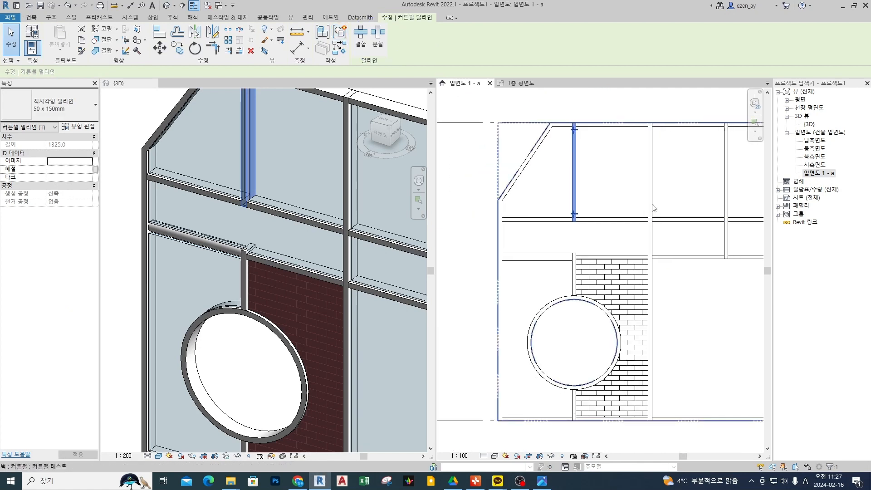
key("Escape")
Switch the lower join of the upper vertical mullion above the circle so it stops at the continuous horizontal mullion.
middle_click_drag(647, 225, 586, 226)
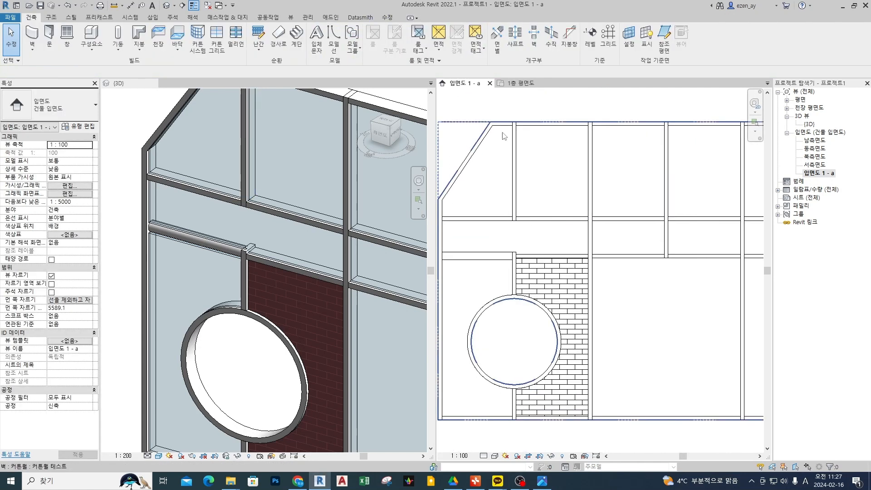
left_click(515, 199)
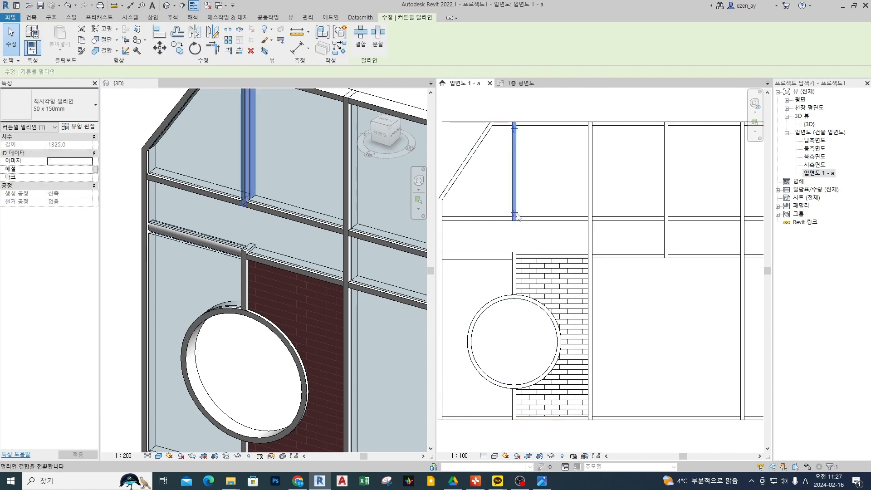
scroll(516, 216, "up", 2)
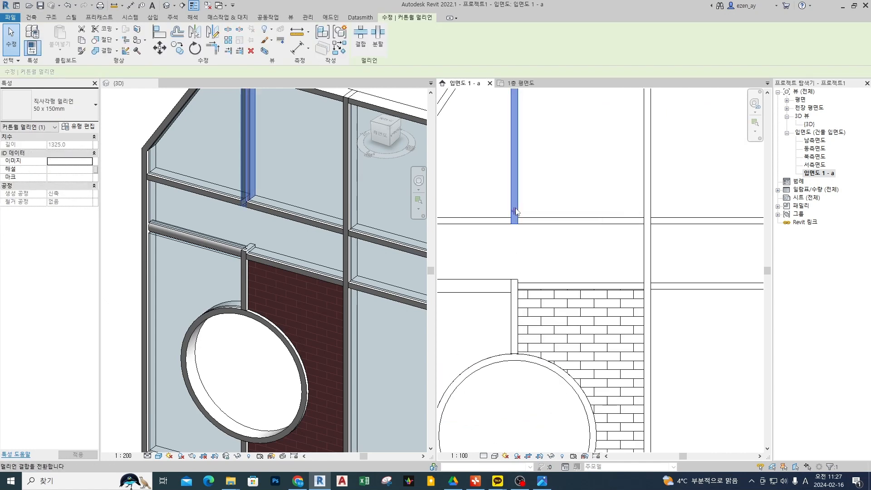
scroll(522, 216, "up", 2)
scroll(586, 233, "down", 2)
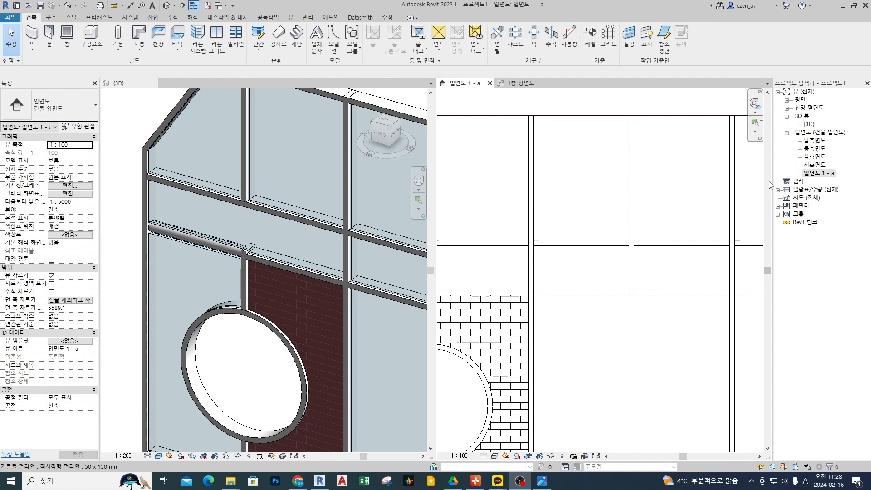
left_click(643, 197)
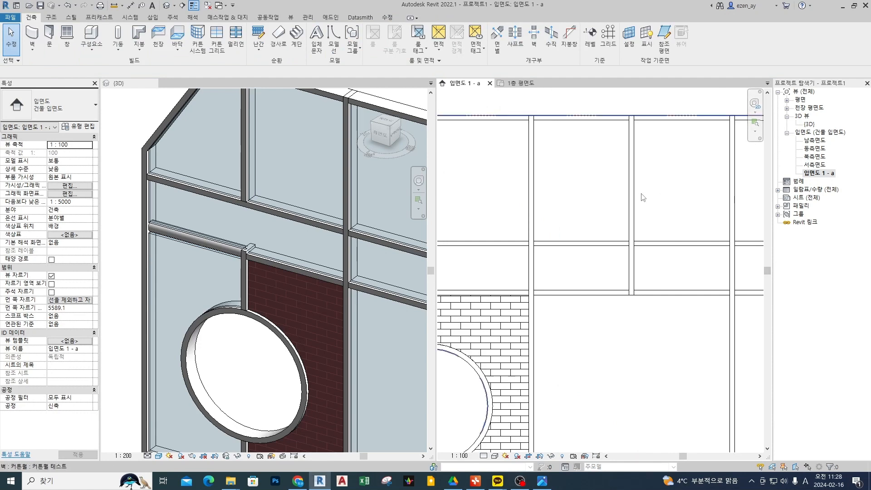
Open the large glass panel to the right of the brick panel for in-place editing.
scroll(643, 197, "down", 2)
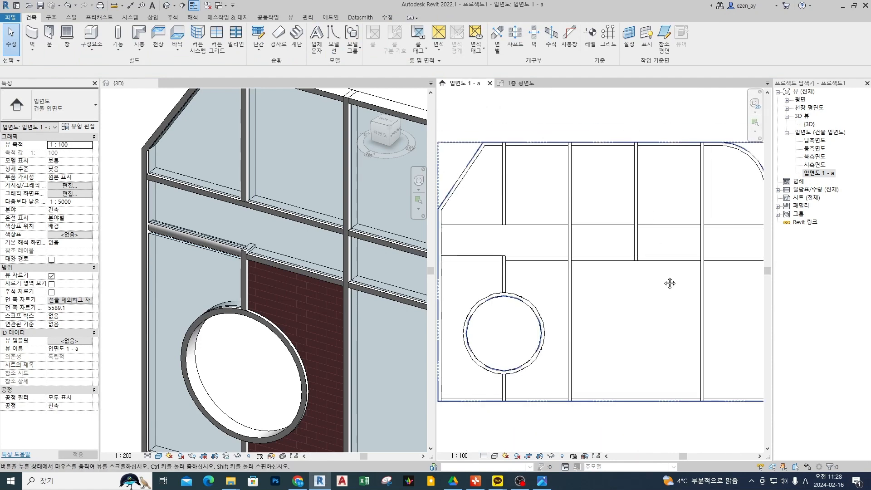
left_click(654, 300)
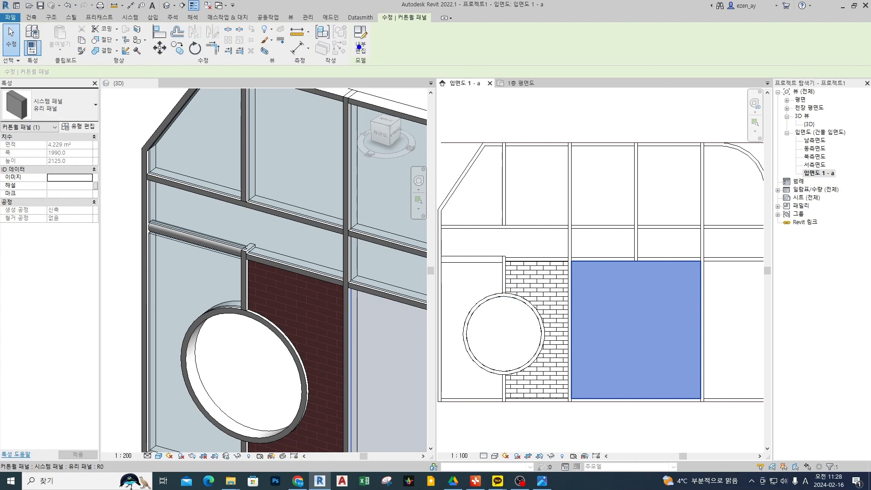
mouse_move(366, 64)
left_mouse_down()
mouse_move(346, 17)
mouse_move(386, 37)
left_mouse_up()
left_click_drag(610, 299, 611, 294)
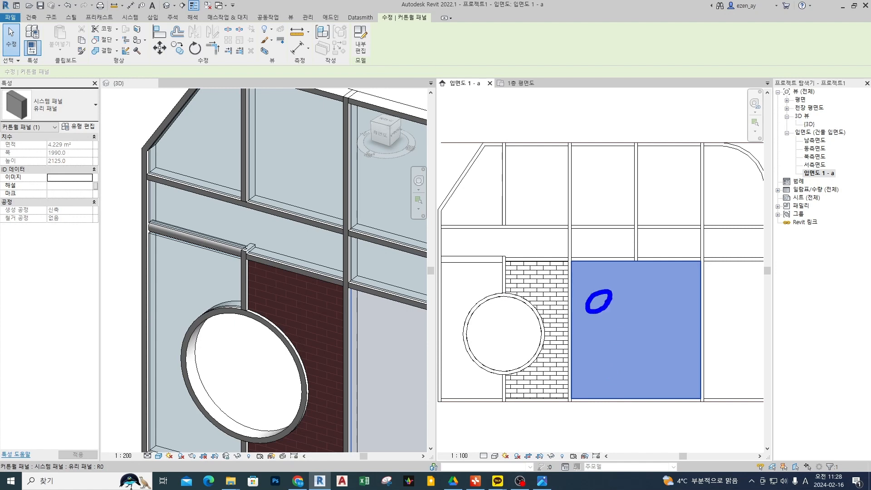
left_click_drag(363, 58, 389, 23)
left_click(366, 45)
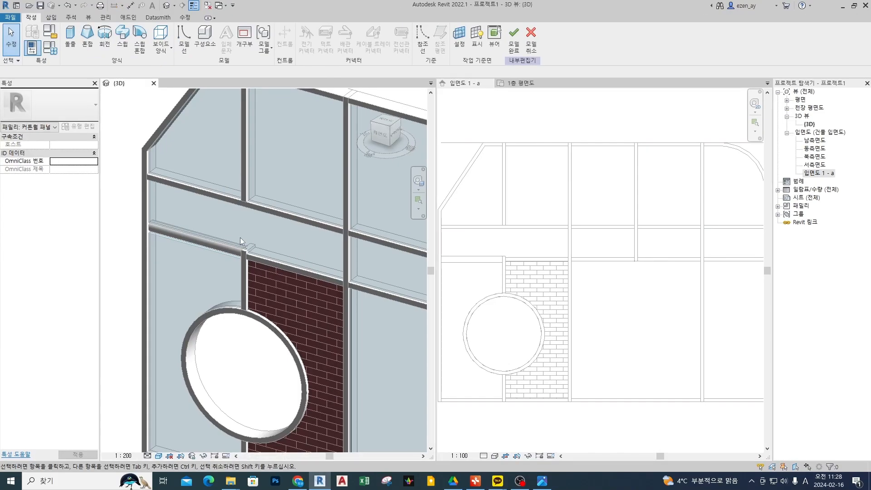
Start an extrusion in the elevation view, using the face of the large glass panel as the work plane.
scroll(240, 238, "down", 3)
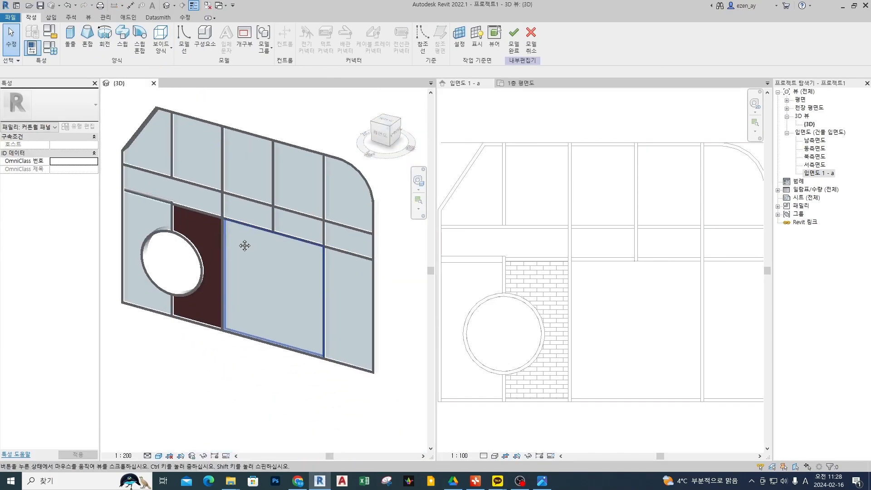
scroll(268, 252, "up", 4)
left_click(671, 293)
middle_click_drag(670, 295, 625, 265)
scroll(552, 248, "up", 1)
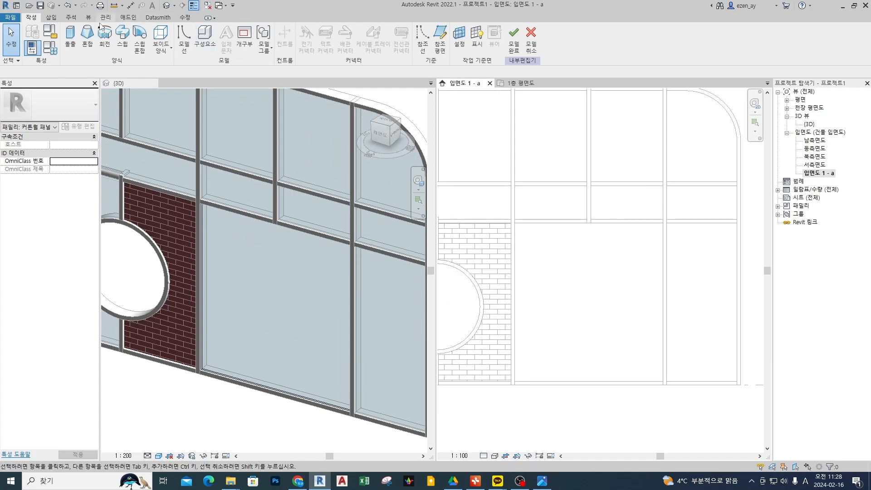
left_click(70, 39)
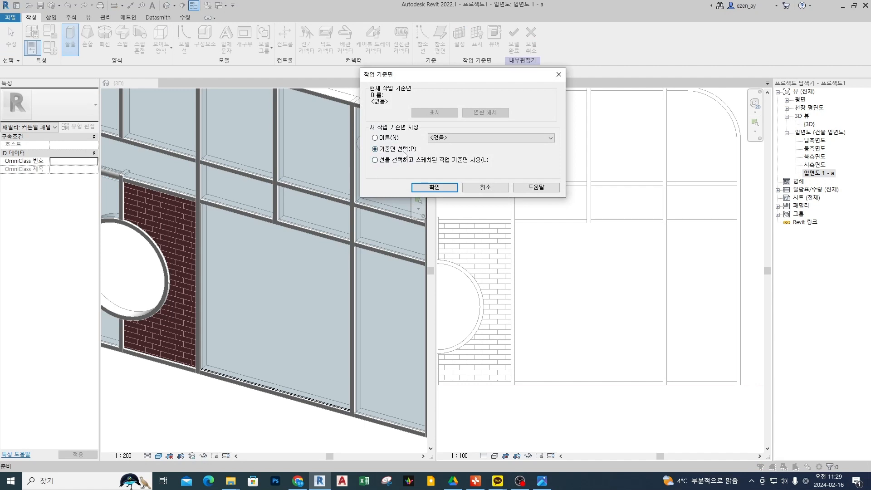
left_click(485, 187)
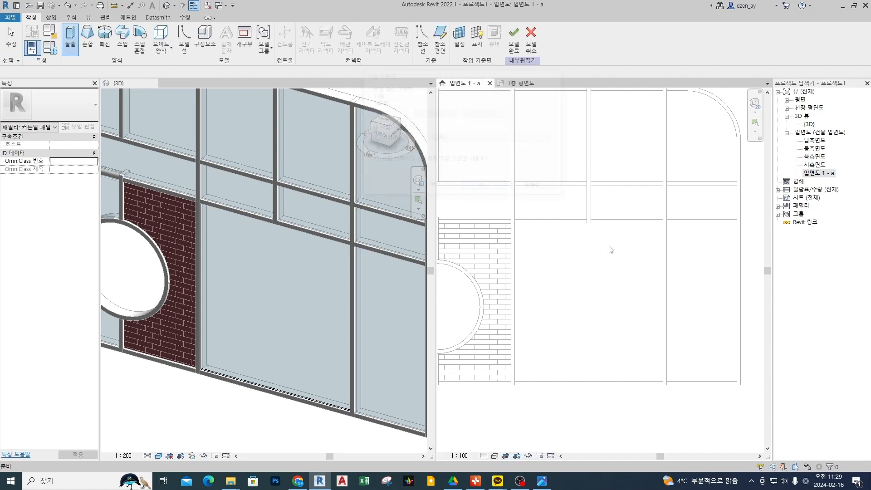
left_click(71, 39)
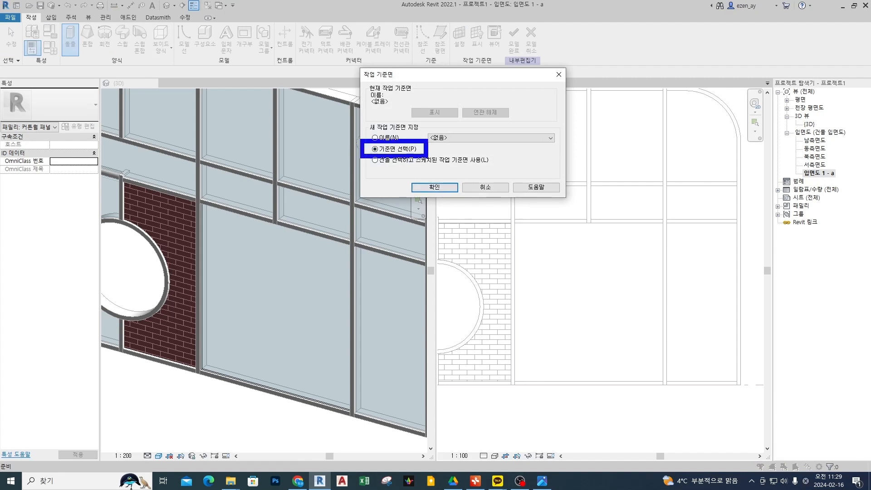
left_click(425, 187)
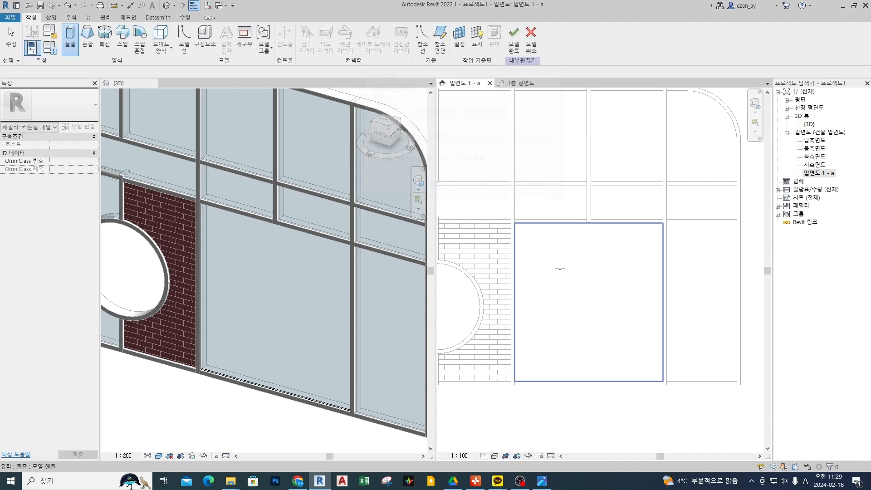
left_click(565, 298)
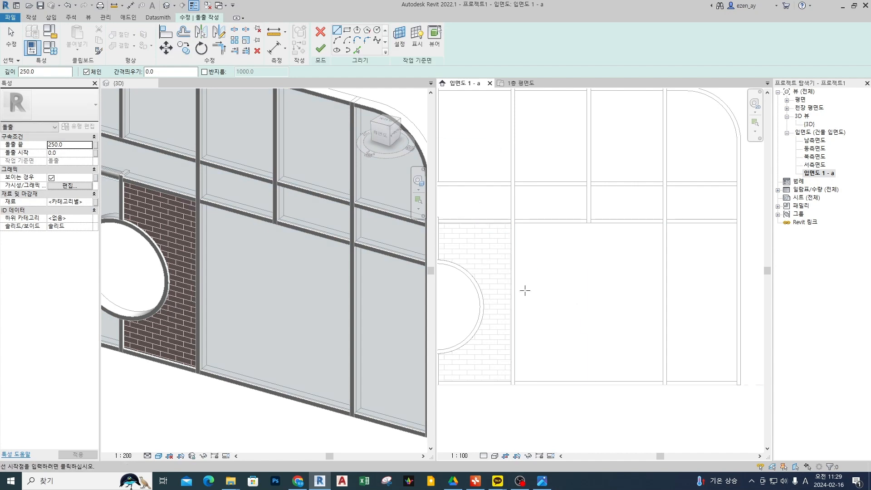
Sketch a vertical handle rectangle about 60 by 580 mm near the panel's left edge and finish the 250 mm extrusion.
left_click(348, 30)
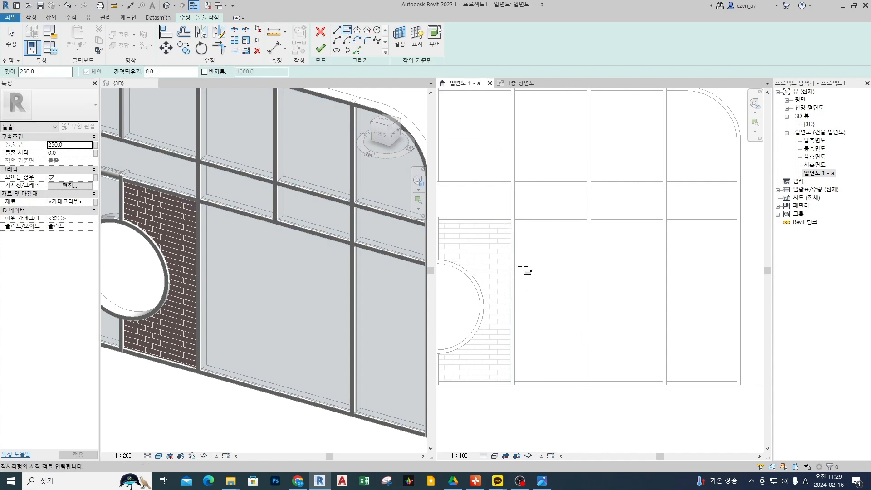
left_click(527, 288)
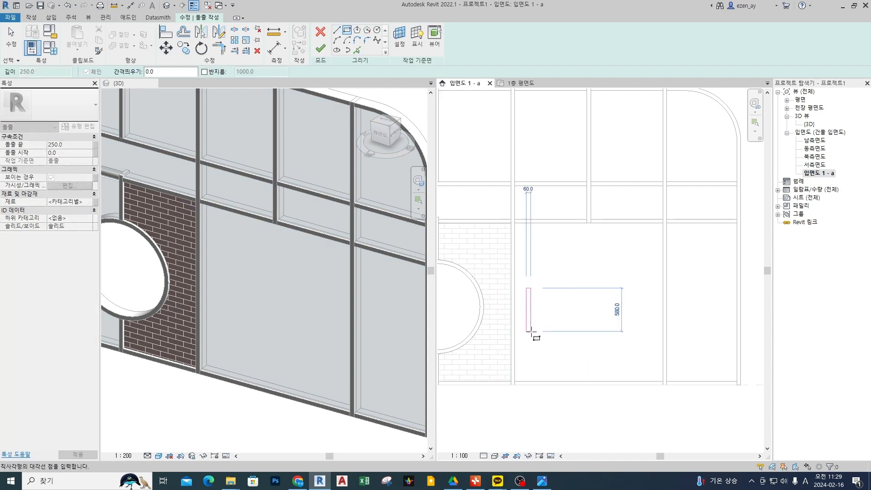
left_click(531, 332)
key("Escape")
key("Escape")
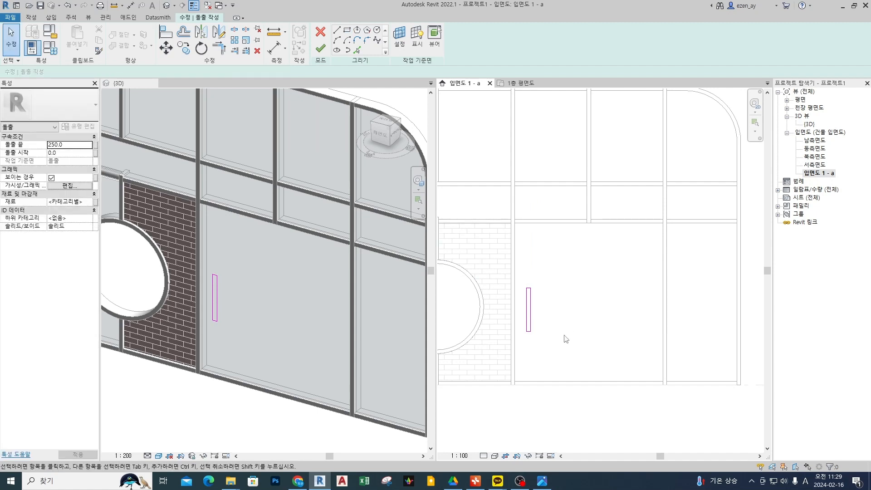
left_click(250, 315)
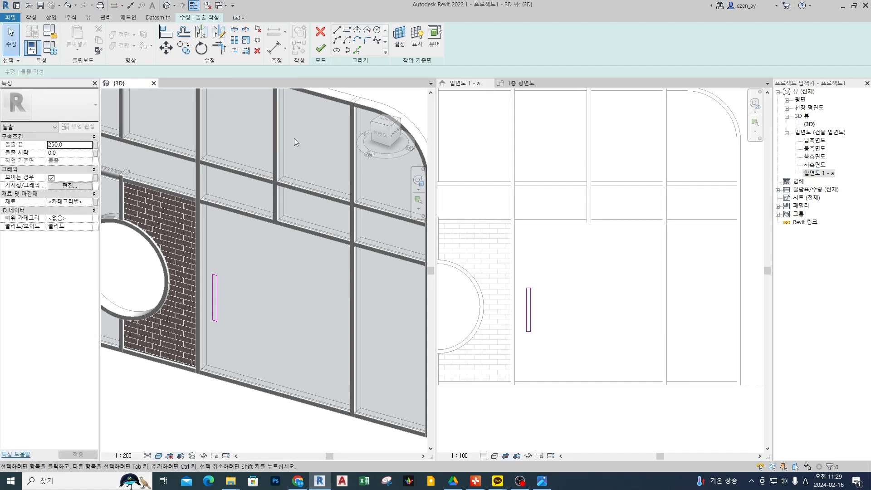
left_click(318, 50)
Shorten the handle extrusion to about 116.5 mm deep in the 3D view and finish the in-place panel editing.
scroll(212, 305, "up", 5)
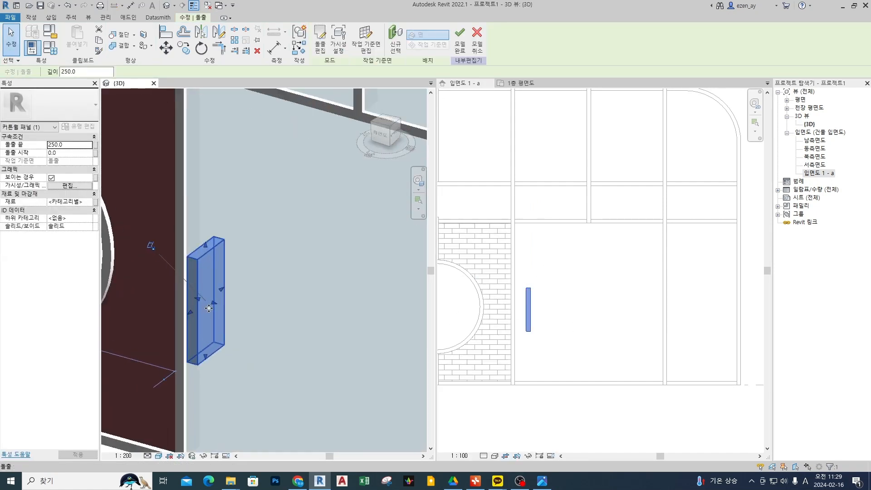
left_click_drag(189, 313, 204, 300)
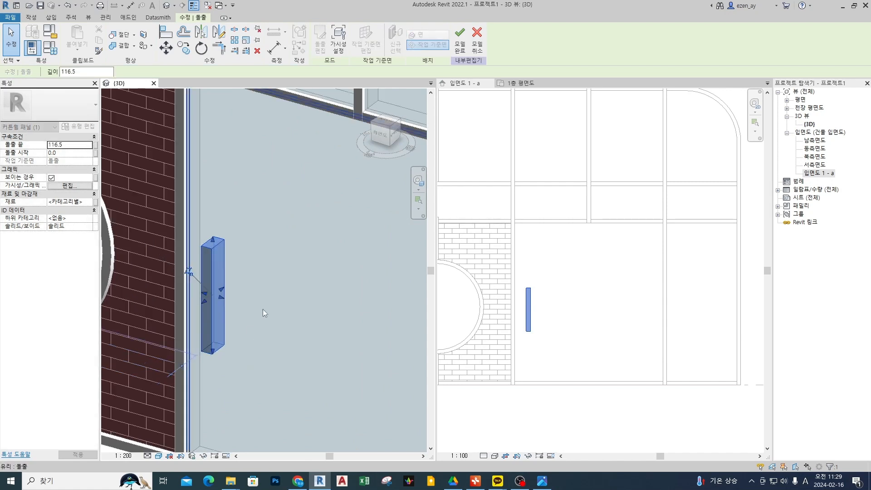
left_click(263, 309)
scroll(536, 305, "up", 1)
scroll(541, 293, "down", 5)
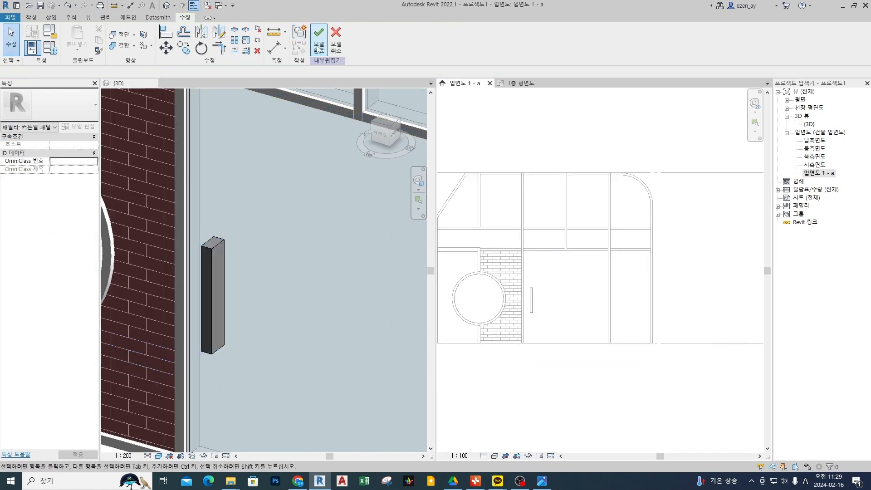
left_click(318, 50)
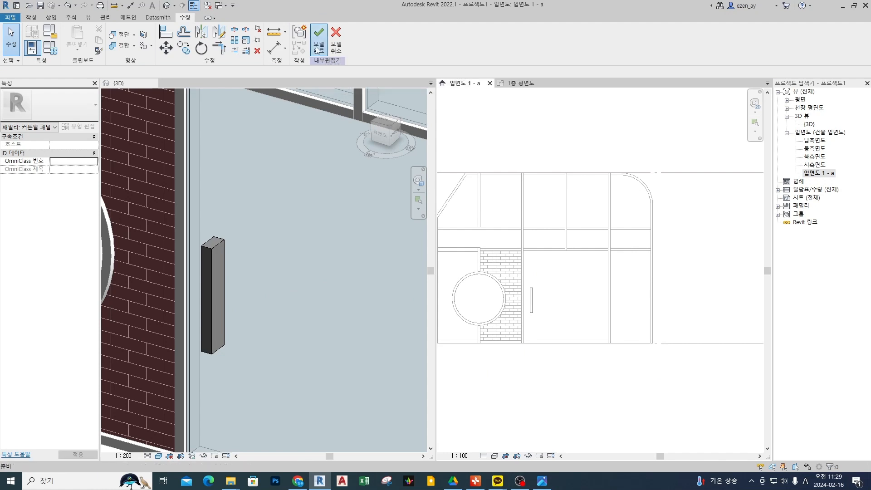
scroll(286, 240, "down", 5)
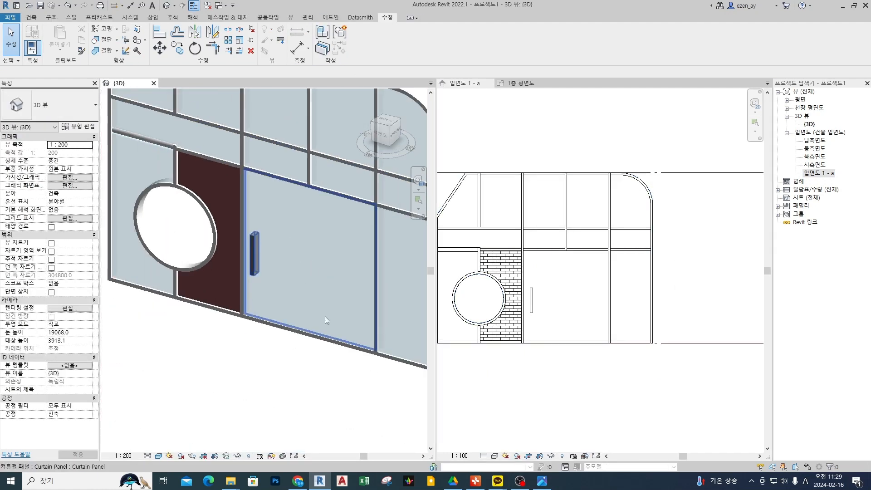
mouse_move(269, 276)
left_mouse_down()
mouse_move(225, 268)
mouse_move(279, 296)
left_mouse_up()
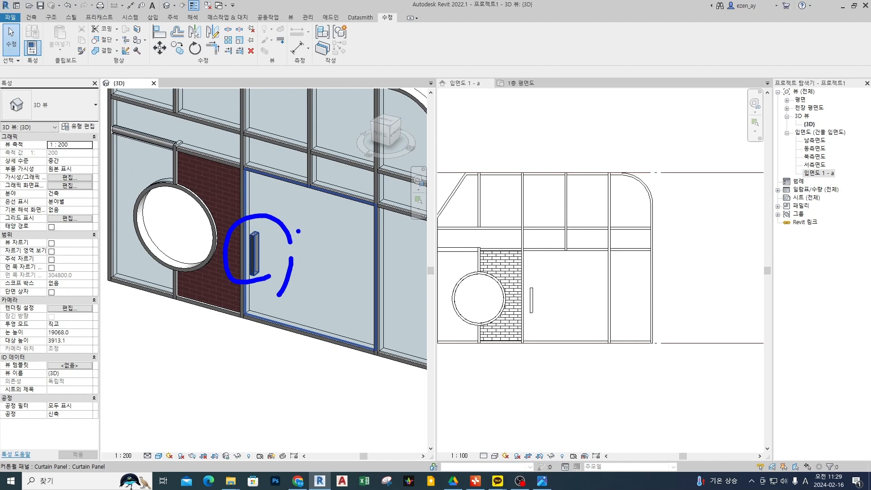
mouse_move(298, 231)
left_mouse_down()
mouse_move(265, 248)
mouse_move(272, 258)
left_mouse_up()
key("Escape")
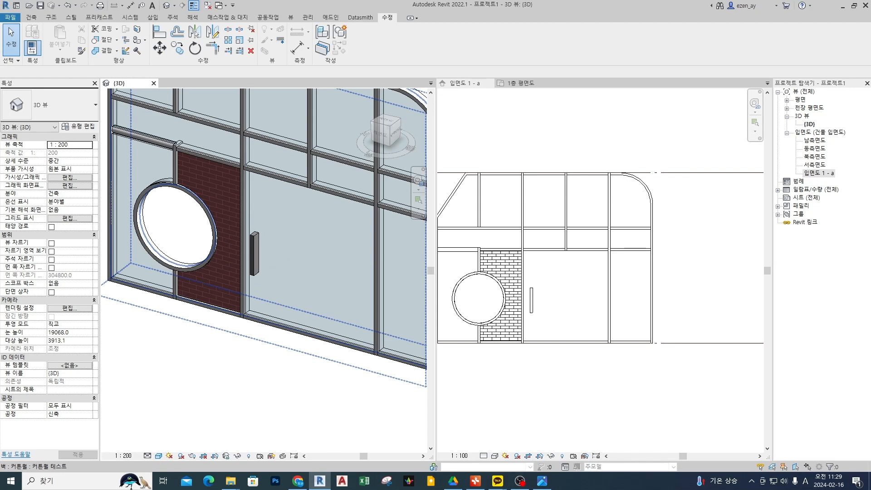
left_click(618, 145)
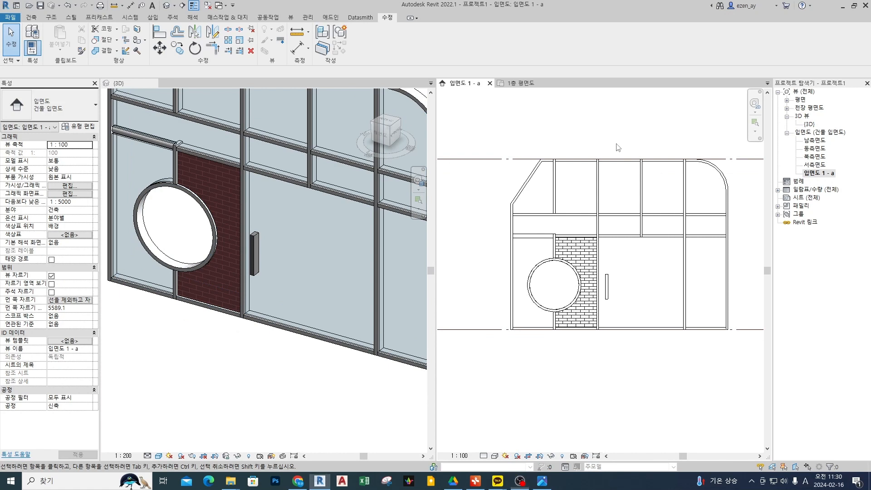
left_click(583, 164)
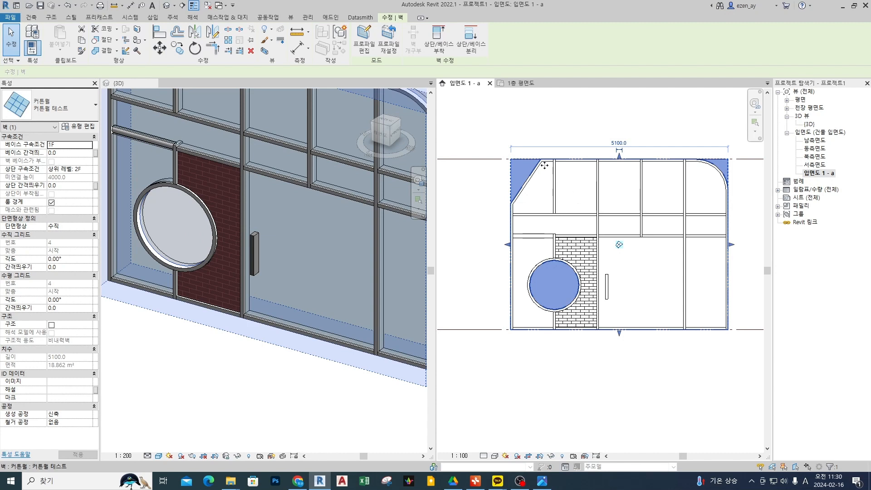
mouse_move(335, 136)
left_mouse_down()
mouse_move(351, 161)
mouse_move(354, 148)
left_mouse_up()
mouse_move(357, 146)
left_mouse_down()
mouse_move(365, 145)
mouse_move(362, 155)
left_mouse_up()
left_click(418, 137)
left_click_drag(409, 119, 441, 129)
left_click_drag(426, 159, 429, 180)
left_click_drag(430, 173, 456, 183)
left_click_drag(445, 187, 451, 195)
left_click_drag(438, 215, 462, 242)
left_click_drag(463, 223, 483, 240)
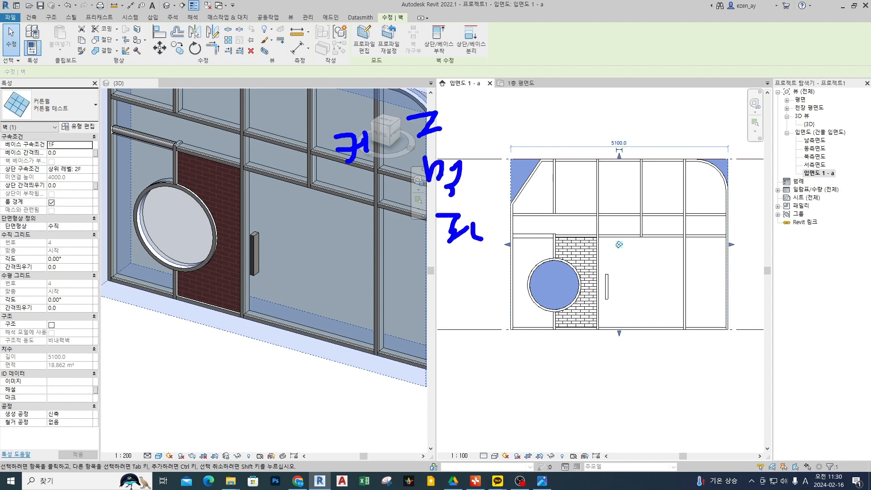
left_click_drag(385, 104, 417, 238)
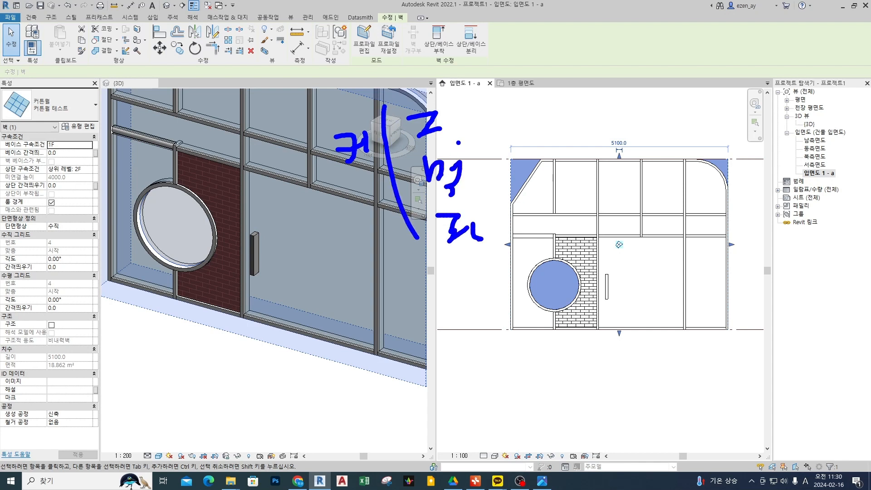
mouse_move(466, 132)
left_mouse_down()
mouse_move(402, 130)
mouse_move(451, 141)
mouse_move(498, 105)
mouse_move(512, 124)
left_mouse_up()
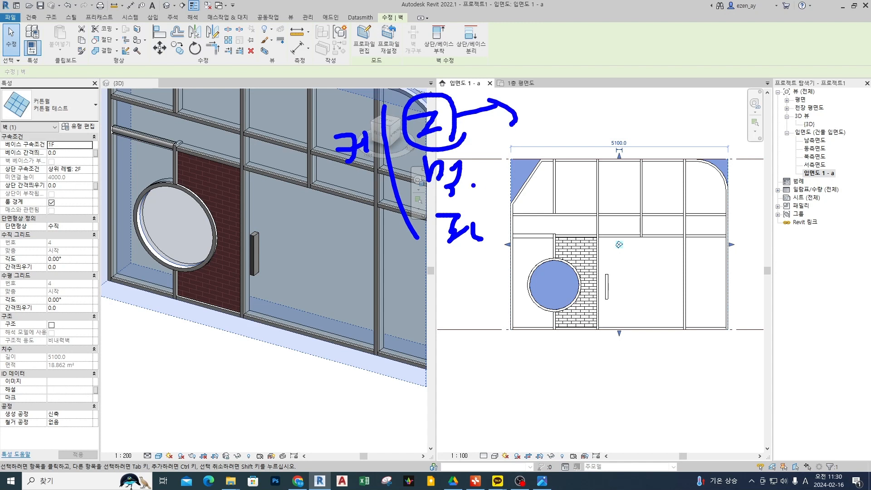
mouse_move(473, 187)
left_mouse_down()
mouse_move(465, 152)
mouse_move(473, 195)
left_mouse_up()
mouse_move(475, 181)
left_mouse_down()
mouse_move(507, 166)
mouse_move(504, 186)
left_mouse_up()
mouse_move(480, 250)
left_mouse_down()
mouse_move(468, 207)
mouse_move(476, 258)
mouse_move(512, 223)
left_mouse_up()
left_click_drag(505, 217, 508, 233)
mouse_move(367, 166)
left_mouse_down()
mouse_move(318, 130)
mouse_move(366, 195)
left_mouse_up()
key("Escape")
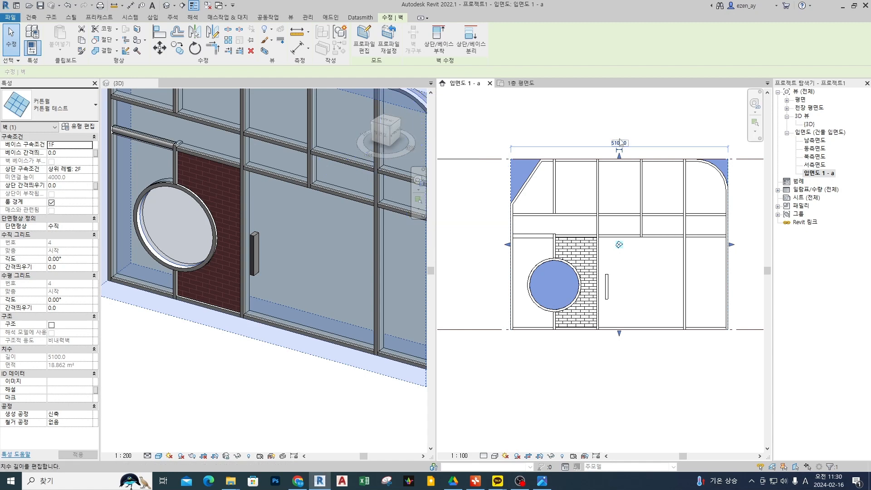
left_click(623, 125)
Select the glass panel in the upper bay directly right of the brick panel's vertical grid line.
key("Tab")
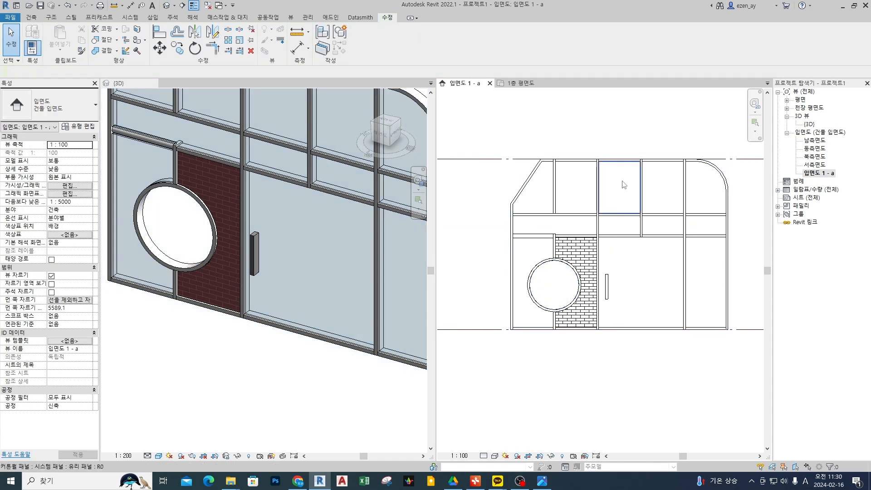
left_click(625, 185)
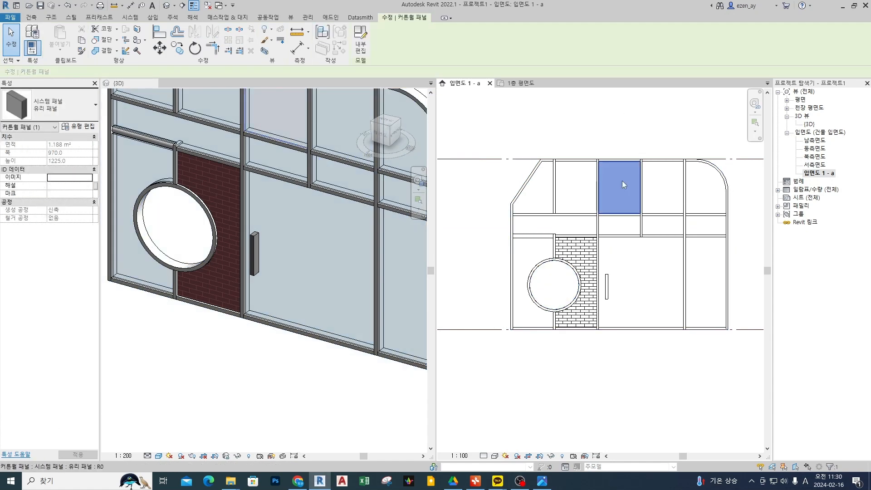
left_click_drag(339, 67, 382, 14)
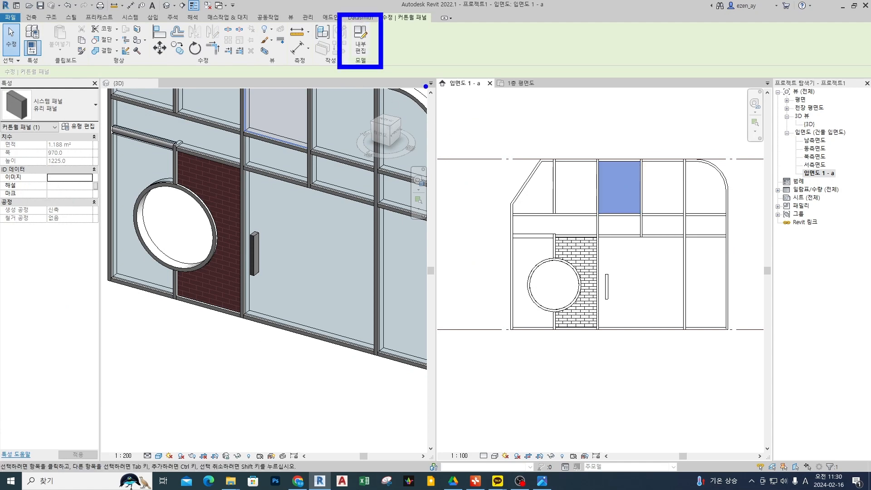
key("Escape")
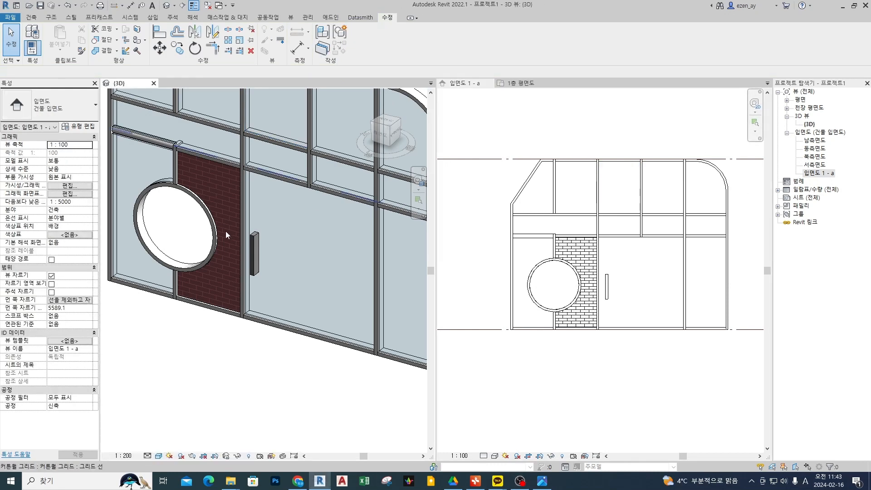
Select the entire curtain wall in the elevation view and delete its rectangular mullions, keeping the panels and grids.
scroll(225, 231, "down", 5)
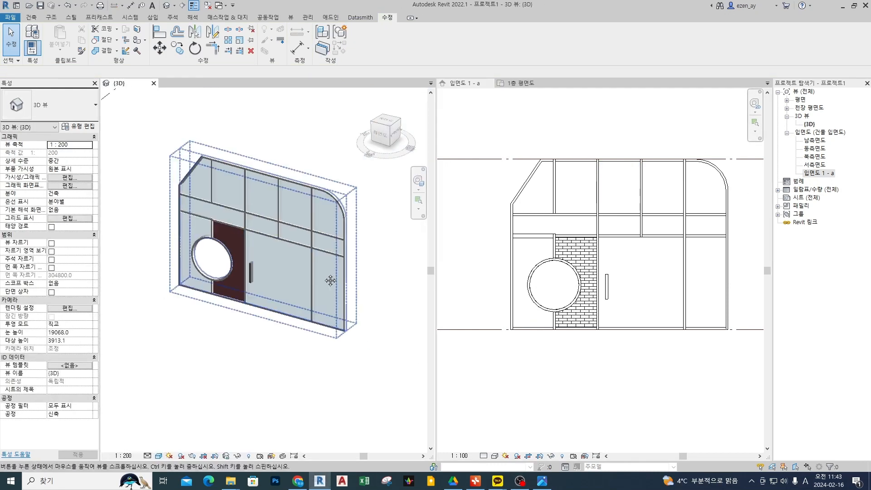
middle_click_drag(330, 280, 337, 239, "shift")
left_click(563, 169)
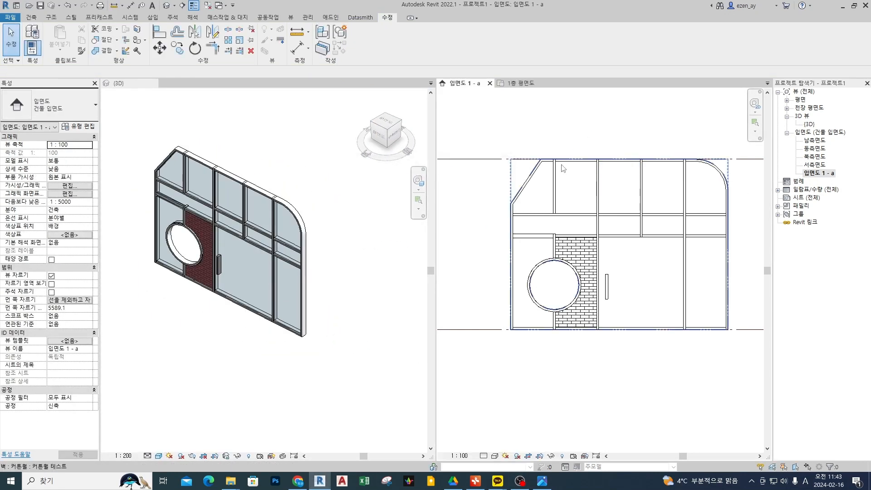
left_click_drag(487, 125, 747, 372)
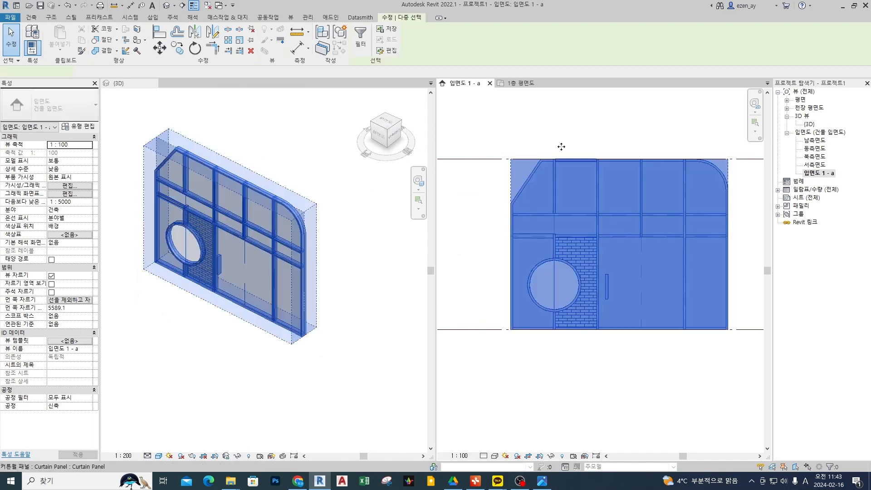
left_click(555, 182)
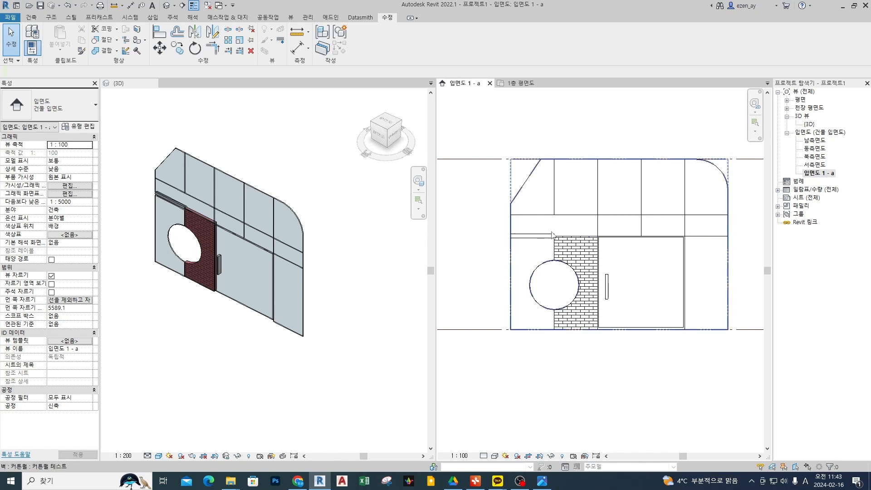
Delete the remaining horizontal 50mm 반지름 round mullion above the circular opening.
scroll(551, 237, "up", 2)
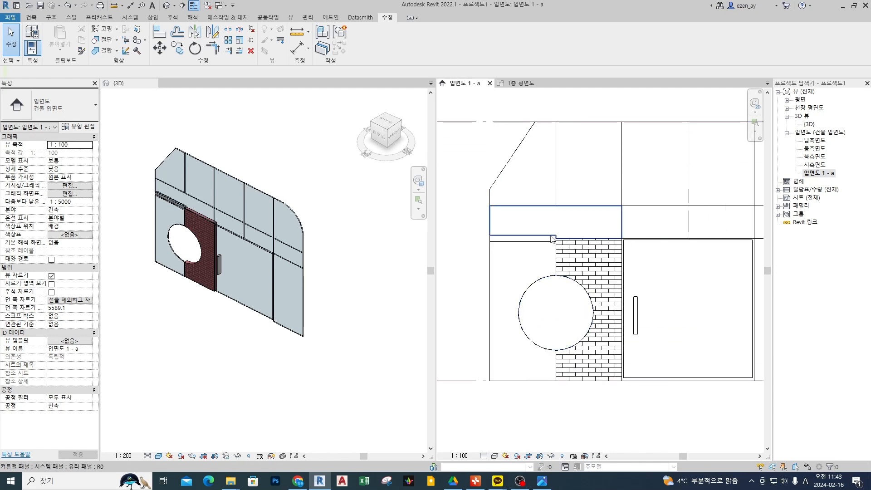
left_click(552, 239)
key("Delete")
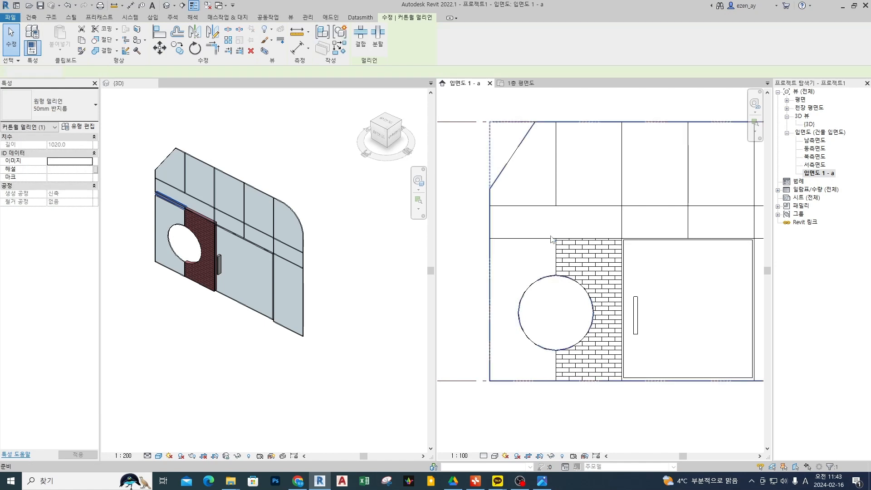
key("Tab")
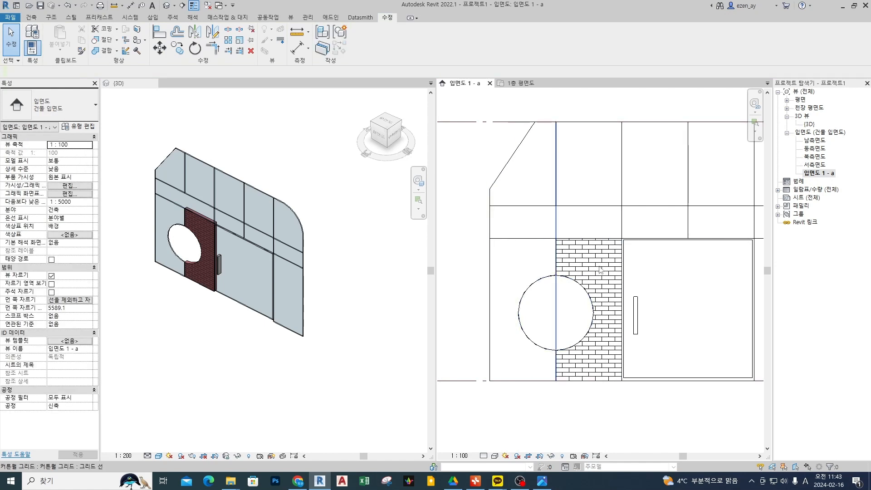
Select the entire 커튼월 테스트 curtain wall in the elevation view to review its properties and clear the selection.
left_click(600, 267)
left_click(657, 326)
scroll(513, 190, "down", 3)
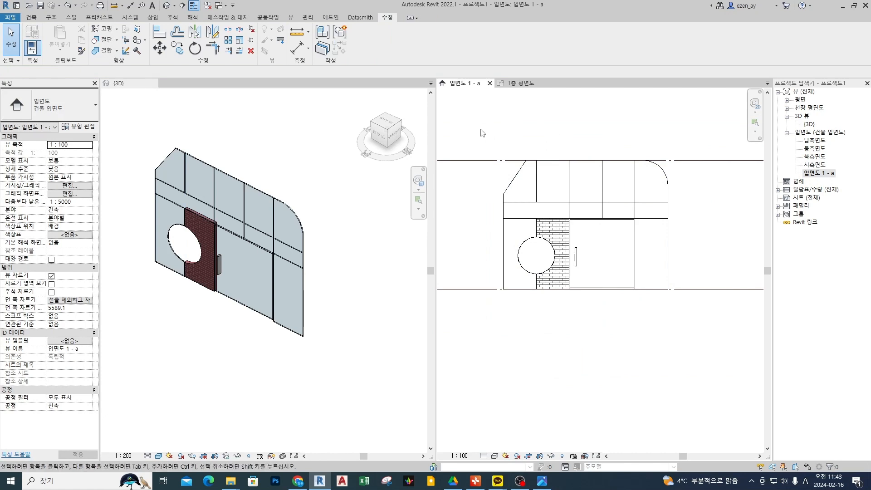
middle_click_drag(480, 140, 488, 166)
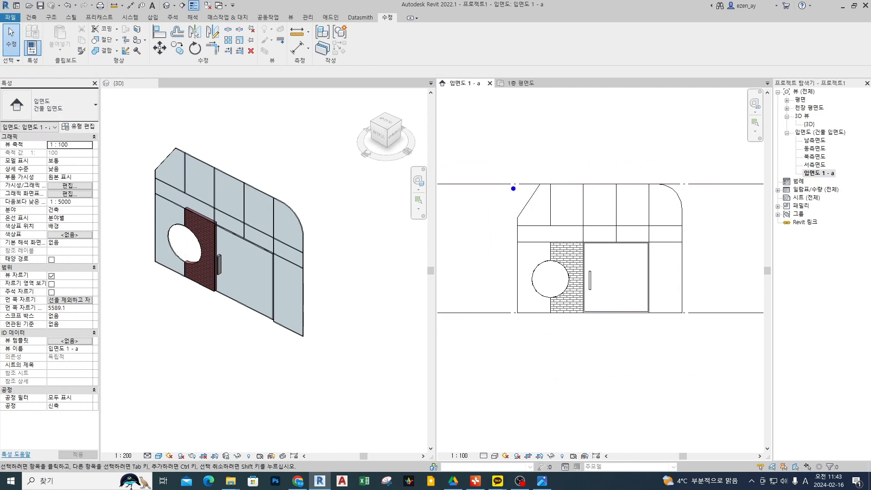
left_click_drag(513, 186, 692, 317)
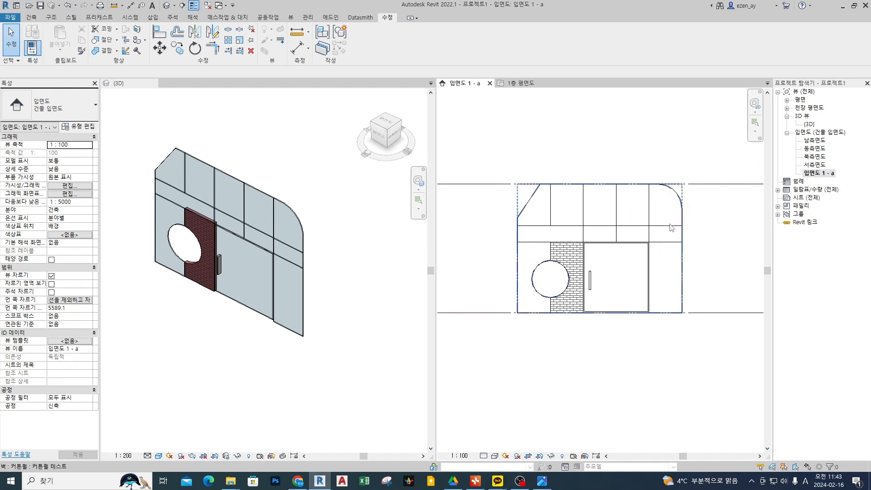
left_click(672, 227)
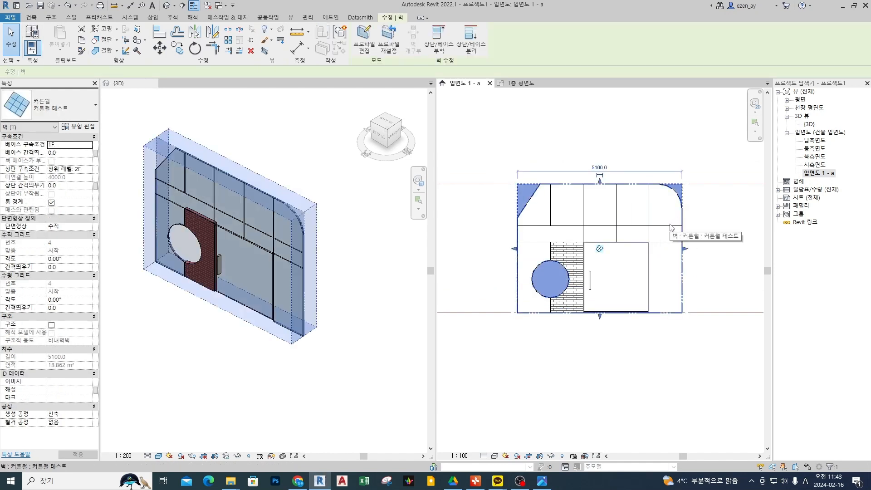
scroll(556, 205, "up", 3)
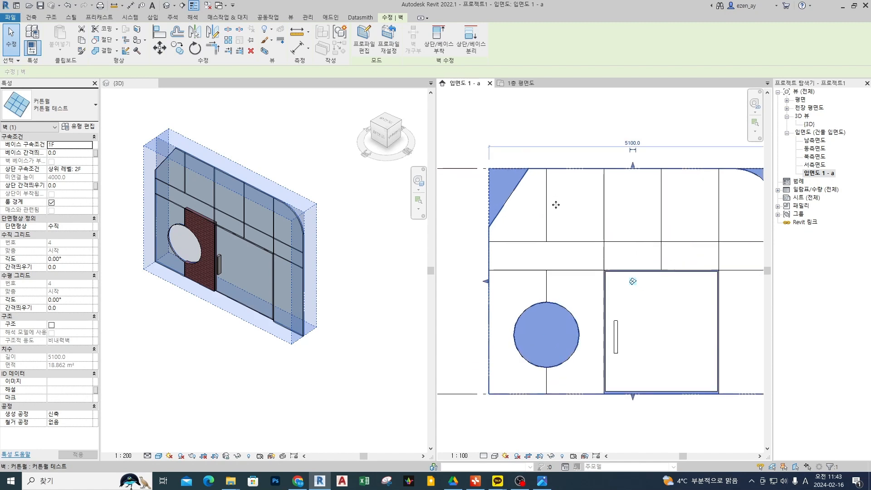
key("Escape")
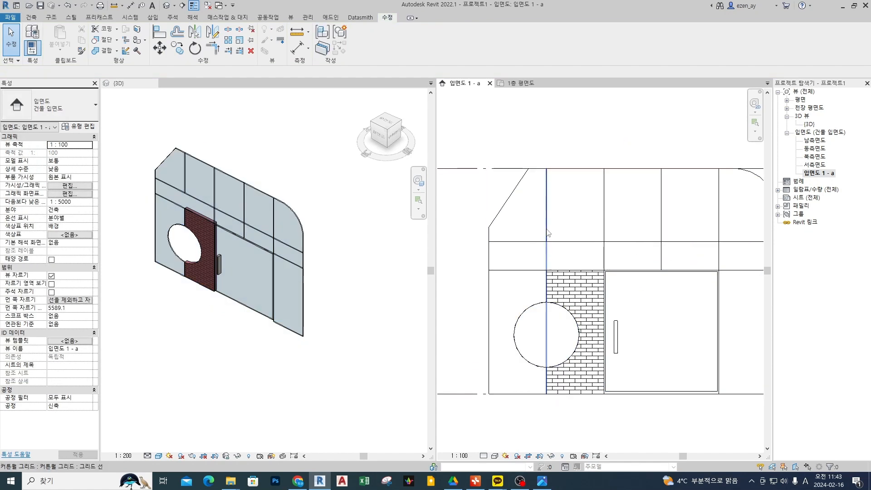
Move the vertical grid line between the brick panel and the door to about 500 mm from the next vertical grid line.
left_click(547, 232)
mouse_move(558, 241)
left_mouse_down()
mouse_move(551, 266)
mouse_move(564, 259)
mouse_move(415, 24)
mouse_move(414, 42)
left_mouse_up()
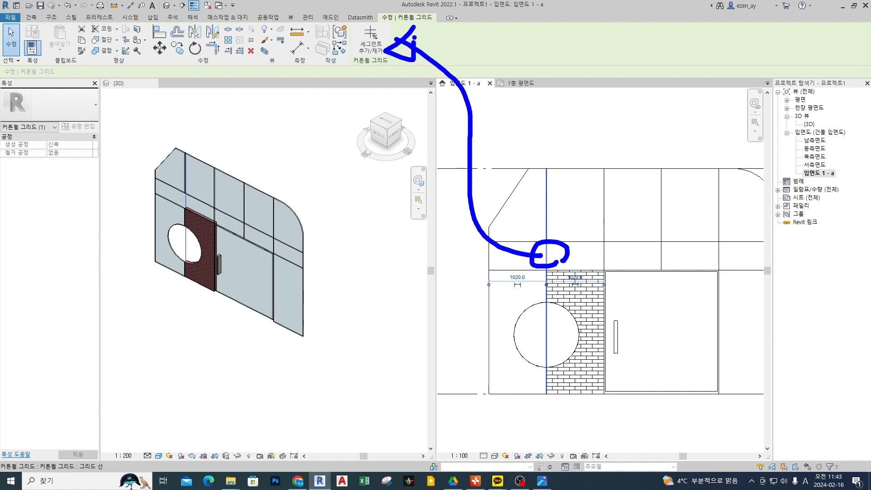
left_click(604, 254)
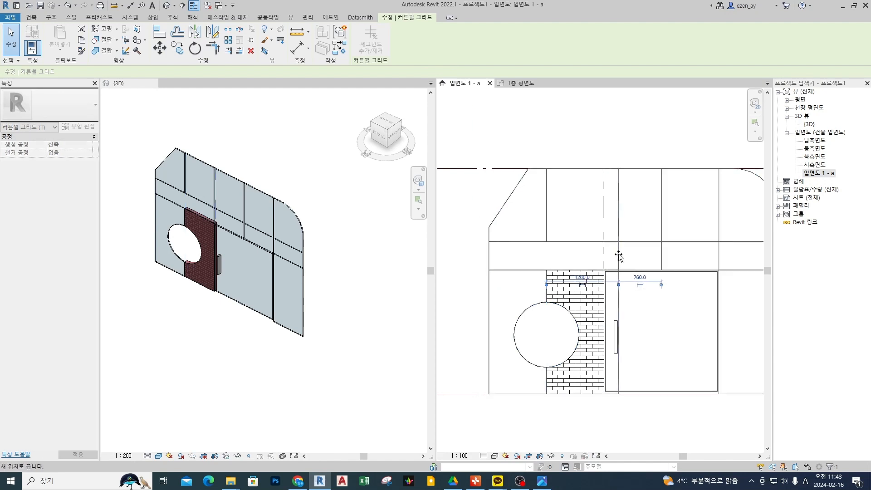
left_click_drag(609, 254, 633, 251)
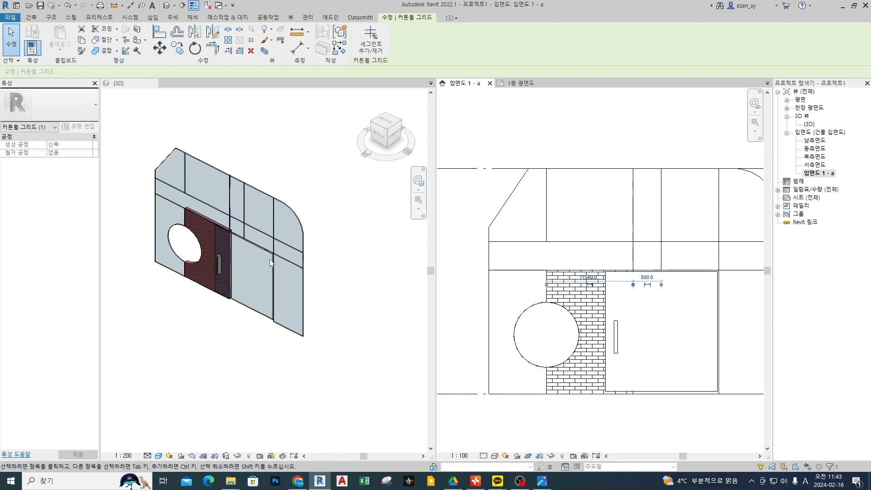
scroll(210, 241, "up", 3)
scroll(243, 207, "down", 3)
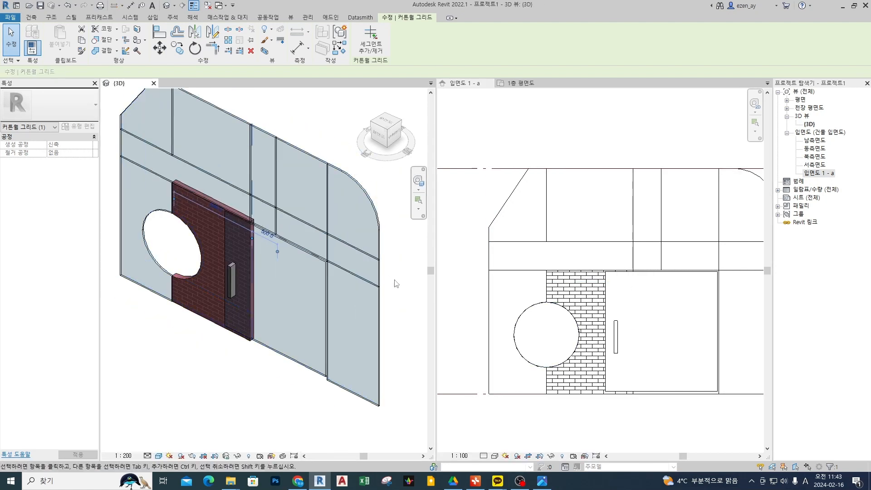
Move the shifted vertical grid line back to the door panel's handle-side edge and check the upper horizontal grid line.
left_click(634, 263)
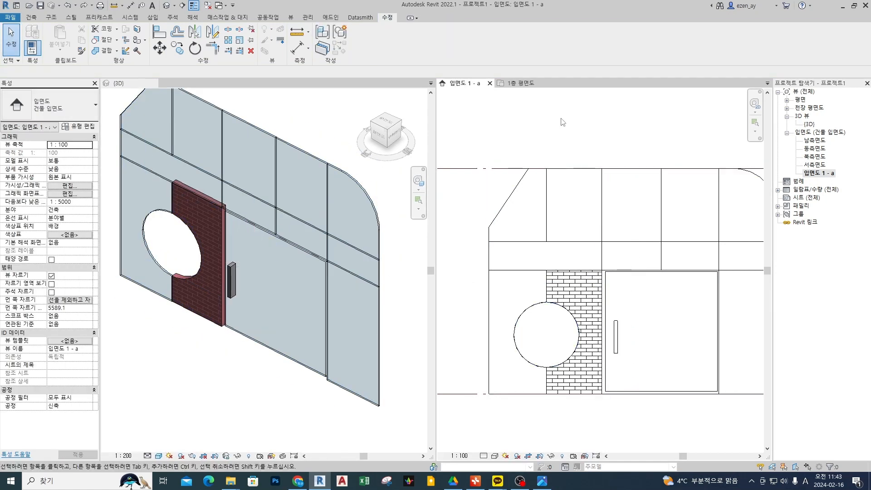
left_click(586, 247)
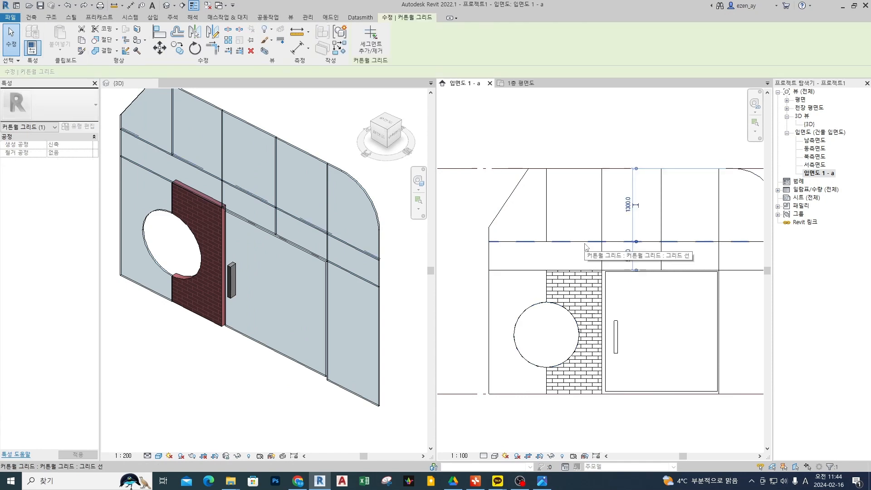
key("Escape")
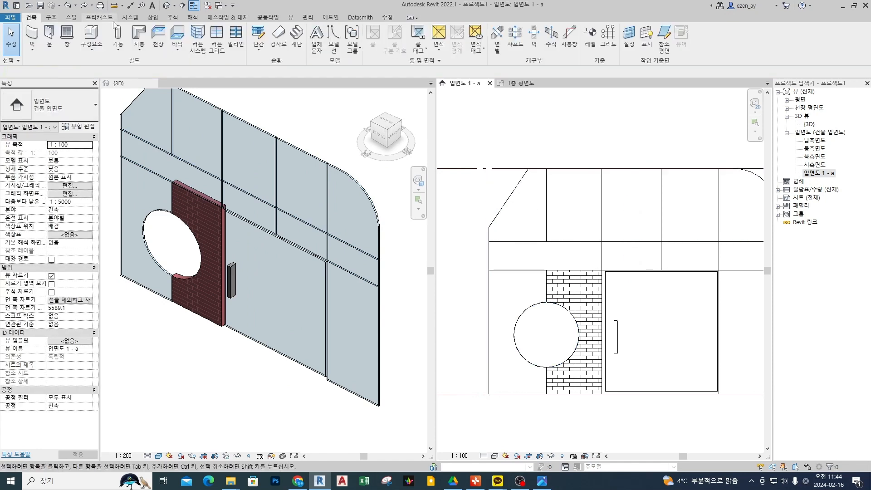
Place 50 x 150mm rectangular mullions along the vertical grid line beside the door and the upper horizontal grid line.
left_click(236, 37)
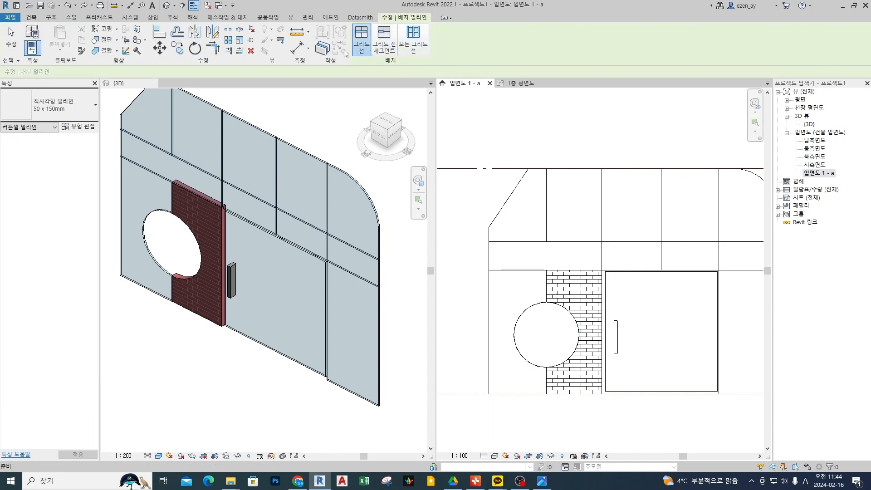
left_click(602, 229)
left_click(579, 242)
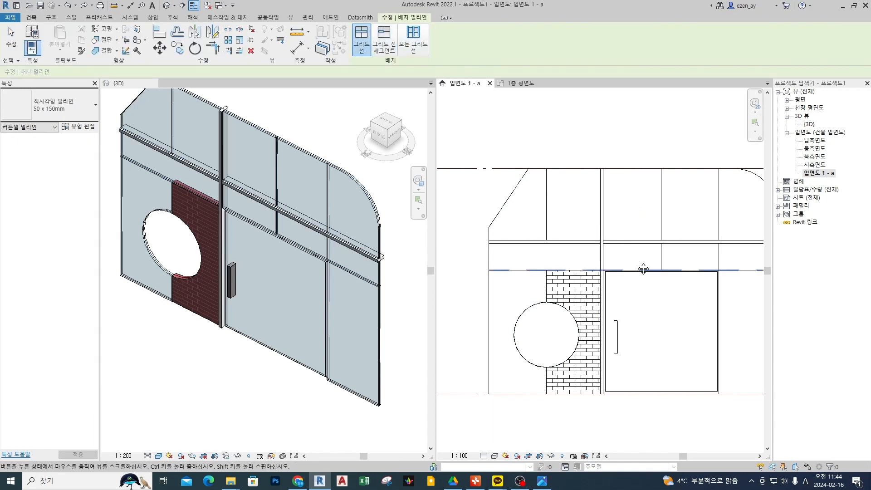
key("Escape")
Review the type properties of the horizontal 50 x 150mm mullion above the door and close them without changes.
scroll(604, 241, "up", 5)
left_click(607, 248)
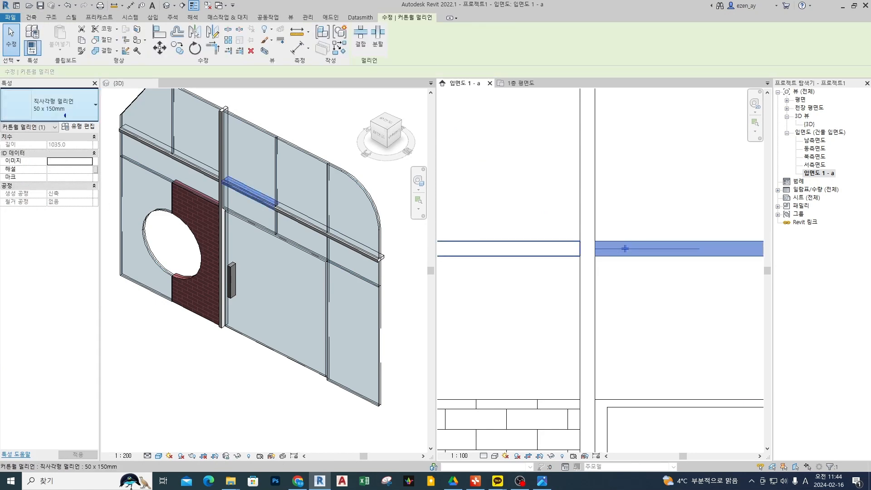
left_click(78, 126)
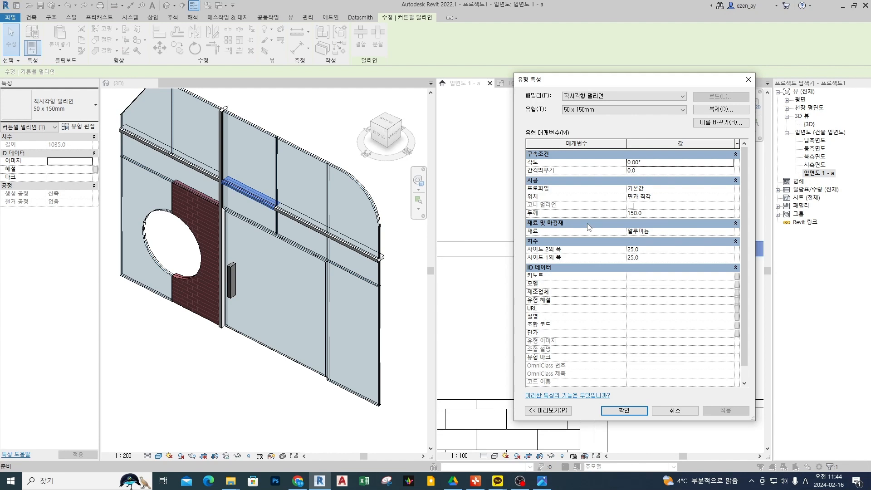
key("Escape")
key("Escape")
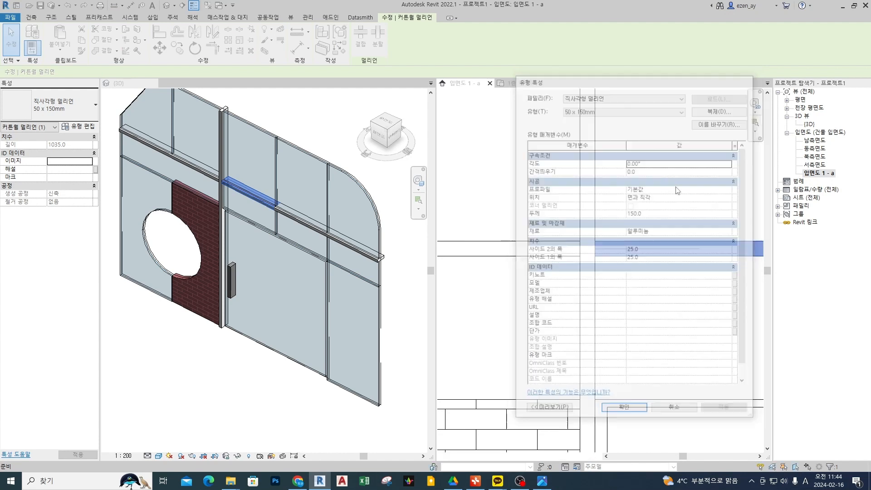
Toggle the horizontal mullion's join at the crossing so it cuts into the vertical mullion, and toggle it back.
middle_click_drag(613, 266, 620, 266)
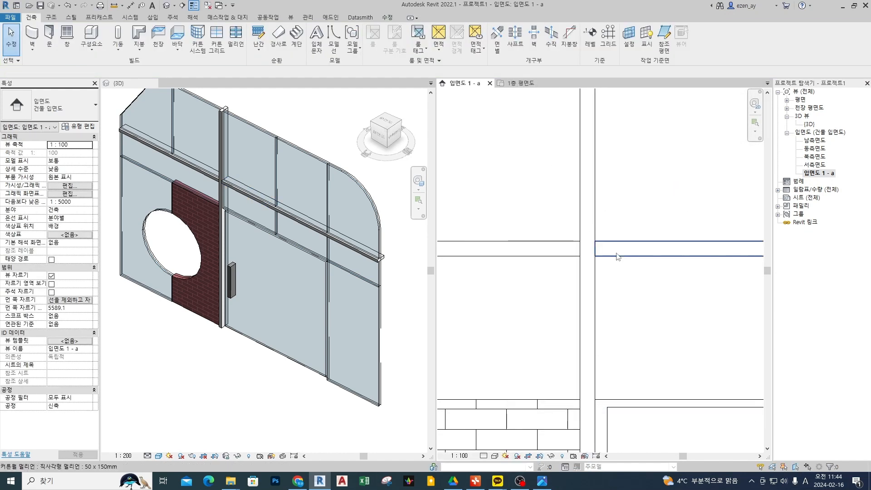
left_click(624, 250)
left_click(625, 249)
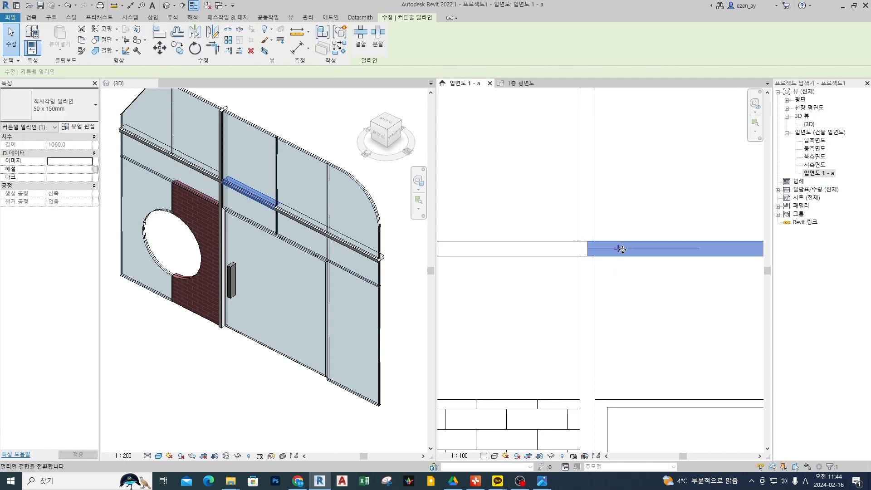
left_click(618, 249)
scroll(608, 253, "up", 2)
key("ctrl+2")
left_click_drag(533, 252, 635, 252)
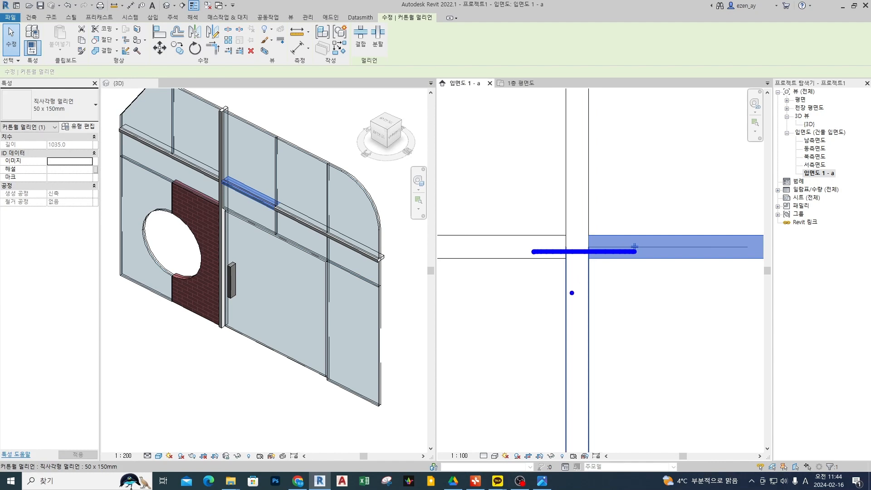
left_click_drag(575, 316, 573, 128)
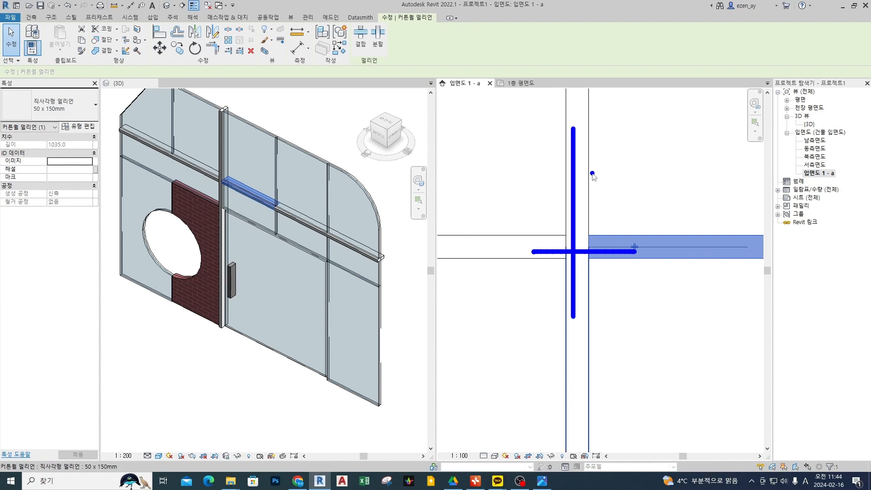
key("Escape")
key("Escape")
Switch the crossing's mullion join once more on the horizontal segment above the door and restore the continuous vertical mullion.
left_click(635, 253)
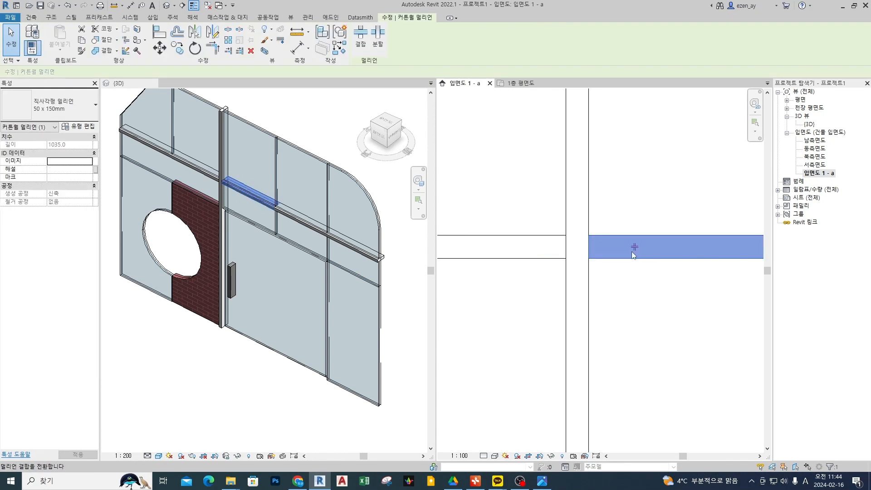
left_click(634, 247)
left_click(624, 247)
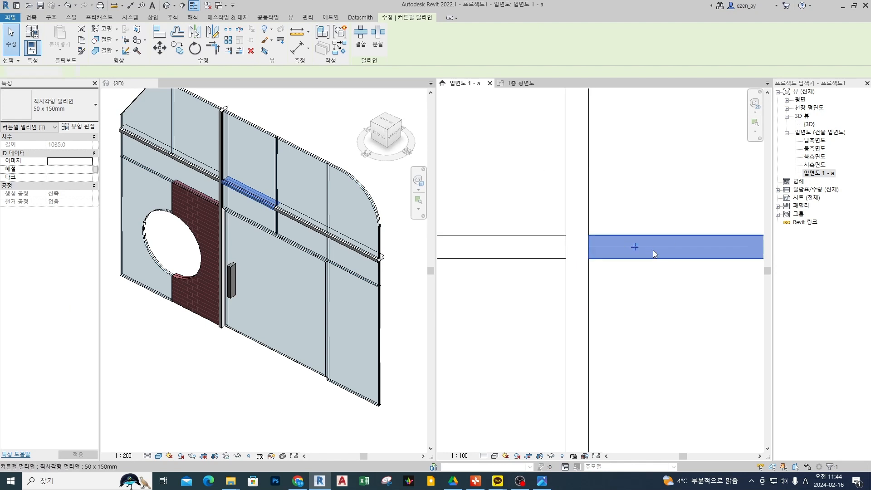
key("Escape")
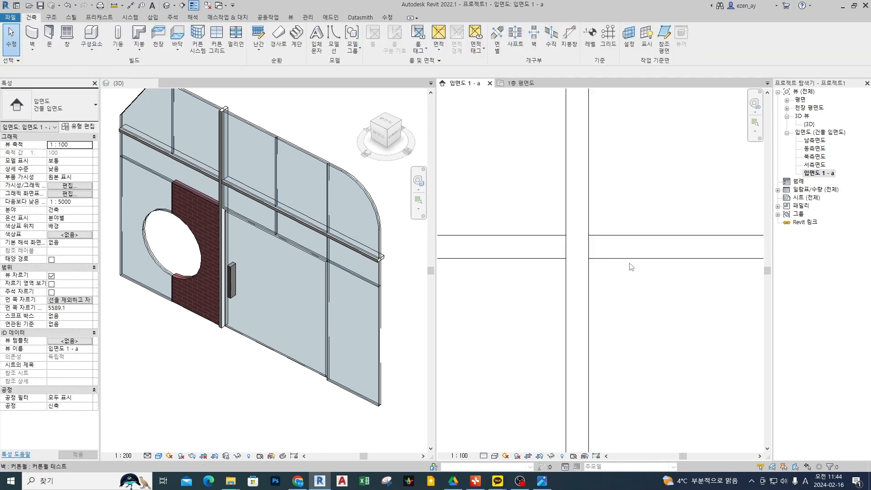
Select the glass panel in the upper bay adjoining the vertical mullion to review its type and properties.
scroll(634, 268, "down", 2)
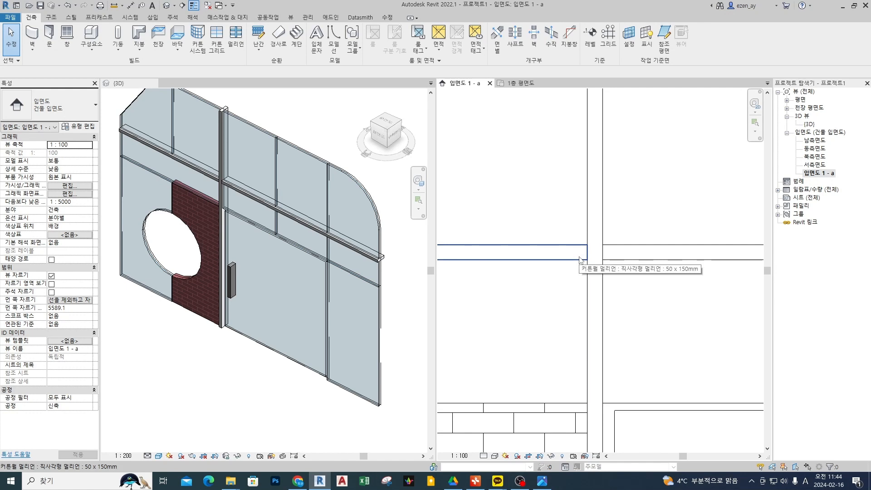
scroll(679, 268, "down", 2)
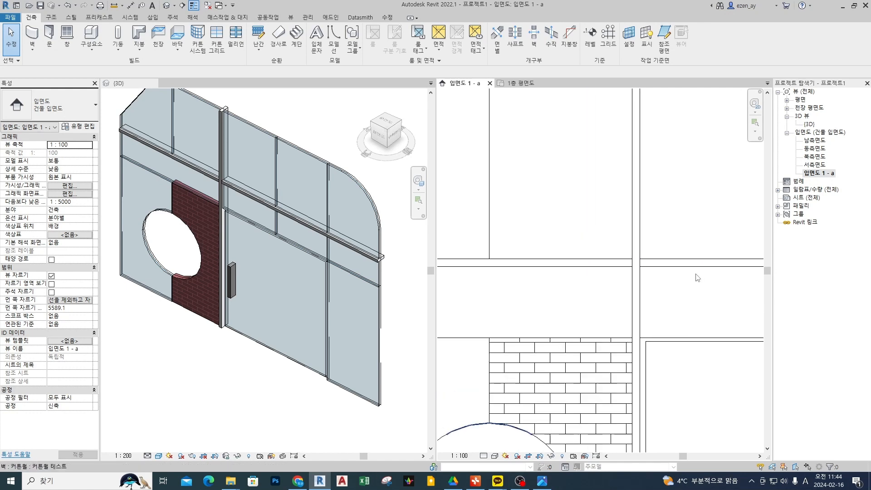
scroll(561, 196, "down", 2)
middle_click_drag(658, 243, 633, 240)
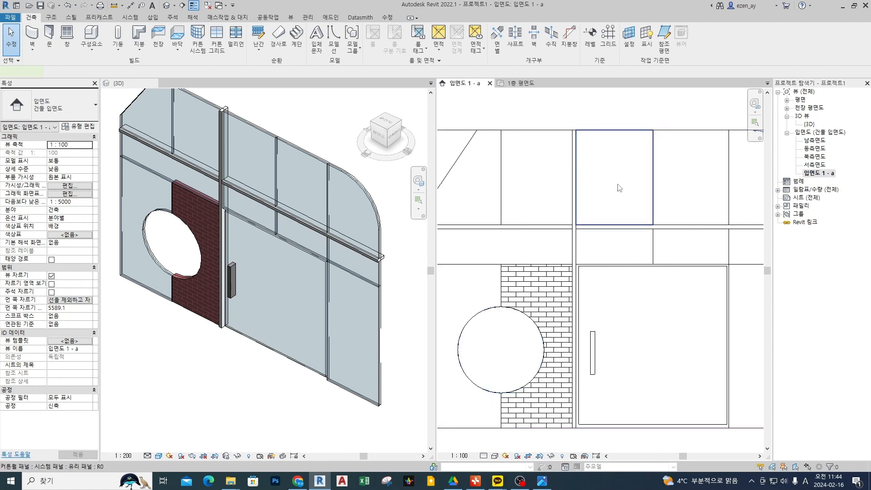
left_click(620, 188)
mouse_move(625, 182)
left_mouse_down()
mouse_move(597, 183)
mouse_move(605, 105)
mouse_move(139, 114)
left_mouse_up()
mouse_move(150, 101)
left_mouse_down()
mouse_move(111, 117)
mouse_move(132, 127)
mouse_move(89, 105)
mouse_move(95, 139)
mouse_move(119, 160)
mouse_move(137, 146)
mouse_move(116, 166)
mouse_move(126, 173)
mouse_move(115, 168)
left_mouse_up()
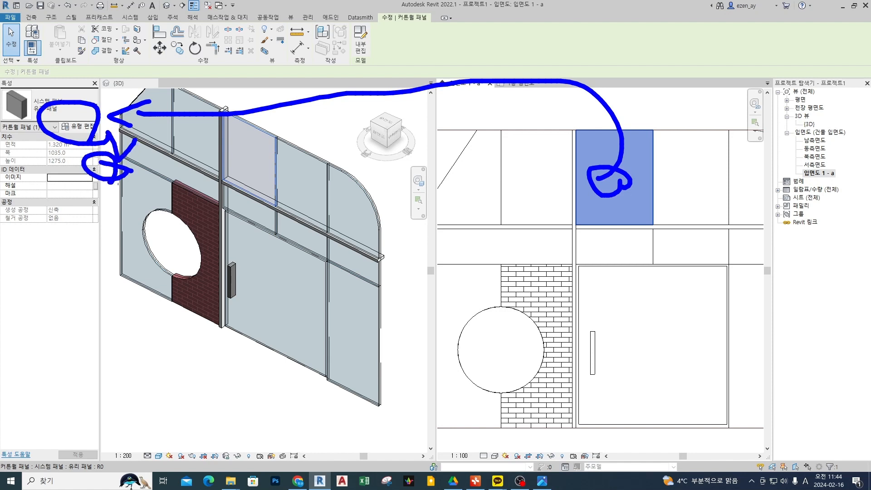
key("Escape")
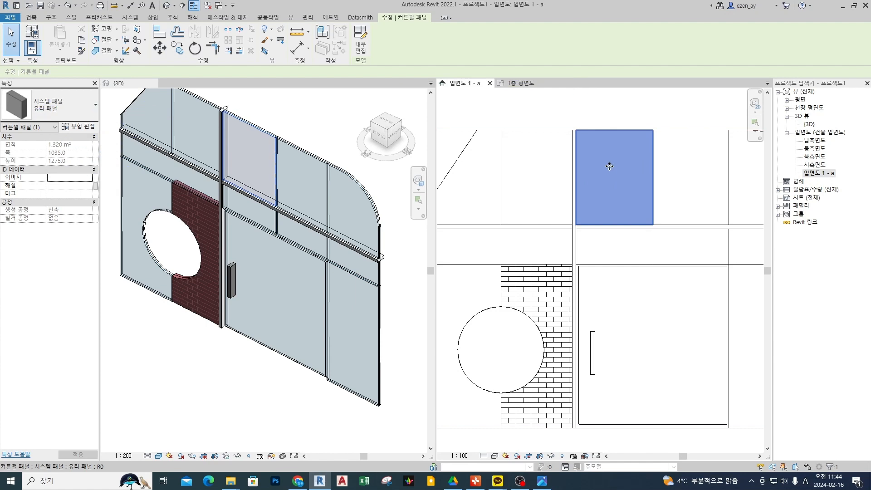
key("ctrl+2")
mouse_move(622, 195)
left_mouse_down()
mouse_move(598, 203)
mouse_move(604, 188)
mouse_move(561, 145)
mouse_move(431, 101)
mouse_move(382, 64)
mouse_move(368, 83)
left_mouse_up()
mouse_move(364, 55)
left_mouse_down()
mouse_move(381, 56)
mouse_move(359, 86)
mouse_move(376, 74)
left_mouse_up()
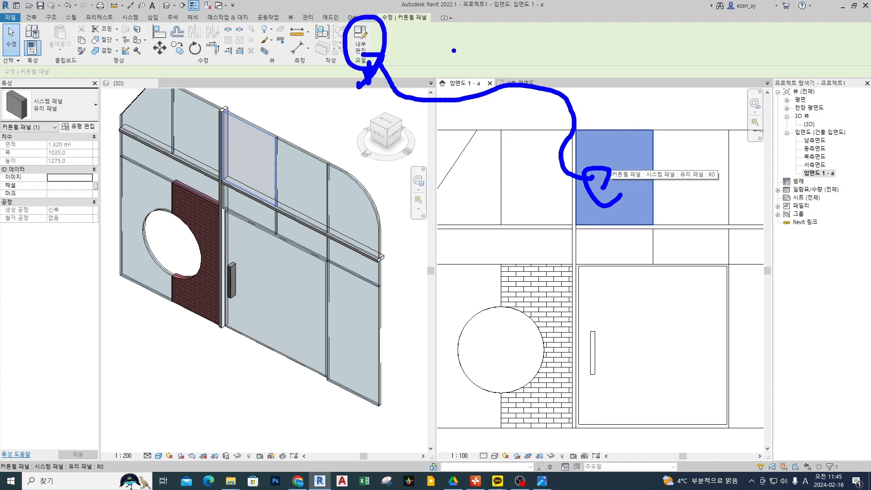
mouse_move(457, 45)
left_mouse_down()
mouse_move(460, 57)
mouse_move(478, 56)
left_mouse_up()
mouse_move(625, 156)
left_mouse_down()
mouse_move(604, 157)
mouse_move(618, 164)
left_mouse_up()
left_click_drag(659, 94, 629, 151)
left_click_drag(623, 150, 625, 157)
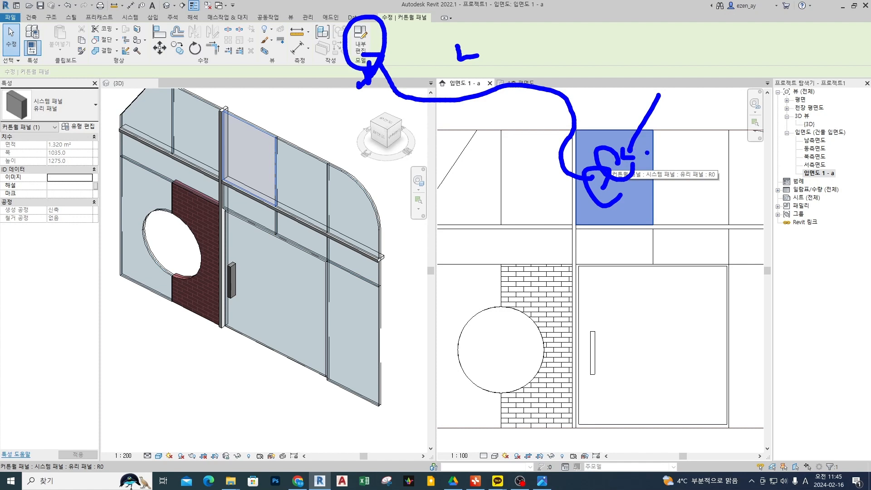
key("Escape")
left_click(626, 116)
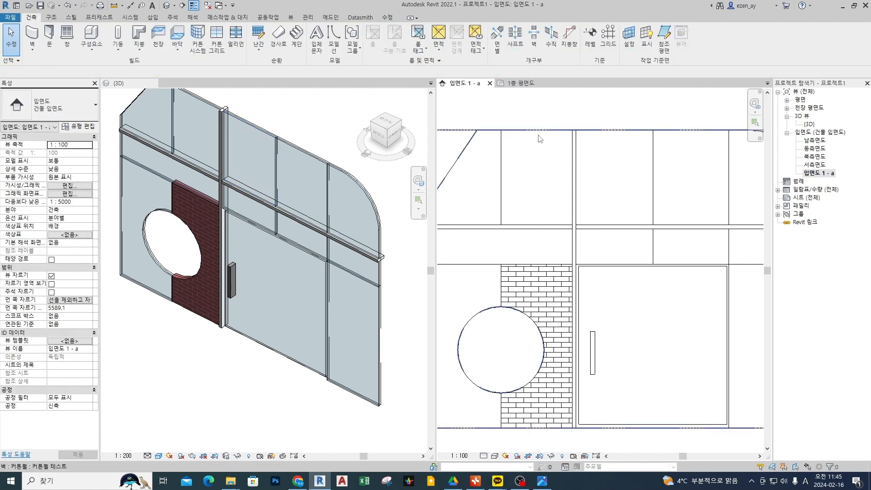
Open the curtain wall's profile sketch to review the circular opening and angled corner, and finish the sketch without changes.
scroll(541, 139, "down", 2)
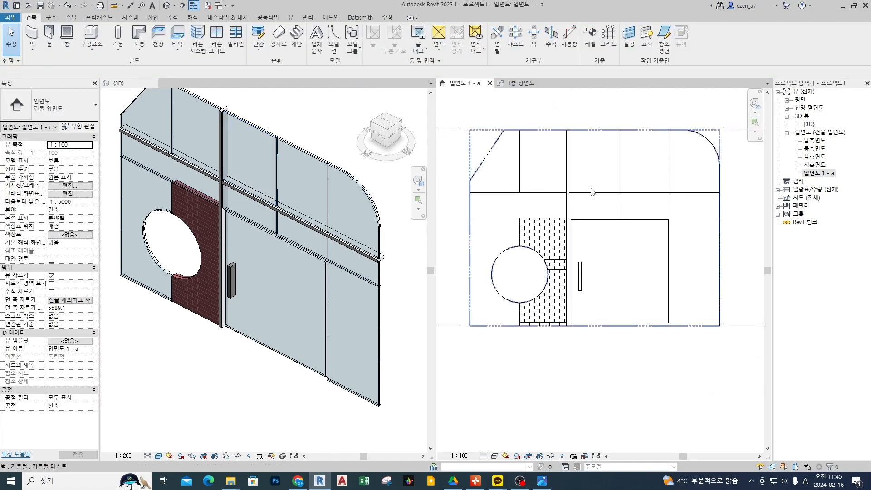
left_click(557, 177)
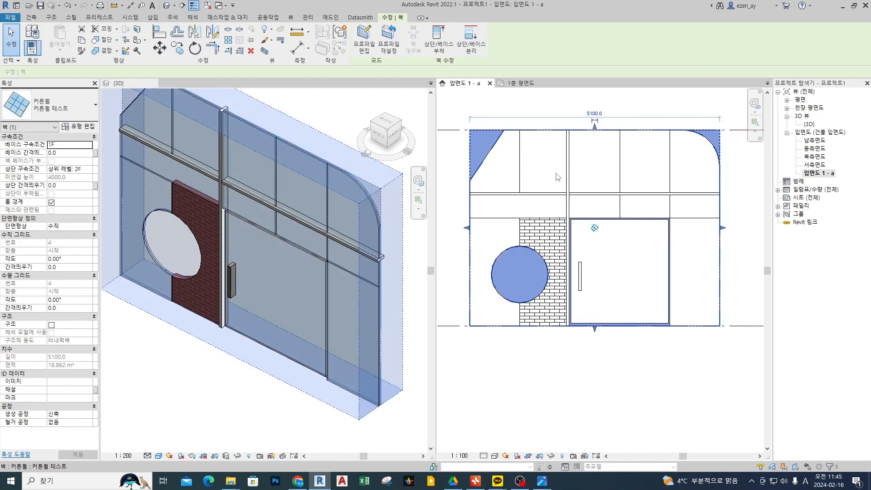
double_click(556, 174)
mouse_move(560, 300)
left_mouse_down()
mouse_move(525, 248)
mouse_move(547, 280)
left_mouse_up()
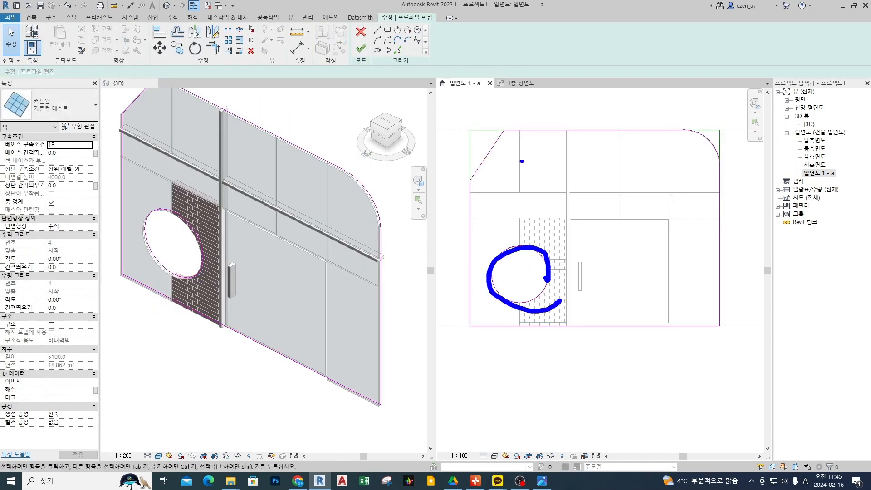
left_click_drag(514, 129, 474, 192)
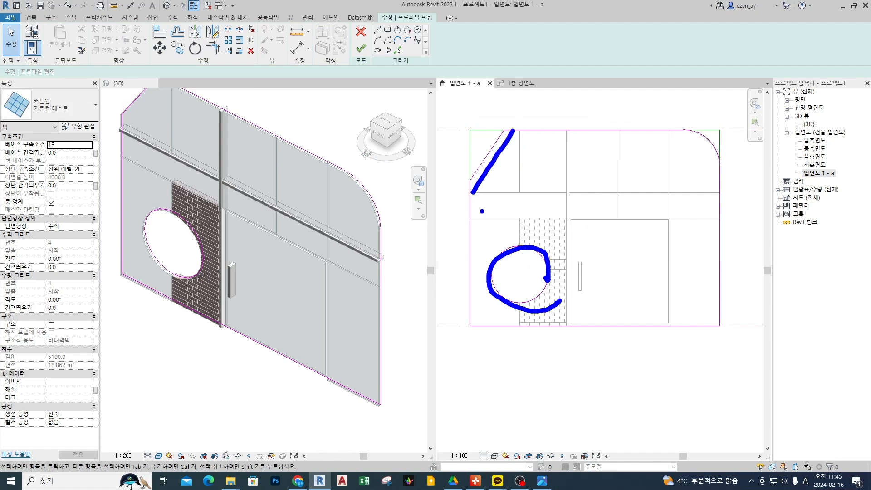
left_click(360, 48)
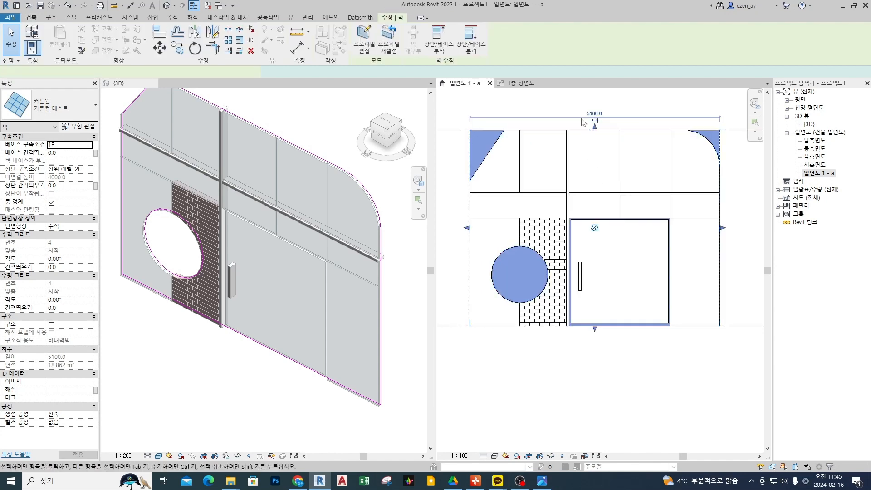
left_click(584, 101)
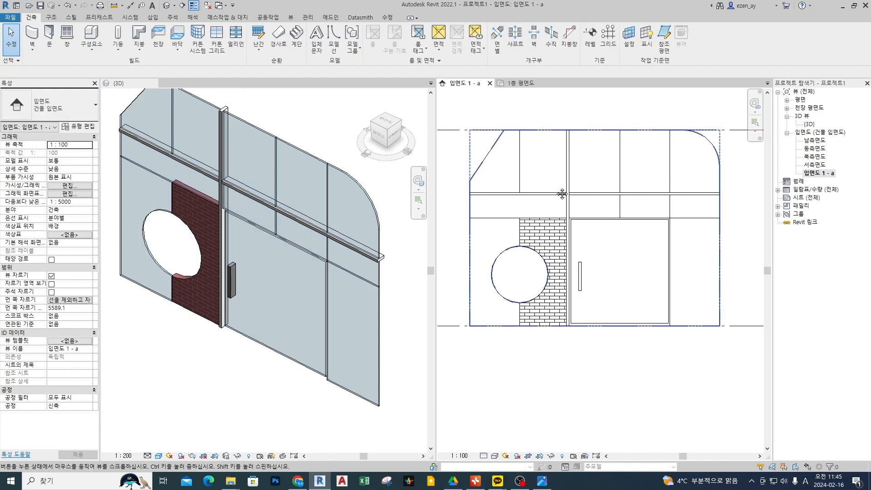